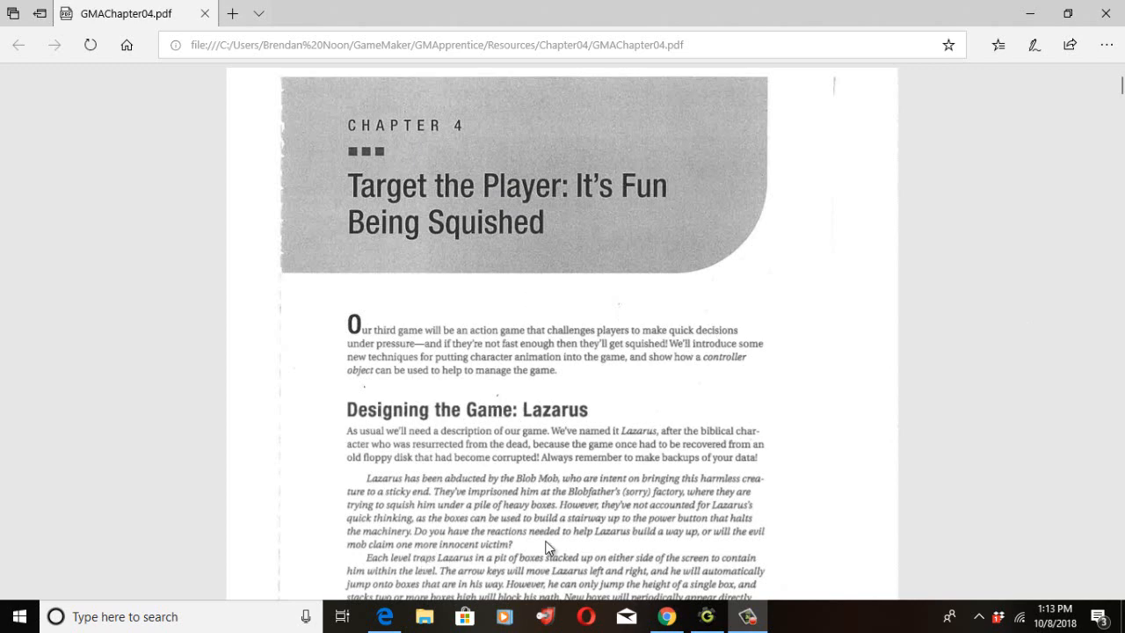
Switch to GameMaker and hide the Your First Game tutorial
left_click(667, 616)
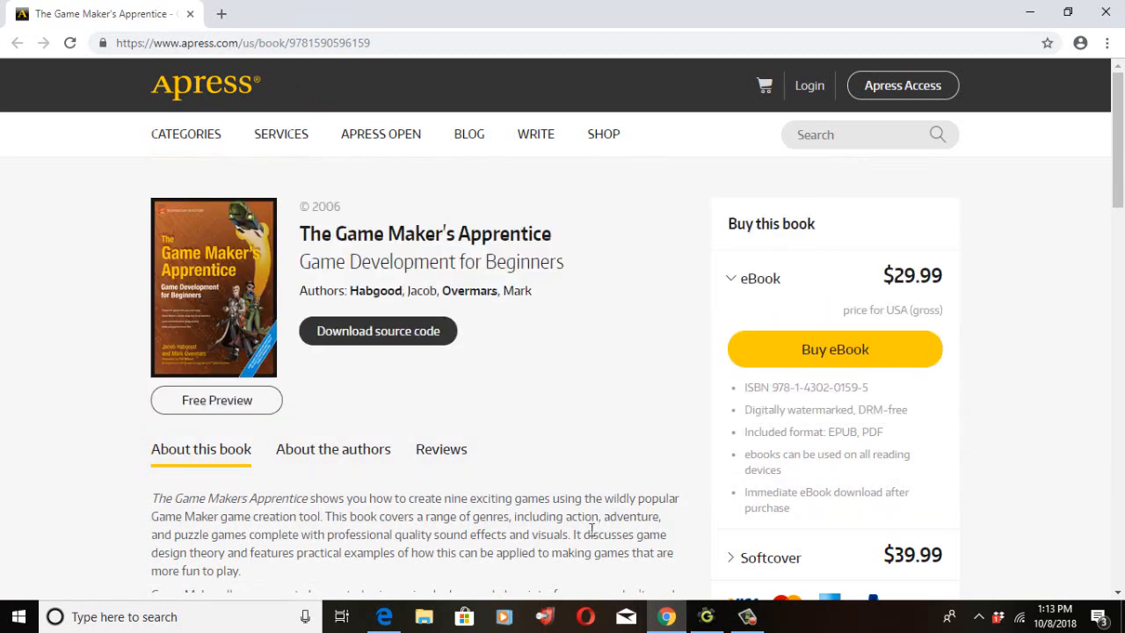
left_click(706, 616)
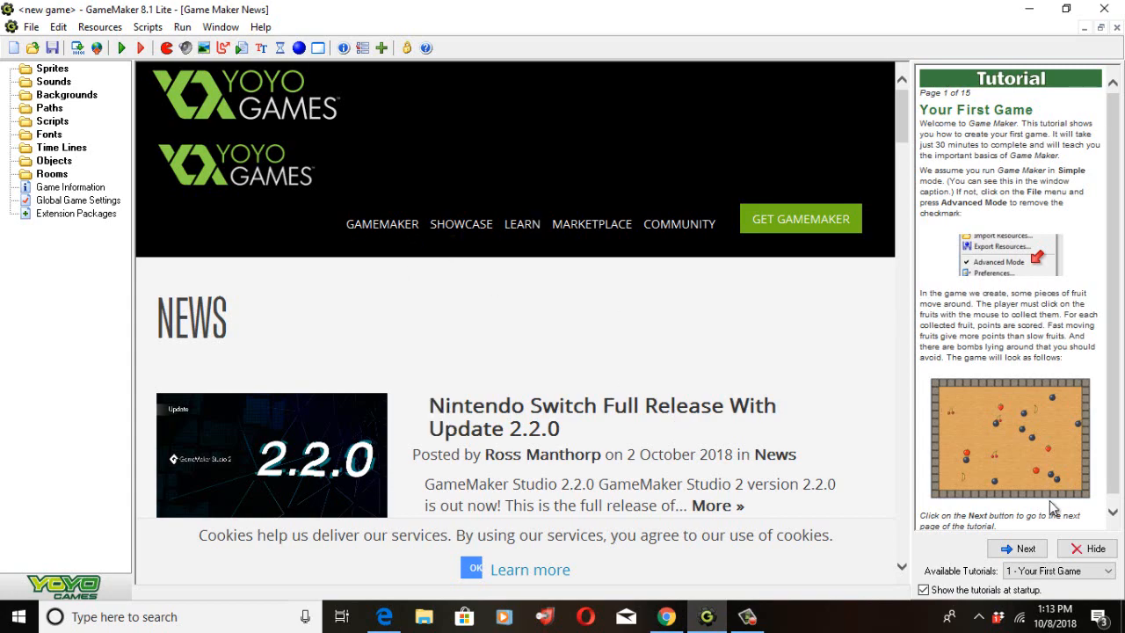
left_click(1081, 549)
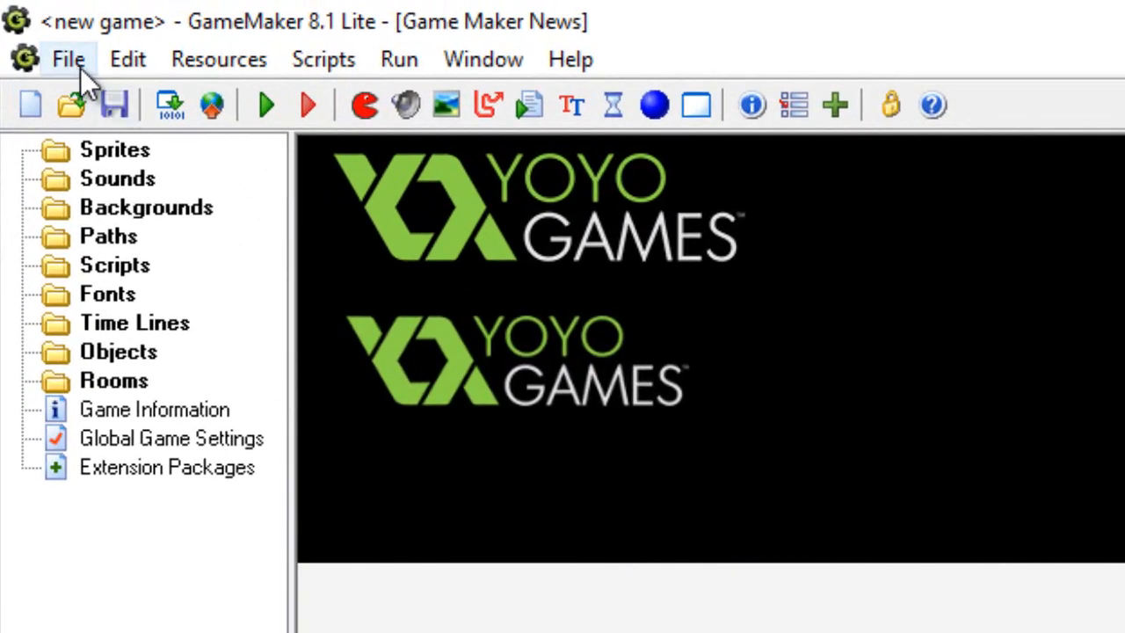
Switch the new game project to Simple Mode and return it to Advanced Mode
left_click(80, 68)
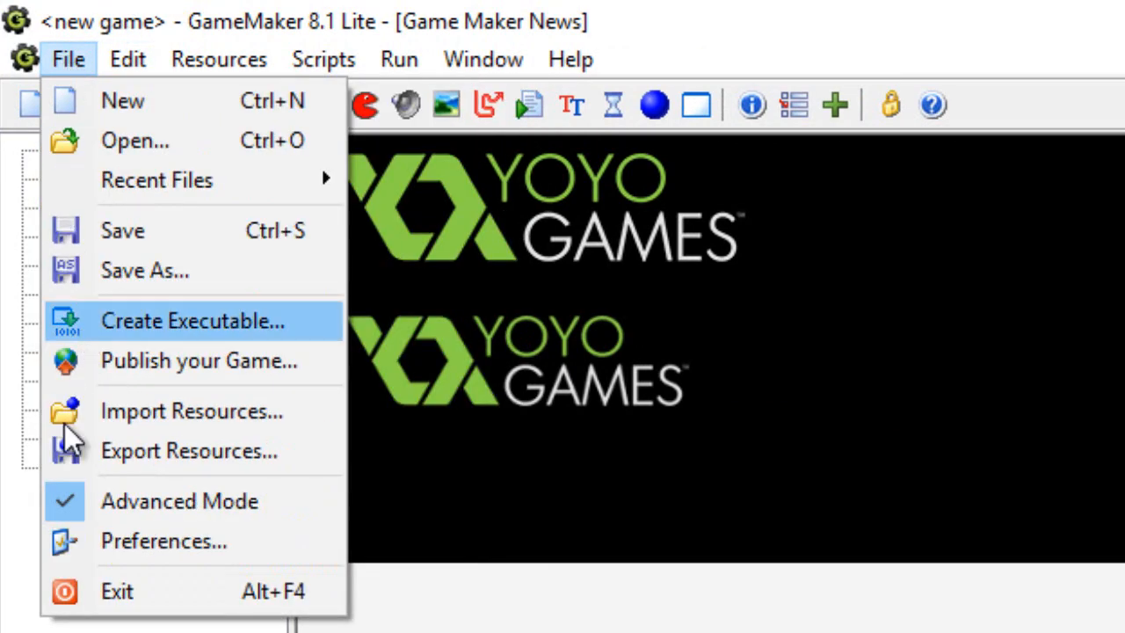
left_click(104, 516)
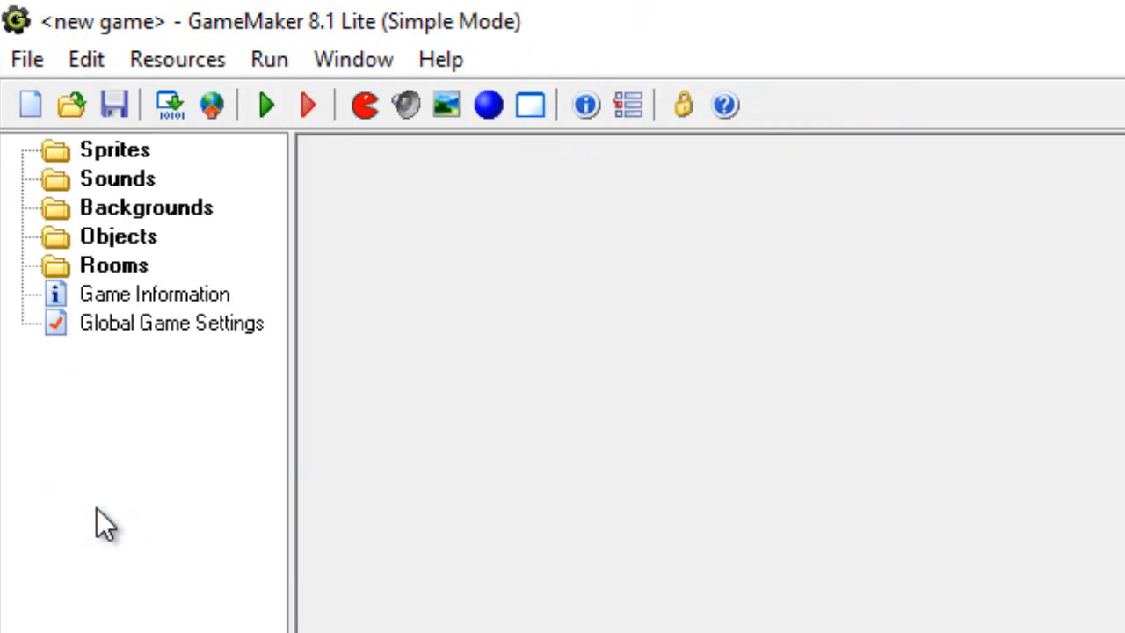
left_click(42, 62)
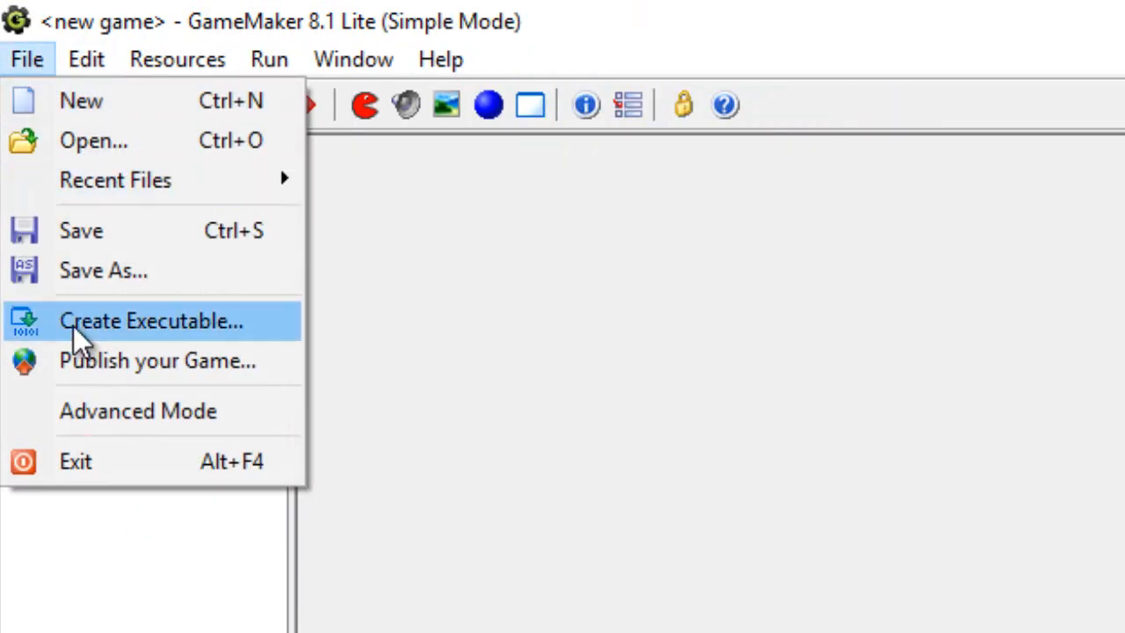
left_click(55, 413)
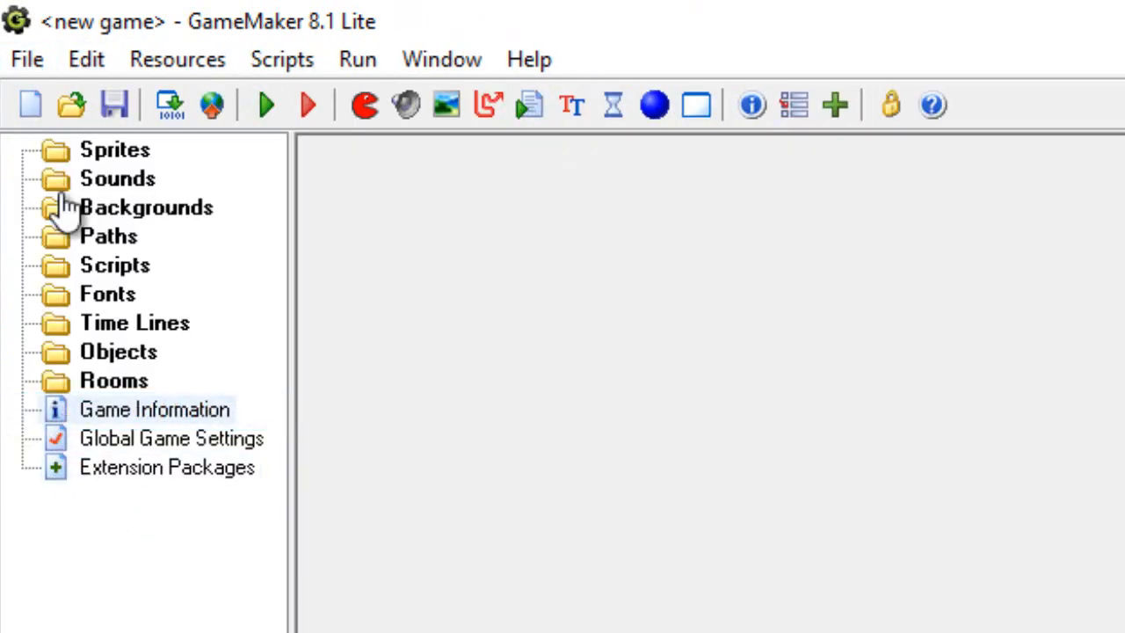
left_click(35, 67)
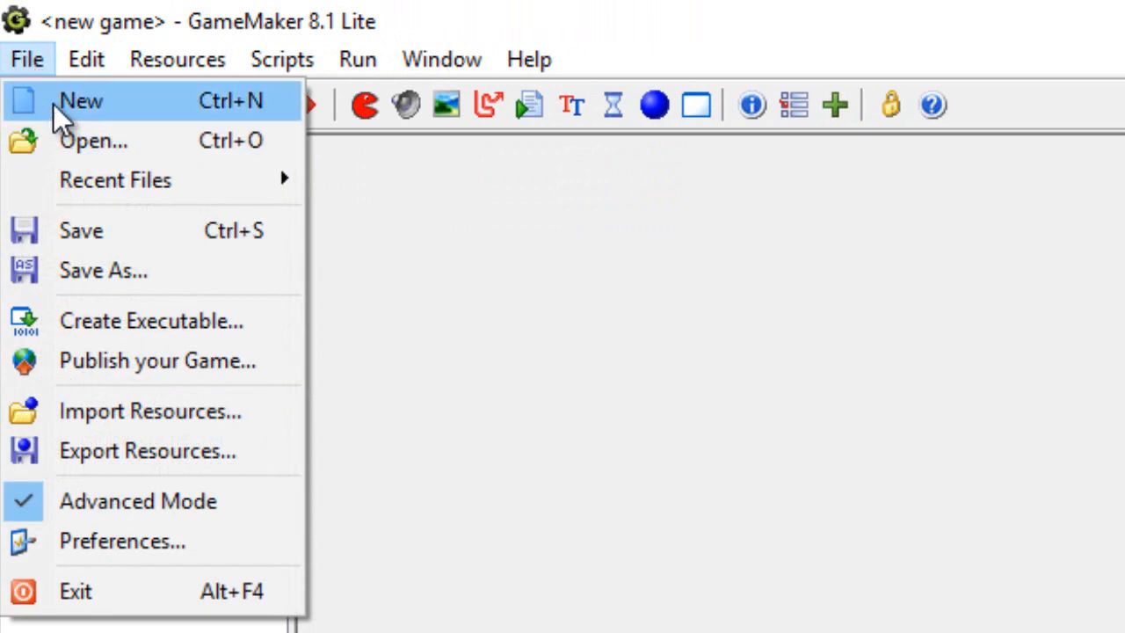
mouse_move(177, 59)
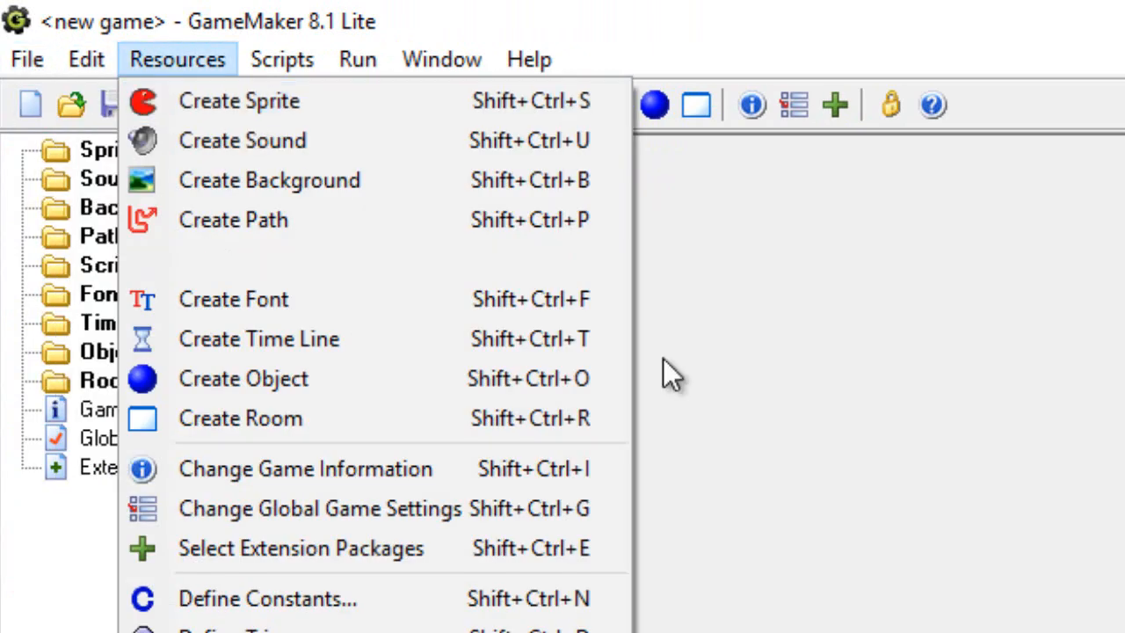
left_click(1038, 535)
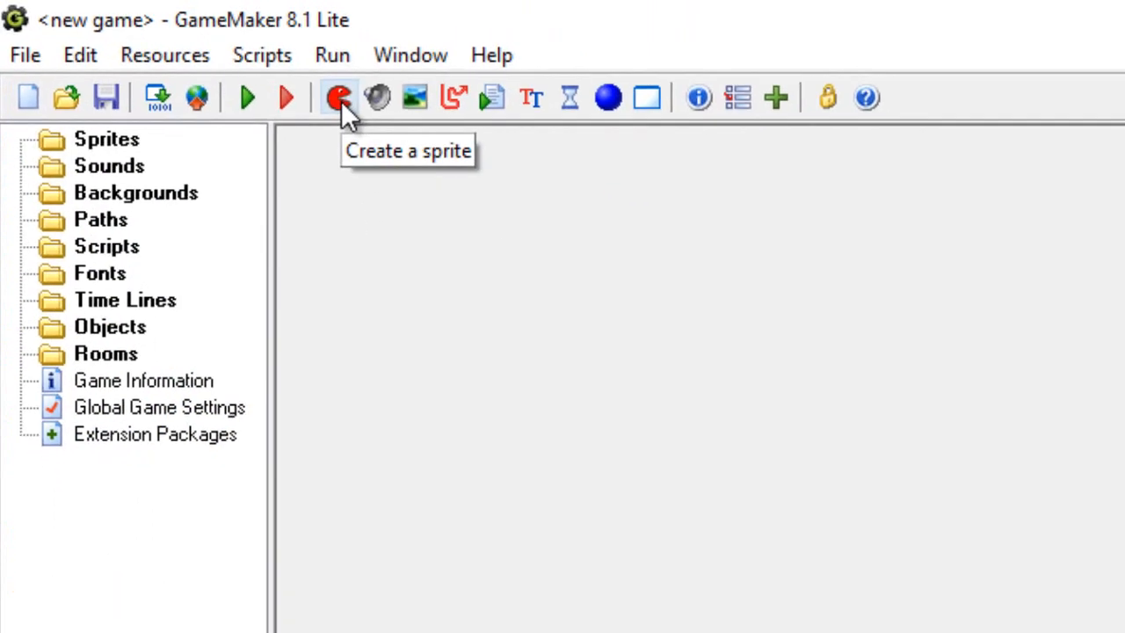
Create a new sprite and browse to the Chapter04 folder inside Resources for its image
left_click(365, 106)
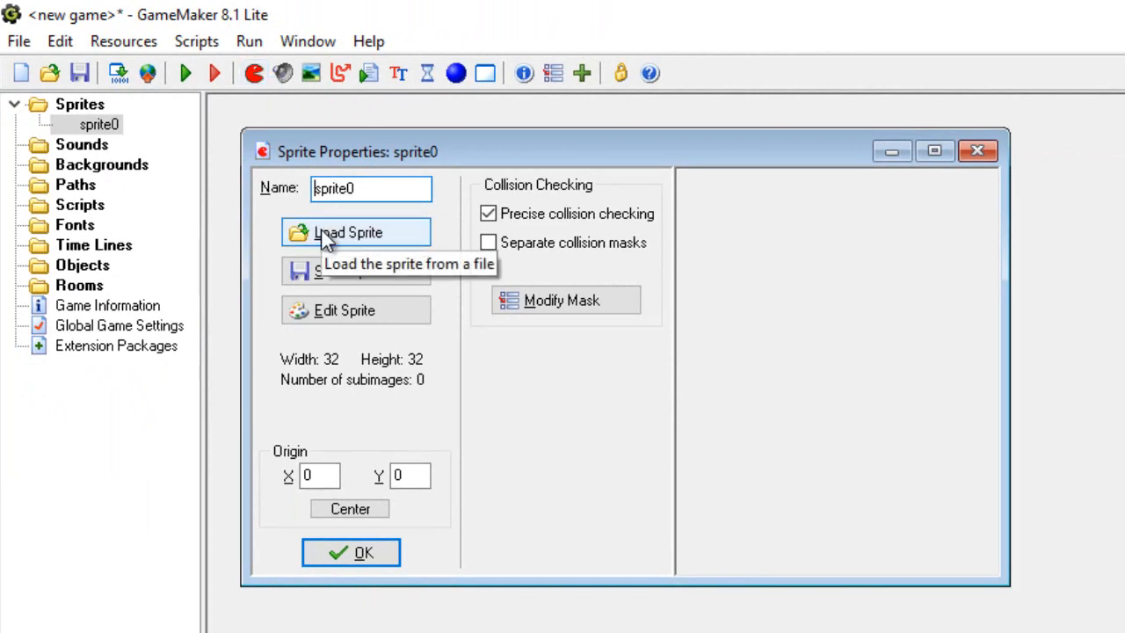
left_click(327, 237)
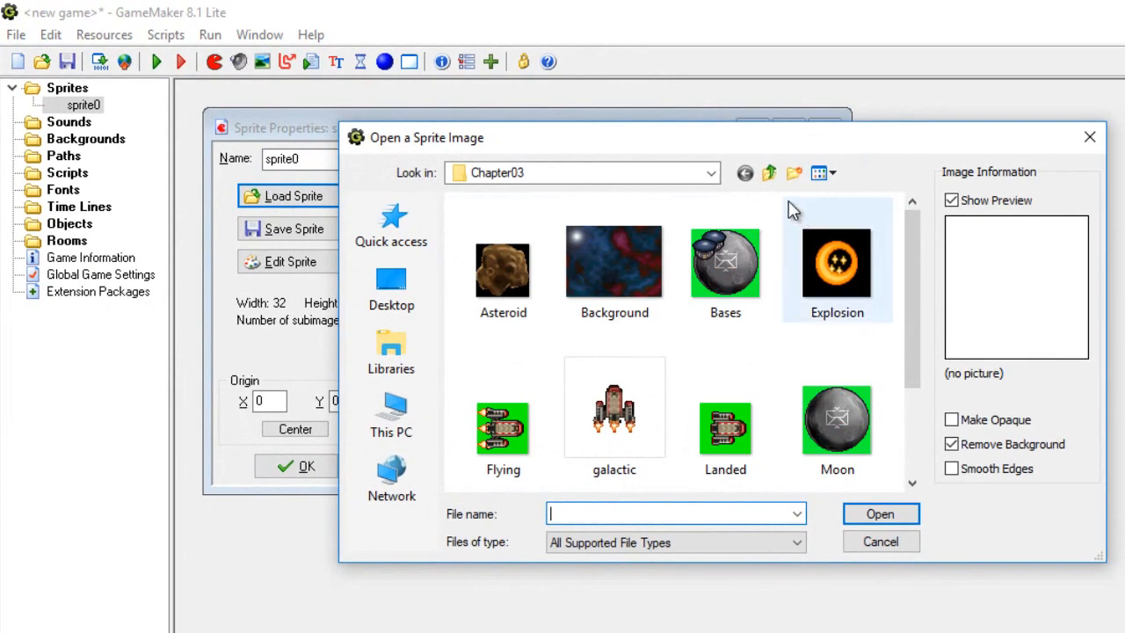
left_click(710, 174)
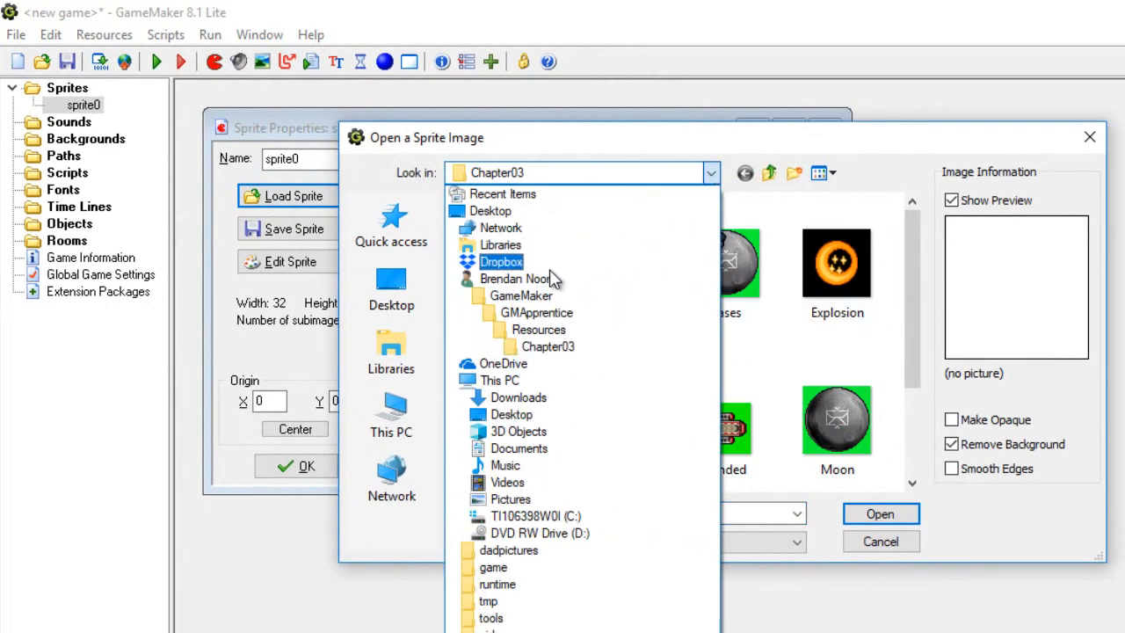
left_click(538, 331)
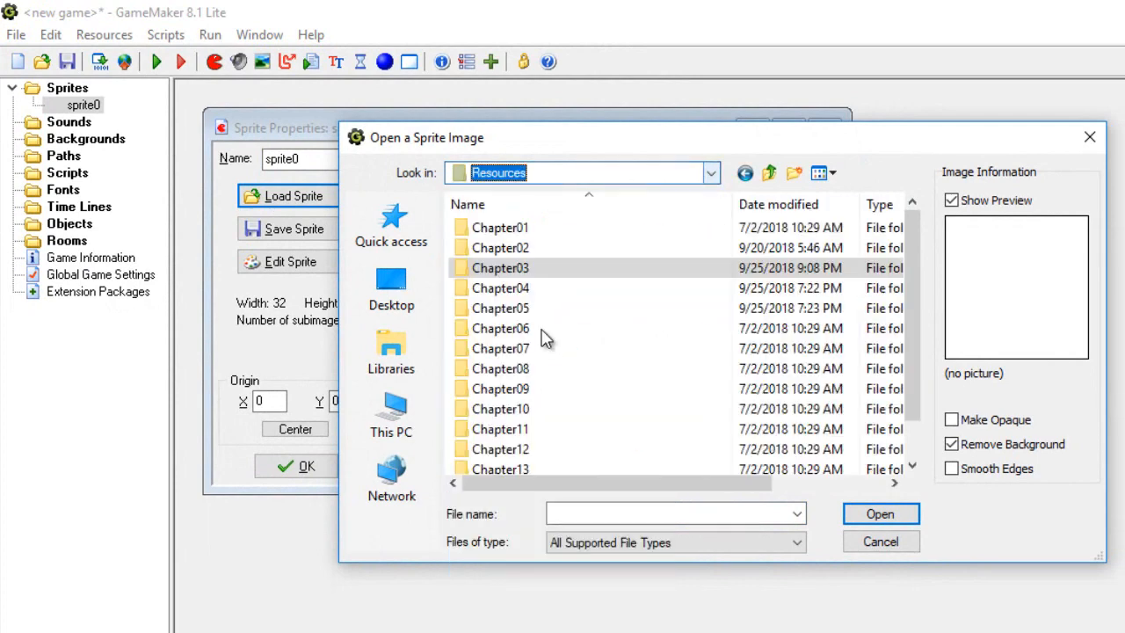
double_click(517, 289)
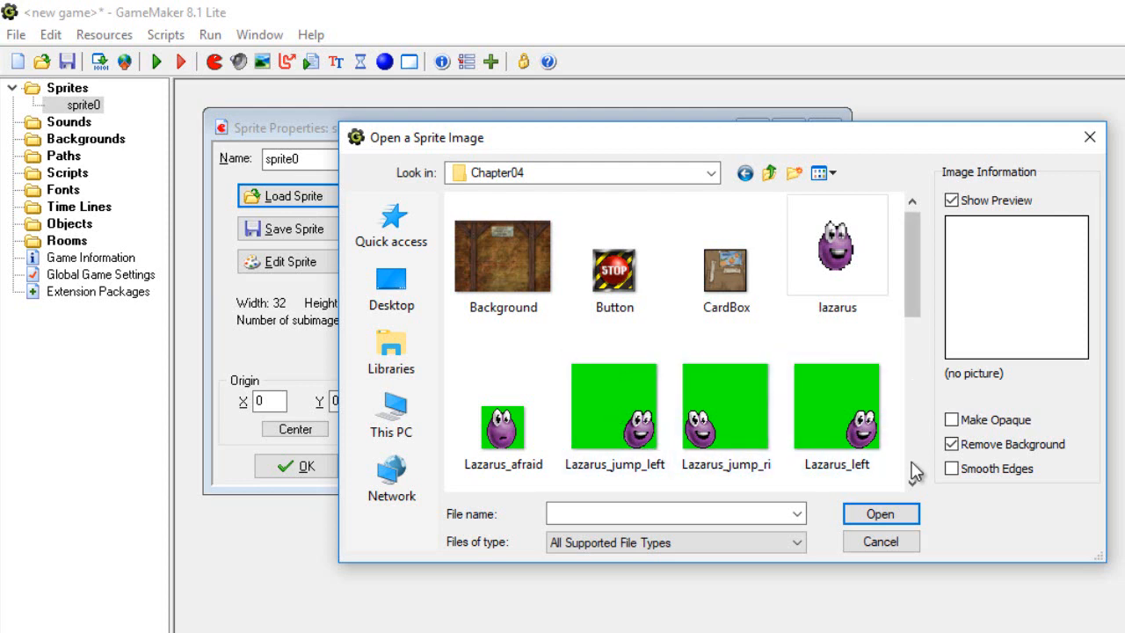
Load the Lazarus_stand image into the new sprite with Remove Background enabled
left_click(911, 482)
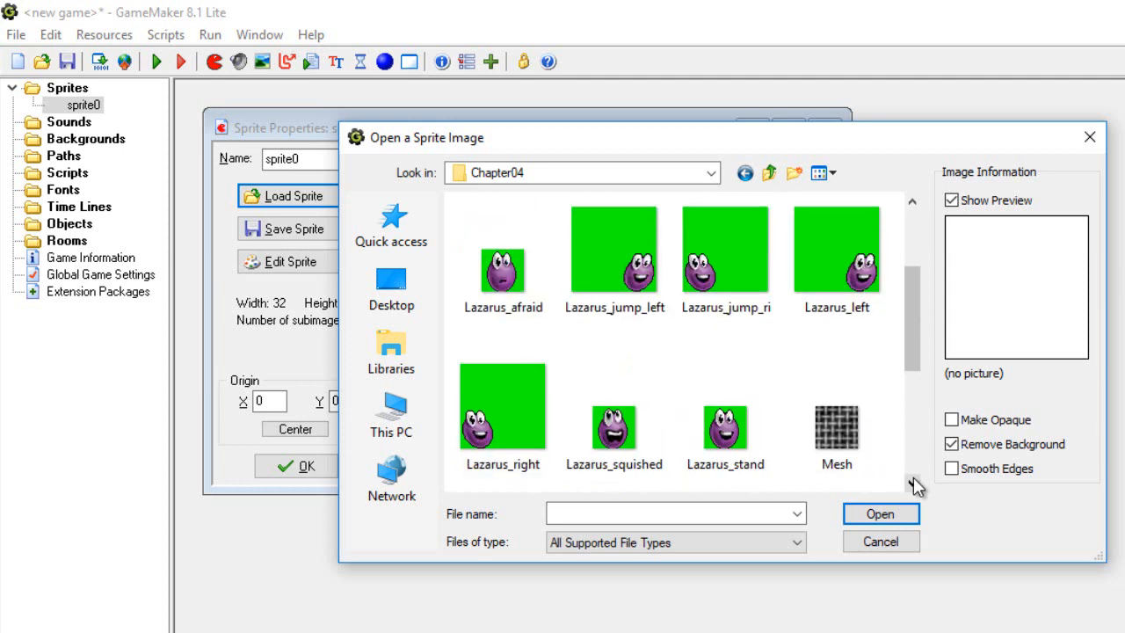
left_click(911, 480)
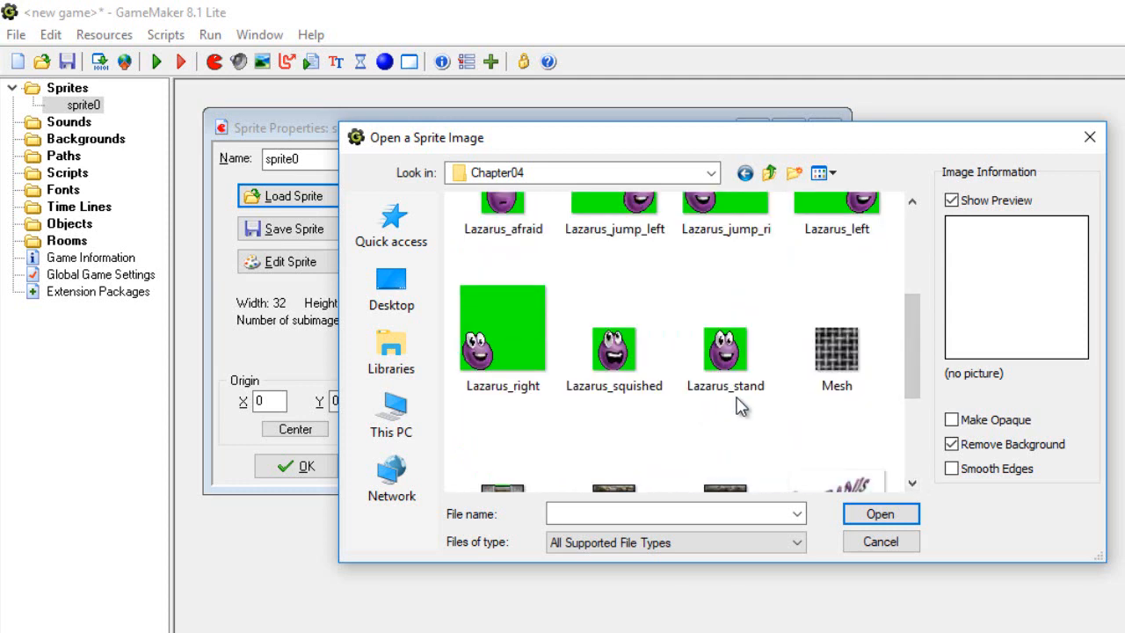
left_click(732, 354)
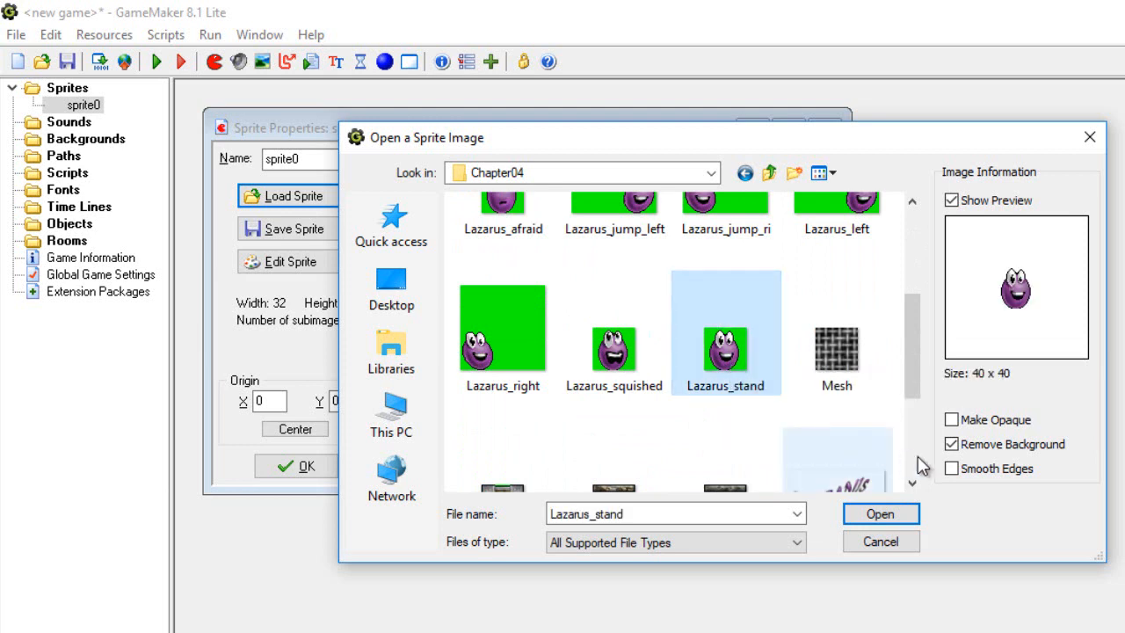
left_click(952, 444)
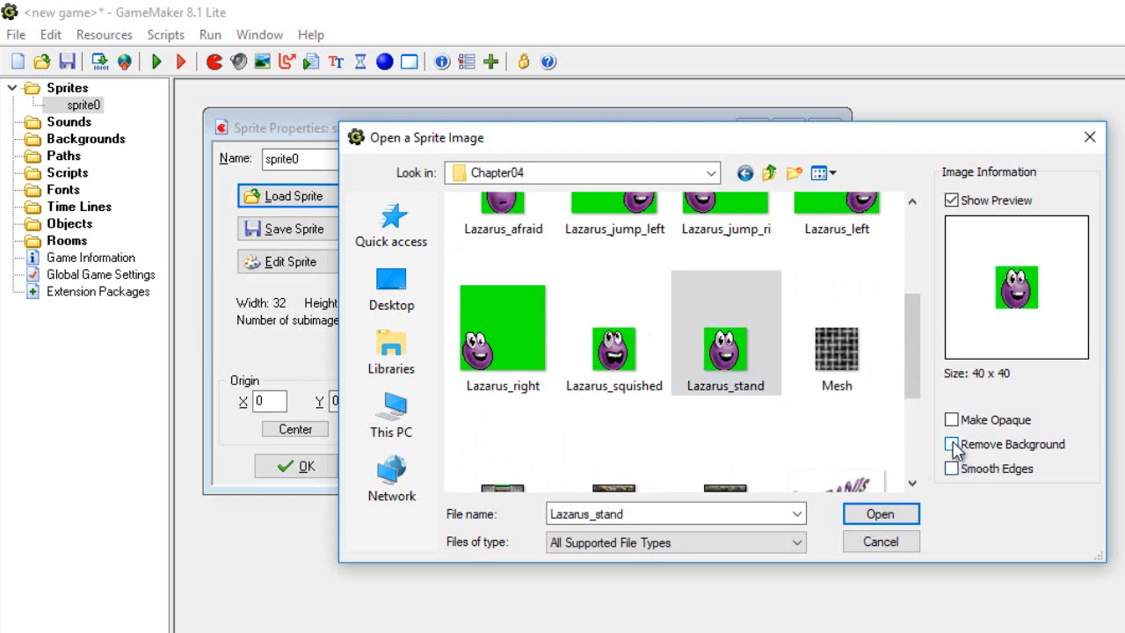
left_click(952, 445)
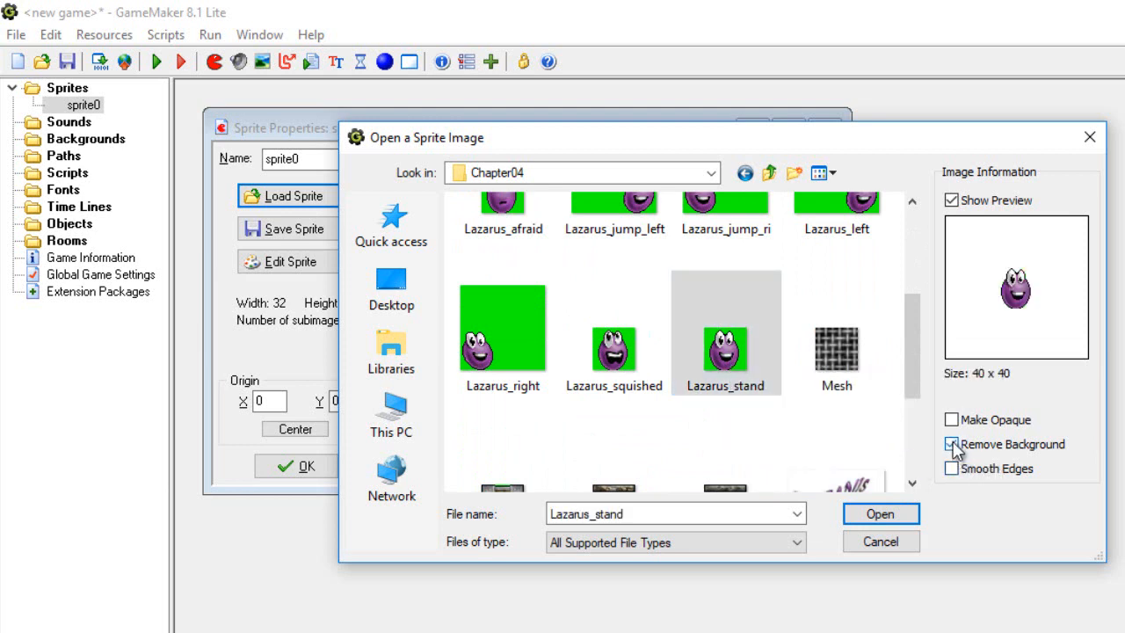
left_click(881, 518)
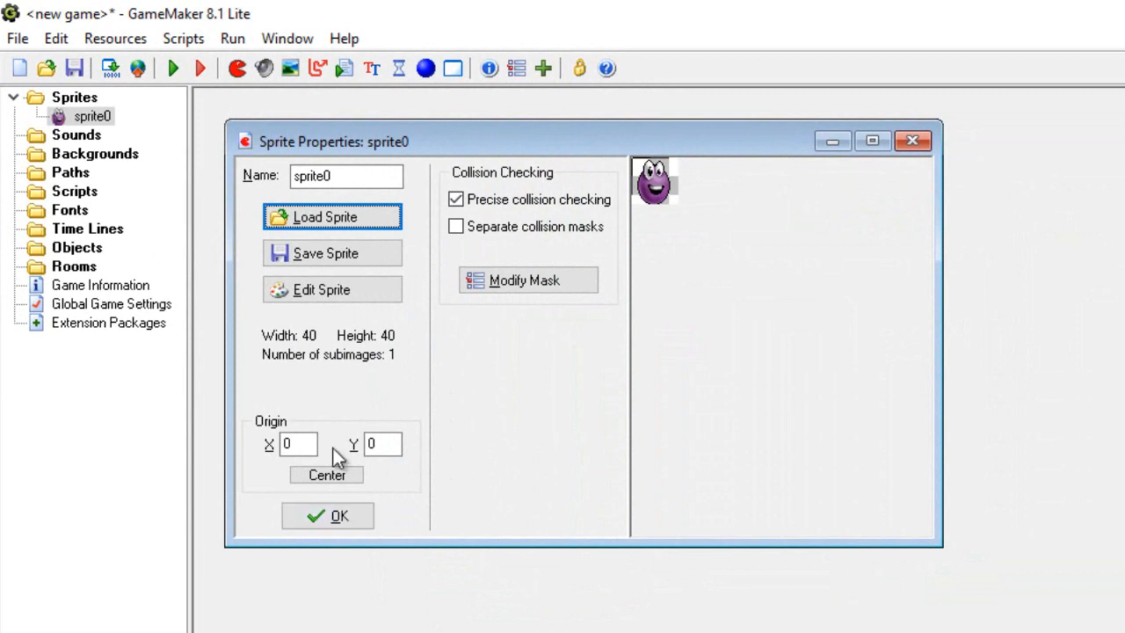
Name the Lazarus standing sprite spr_laz_stand and accept its properties
left_click(341, 175)
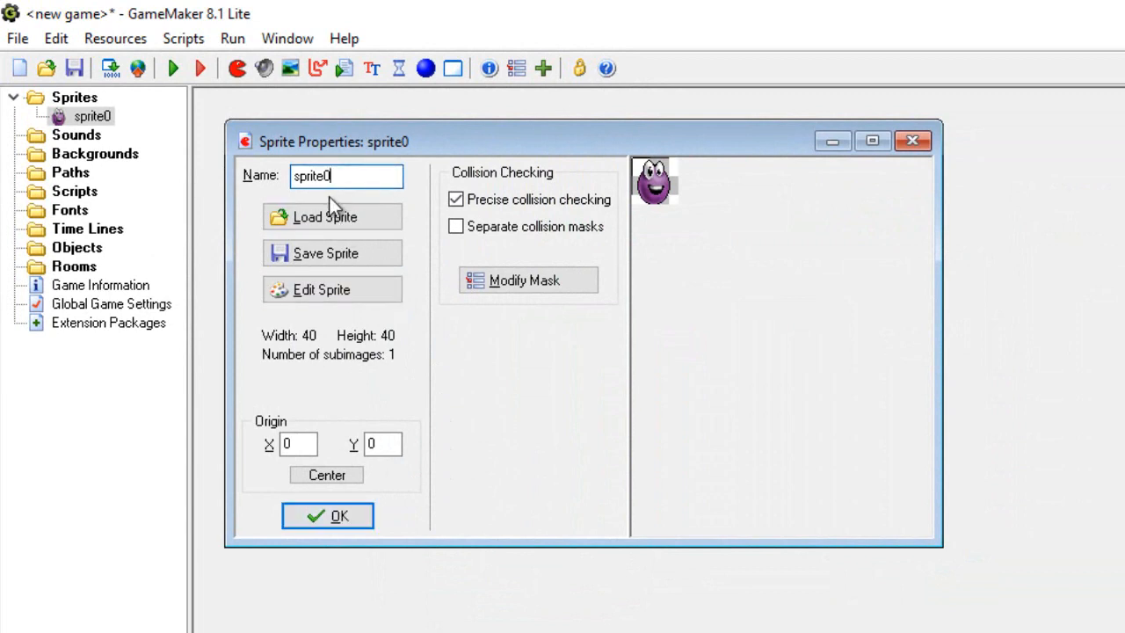
key("BackSpace")
key("BackSpace")
key("BackSpace")
key("BackSpace")
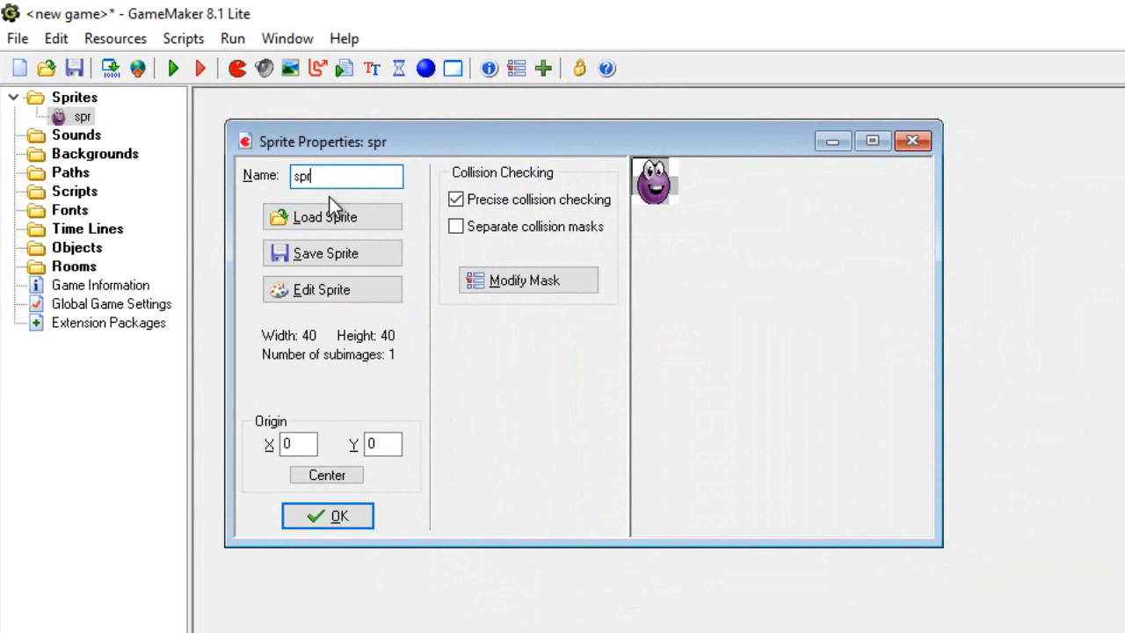
type("_laz")
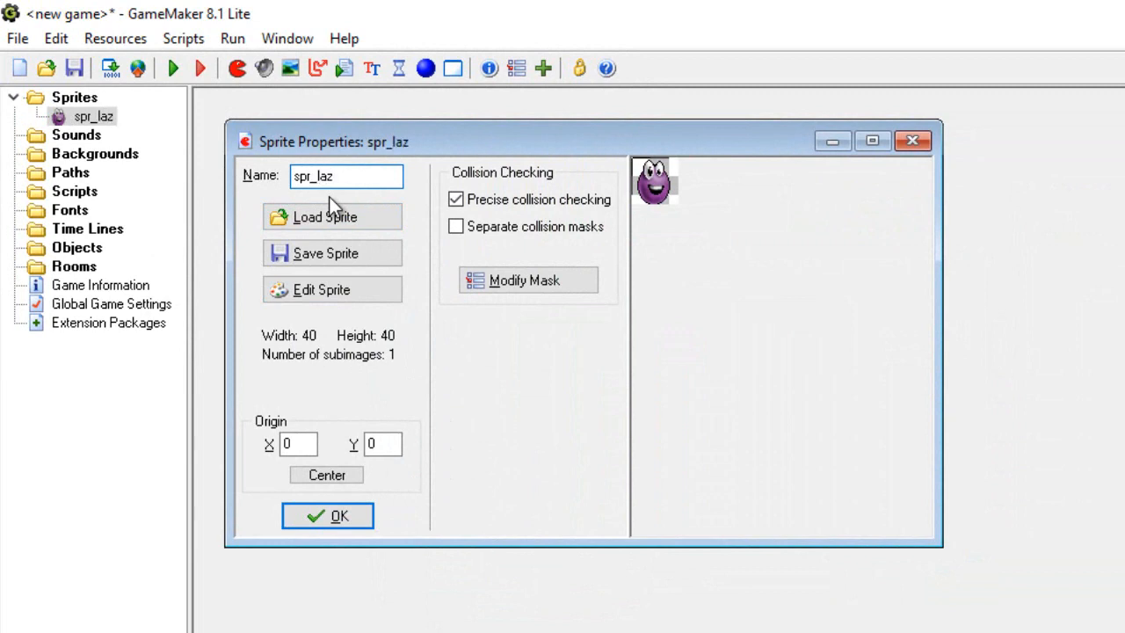
type("_stand")
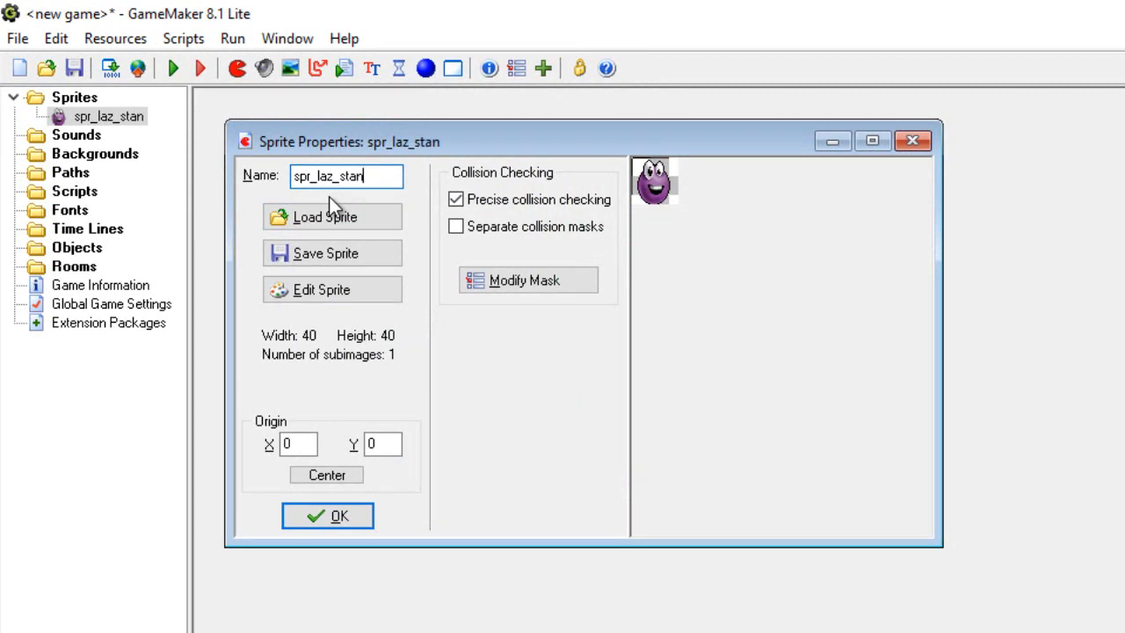
left_click(338, 519)
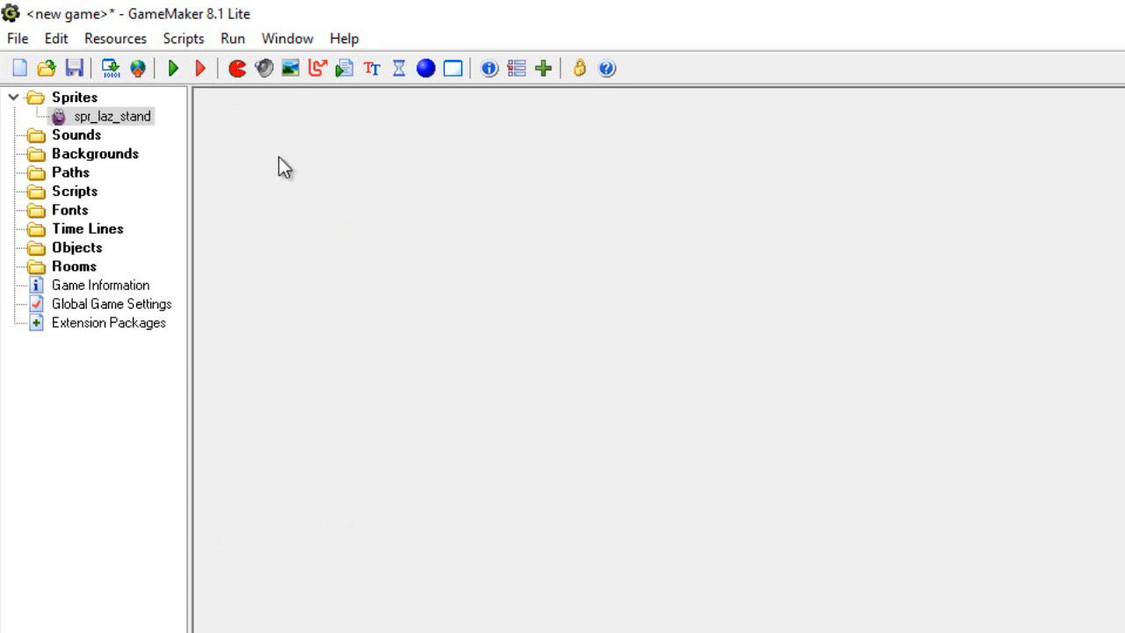
Create a second sprite and load the Lazarus_right image into it from the Chapter04 folder
left_click(236, 68)
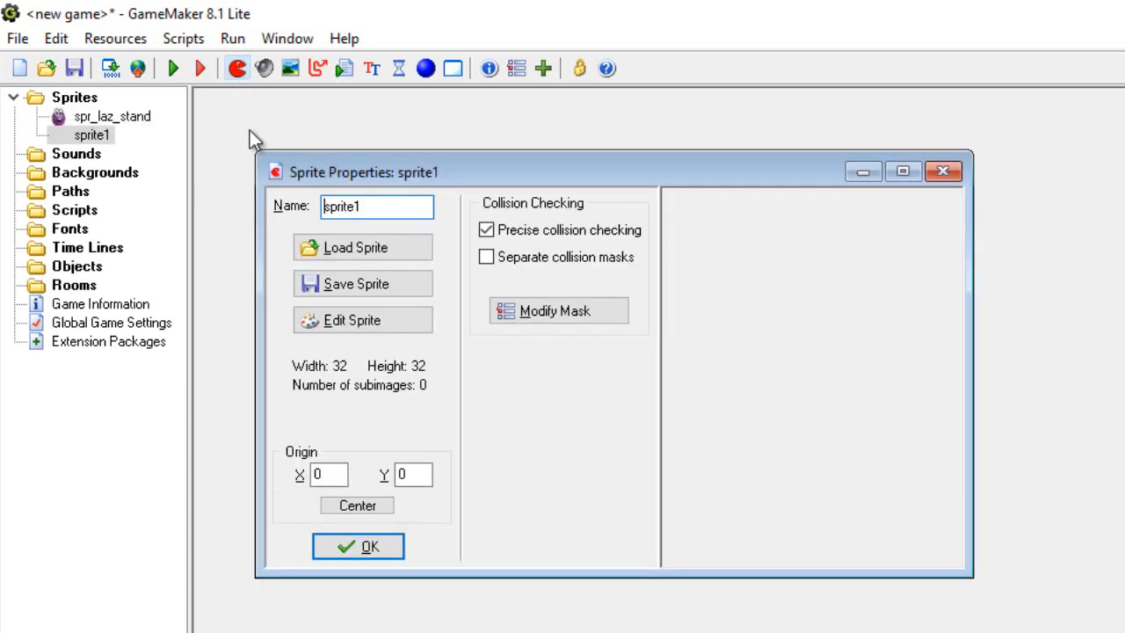
left_click(323, 244)
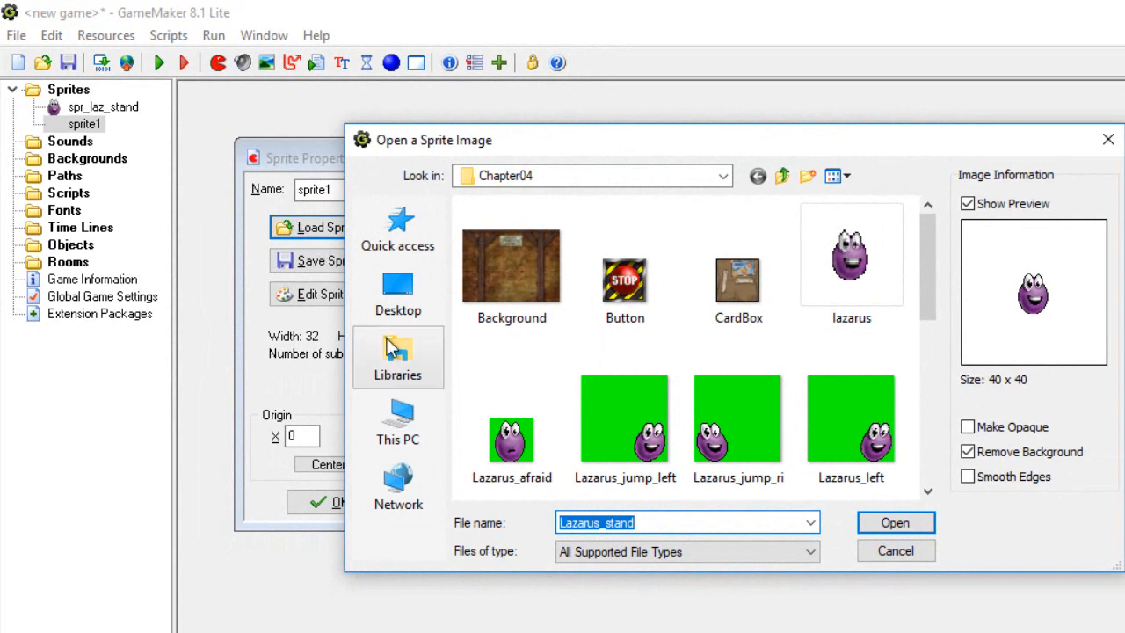
left_click(929, 495)
left_click(929, 494)
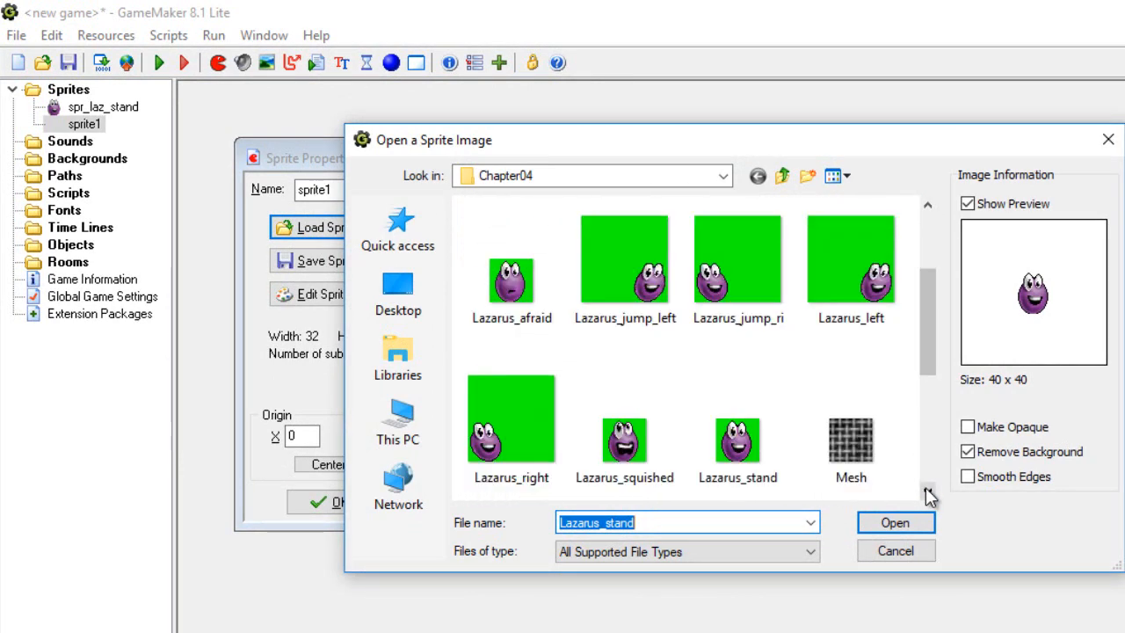
left_click(516, 405)
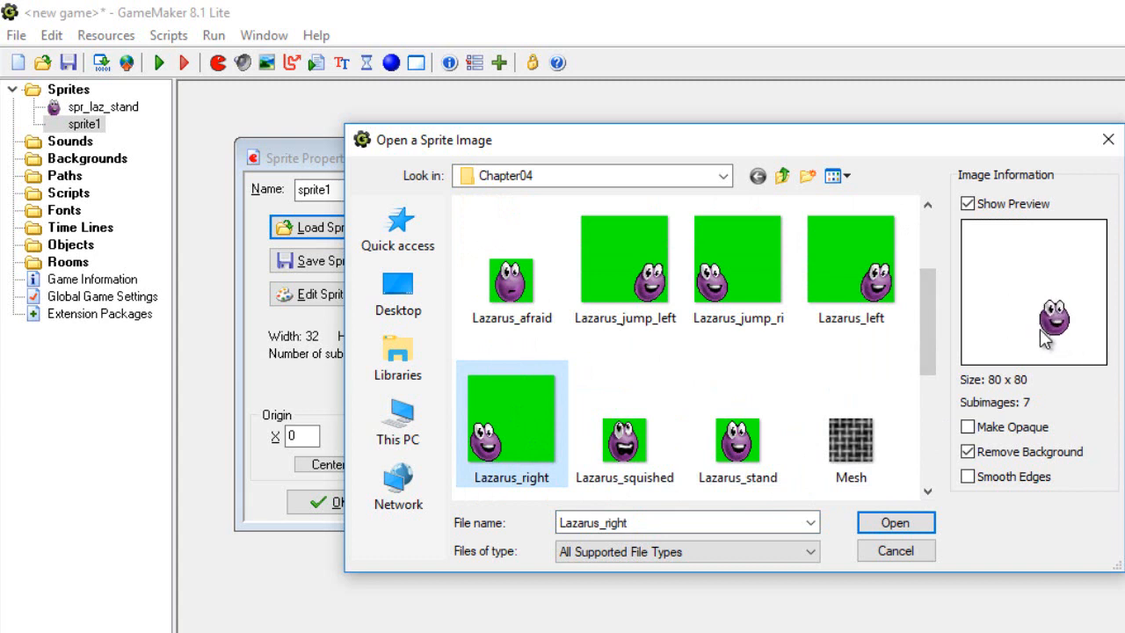
left_click(892, 525)
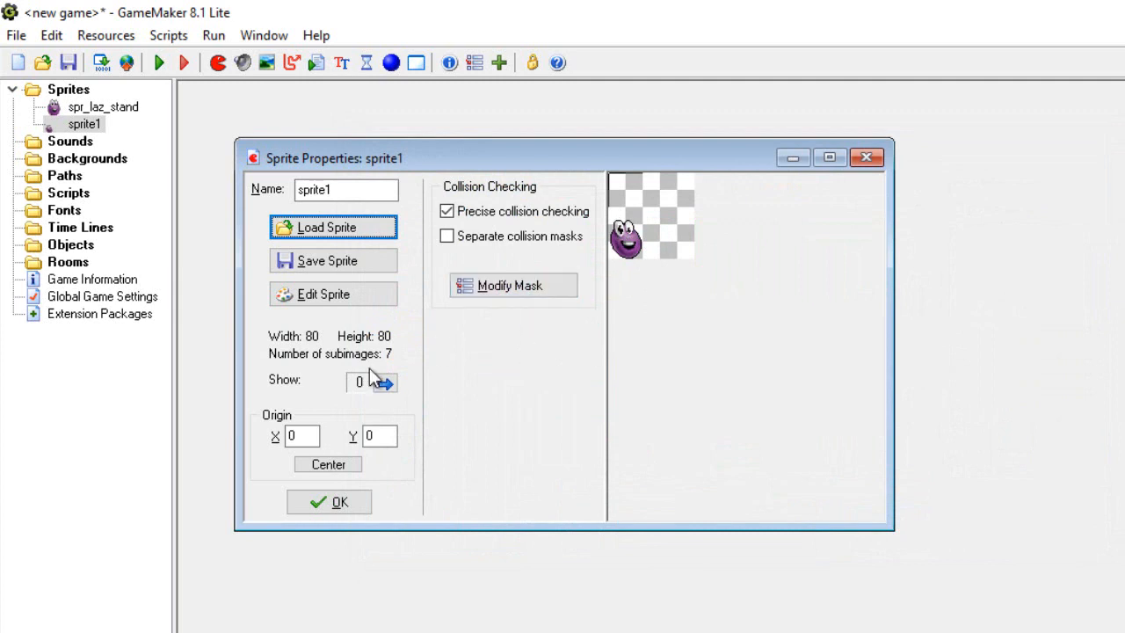
Set the Y origin of the Lazarus_right sprite to 40 and accept its properties
left_click(374, 435)
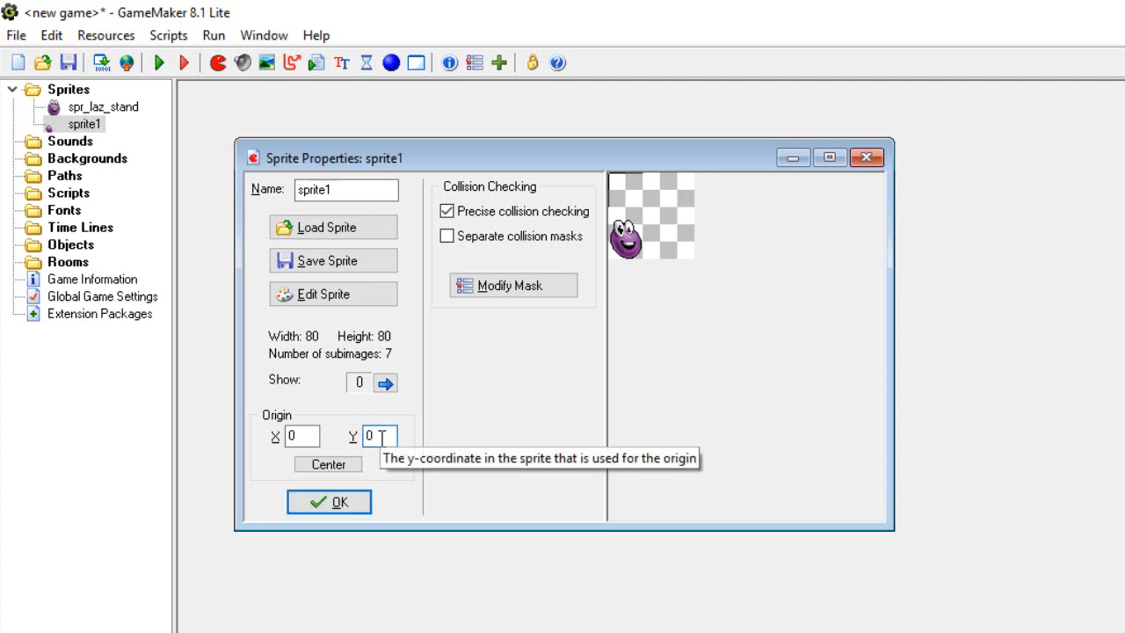
key("BackSpace")
type("40")
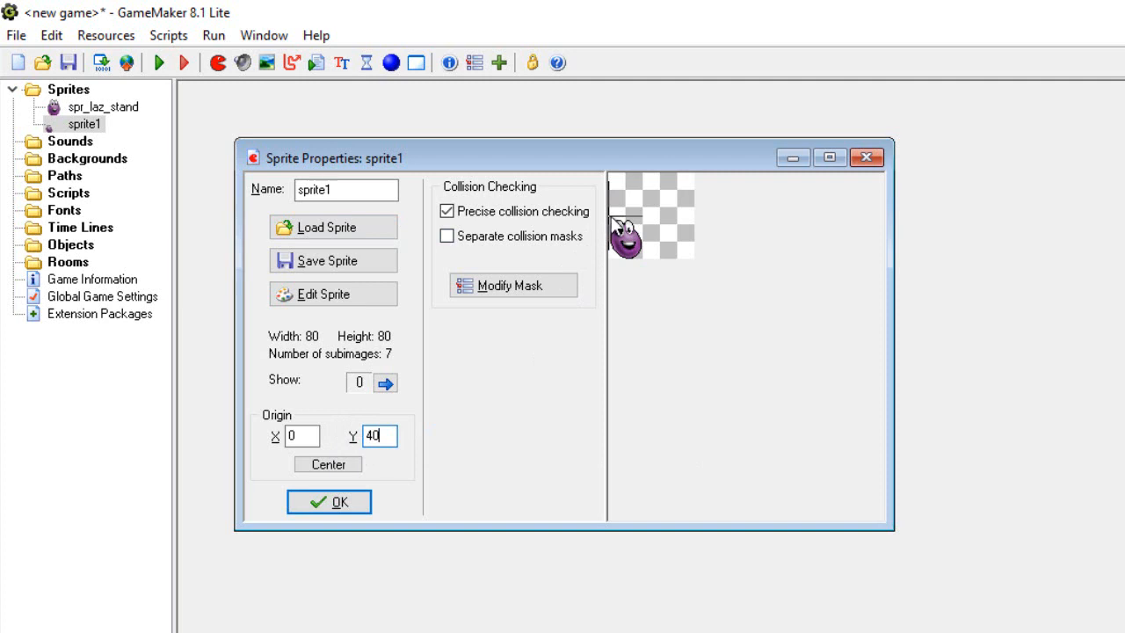
left_click(338, 503)
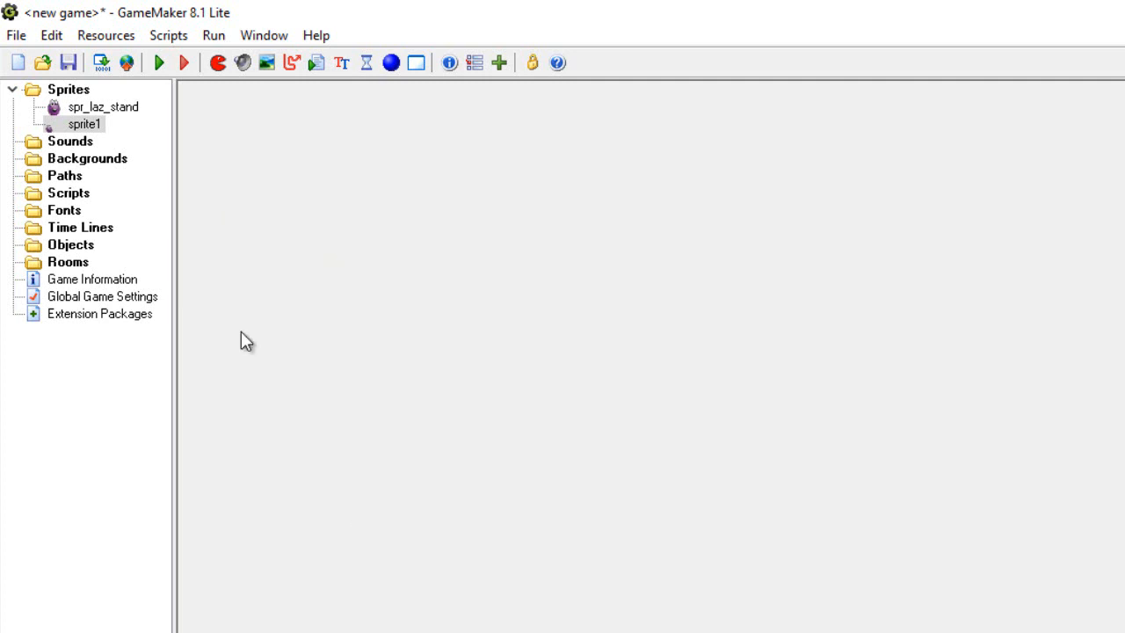
Add a new blank sprite to the game and leave its properties open
left_click(219, 64)
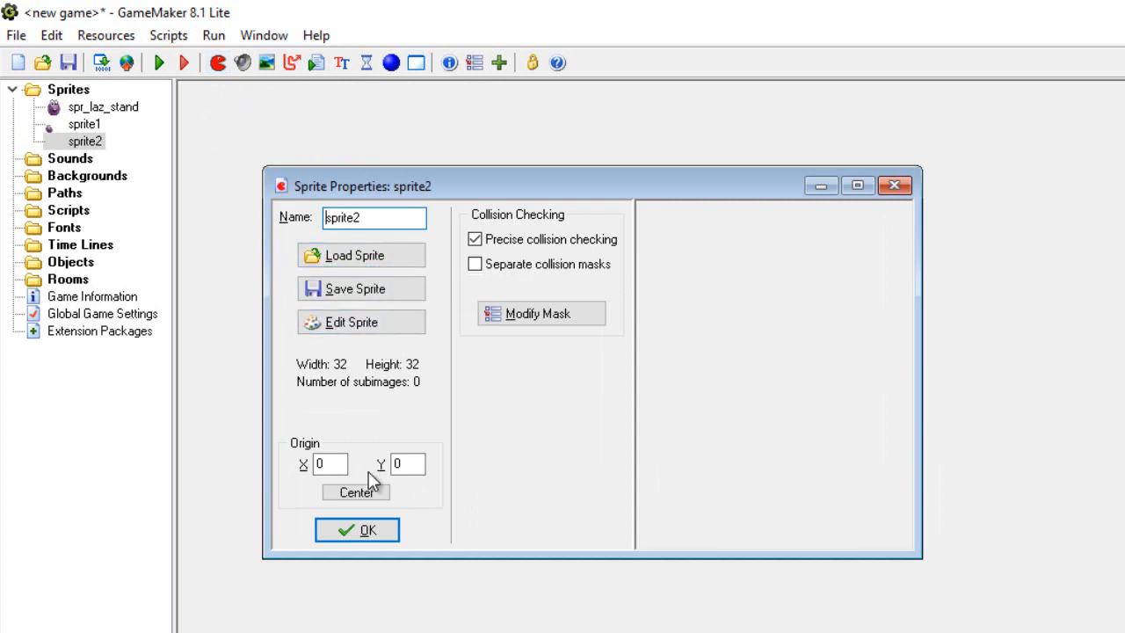
left_click(369, 535)
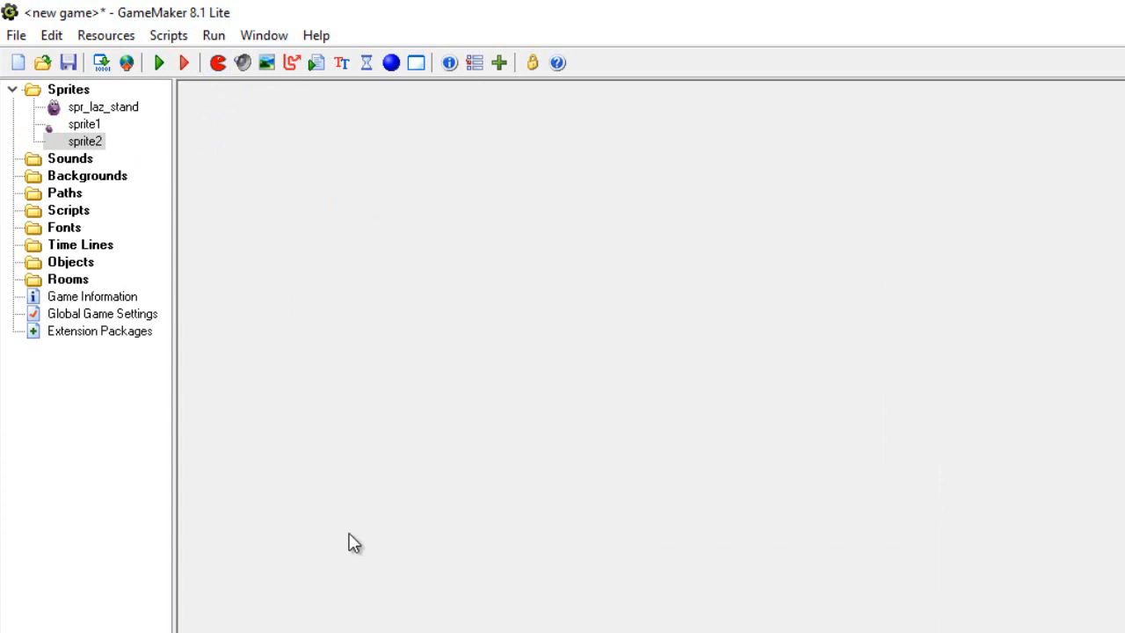
double_click(86, 142)
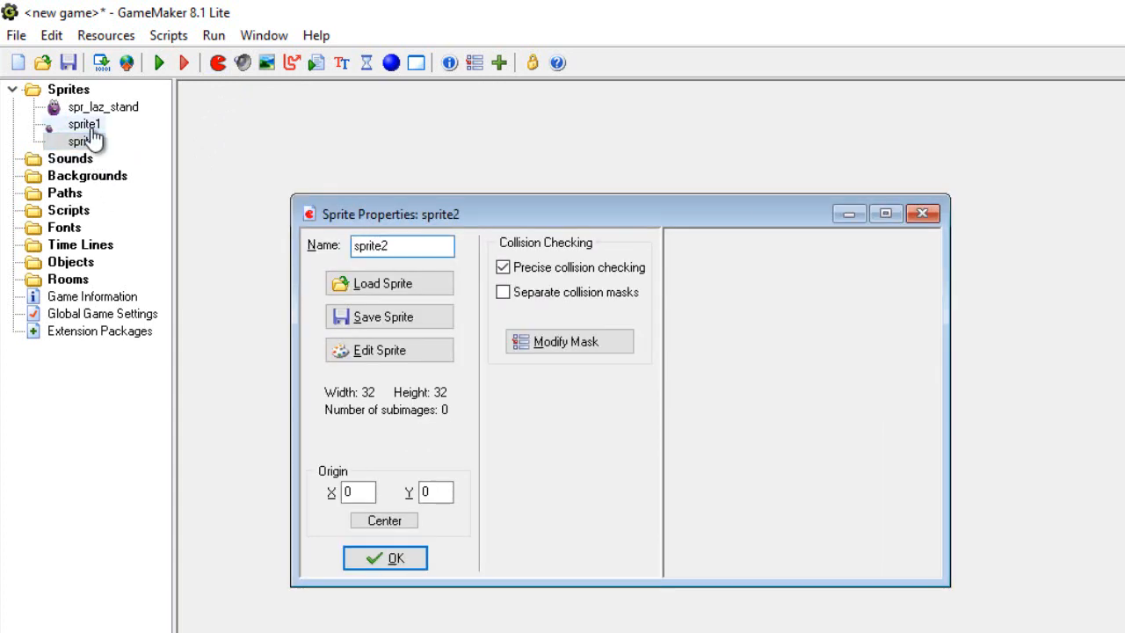
Rename the sprite holding the Lazarus_right image to spr_laz_right
double_click(84, 126)
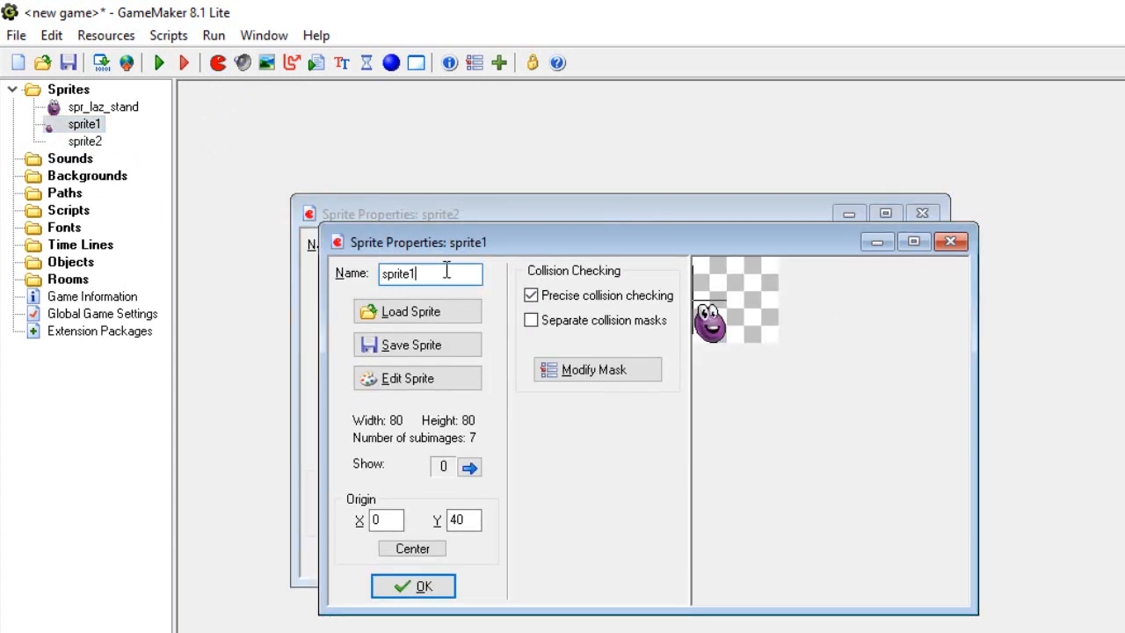
key("BackSpace")
key("BackSpace")
key("BackSpace")
key("BackSpace")
type("_laz_")
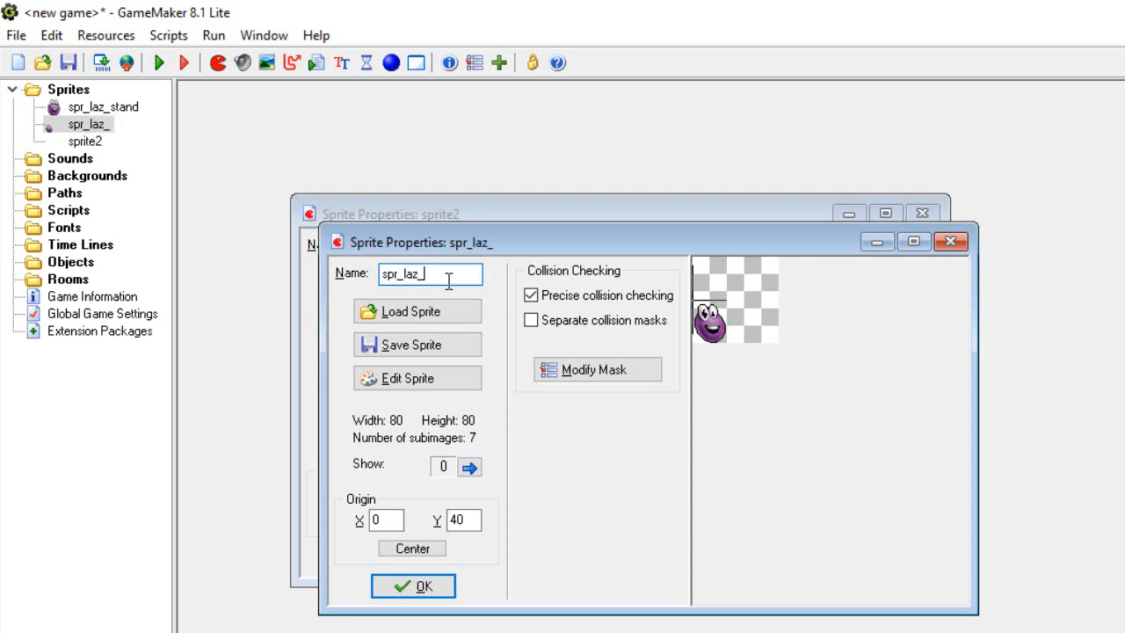
type("right")
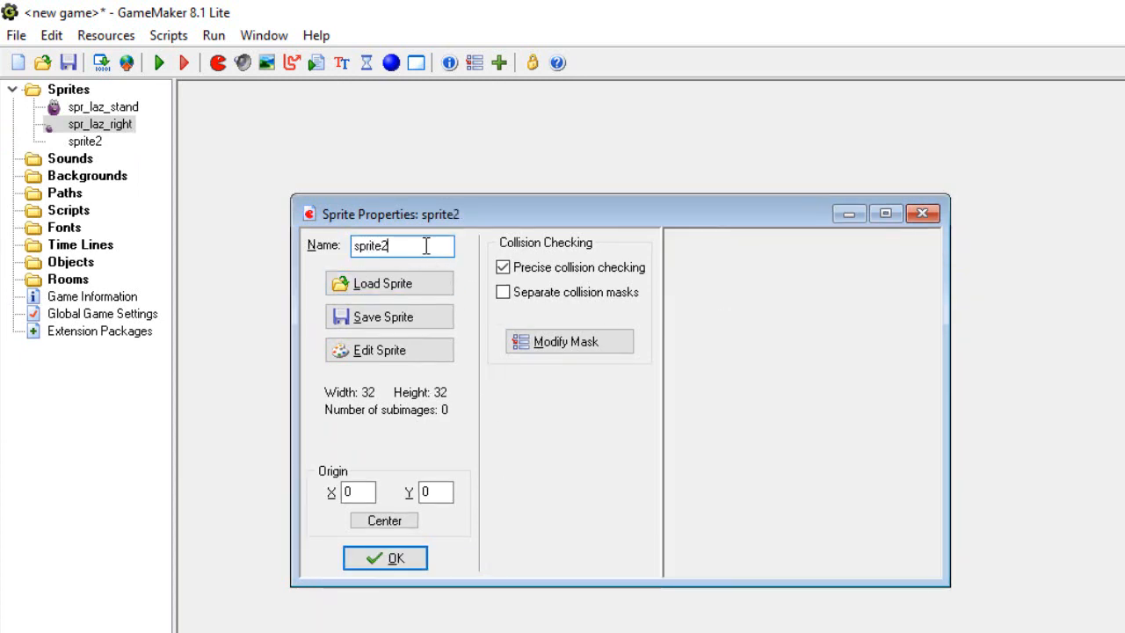
Rename the blank sprite as spr_laz_jump_right
key("BackSpace")
key("BackSpace")
key("BackSpace")
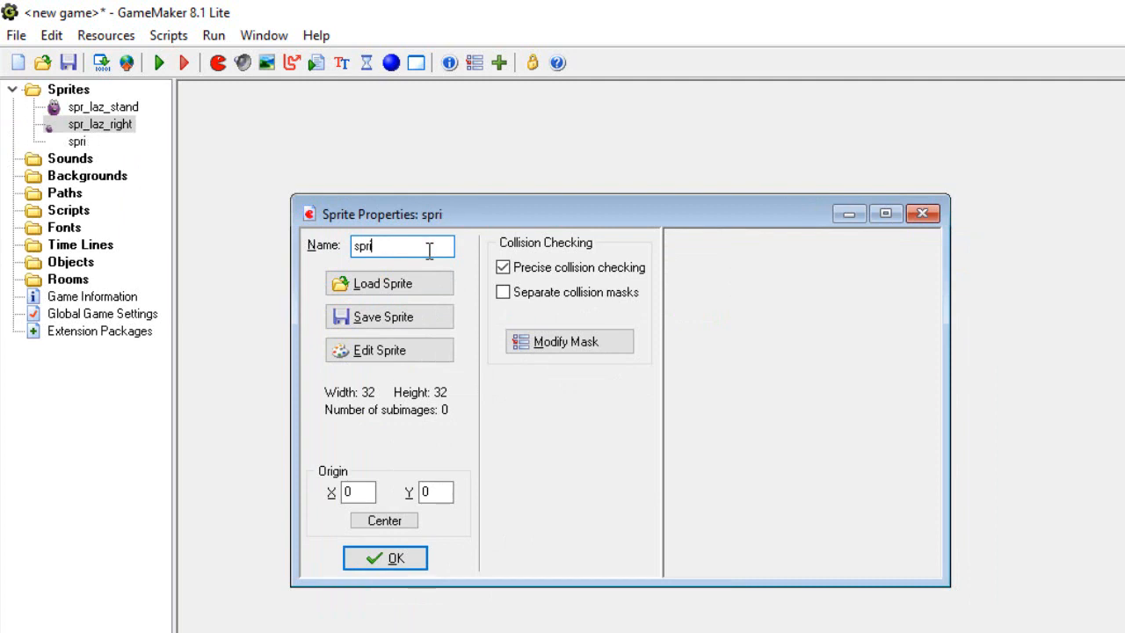
key("BackSpace")
type("_laz_jump")
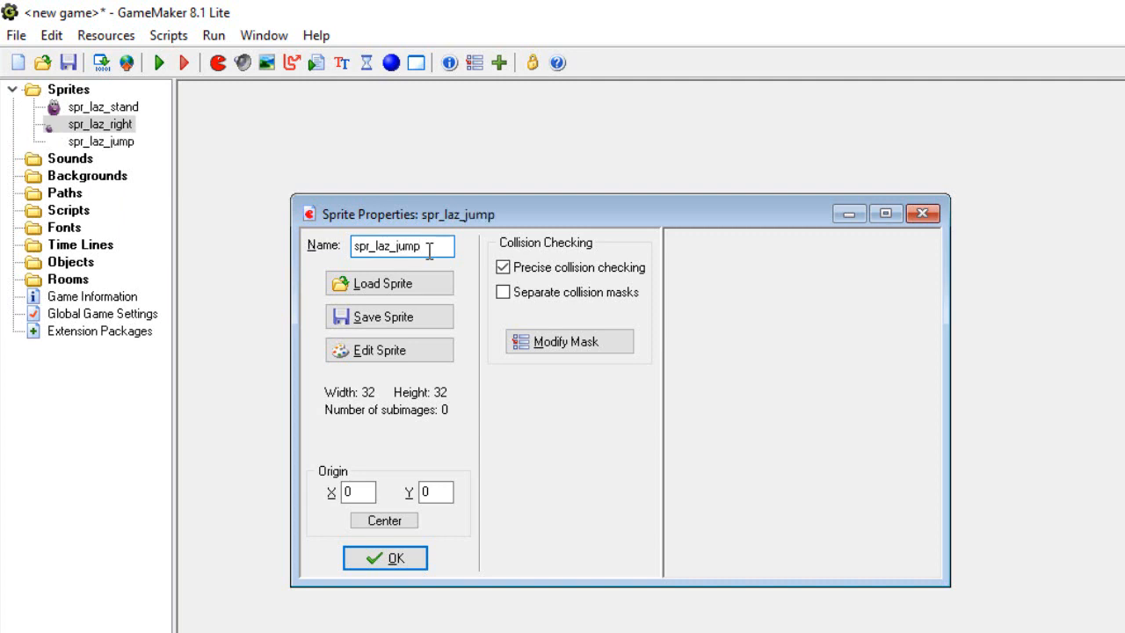
type("_right")
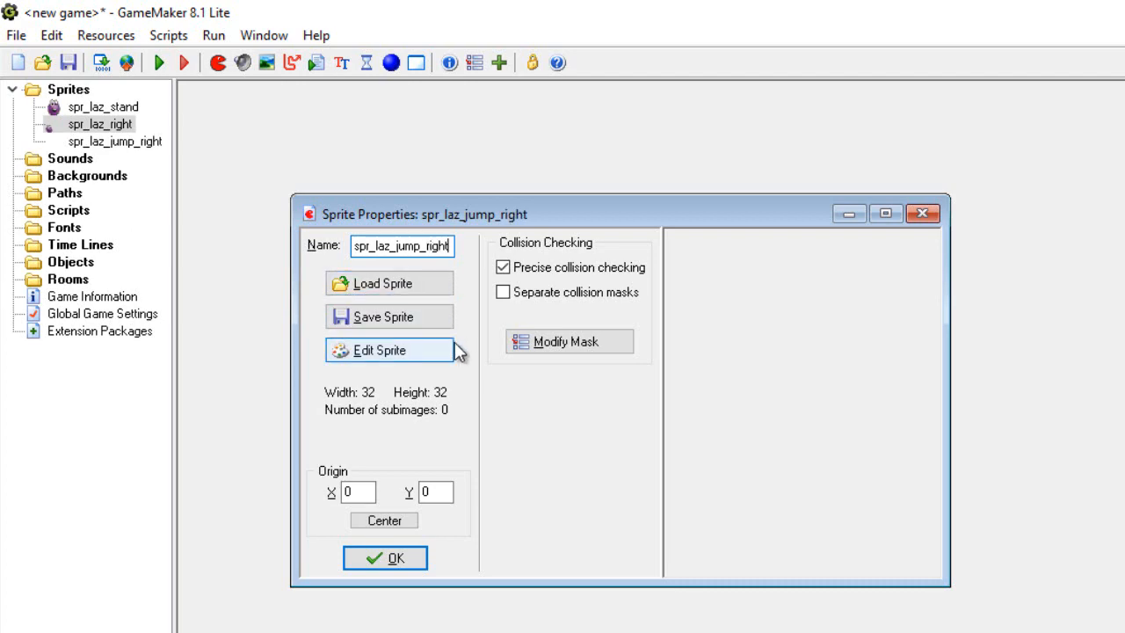
Load the Lazarus_jump_right image into spr_laz_jump_right and set its Y origin to 40
left_click(420, 282)
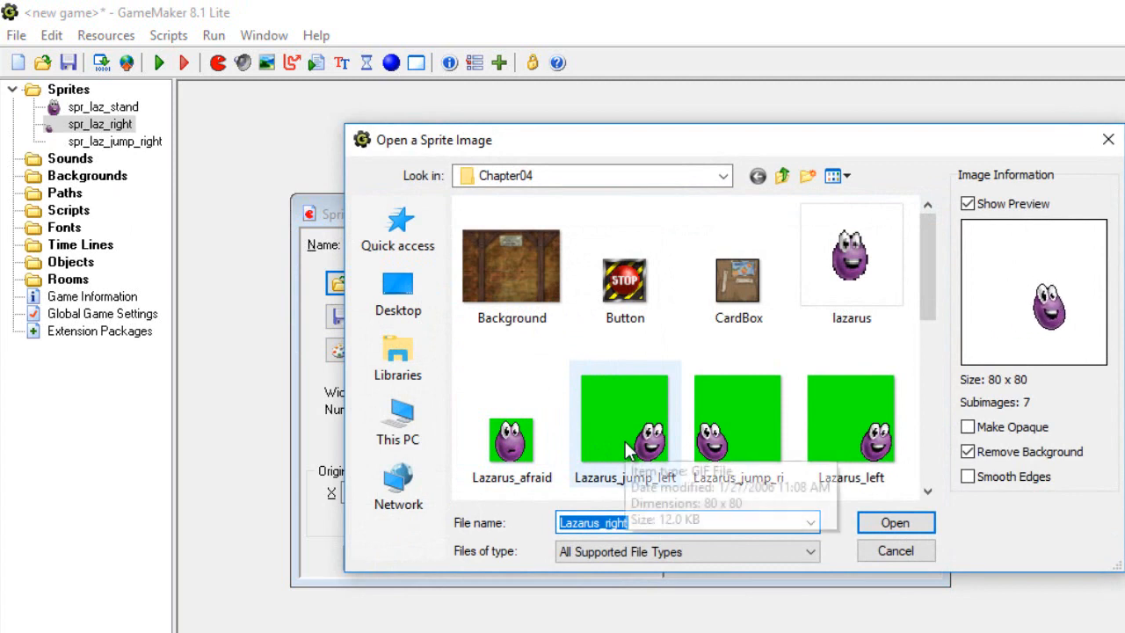
left_click(755, 419)
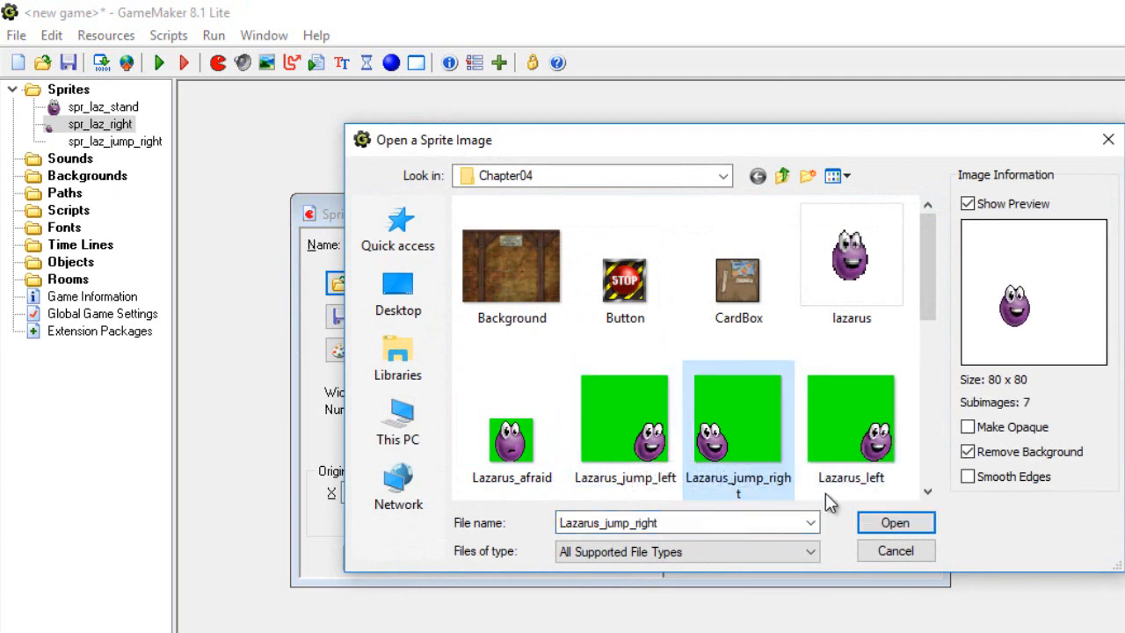
left_click(892, 522)
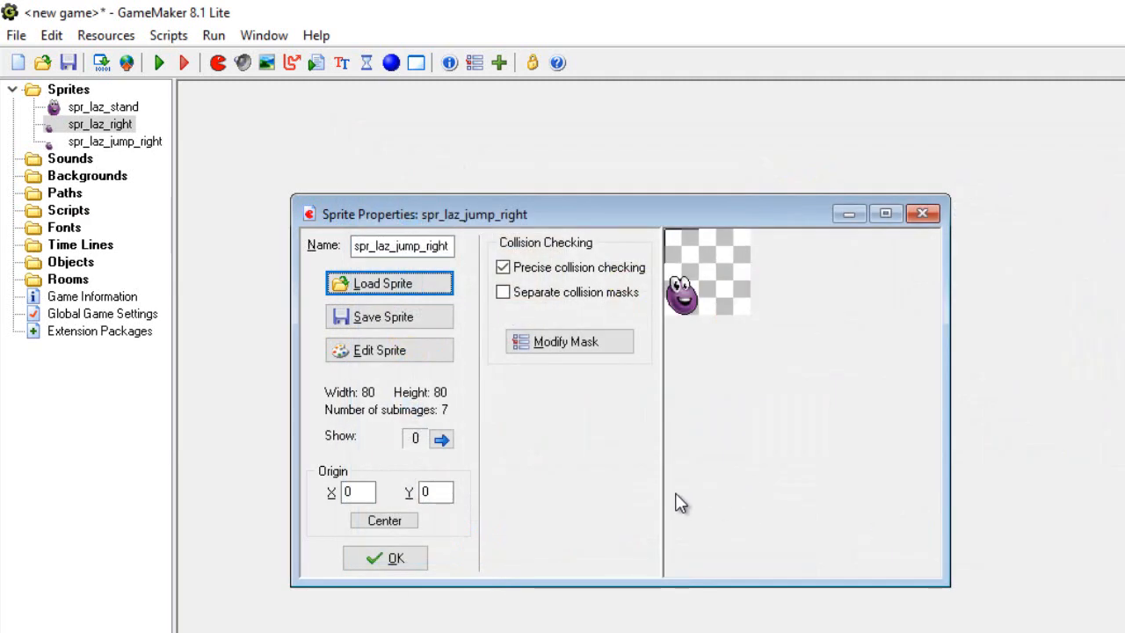
left_click(448, 491)
key("BackSpace")
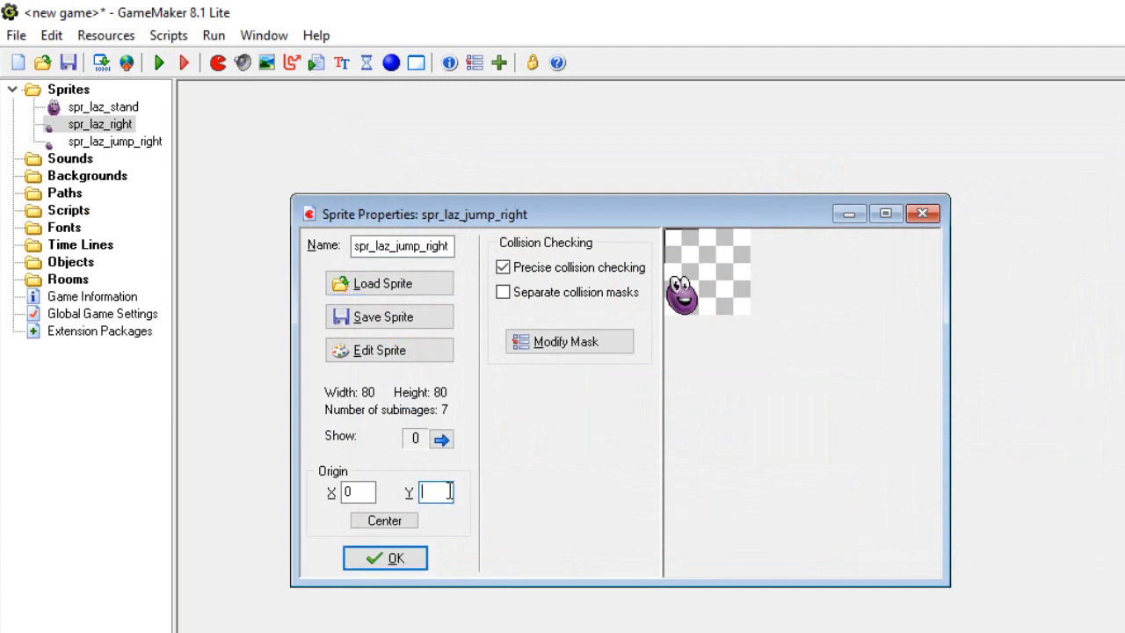
type("40")
left_click(415, 562)
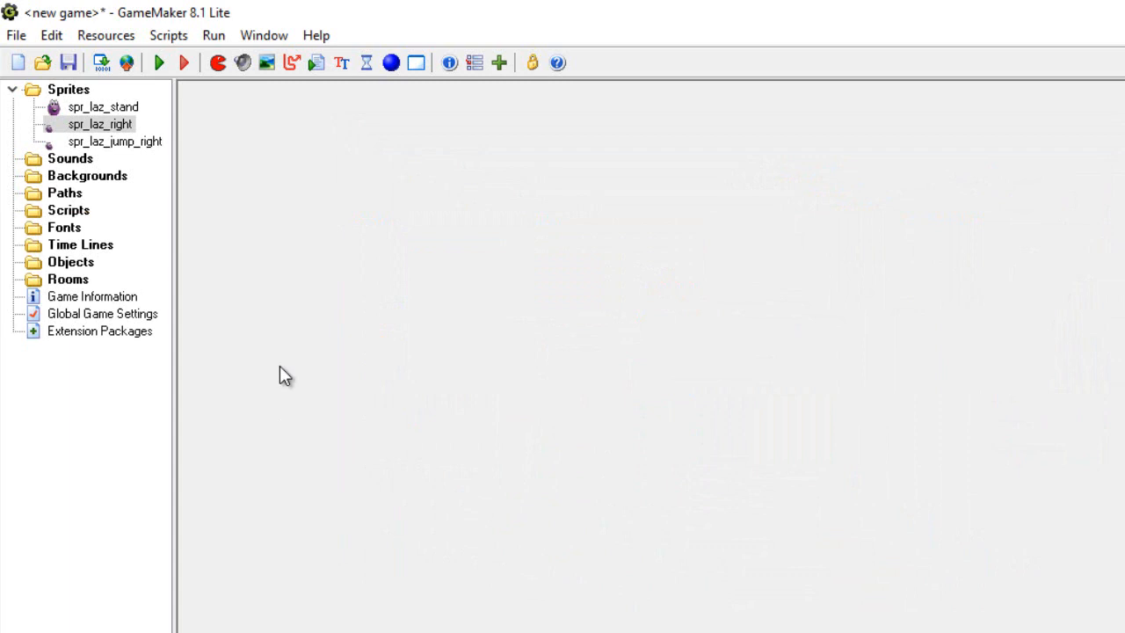
Create a new sprite named spr_laz_left
left_click(218, 63)
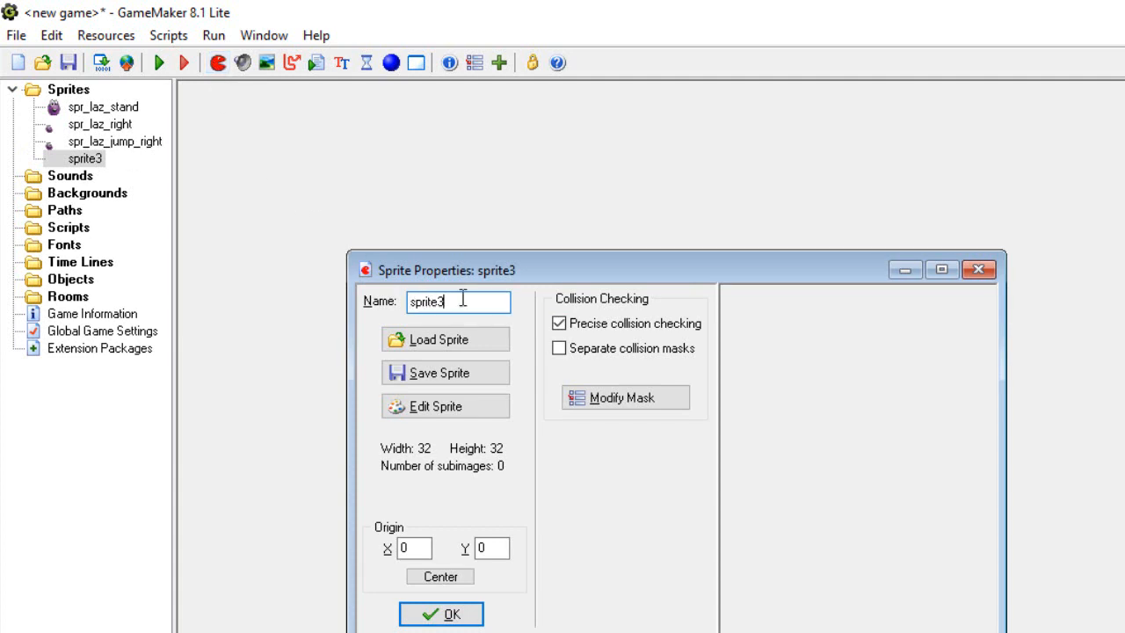
key("BackSpace")
key("BackSpace")
key("BackSpace")
key("BackSpace")
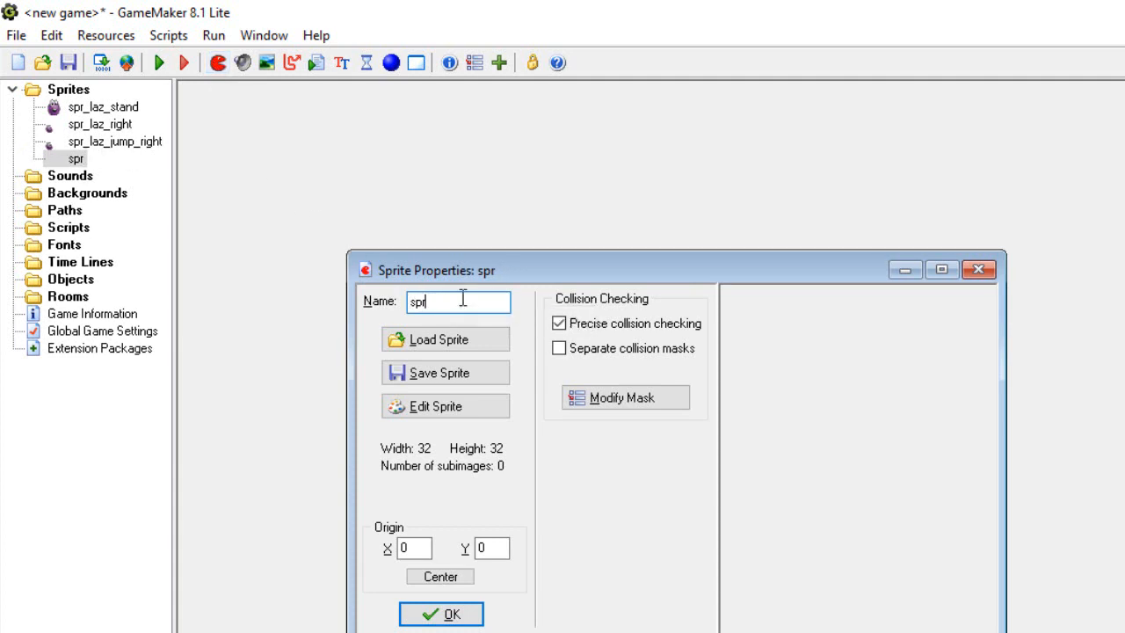
type("_laz_left")
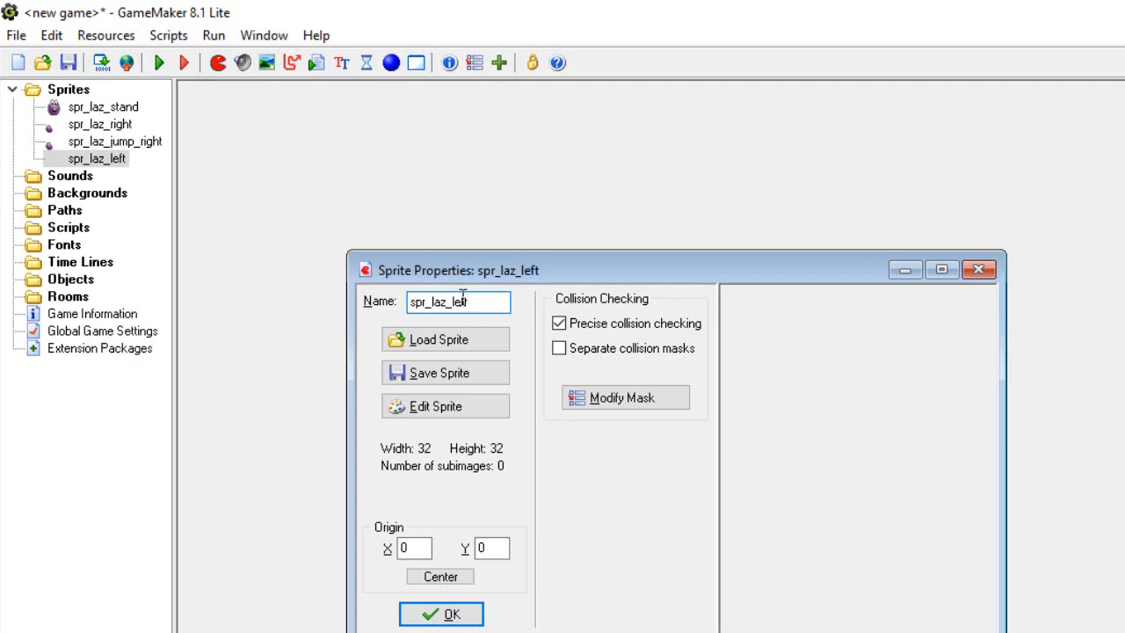
Load the Lazarus_left image from the Chapter04 folder into spr_laz_left
left_click(473, 339)
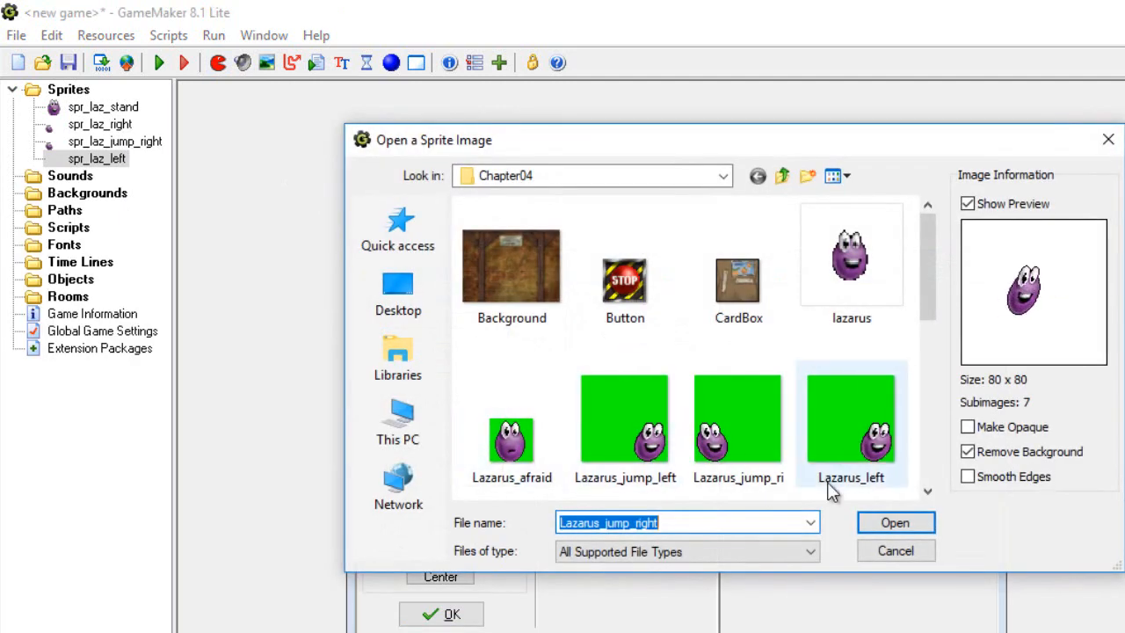
left_click(858, 428)
left_click(890, 524)
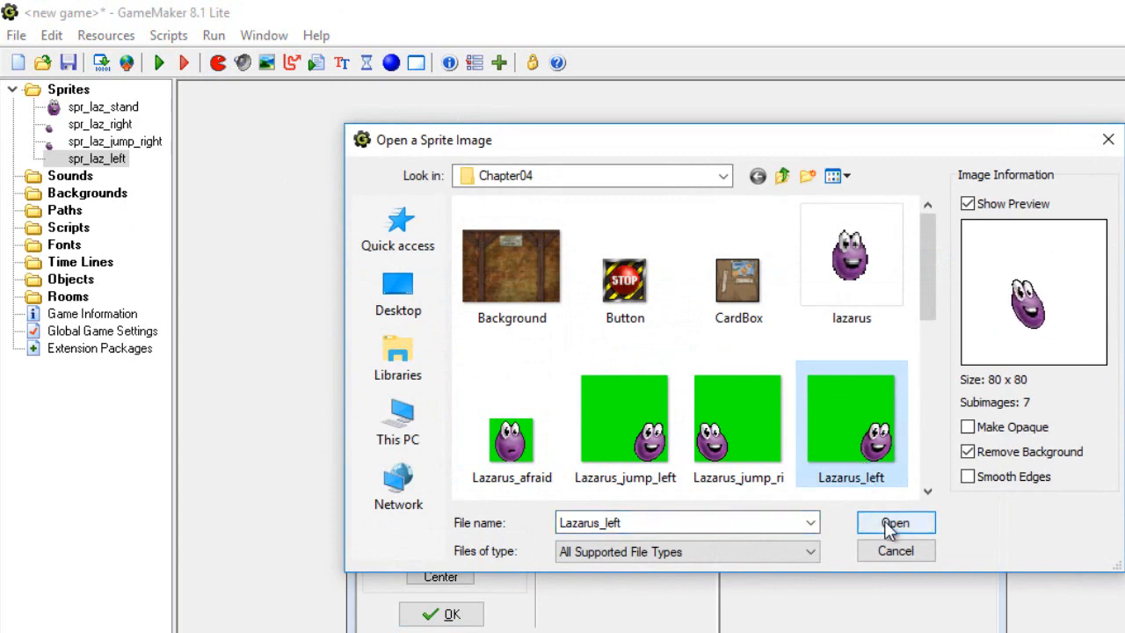
left_click(889, 524)
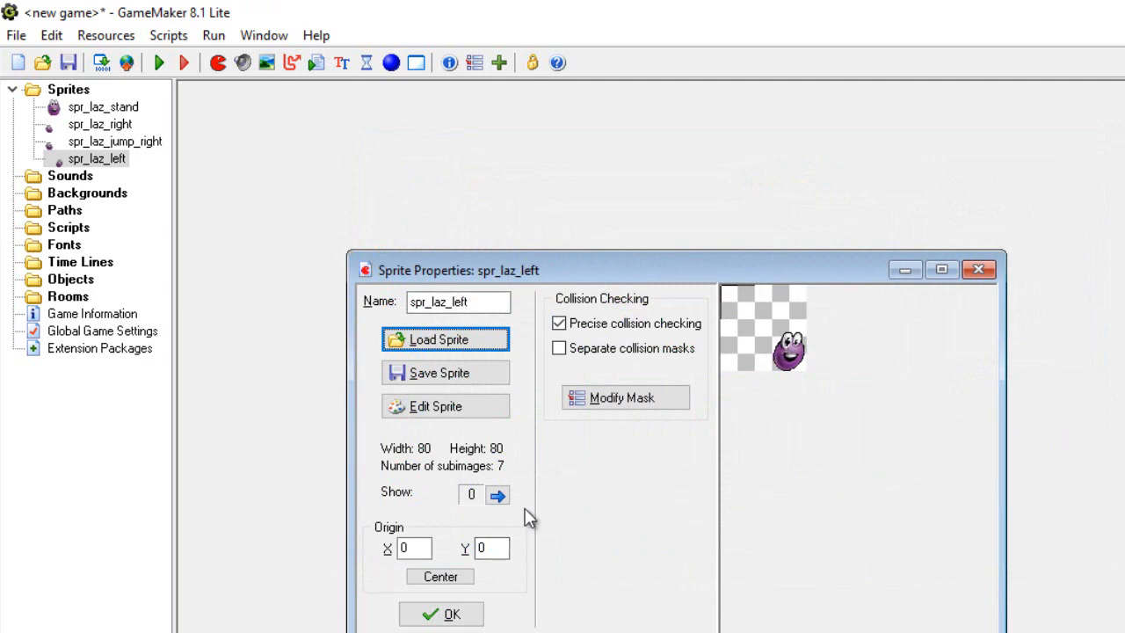
Set the origin of spr_laz_left to X 40 and Y 40 and accept its properties
left_click(416, 548)
key("BackSpace")
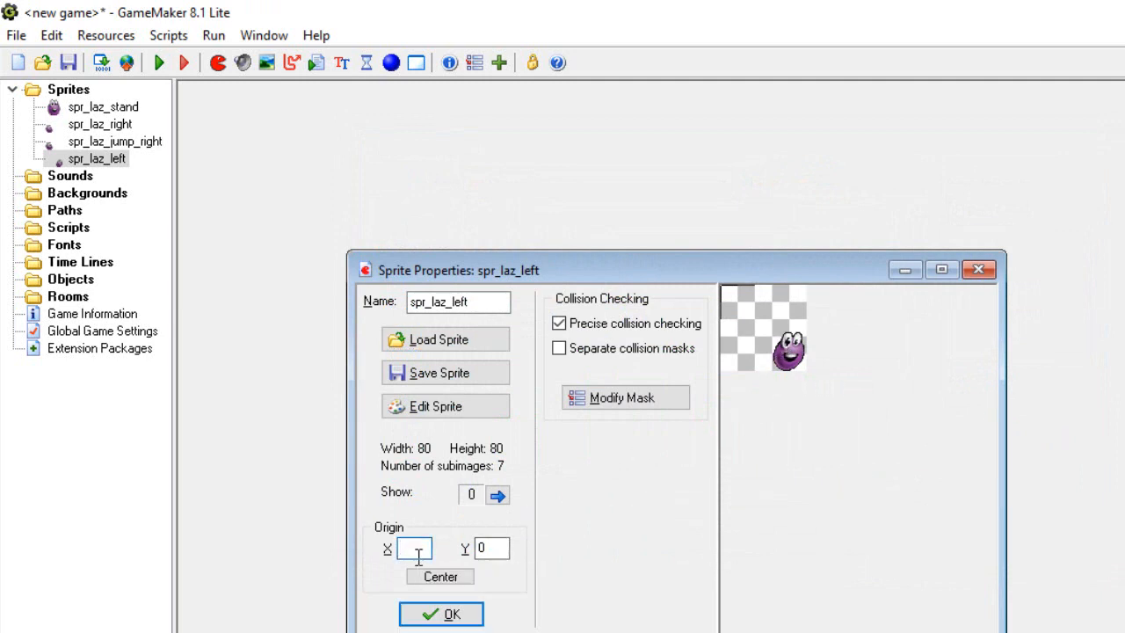
type("40")
left_click(492, 550)
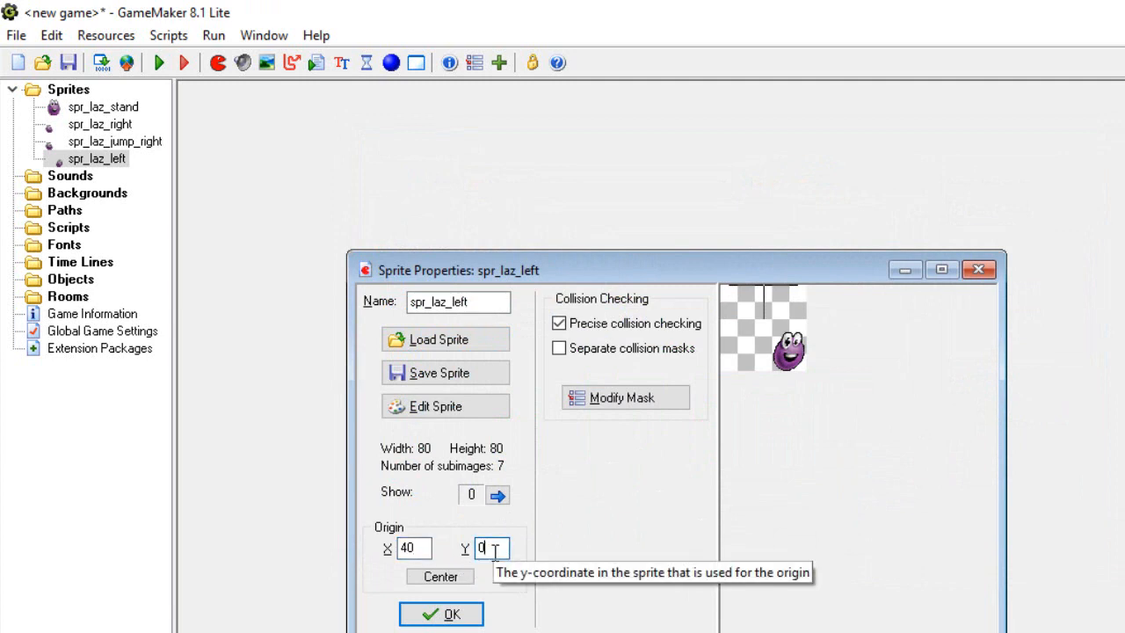
key("BackSpace")
type("40")
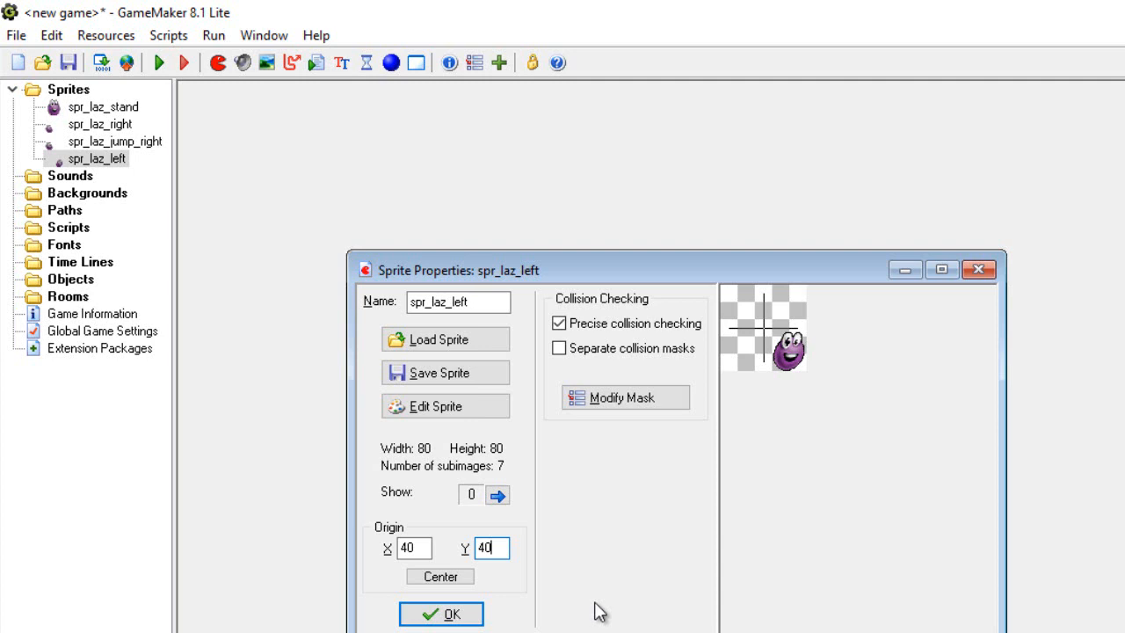
left_click(450, 614)
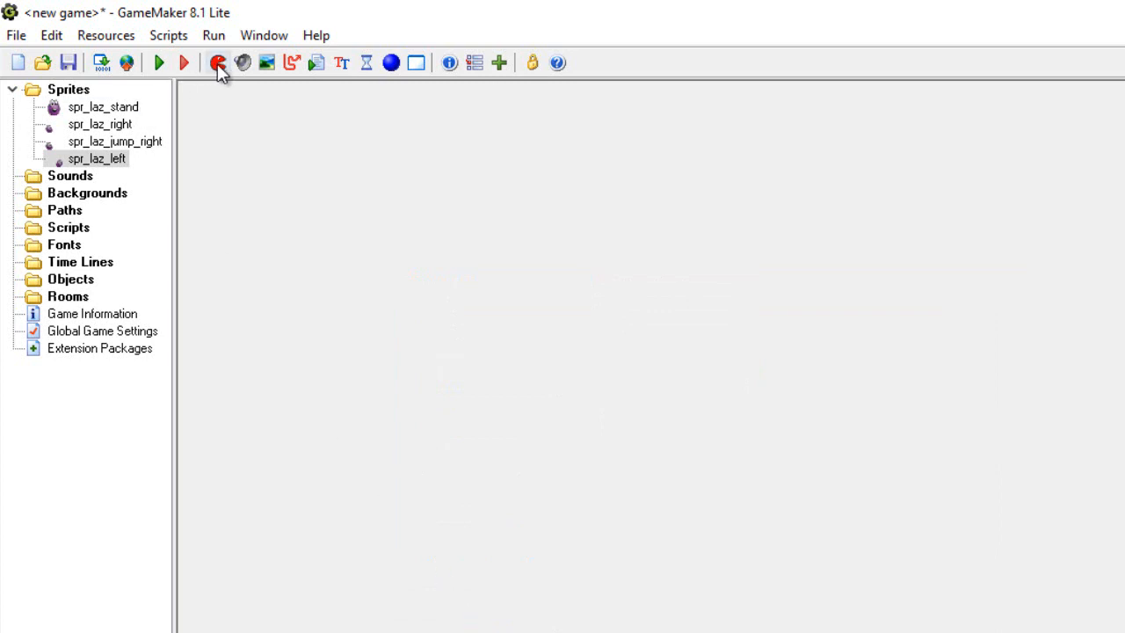
Create a new sprite named spr_laz_jump_left
left_click(217, 64)
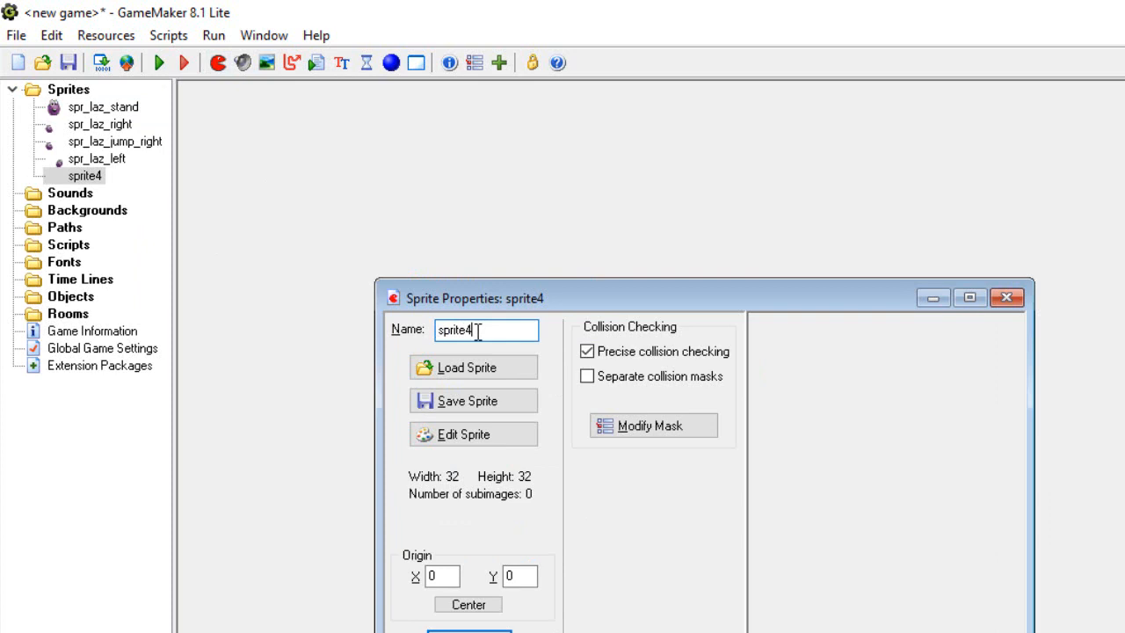
key("BackSpace")
key("BackSpace")
key("BackSpace")
key("BackSpace")
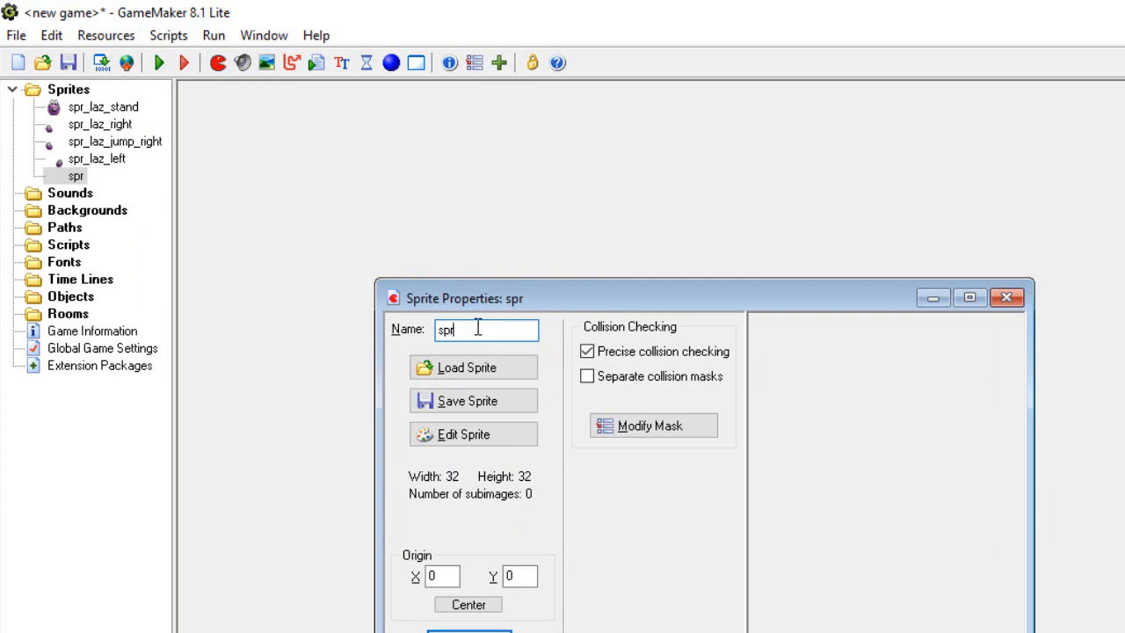
type("_laz_")
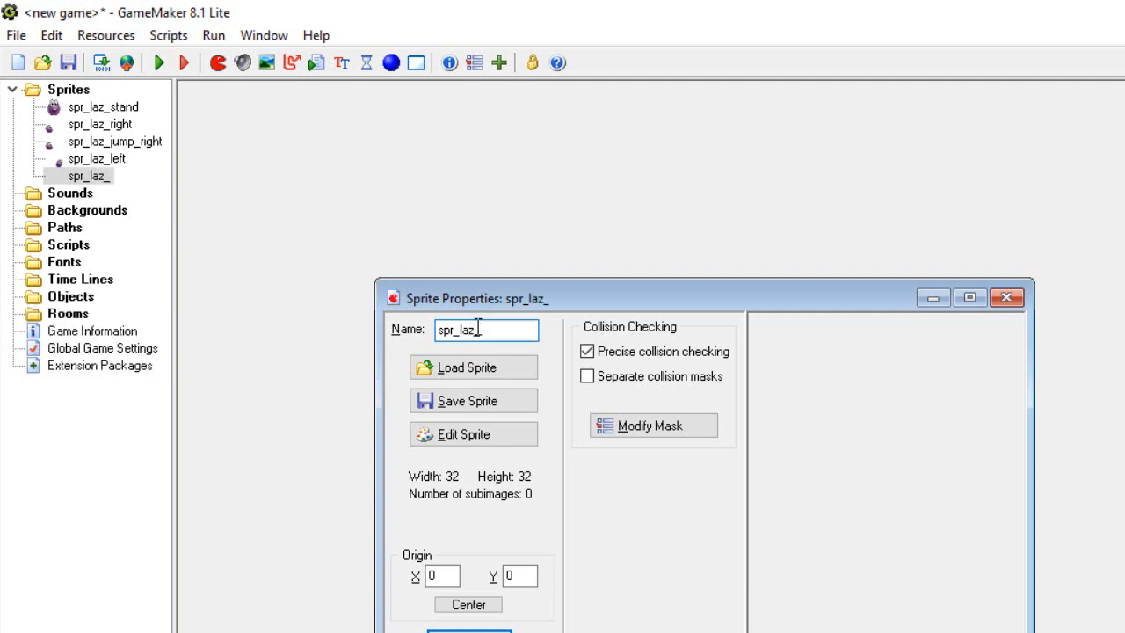
type("jump_")
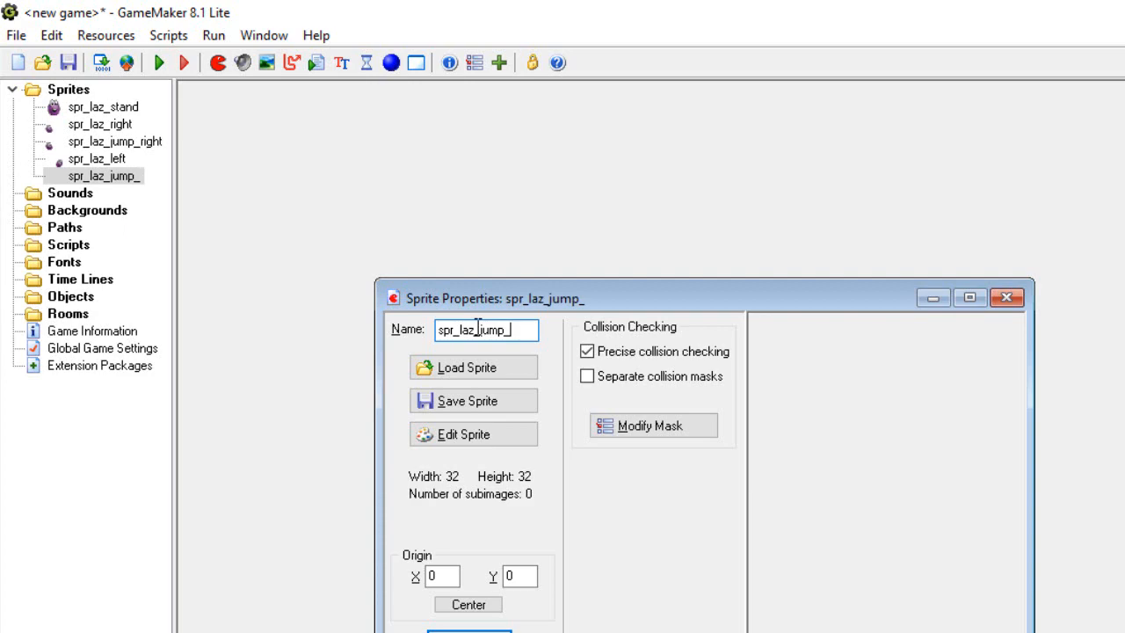
type("left")
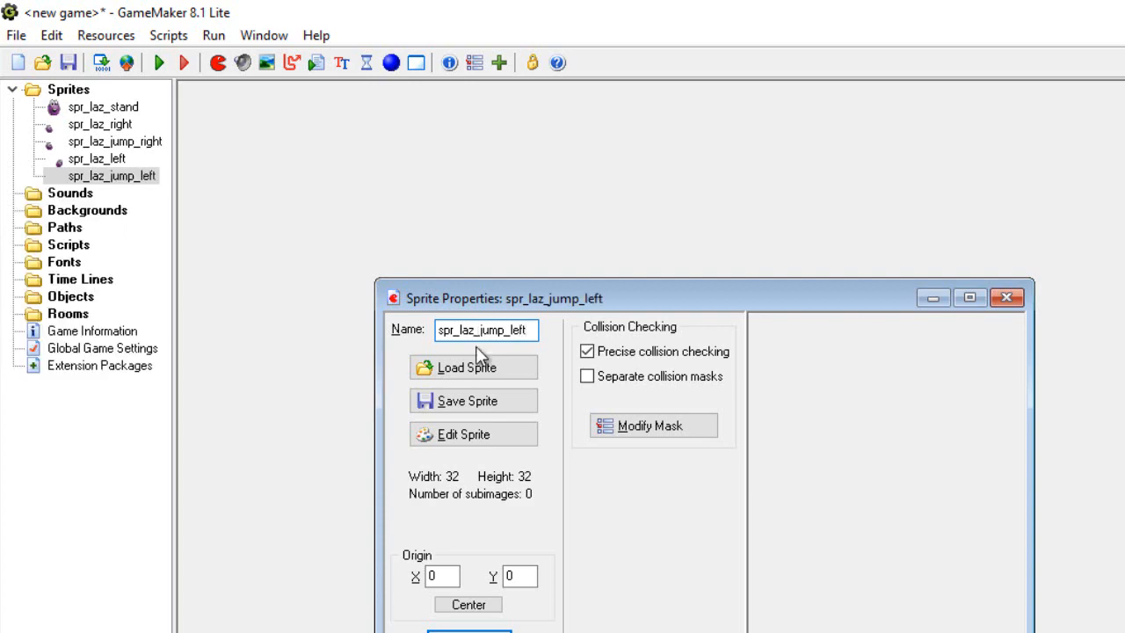
Load the Lazarus_jump_left image from the Chapter04 folder into spr_laz_jump_left
left_click(479, 360)
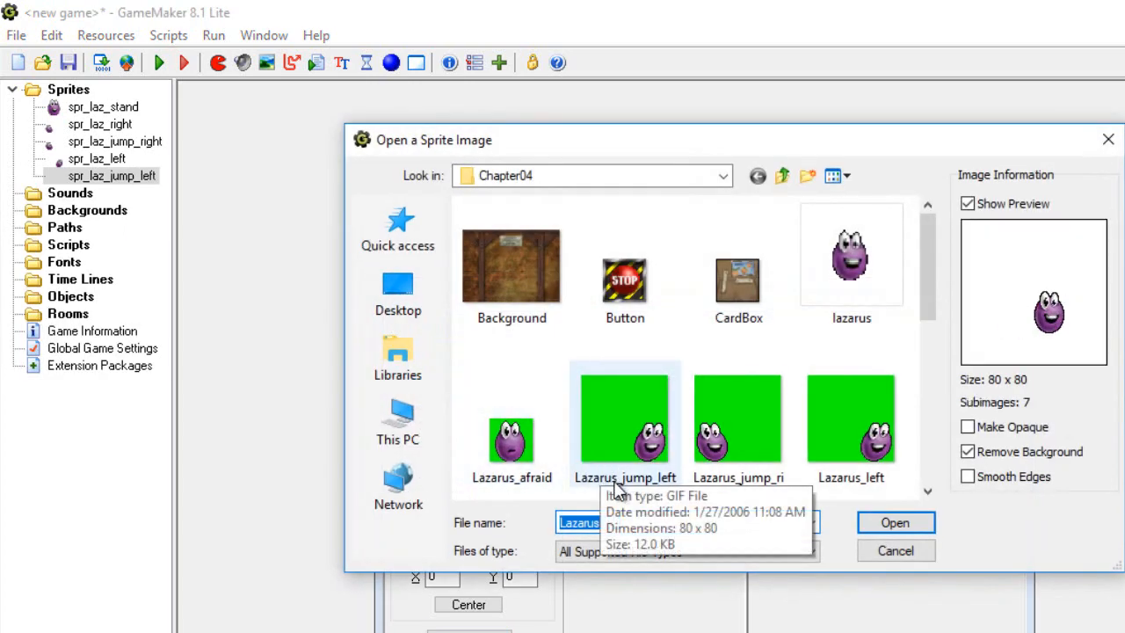
left_click(623, 386)
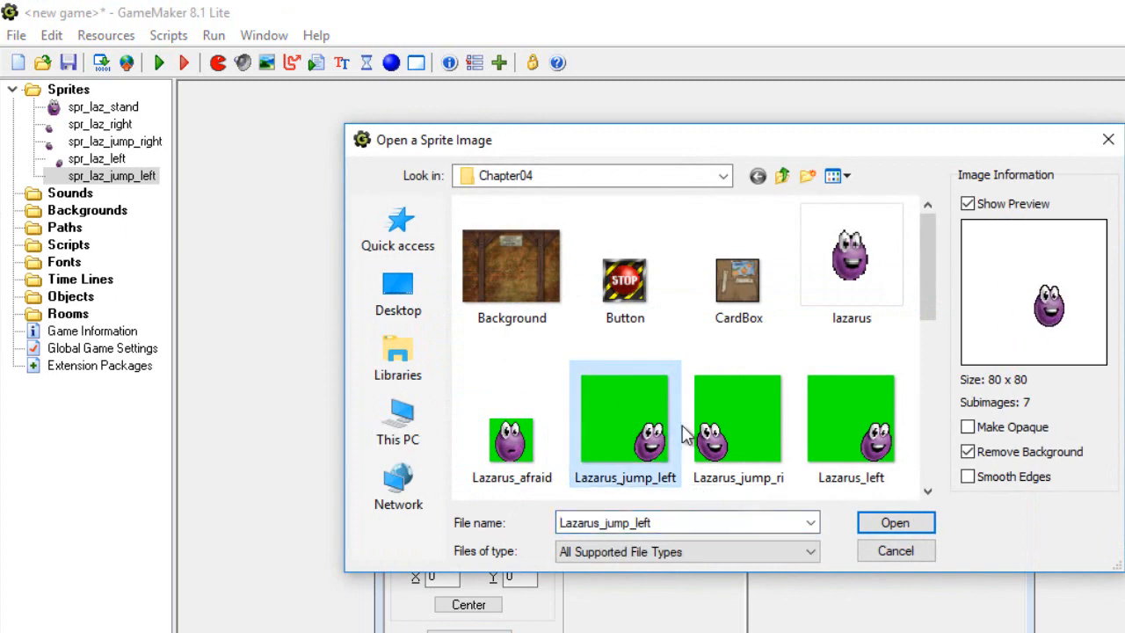
left_click(896, 522)
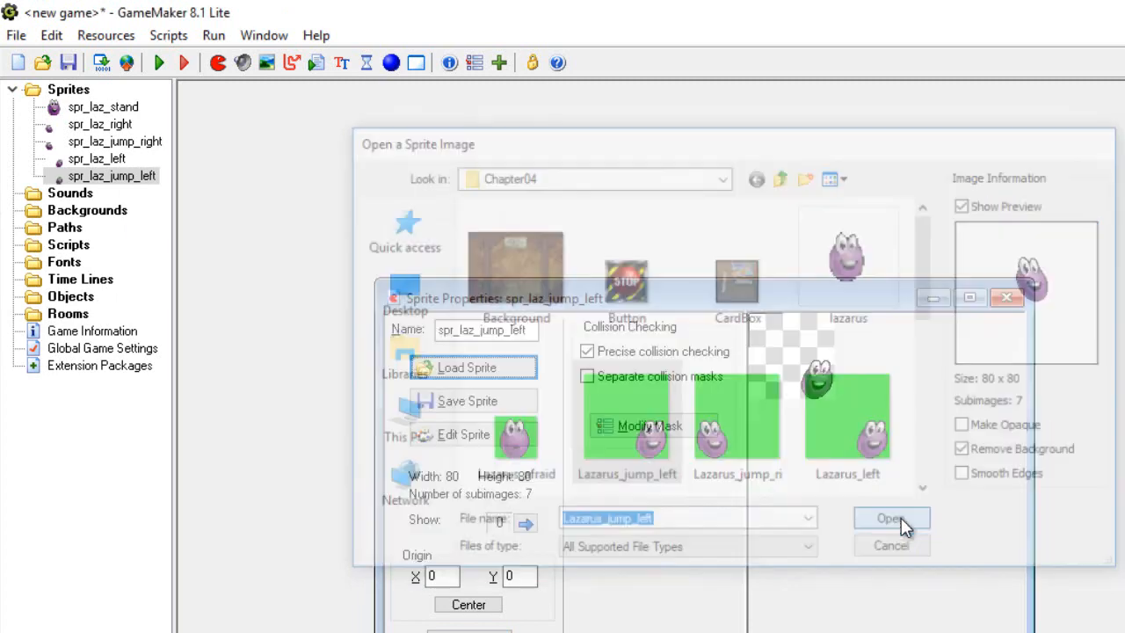
Set the origin of spr_laz_jump_left to X 40 and Y 40
left_click(444, 575)
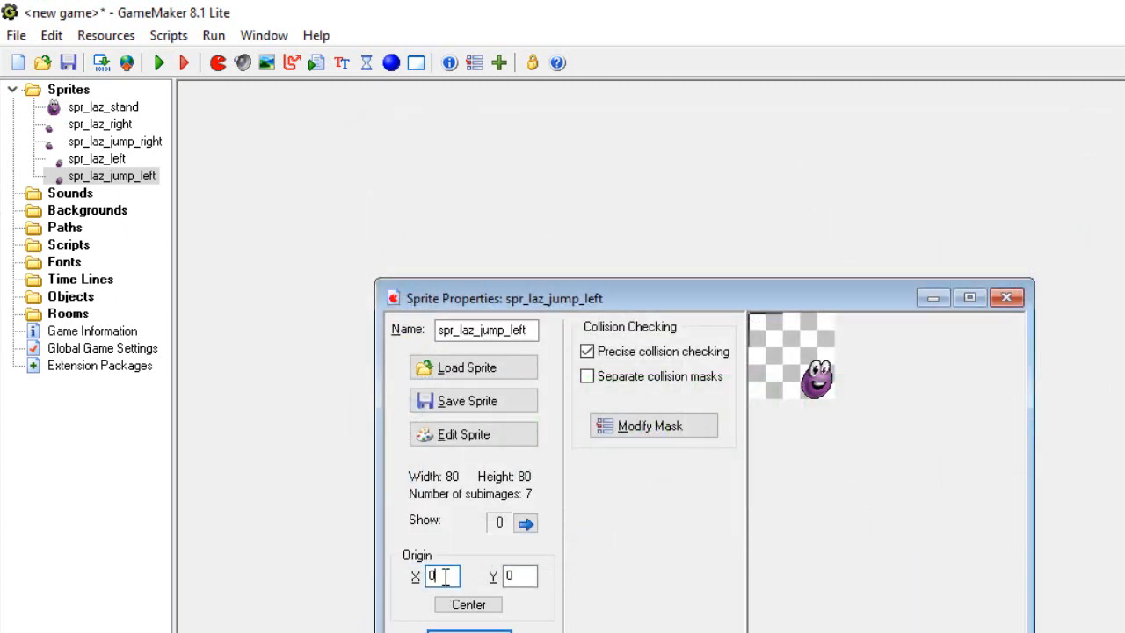
key("BackSpace")
type("40")
double_click(517, 576)
key("BackSpace")
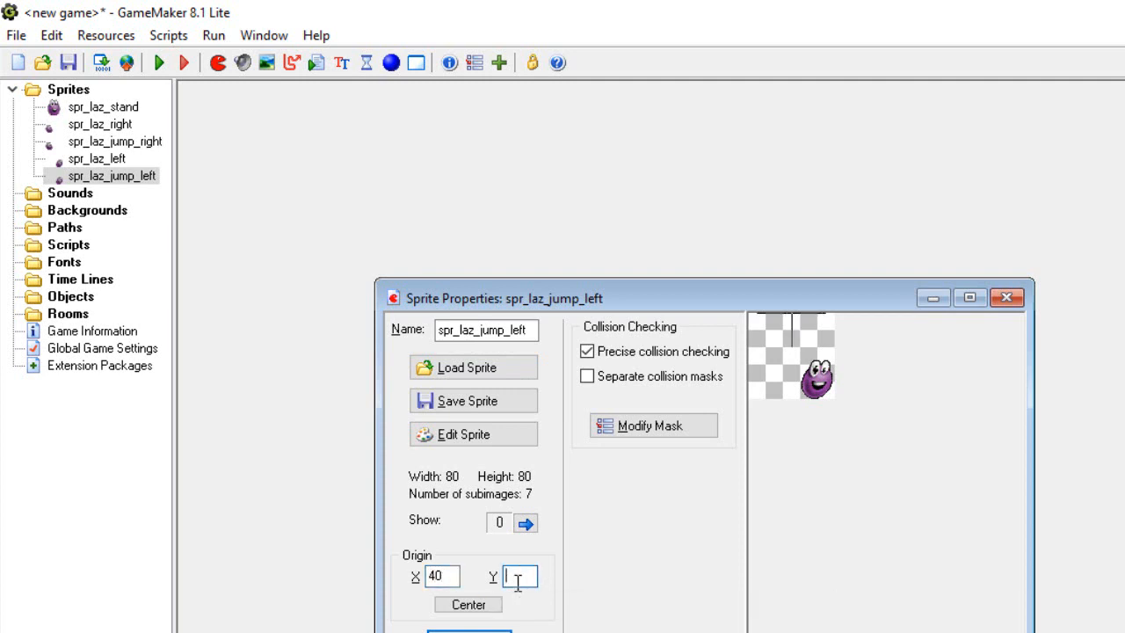
type("48")
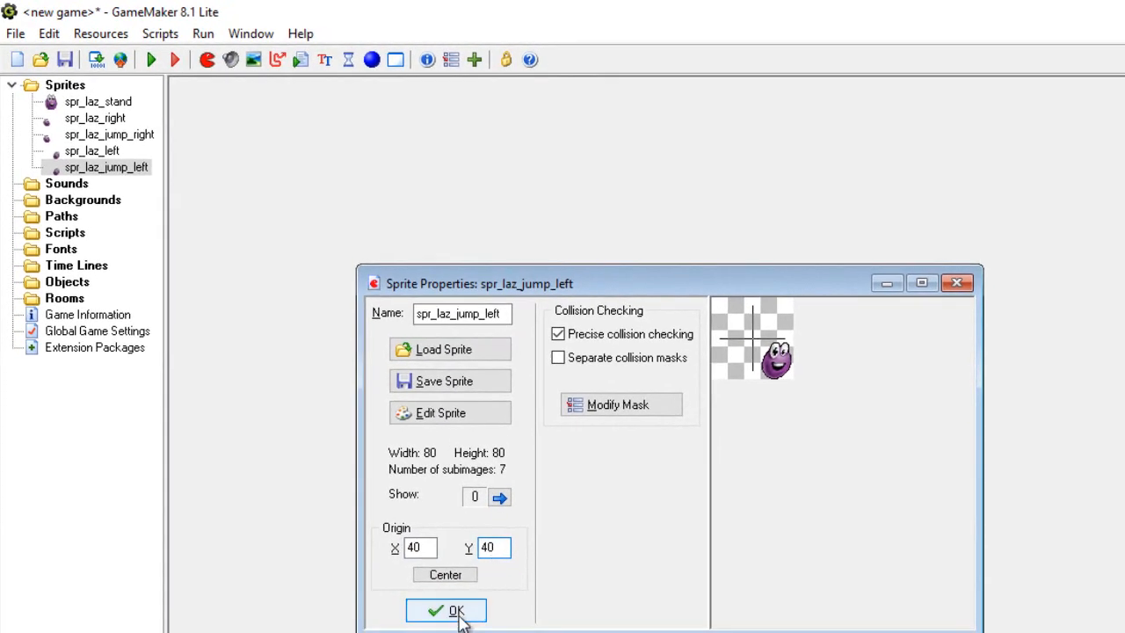
Accept the spr_laz_jump_left properties and create a new sprite named spr_laz_afraid
left_click(457, 611)
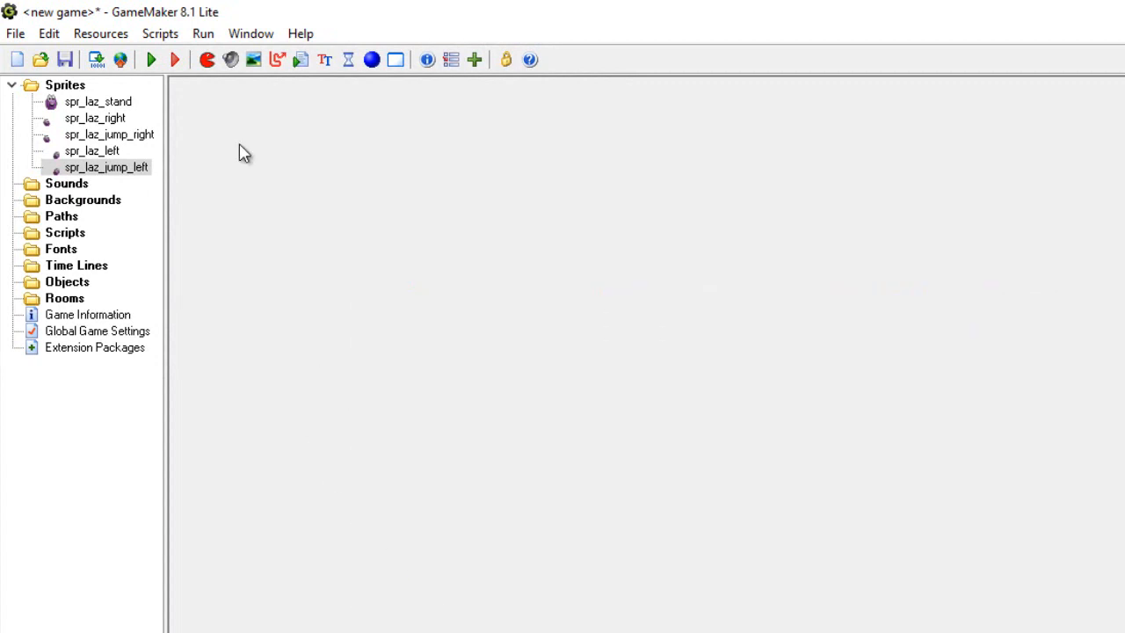
left_click(207, 60)
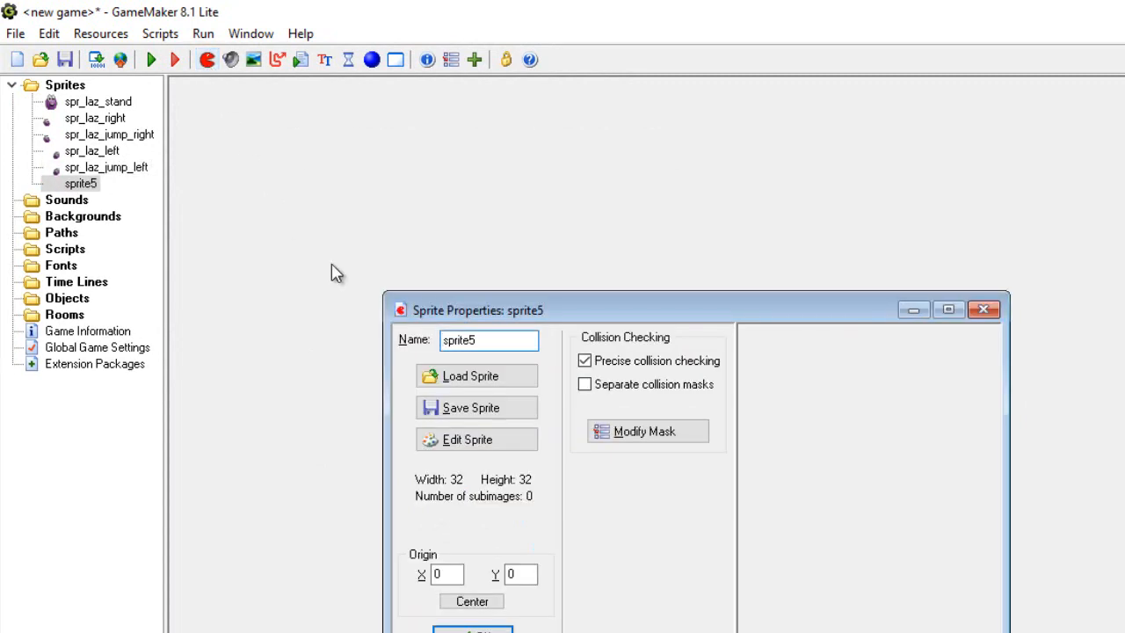
left_click(502, 342)
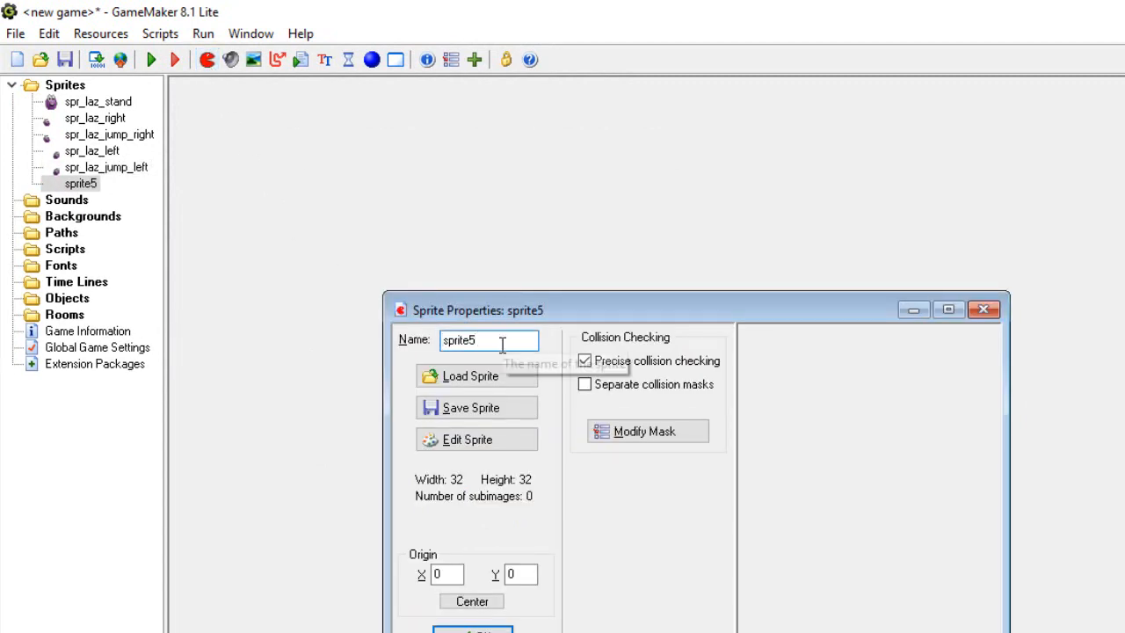
key("BackSpace")
key("BackSpace")
key("BackSpace")
key("BackSpace")
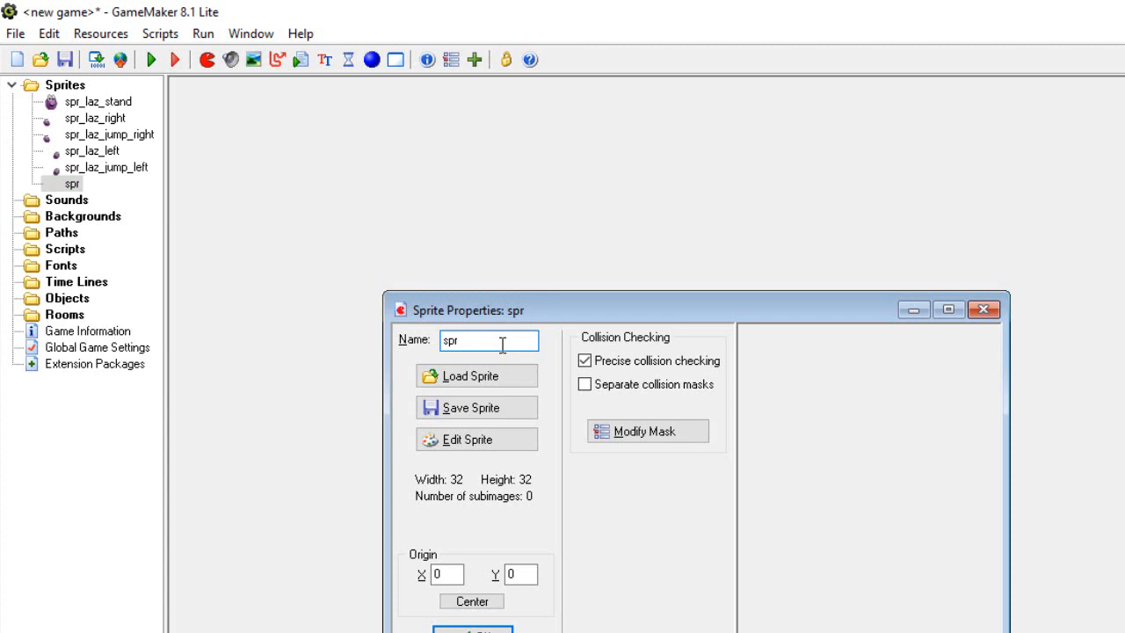
type("_laz_af")
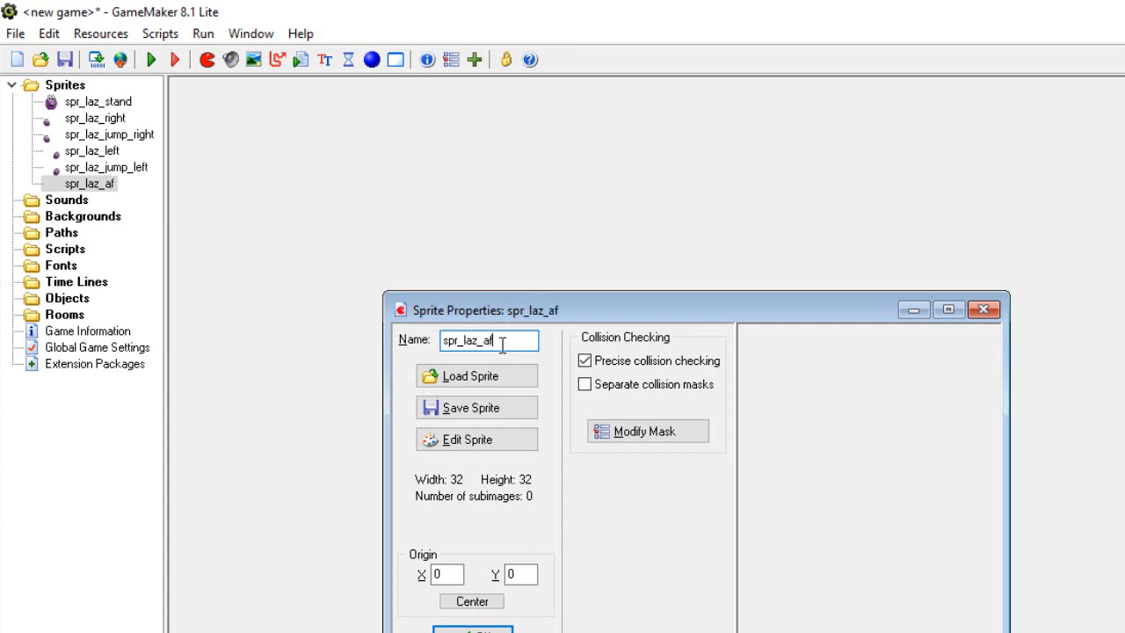
type("raid")
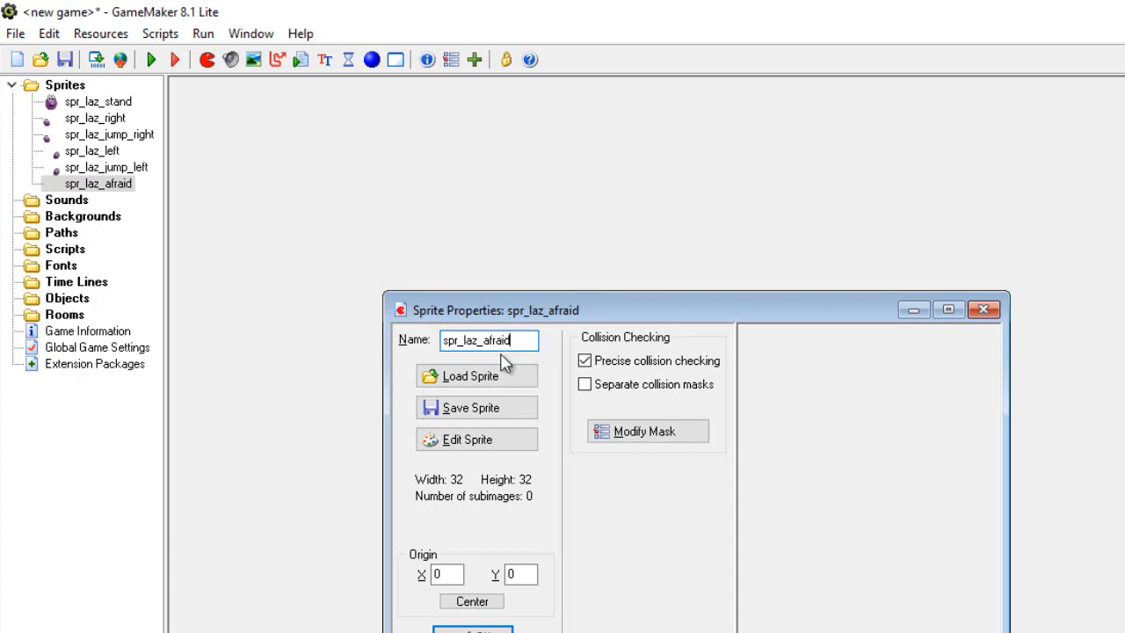
Load the Lazarus_afraid image from the Chapter04 folder into spr_laz_afraid and accept its properties
left_click(498, 375)
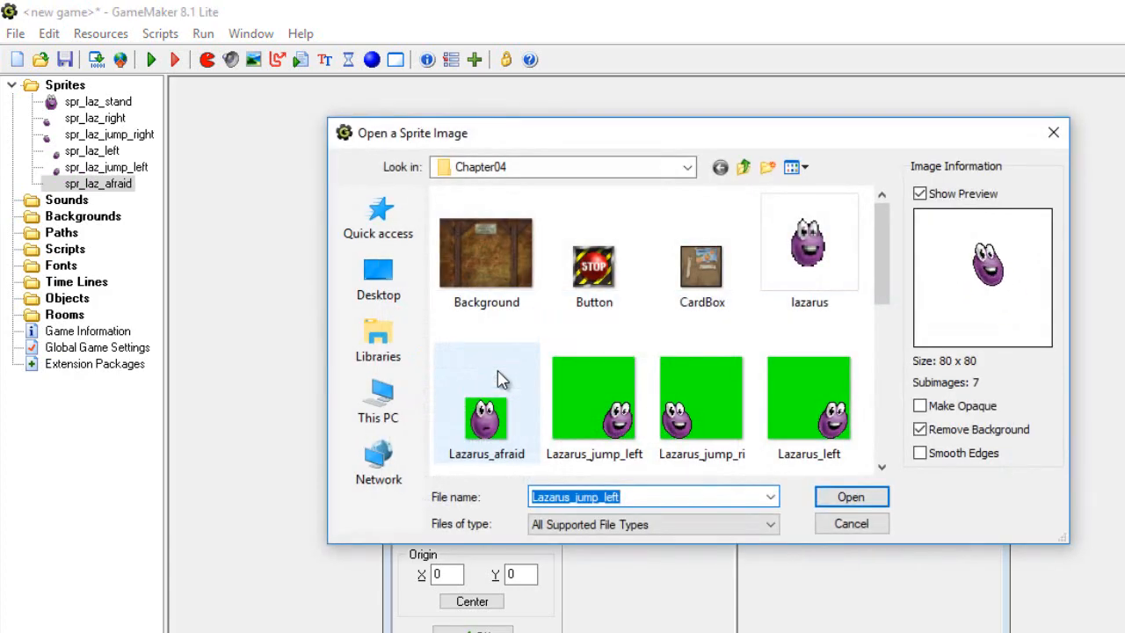
left_click(493, 428)
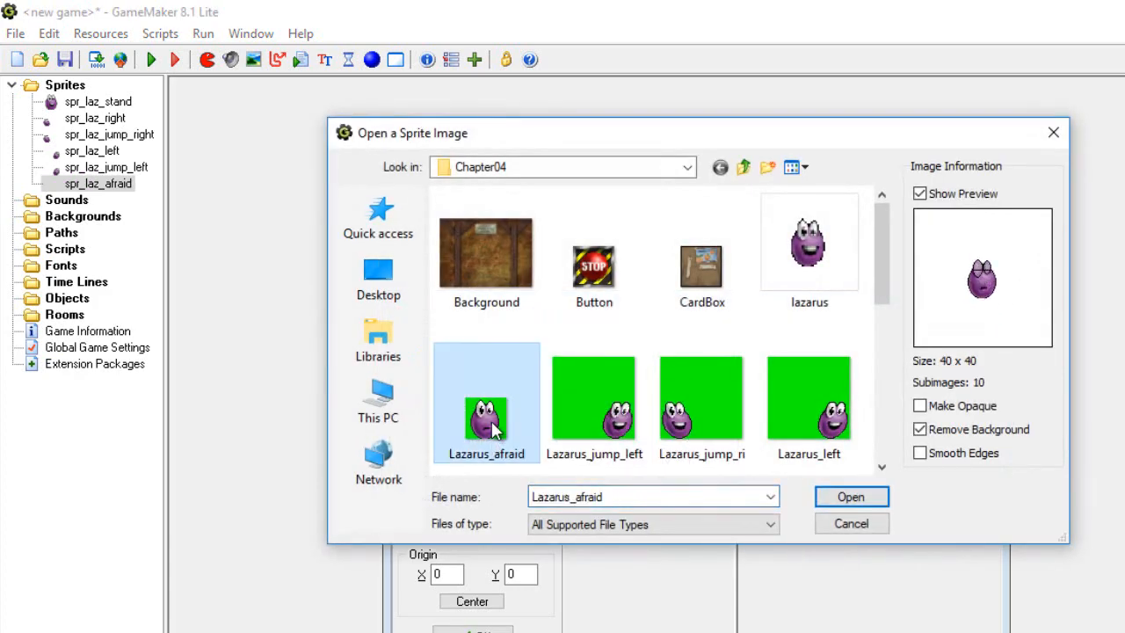
left_click(858, 497)
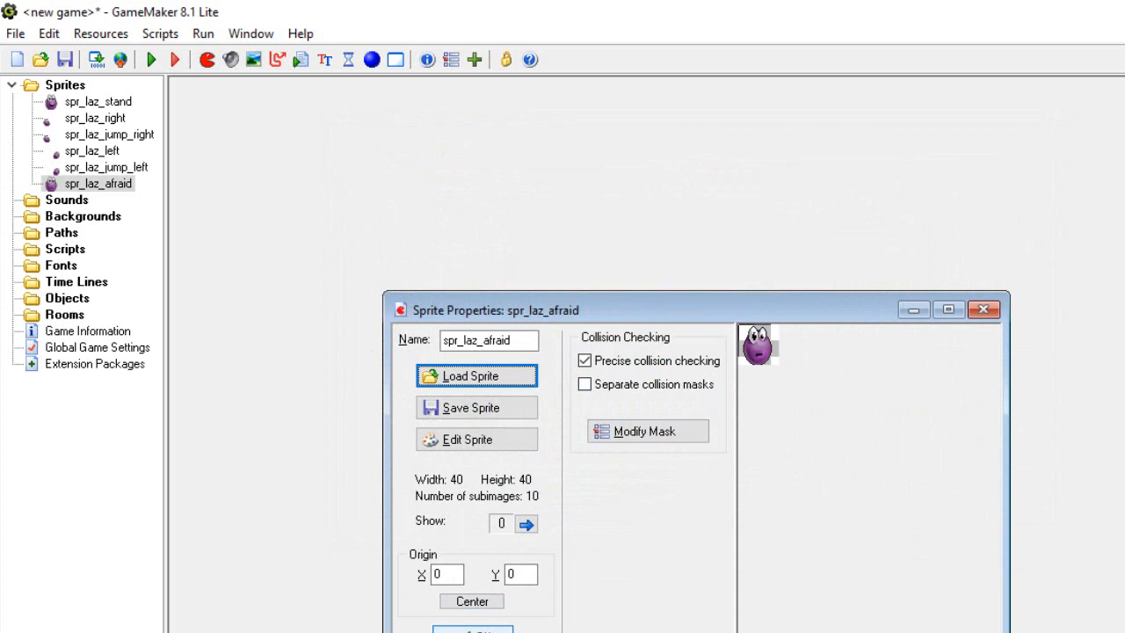
left_click(472, 629)
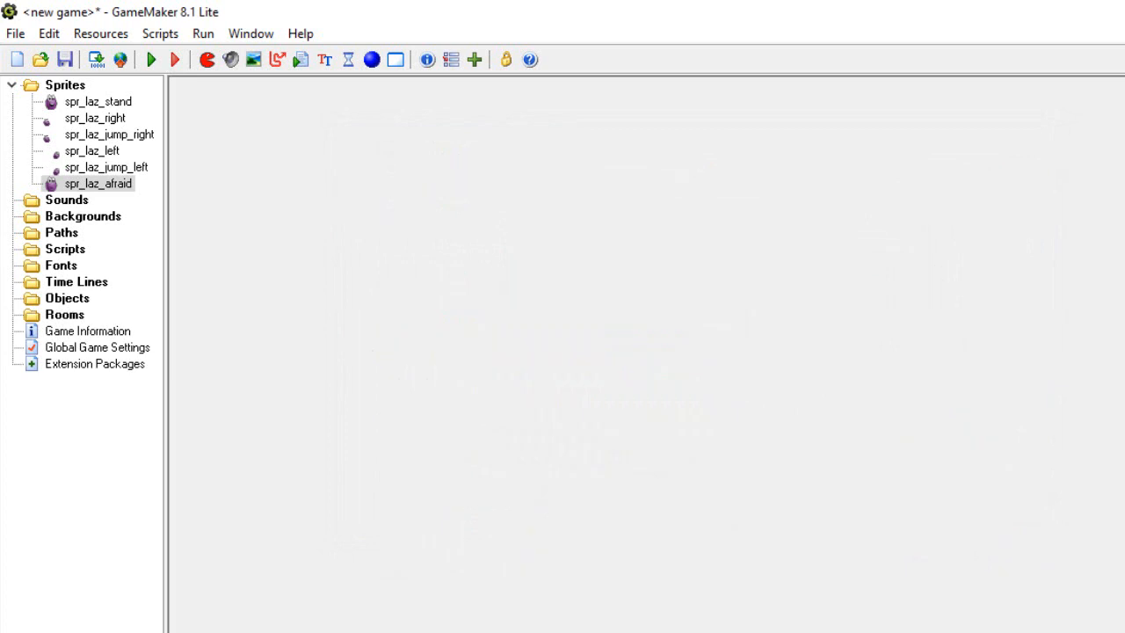
Create a new sprite named spr_laz_squished
left_click(209, 66)
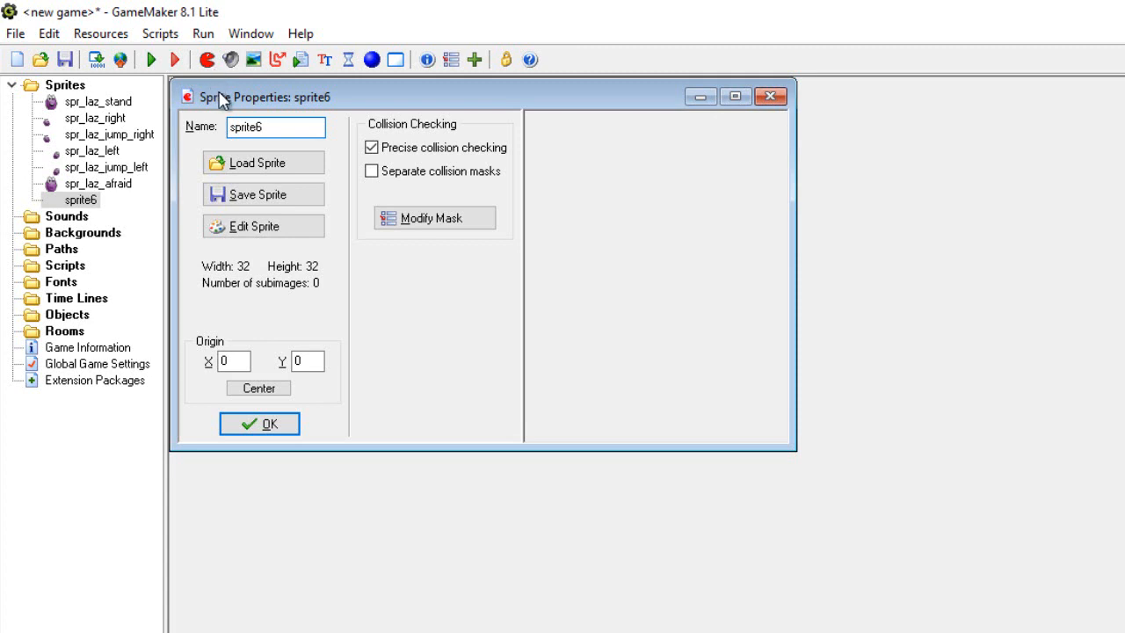
left_click(278, 127)
key("BackSpace")
key("BackSpace")
key("BackSpace")
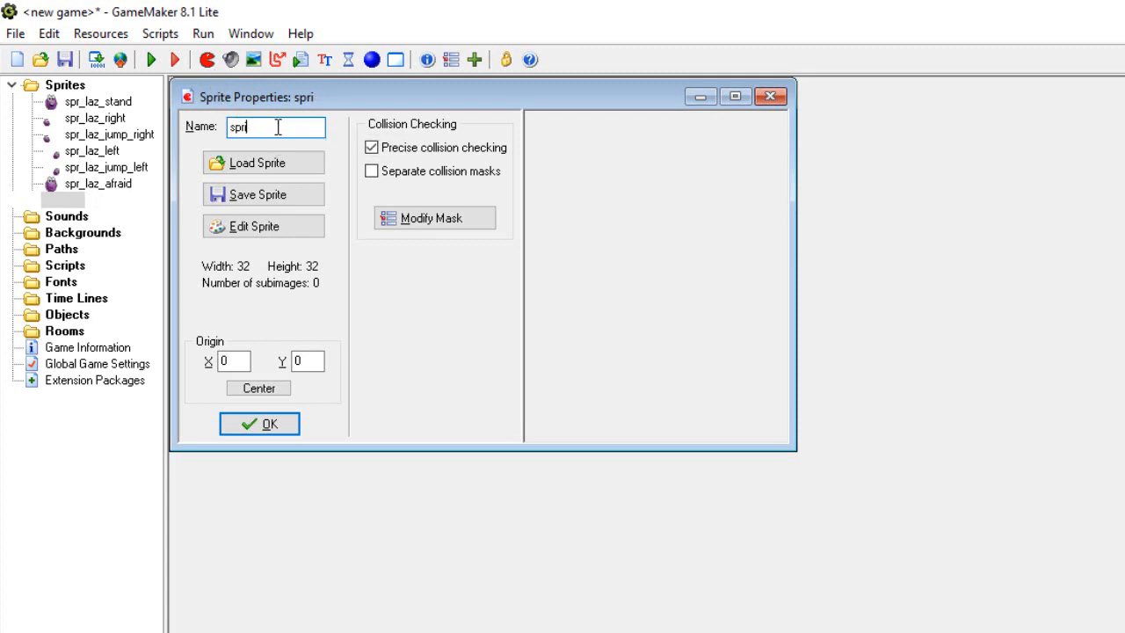
key("BackSpace")
type("_laz_")
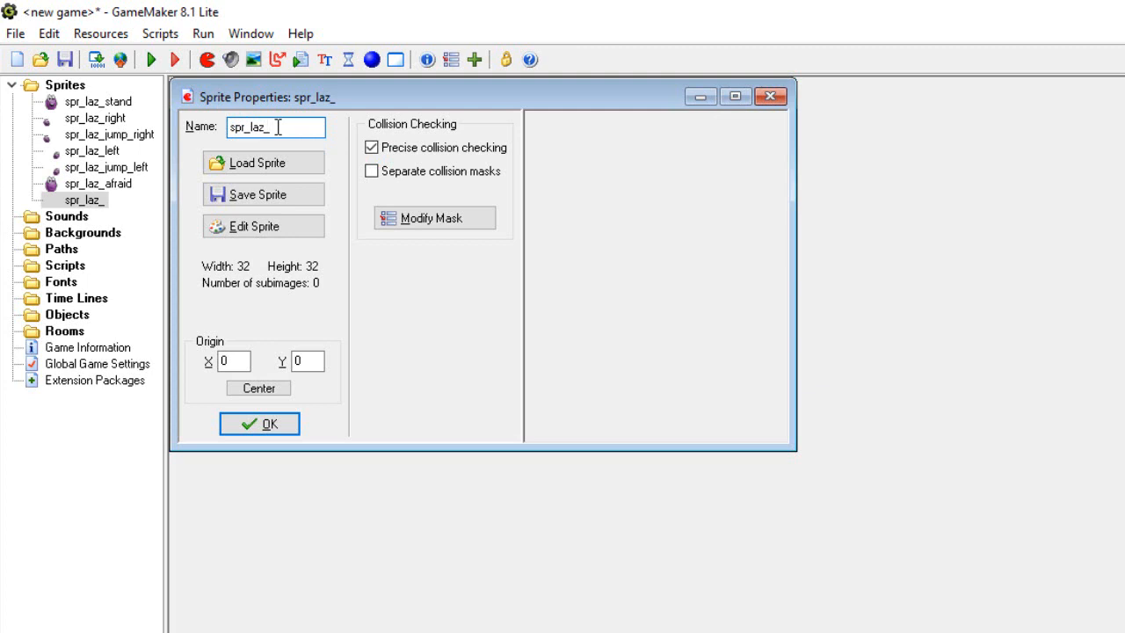
type("squishe")
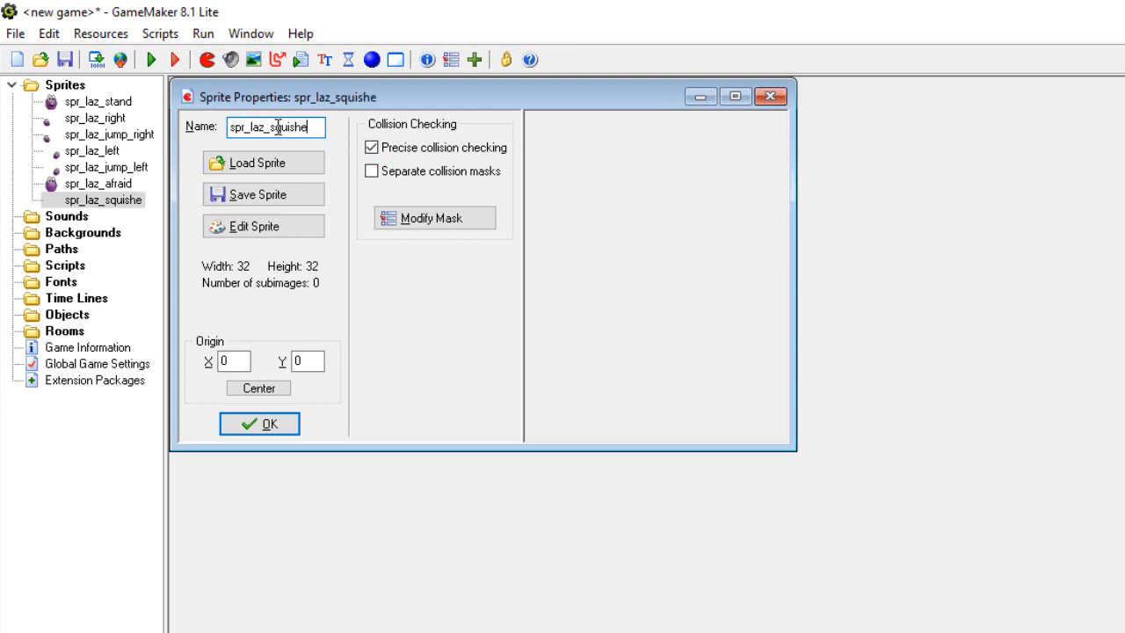
type("d")
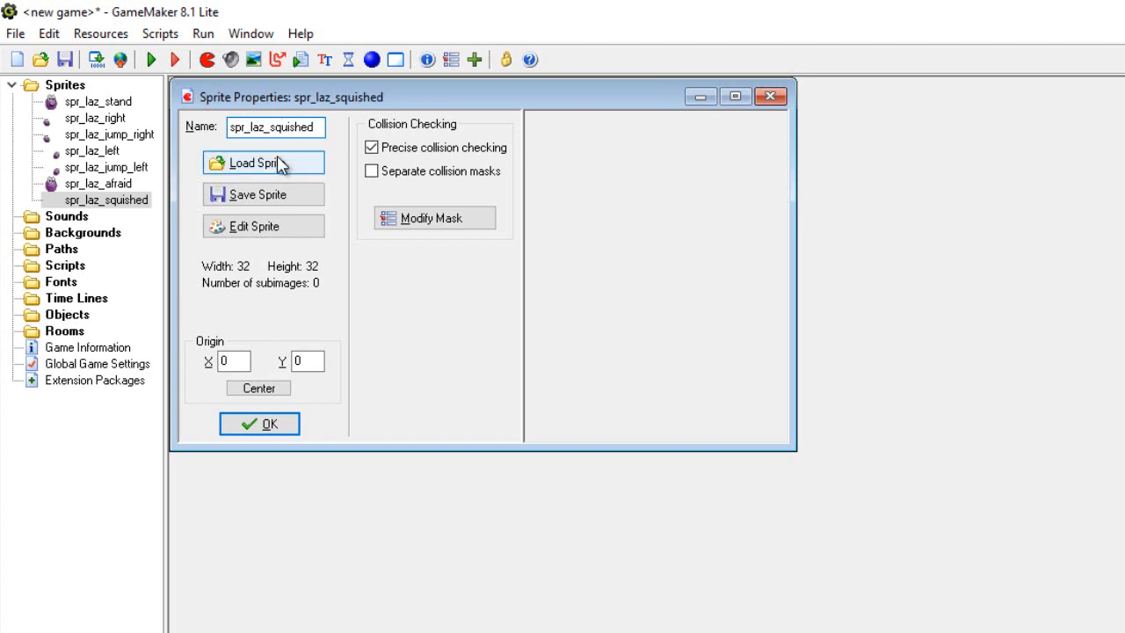
Load the Lazarus_squished image from the Chapter04 folder into spr_laz_squished and accept its properties
left_click(280, 165)
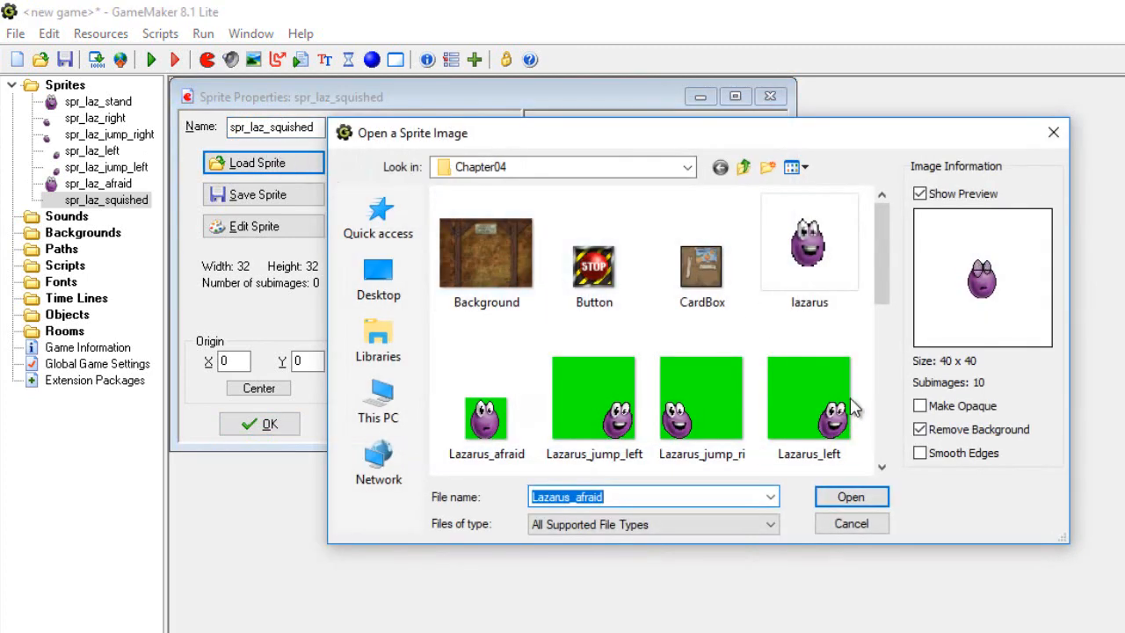
left_click(882, 469)
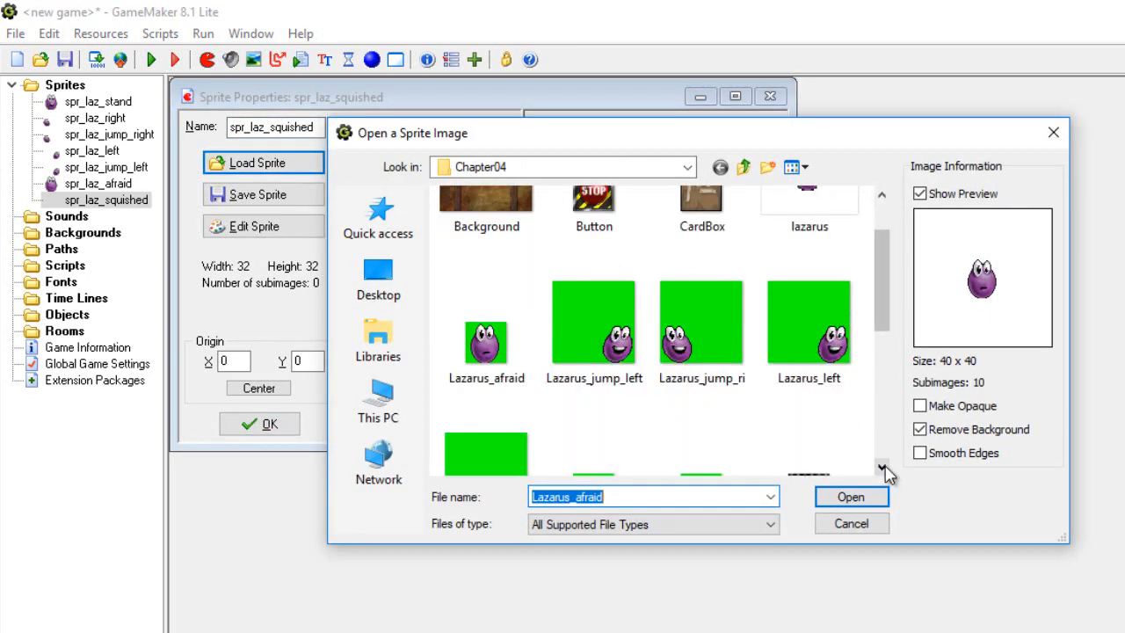
left_click(882, 468)
left_click(883, 468)
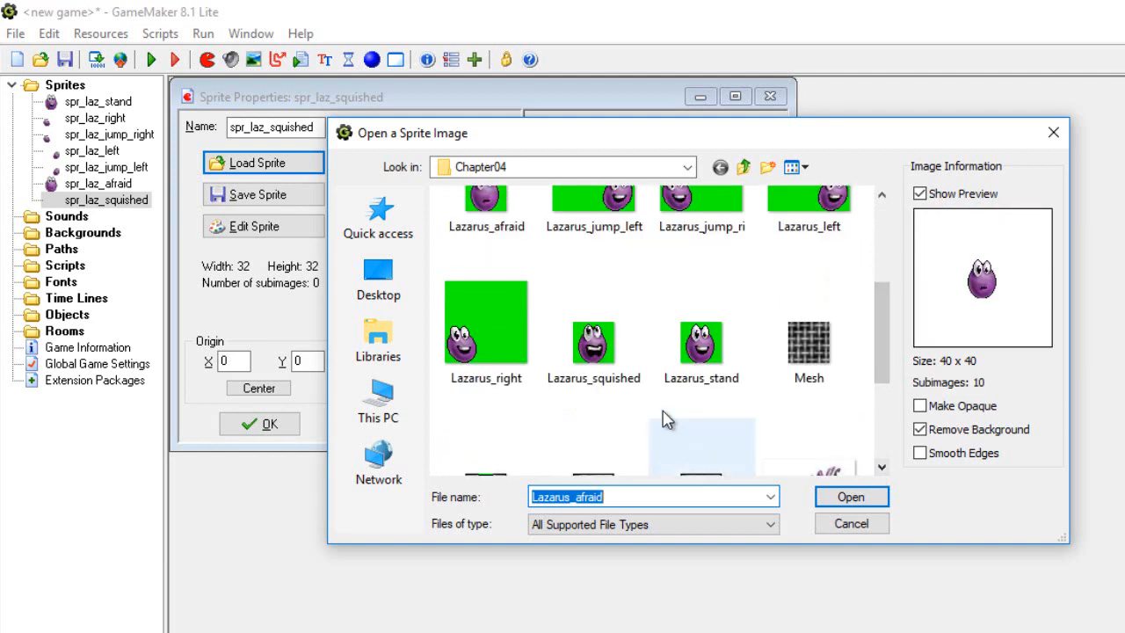
left_click(593, 345)
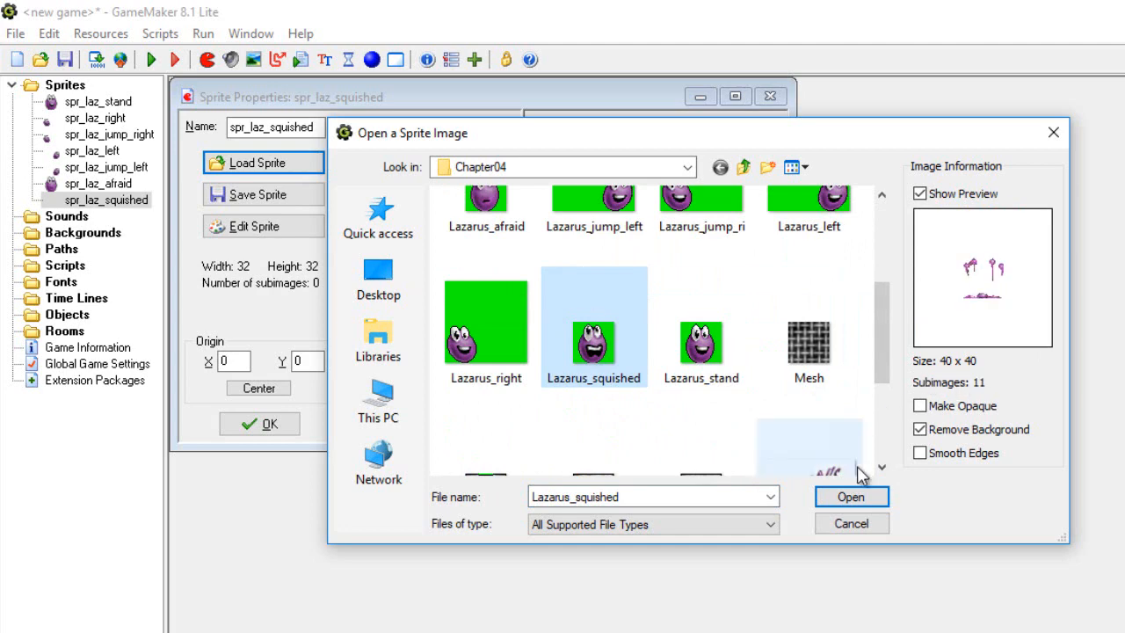
left_click(865, 495)
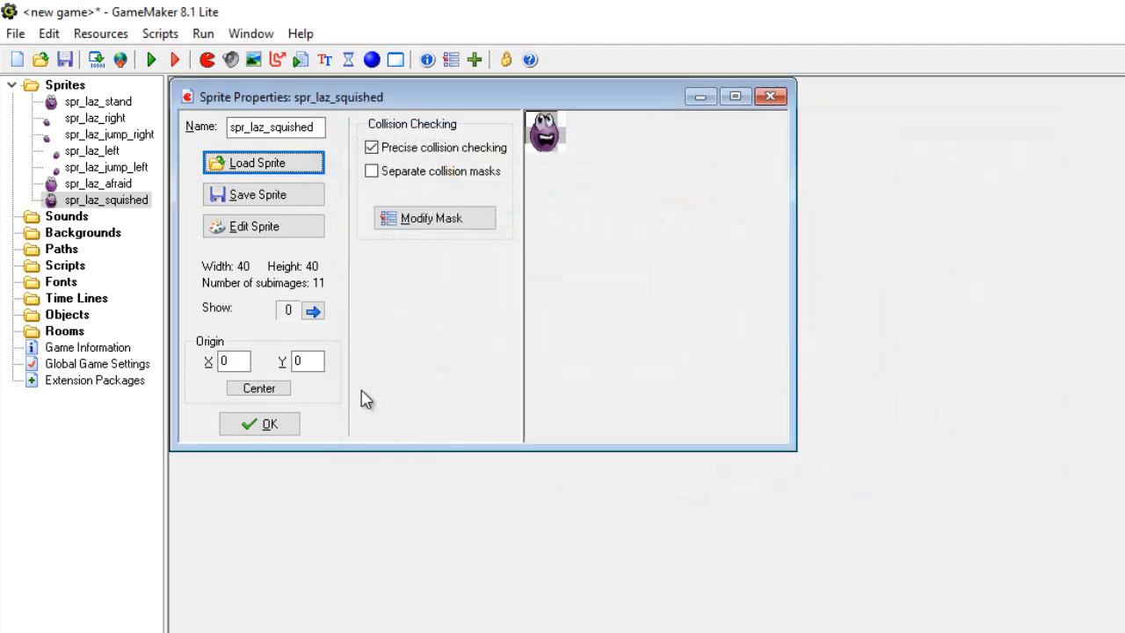
left_click(269, 424)
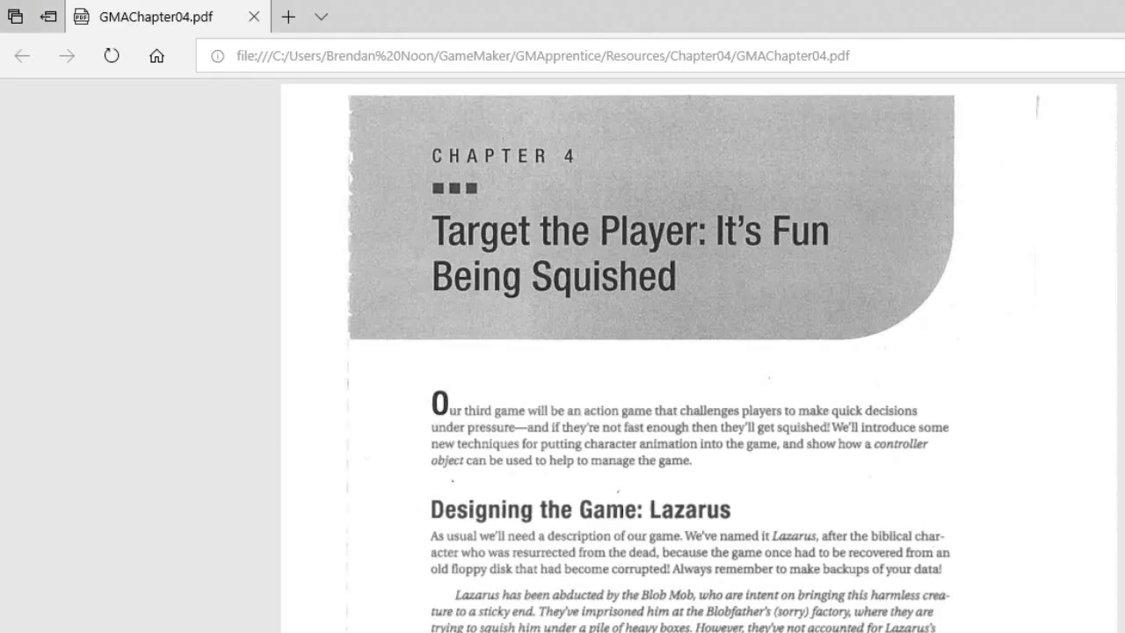
Review the sprite steps in GMAChapter04.pdf and read the instructions for creating the Lazarus object resources
scroll(694, 352, "down", 15)
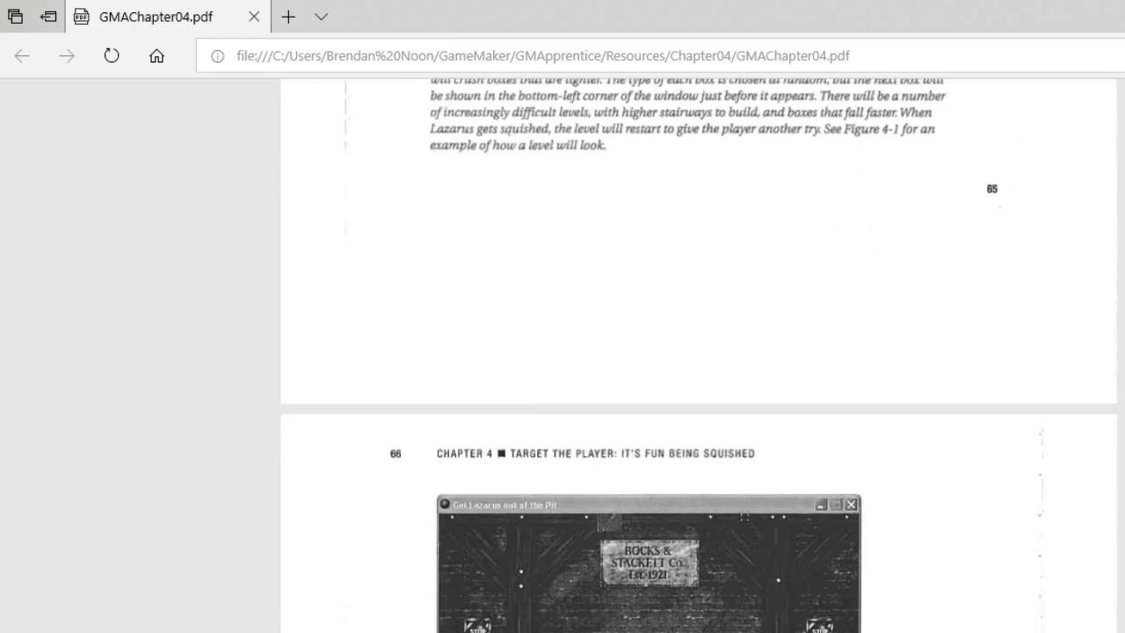
scroll(698, 351, "down", 15)
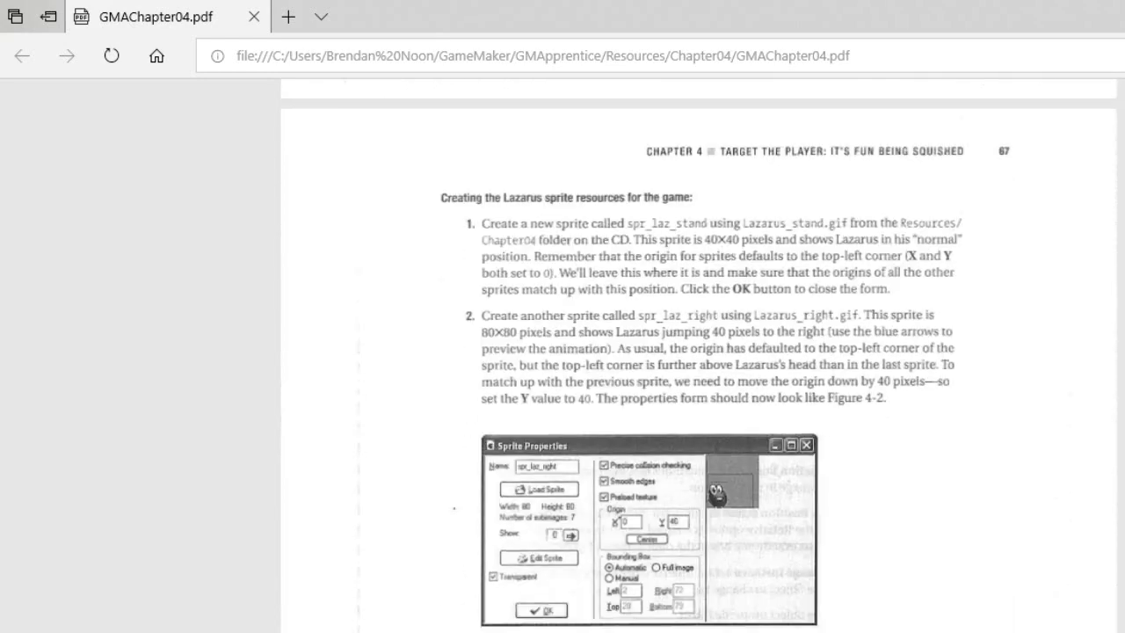
scroll(699, 351, "down", 5)
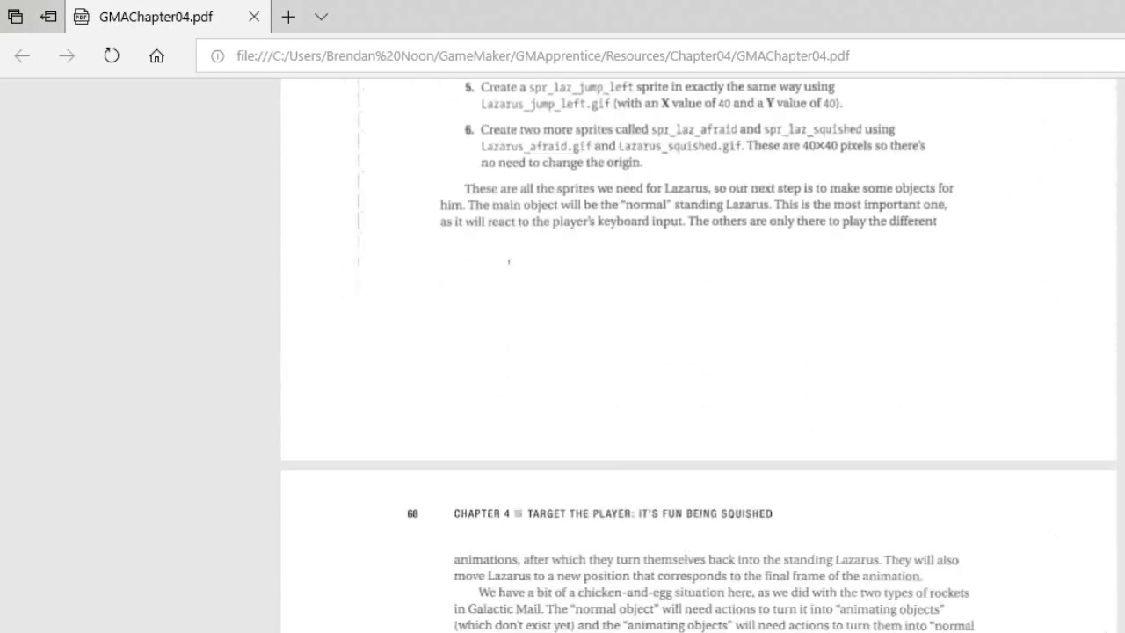
scroll(699, 352, "up", 5)
scroll(698, 352, "up", 4)
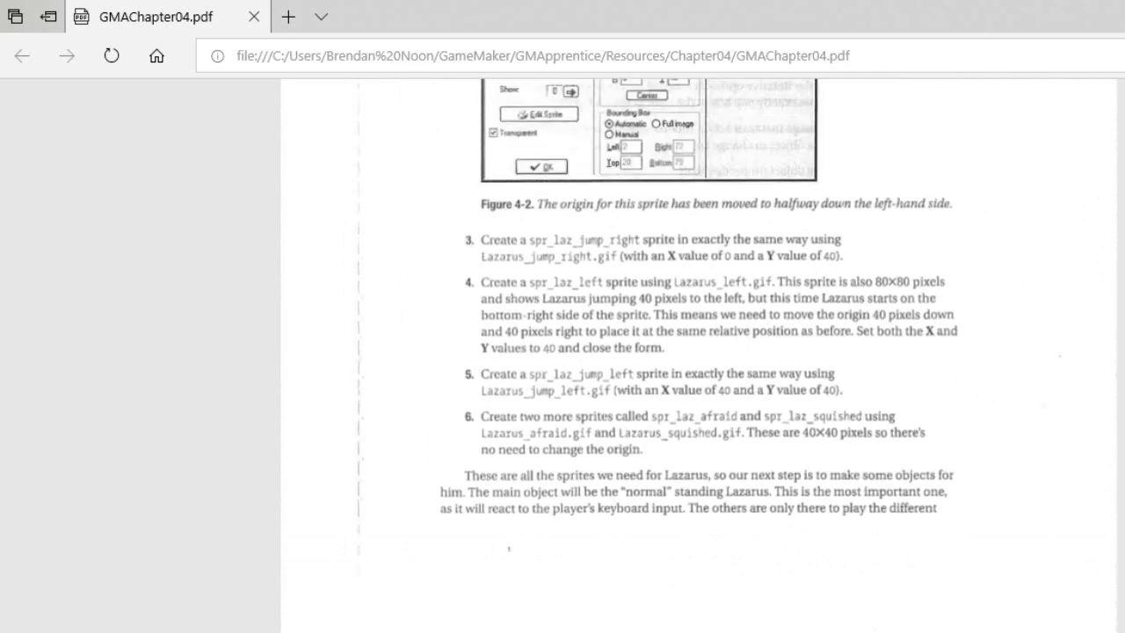
scroll(699, 351, "down", 10)
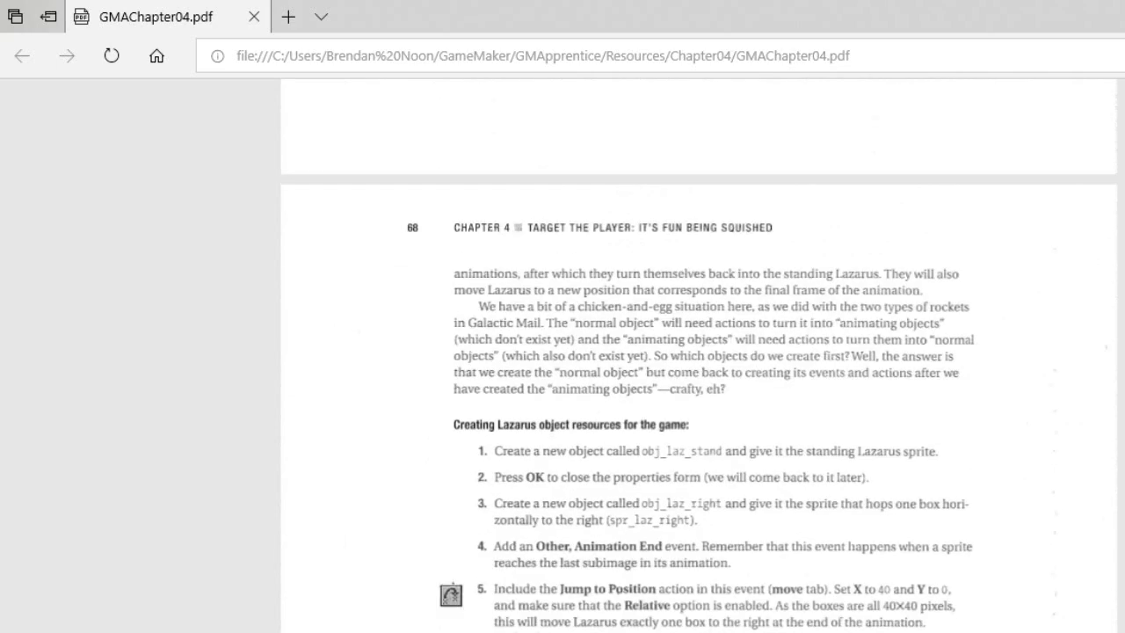
scroll(698, 351, "up", 5)
scroll(698, 352, "down", 4)
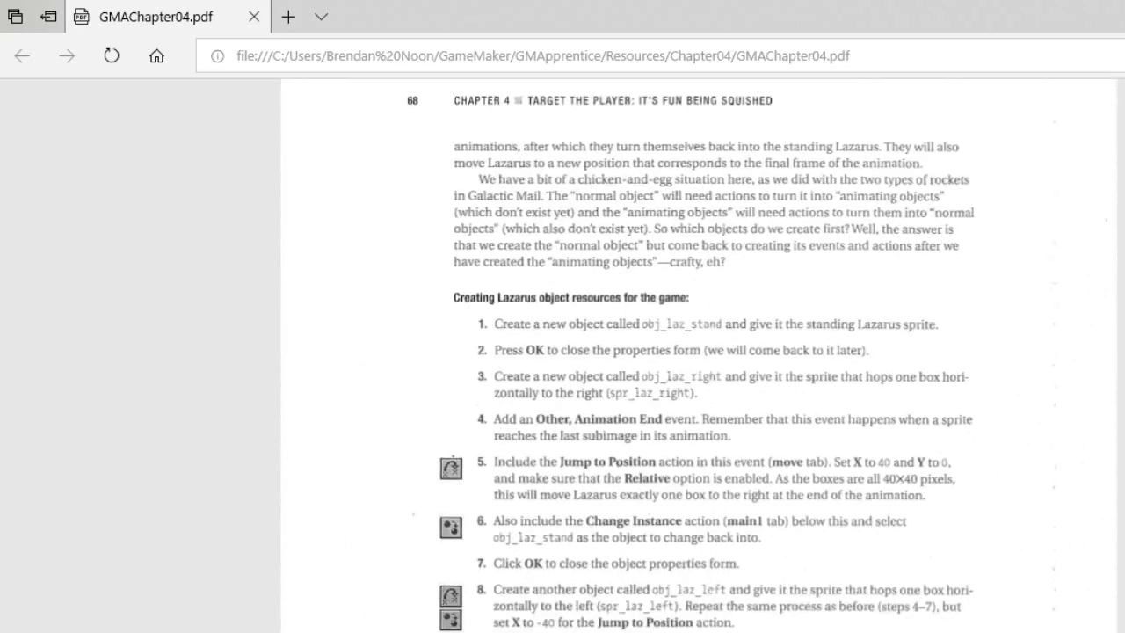
scroll(699, 351, "down", 1)
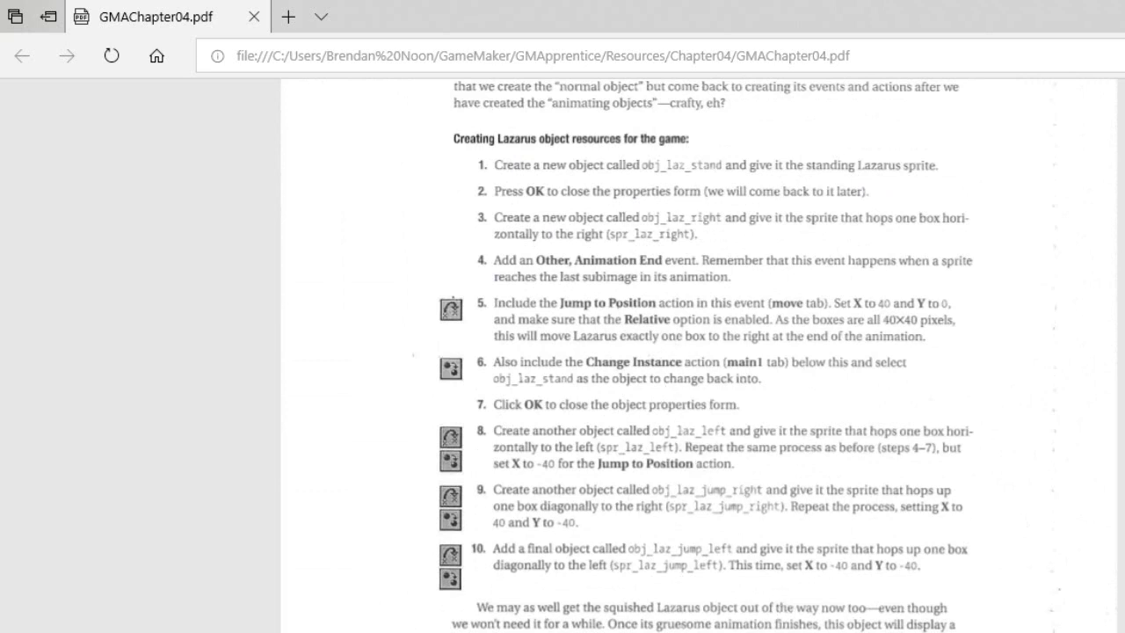
Switch back to GameMaker and create a new object named obj_laz_stand
mouse_move(878, 632)
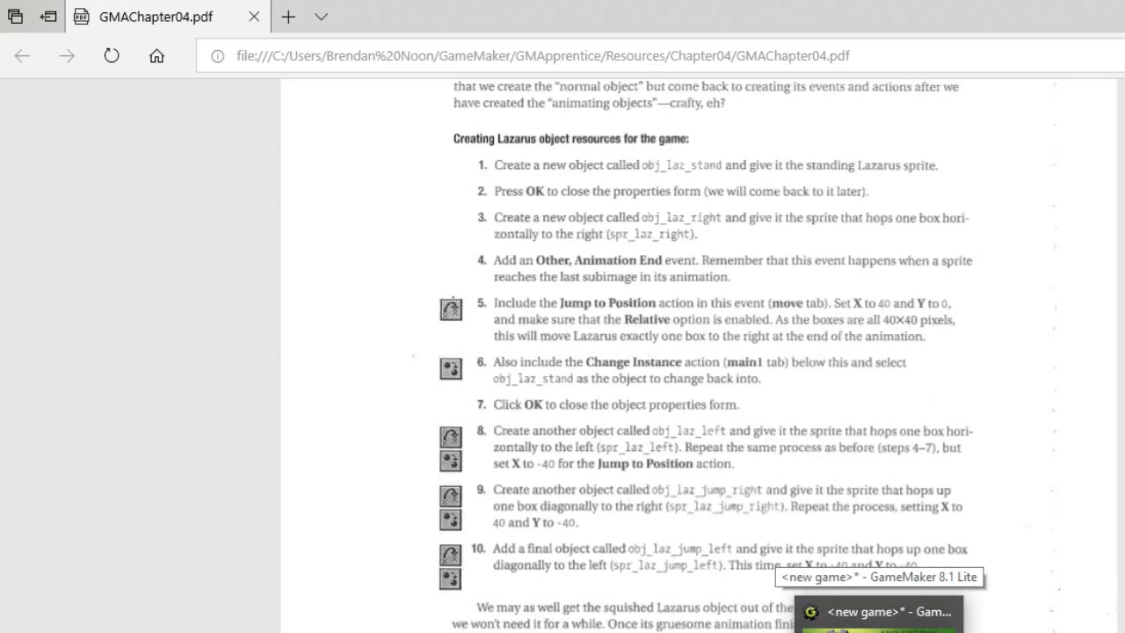
left_click(879, 619)
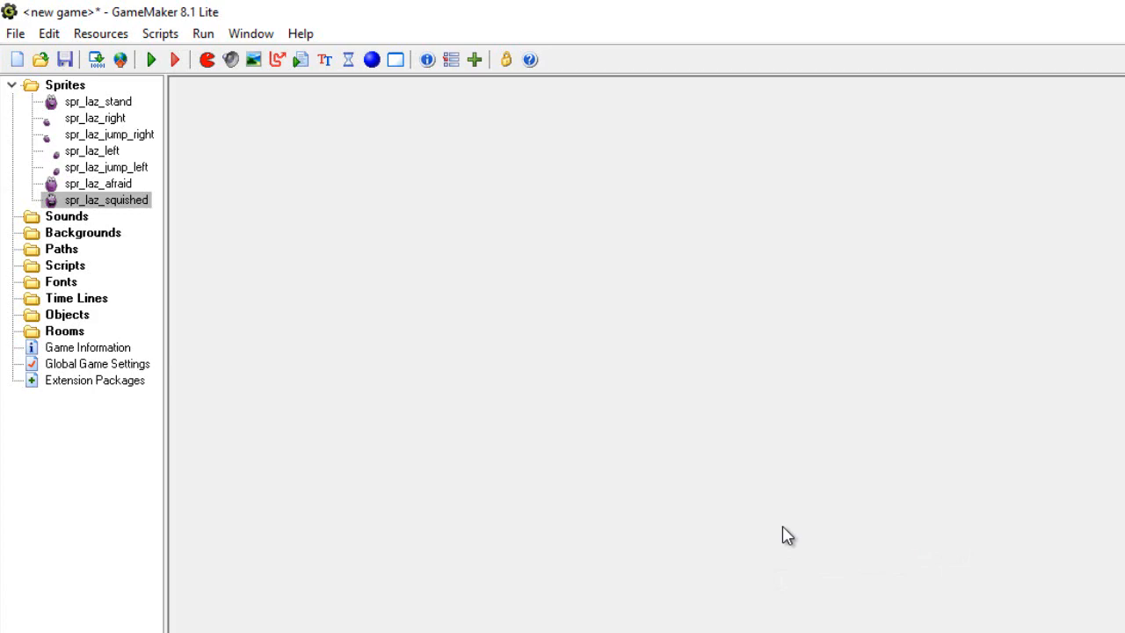
left_click(373, 61)
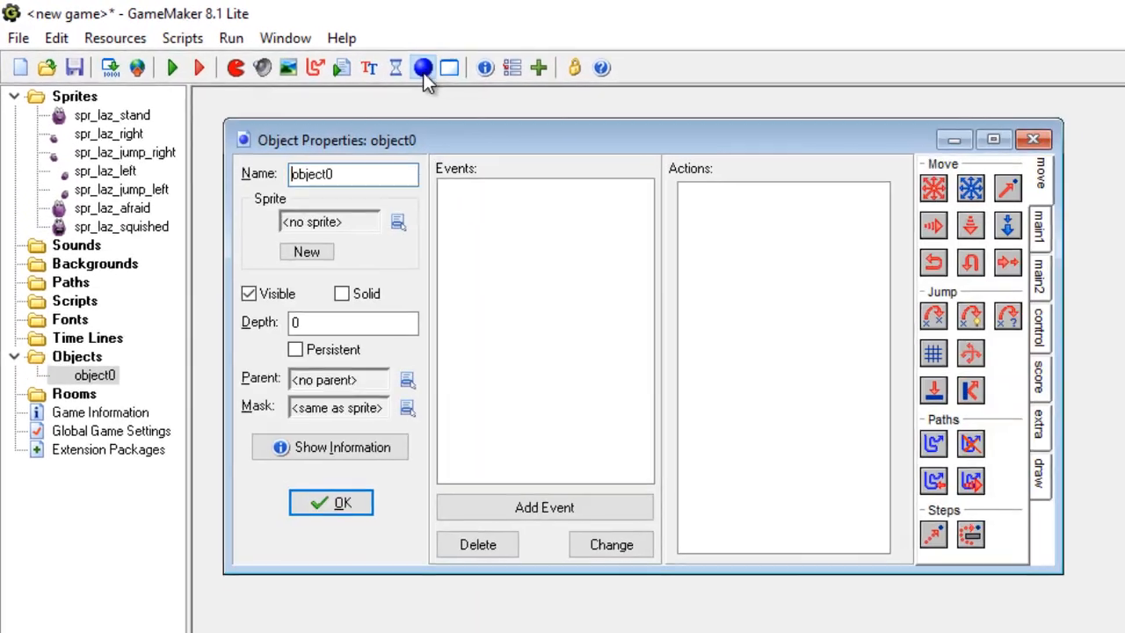
left_click(388, 175)
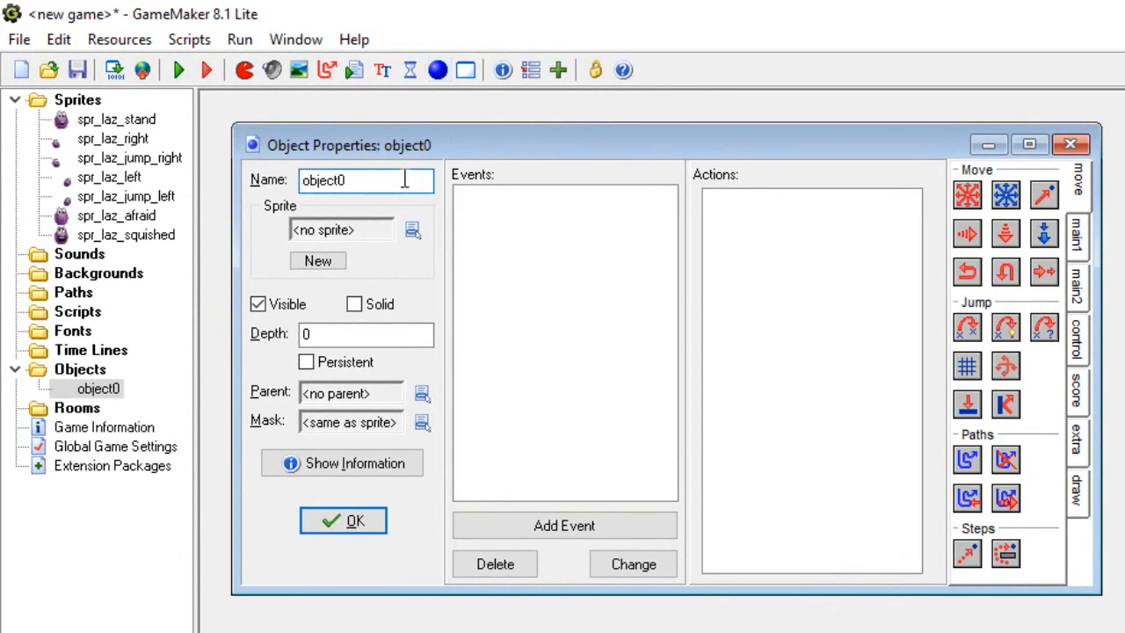
key("BackSpace")
key("BackSpace")
key("BackSpace")
key("BackSpace")
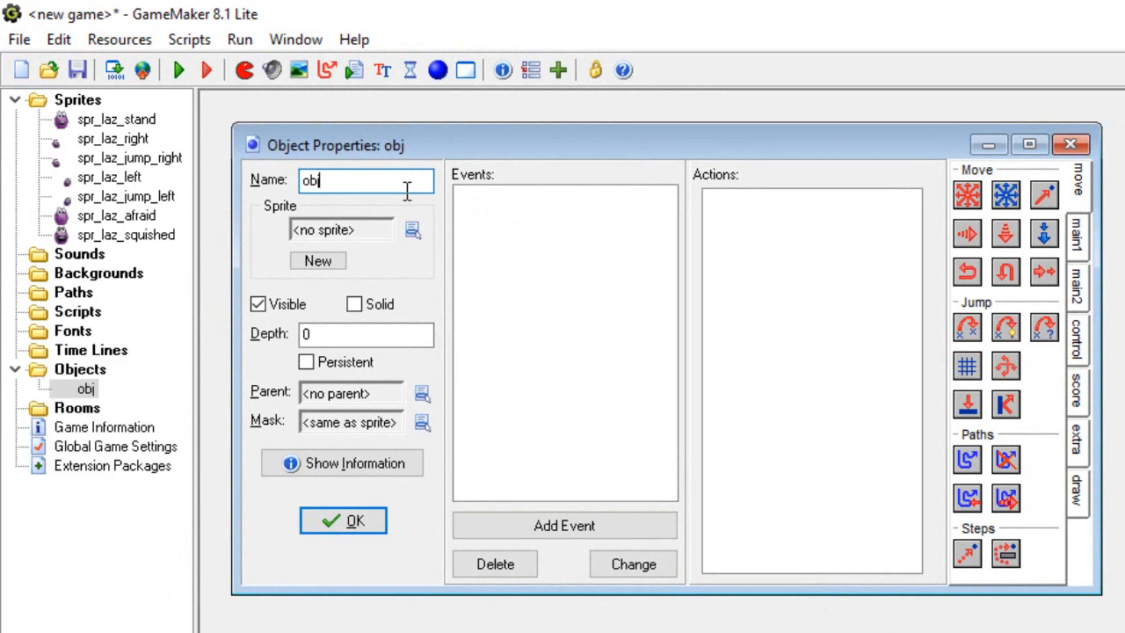
type("_laz")
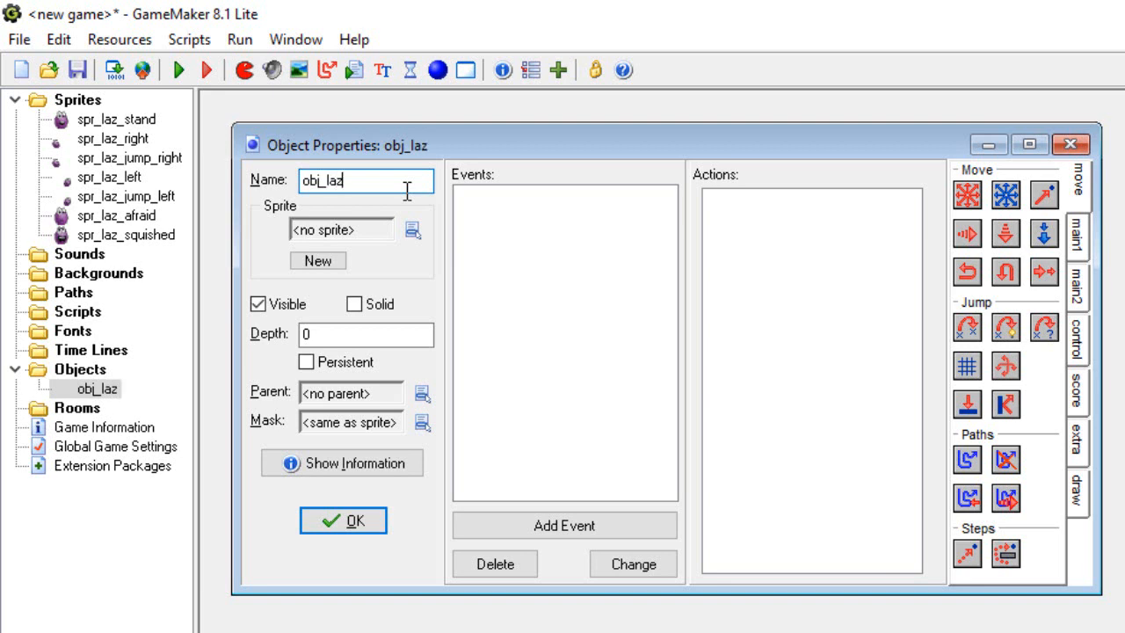
type("_stand")
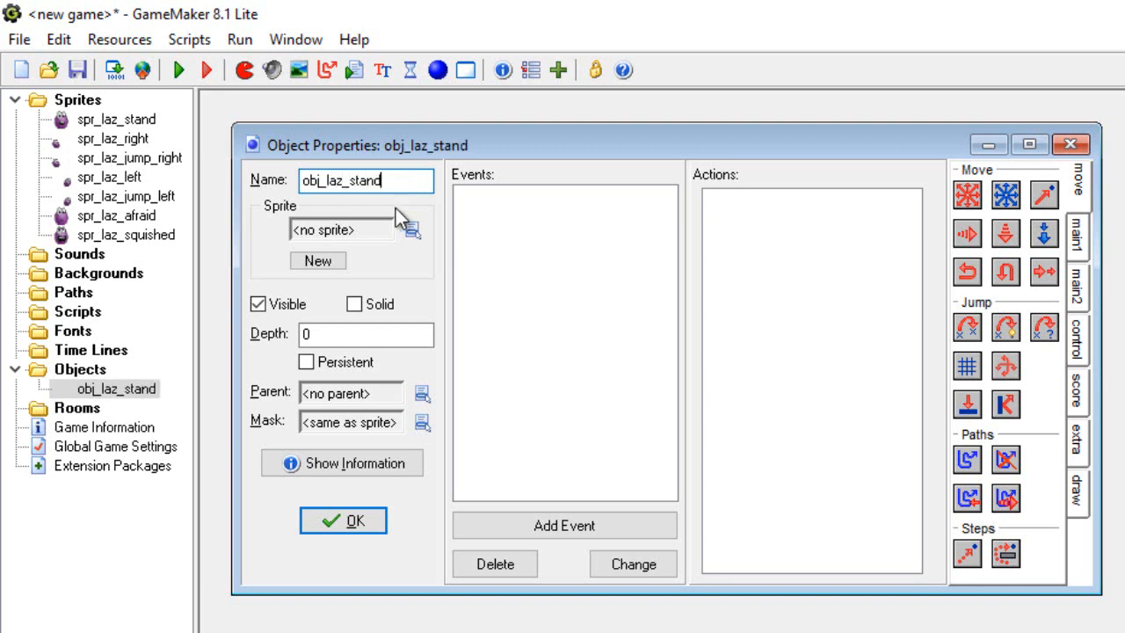
Assign the spr_laz_stand sprite to obj_laz_stand and accept the object's properties
left_click(412, 230)
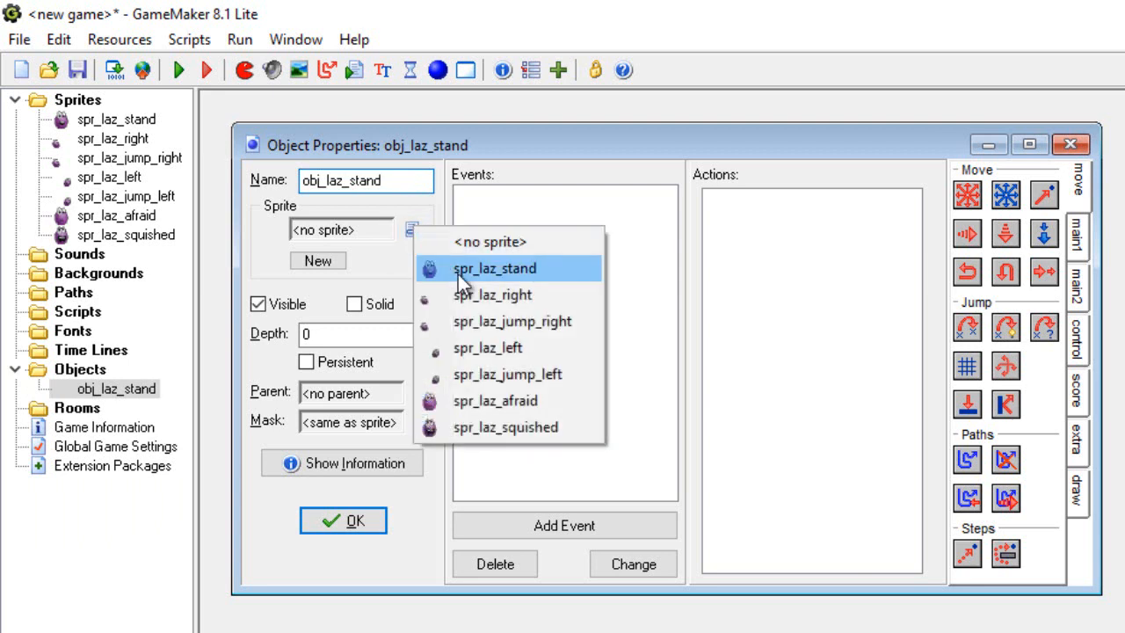
left_click(516, 267)
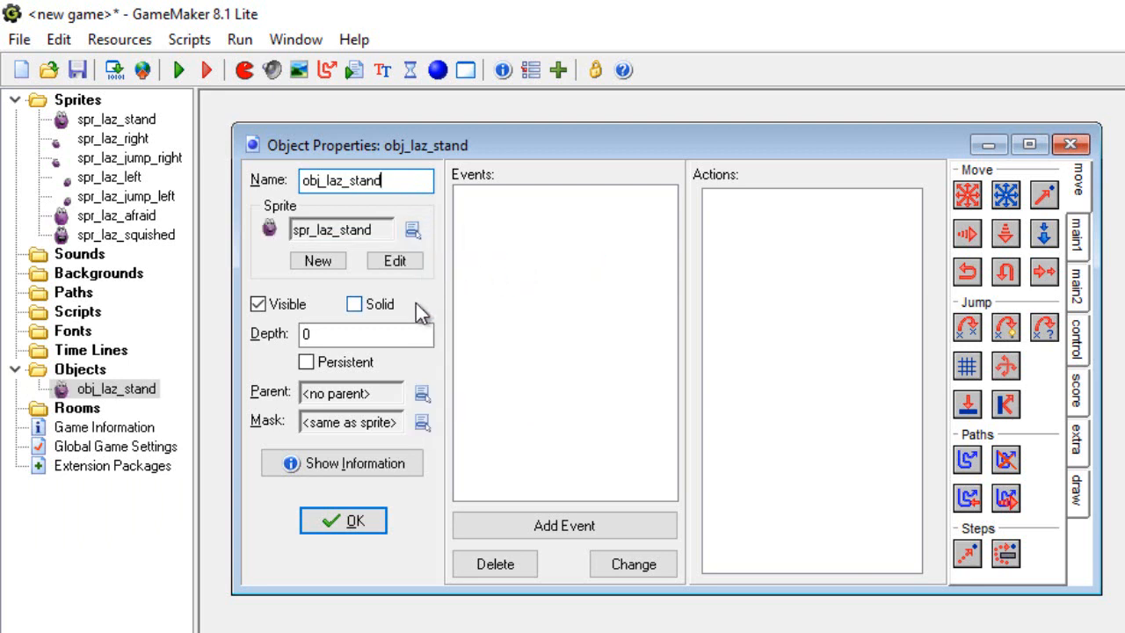
left_click(350, 522)
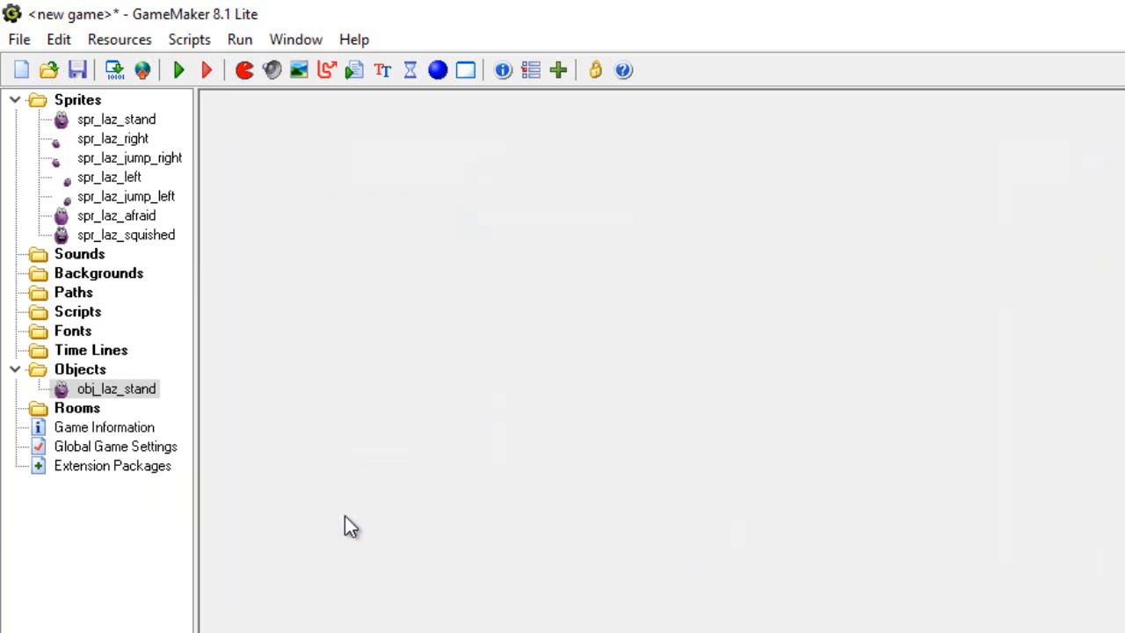
Create a new object named obj_laz_right and give it the spr_laz_right sprite
left_click(437, 70)
left_click(415, 209)
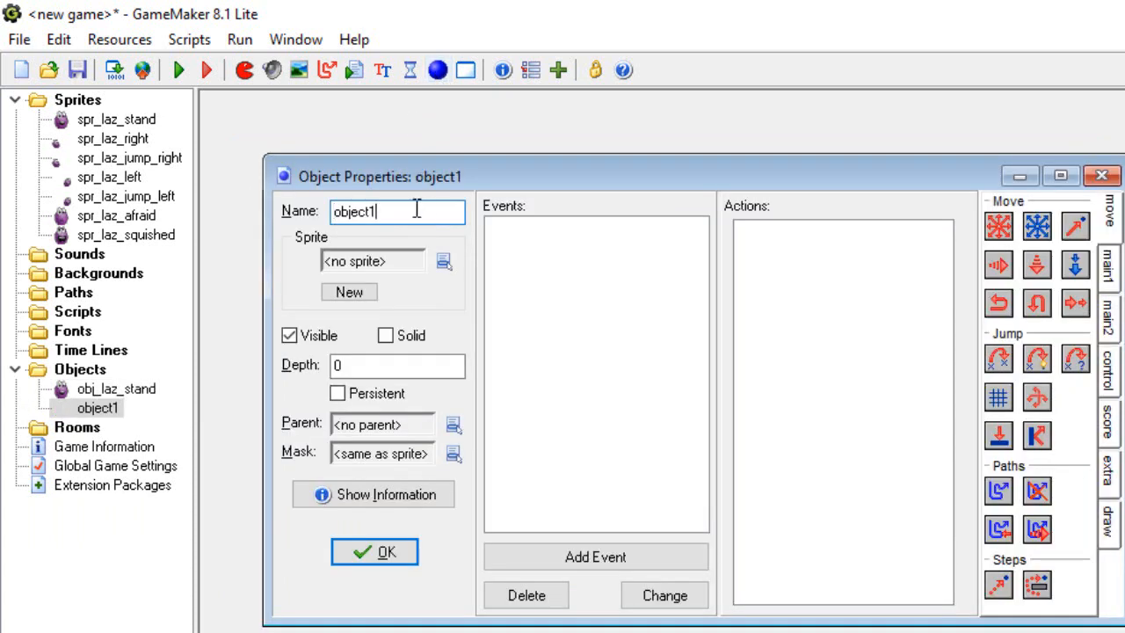
key("BackSpace")
key("BackSpace")
key("BackSpace")
key("BackSpace")
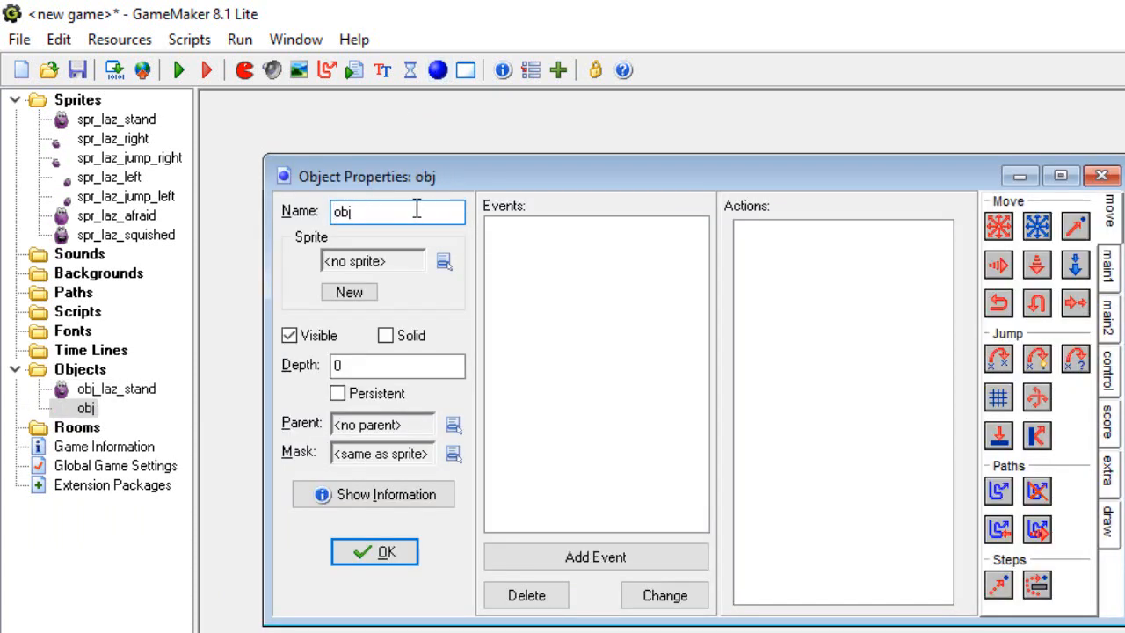
type("_laz_")
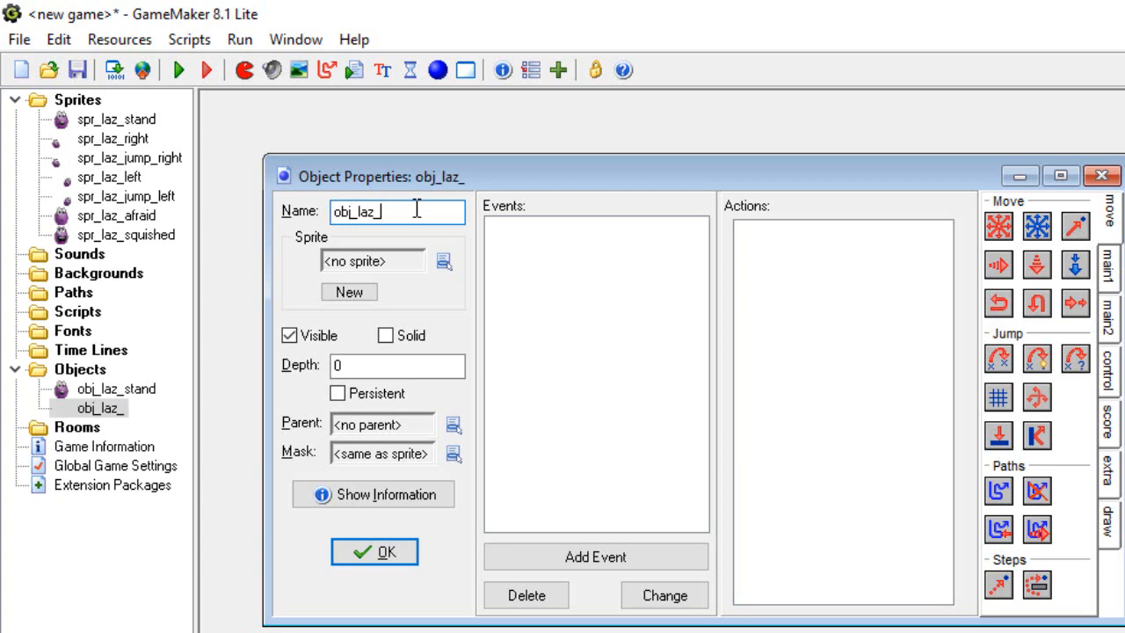
type("right")
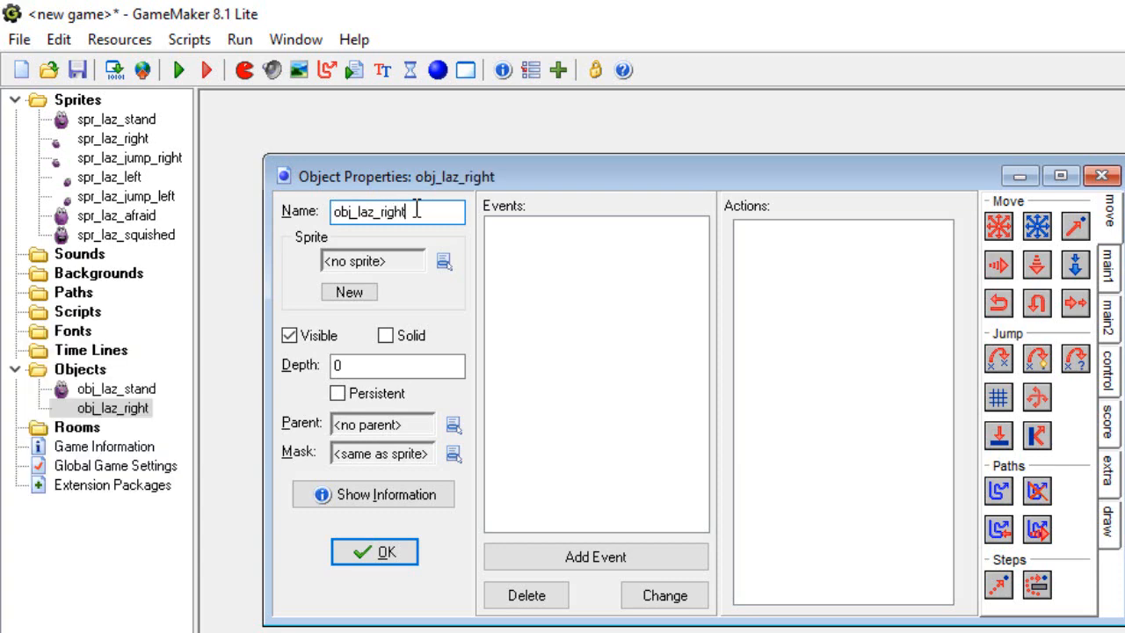
left_click(444, 262)
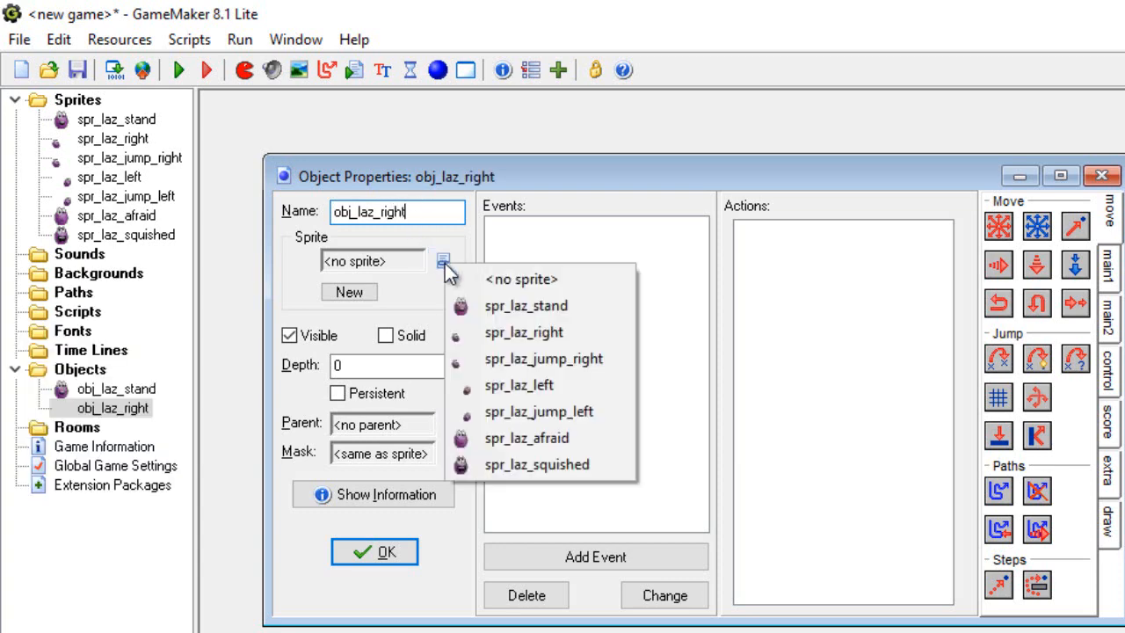
left_click(494, 330)
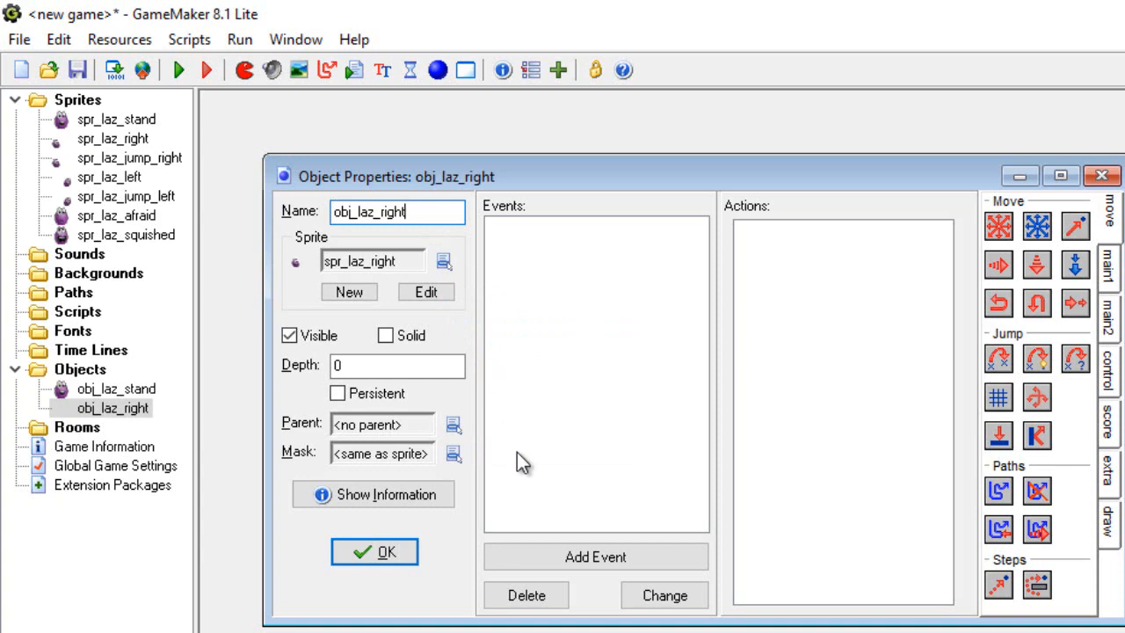
Add an Animation End event to obj_laz_right with a relative Jump to Position action of x 40, y 0
left_click(573, 563)
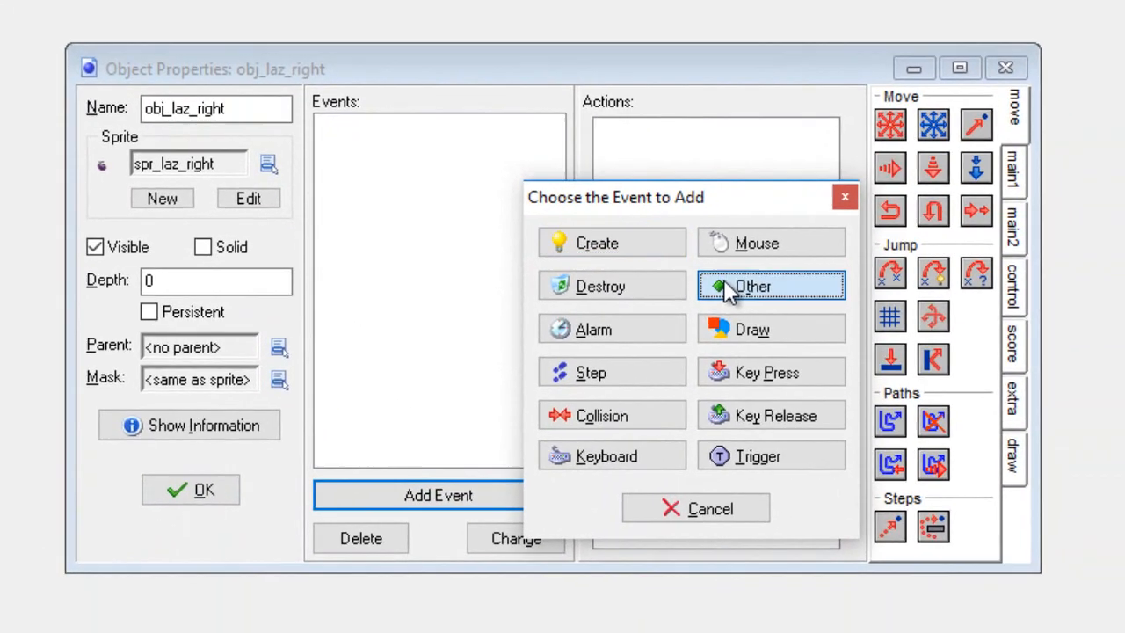
left_click(849, 364)
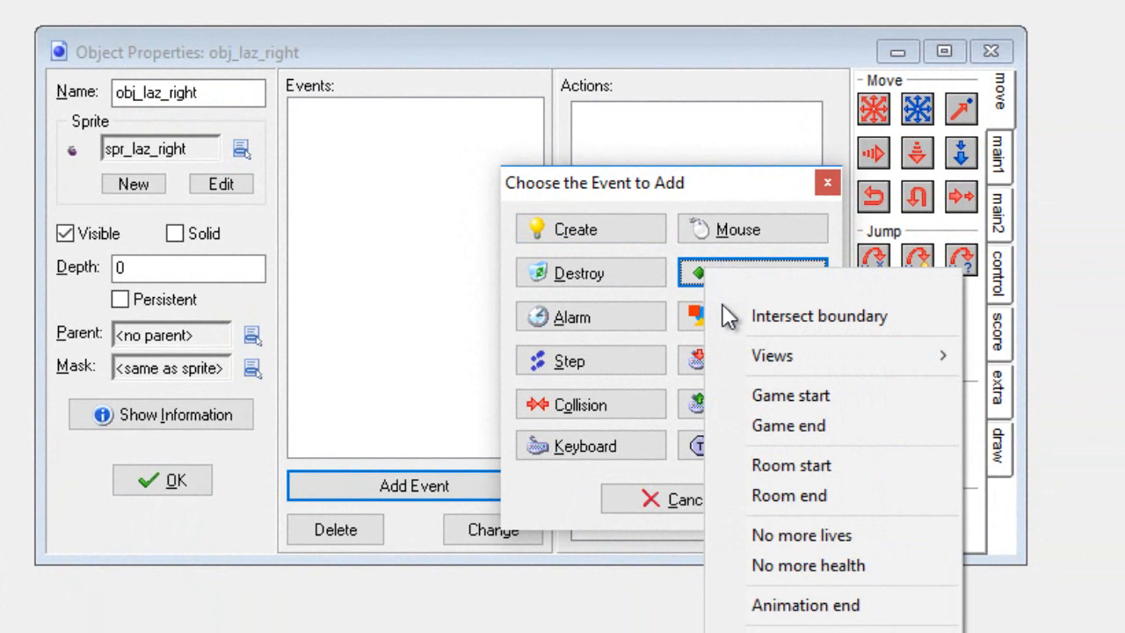
left_click(826, 606)
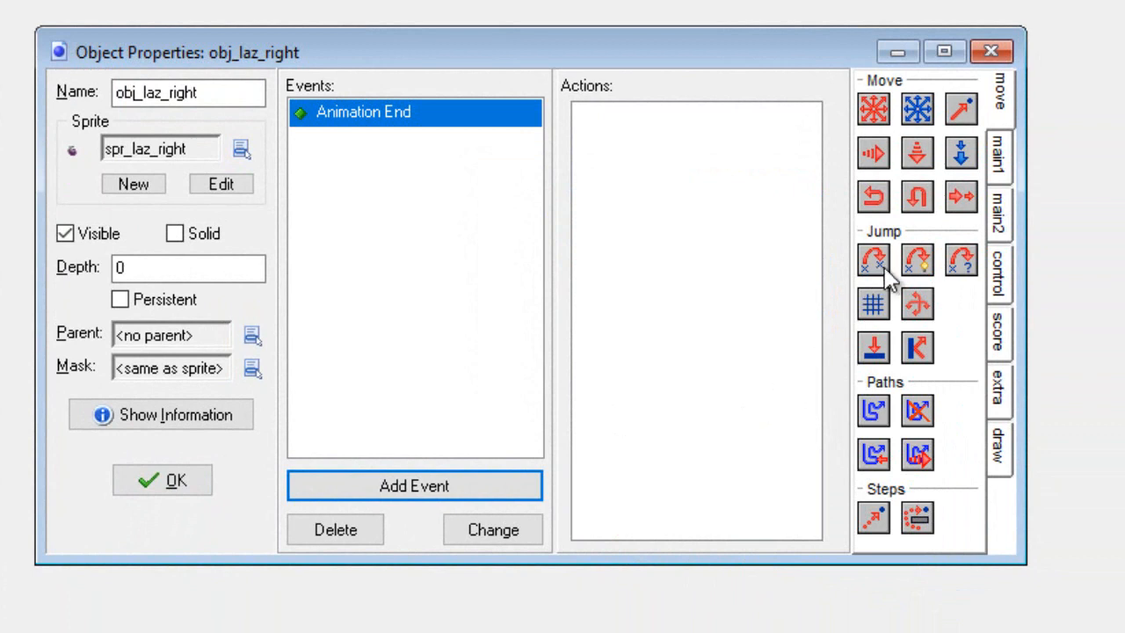
left_click_drag(886, 275, 622, 170)
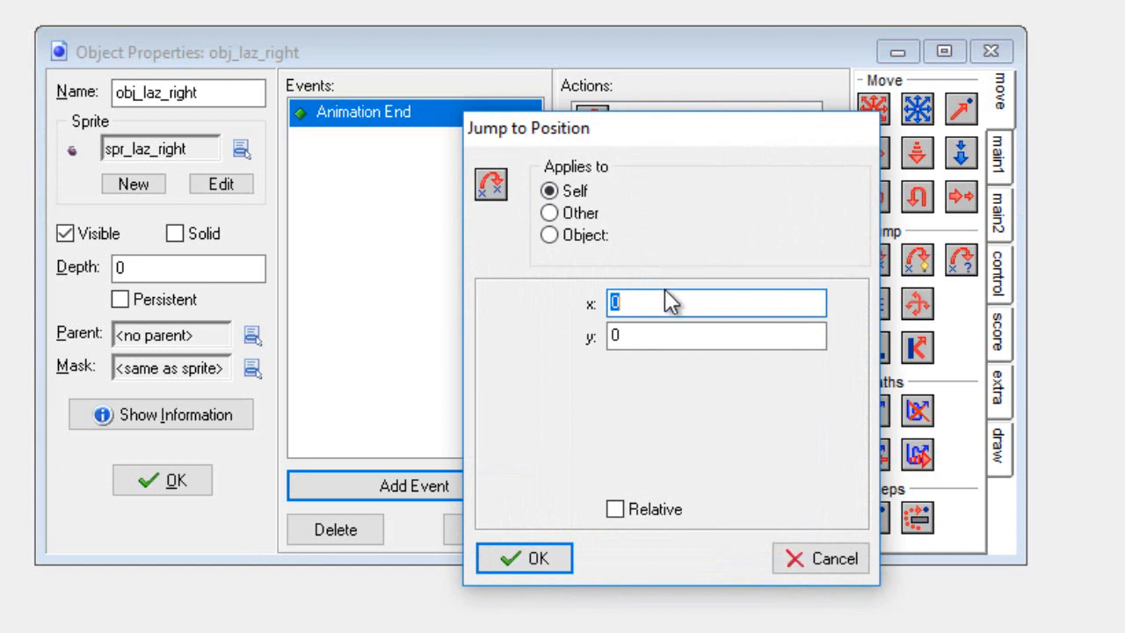
type("40")
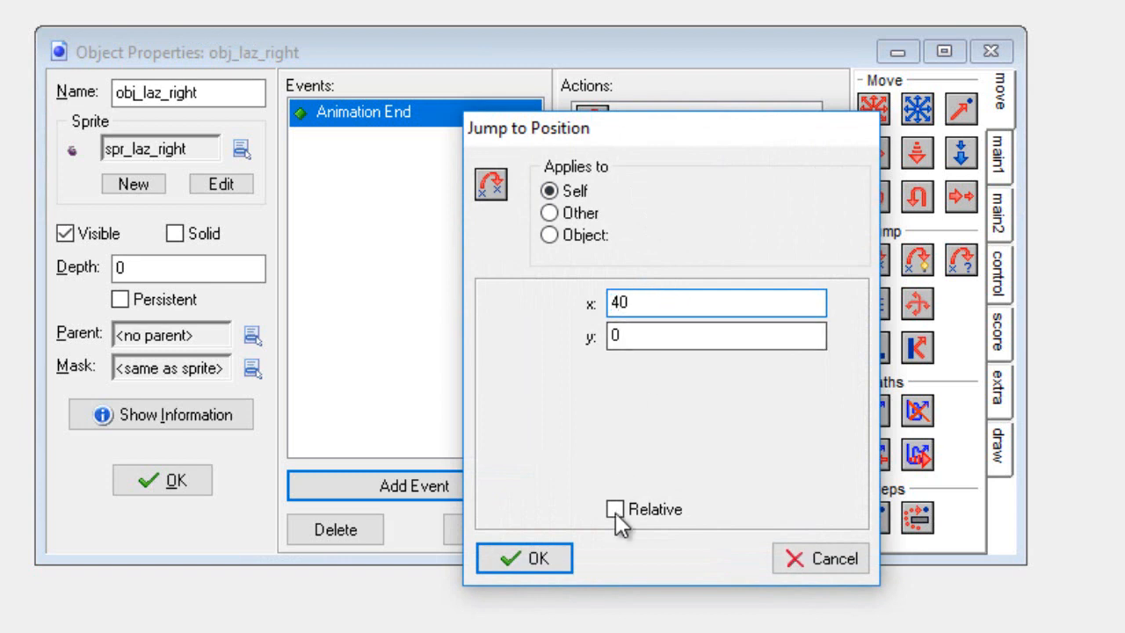
left_click(615, 510)
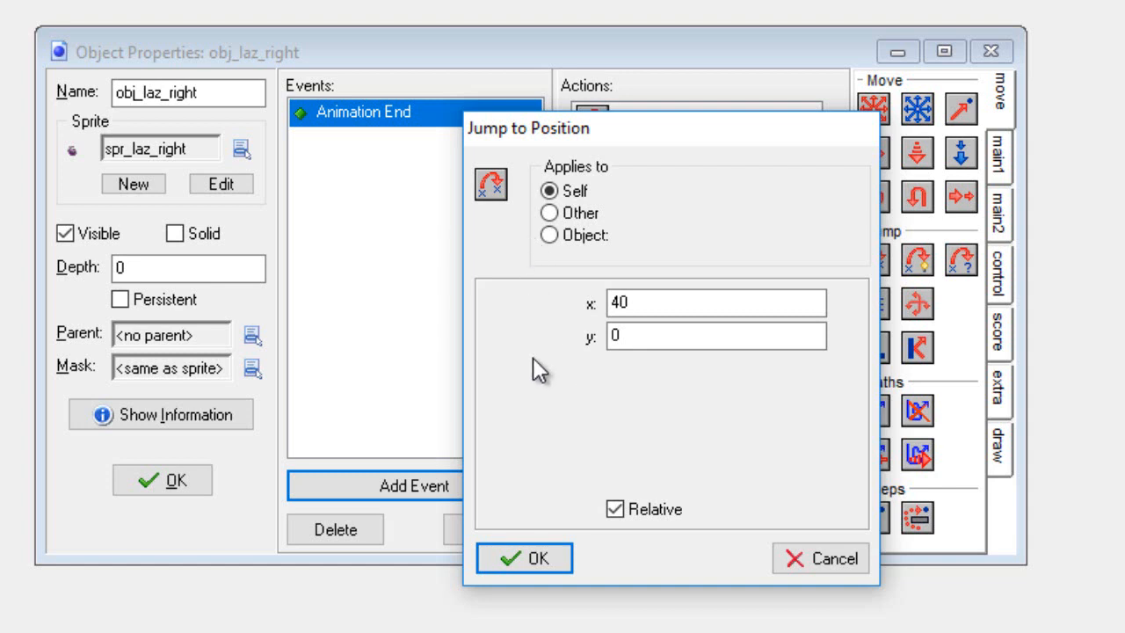
left_click(546, 558)
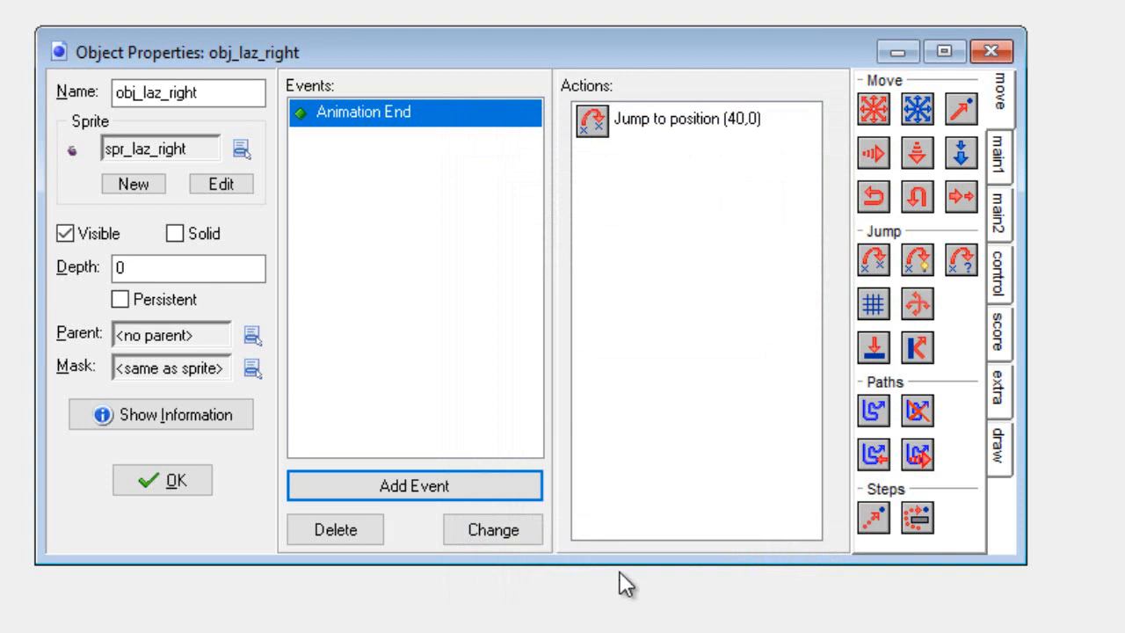
Add a Change Instance action into obj_laz_stand to obj_laz_right's Animation End event and accept the object
left_click(1000, 165)
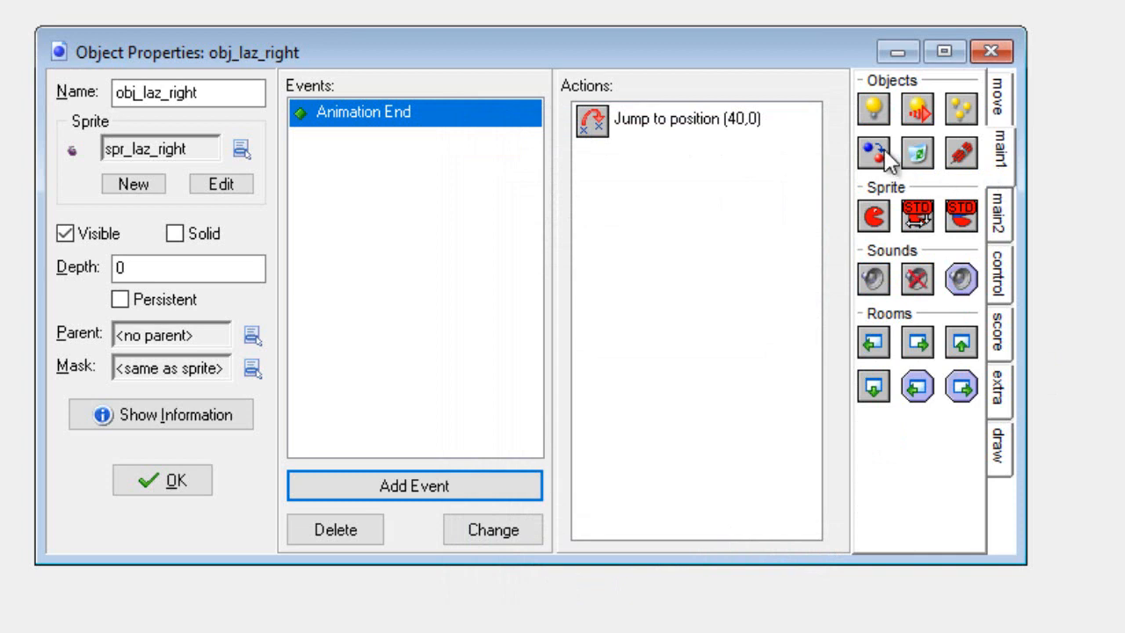
left_click_drag(887, 160, 629, 236)
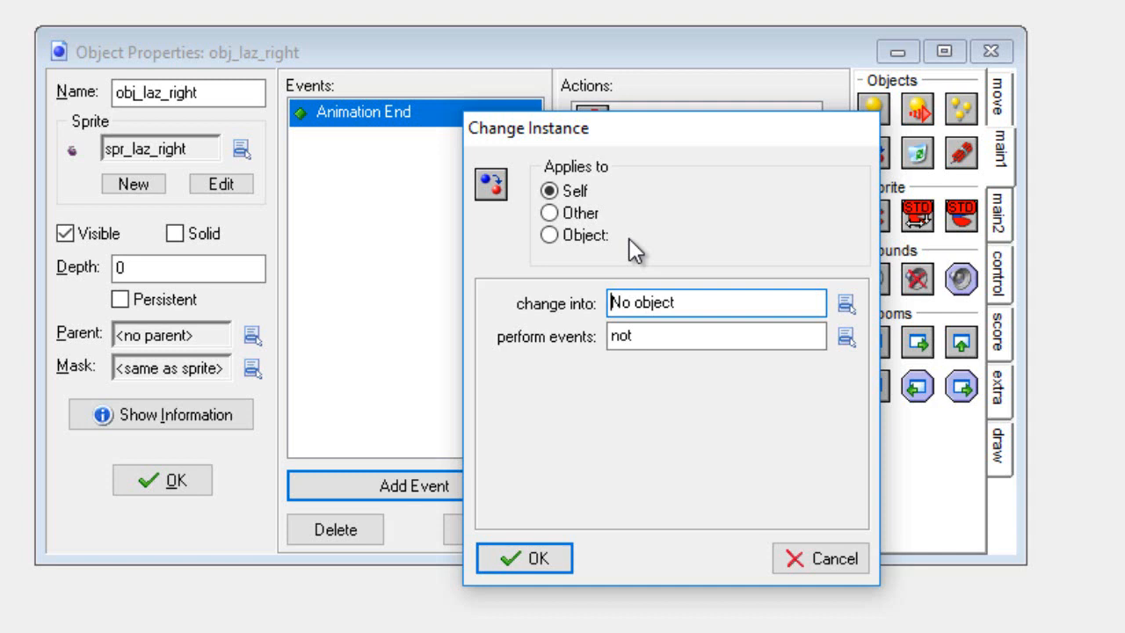
left_click(844, 304)
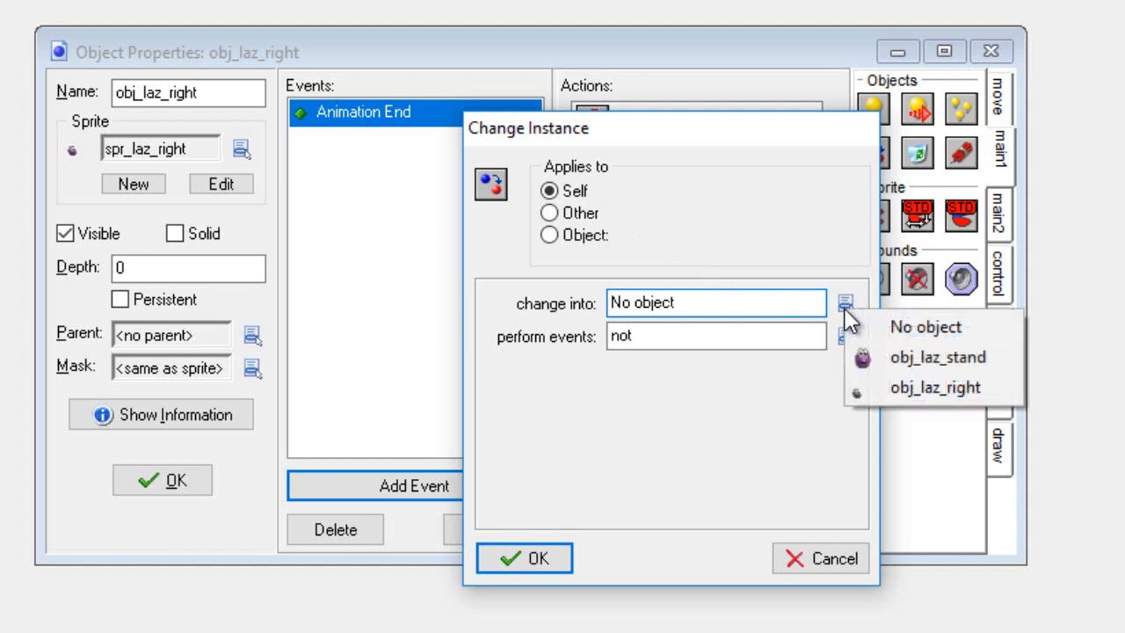
left_click(894, 363)
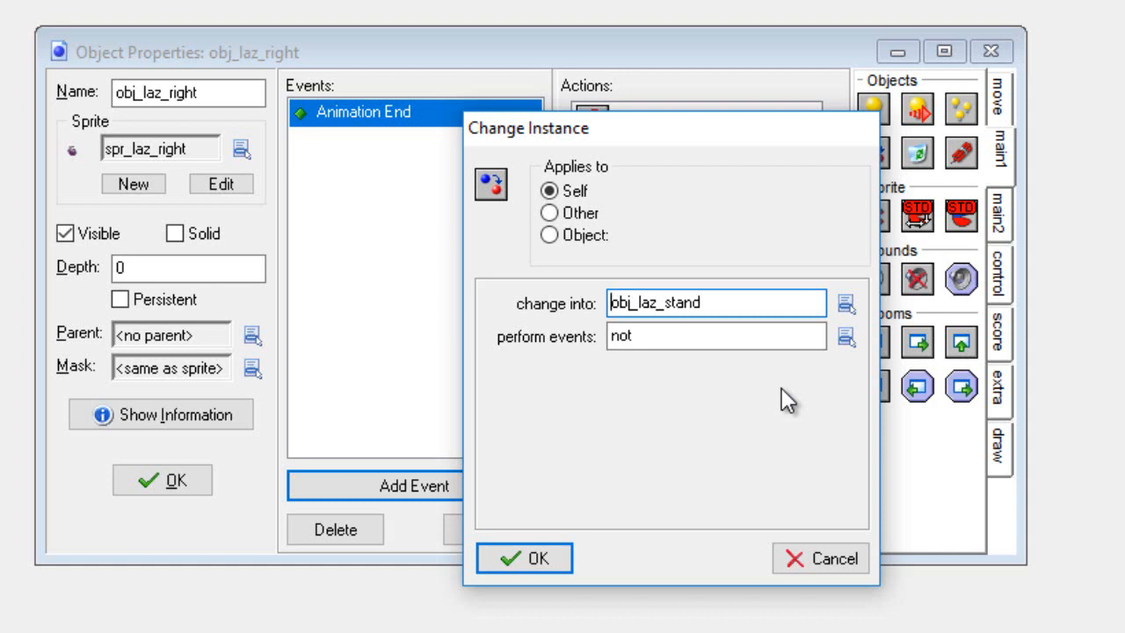
left_click(536, 559)
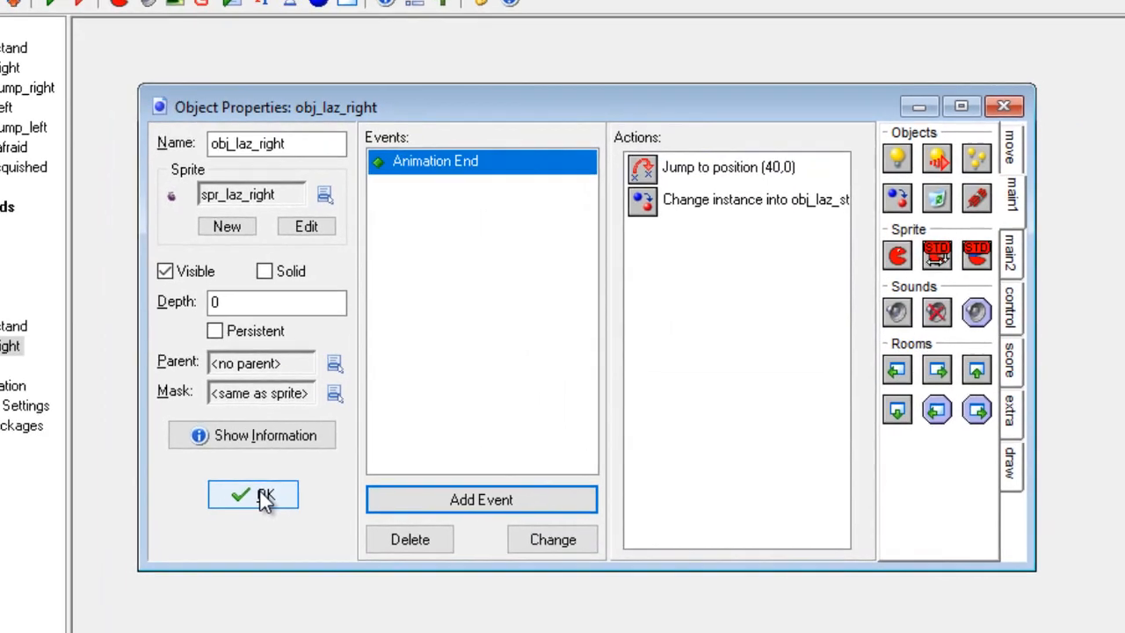
left_click(173, 488)
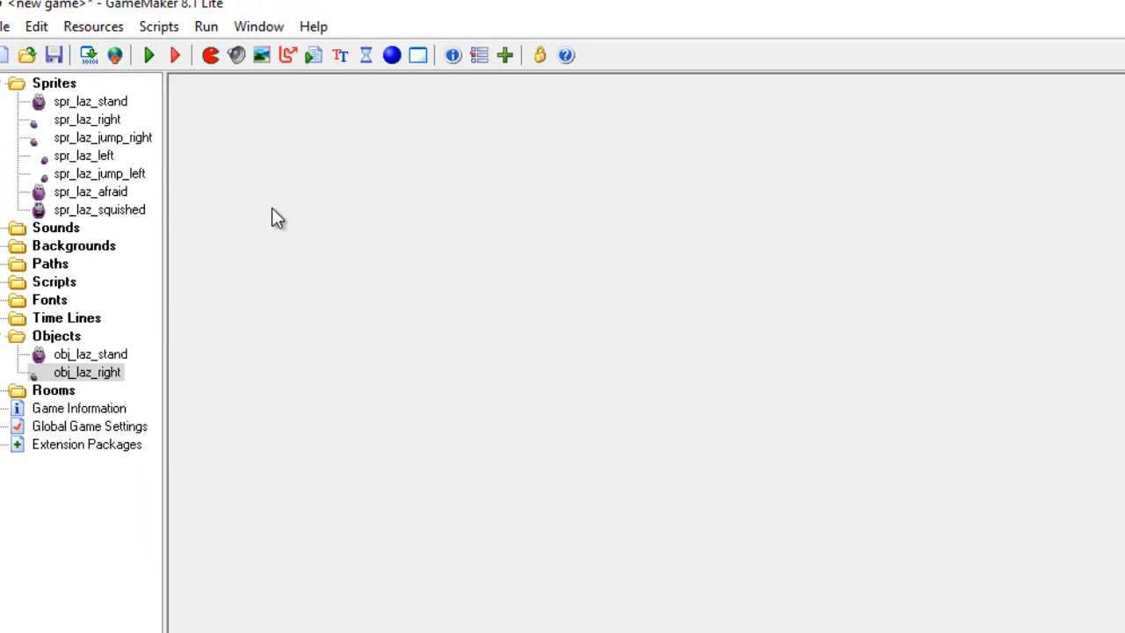
Create a new object named obj_laz_left and give it the spr_laz_left sprite
left_click(391, 55)
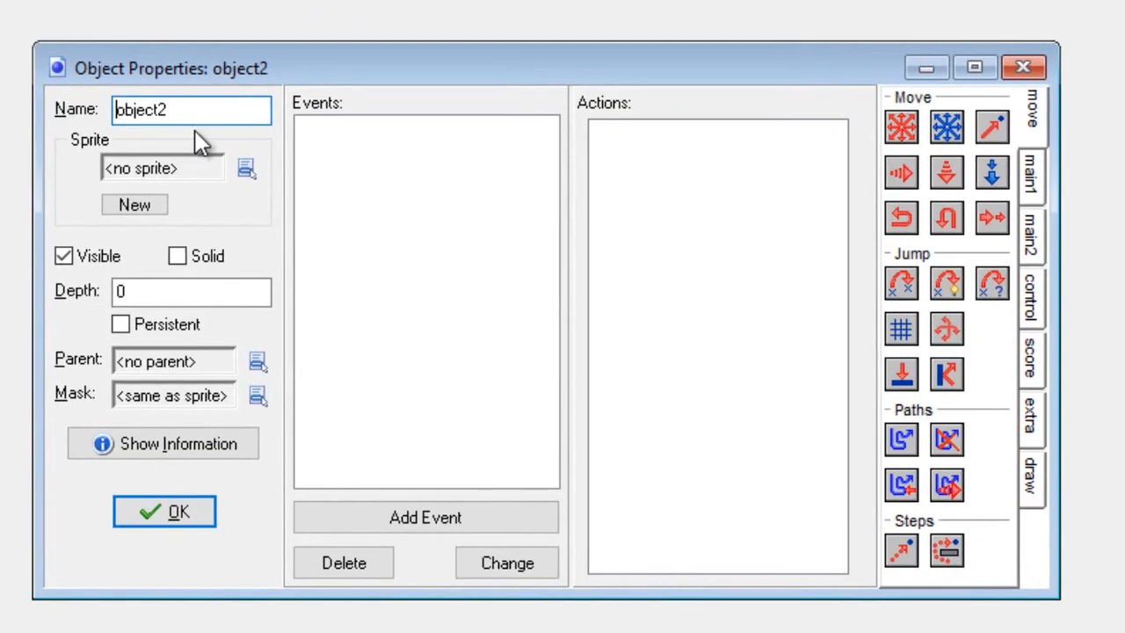
left_click(196, 108)
key("BackSpace")
key("BackSpace")
key("BackSpace")
key("BackSpace")
type("_la")
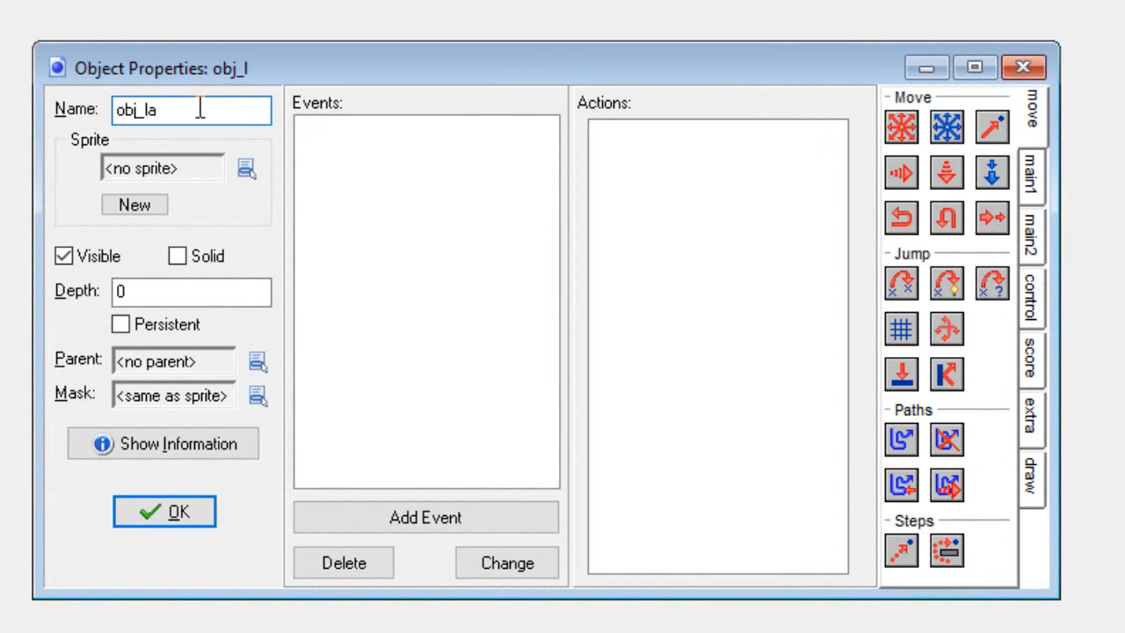
type("z_left")
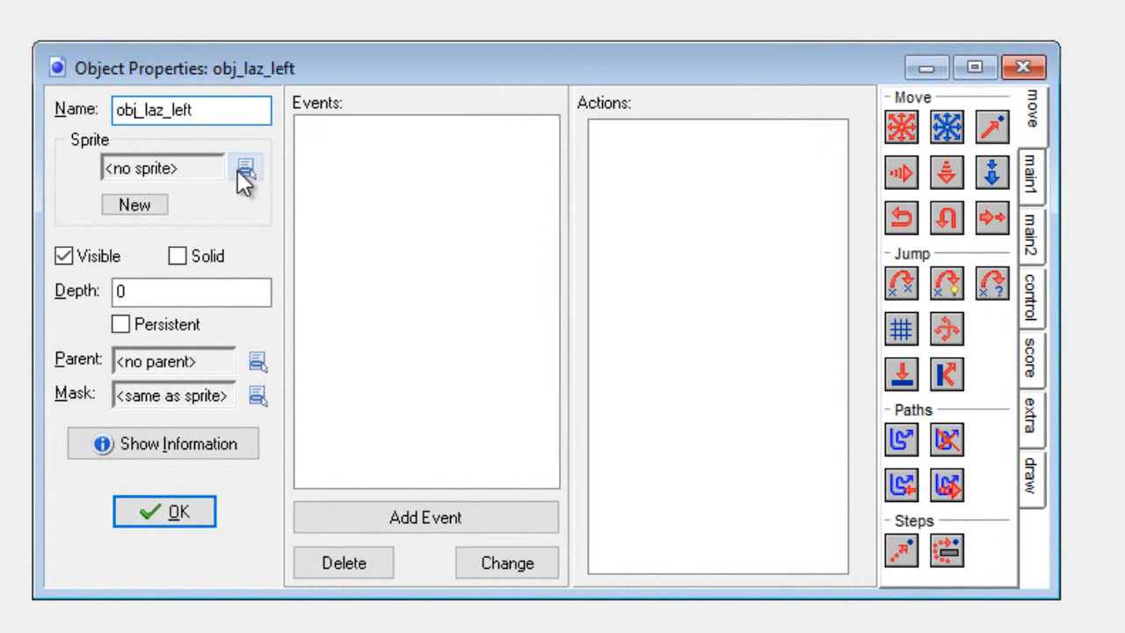
left_click(245, 171)
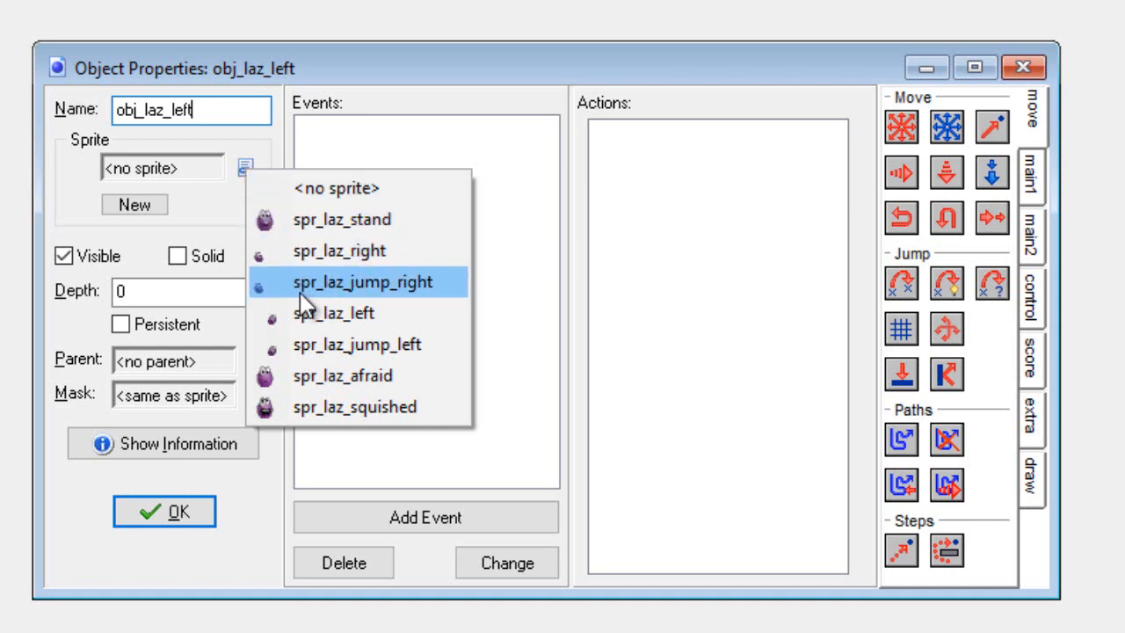
left_click(314, 319)
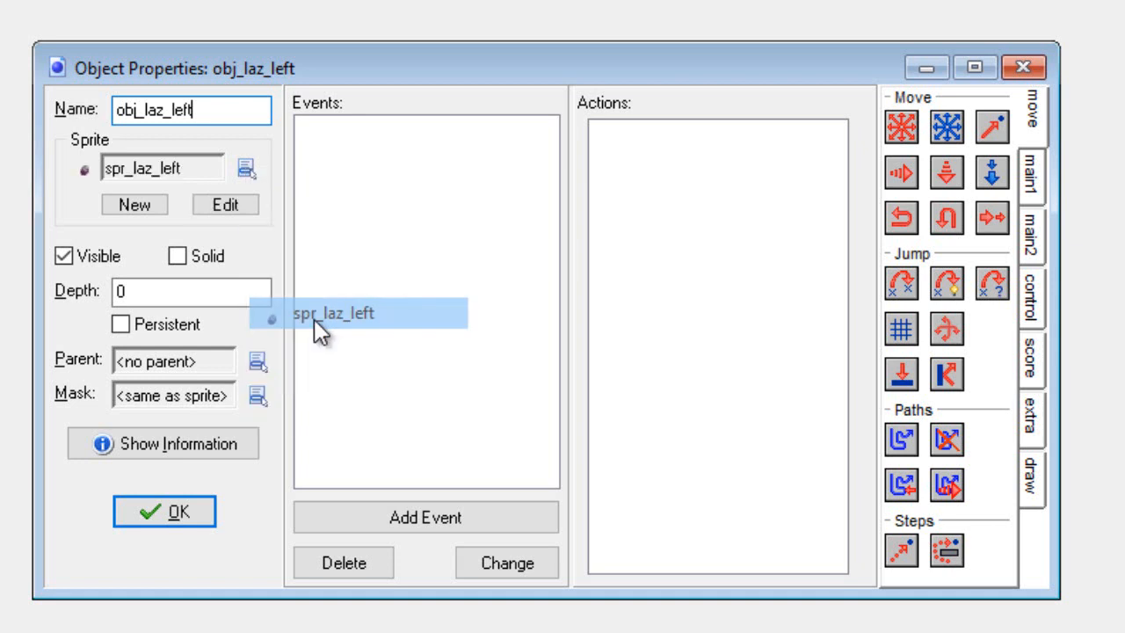
Add an Animation End event to obj_laz_left with a relative Jump to Position action of x -40, y 0
left_click(455, 524)
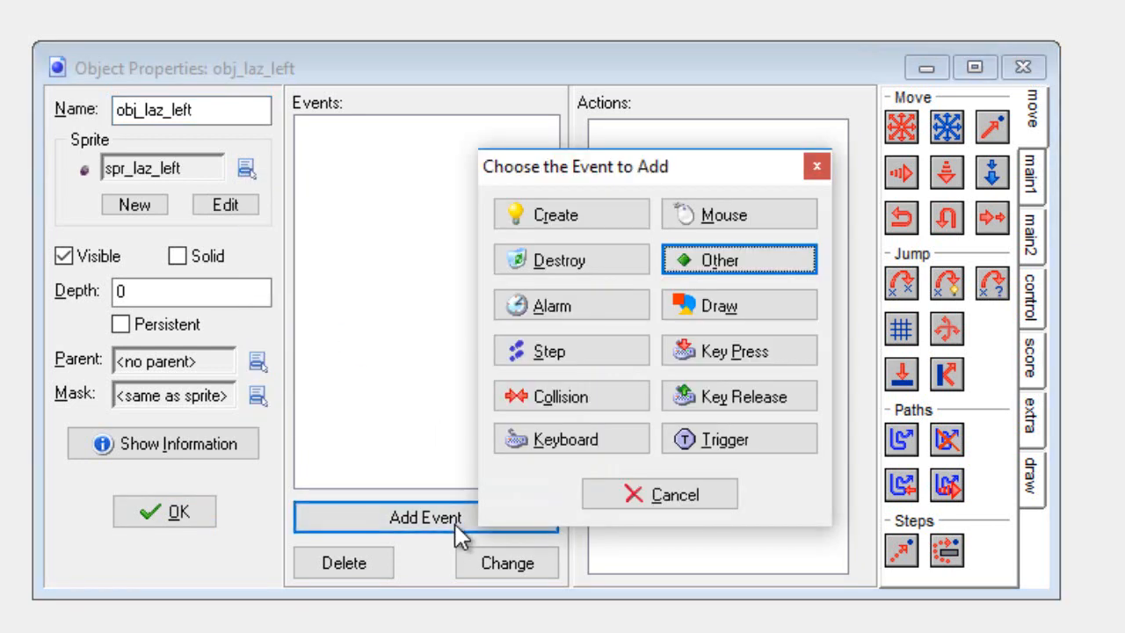
left_click(745, 266)
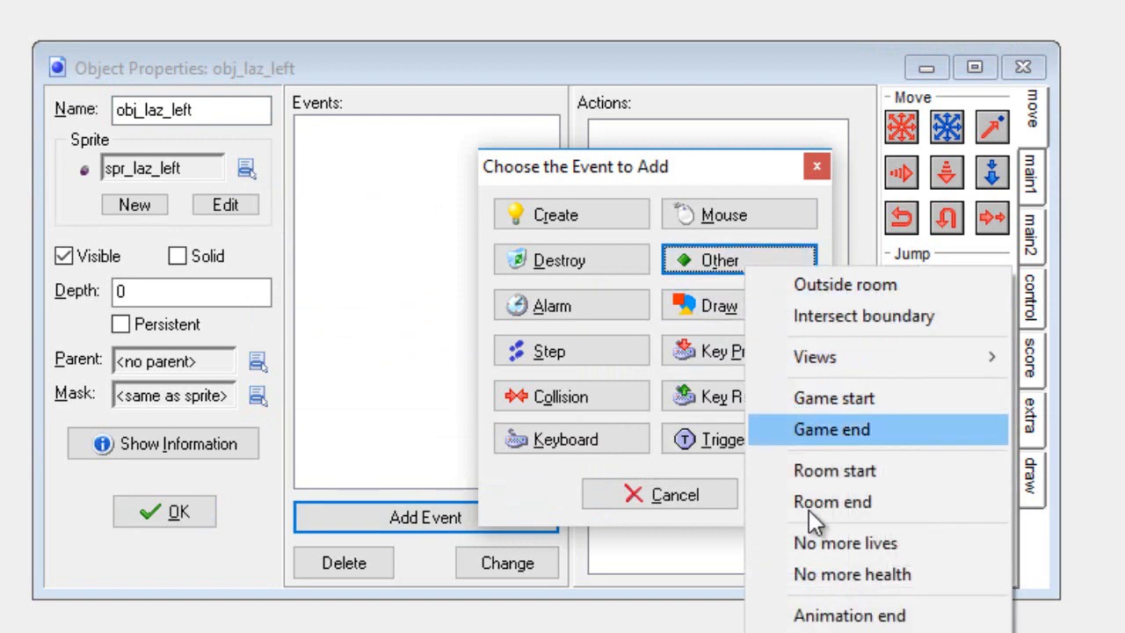
left_click(817, 615)
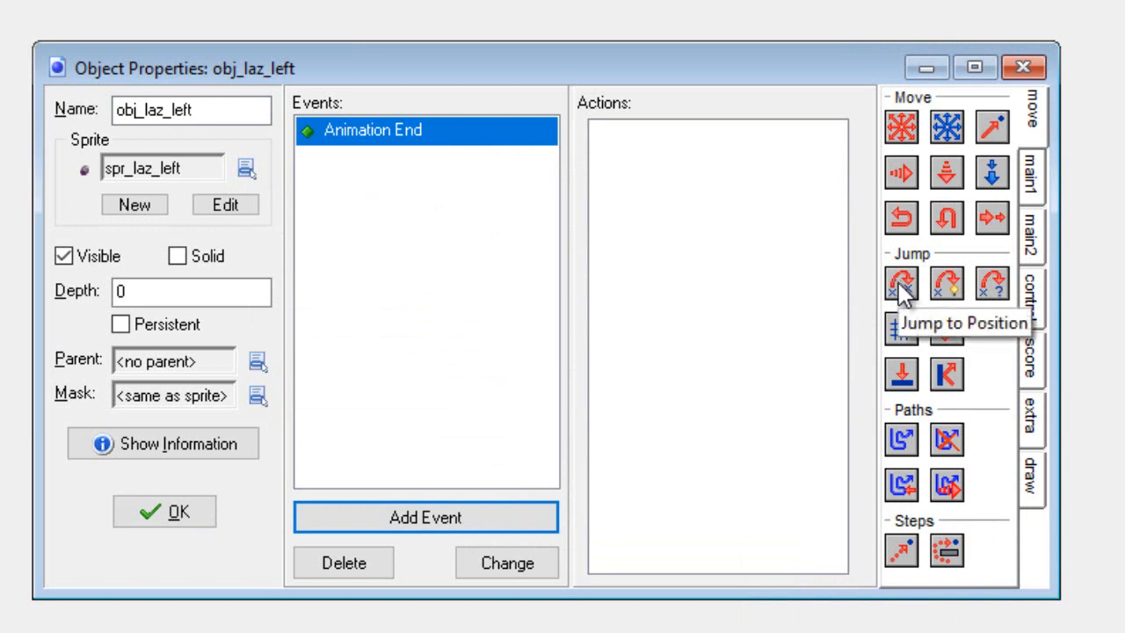
left_click_drag(900, 282, 593, 151)
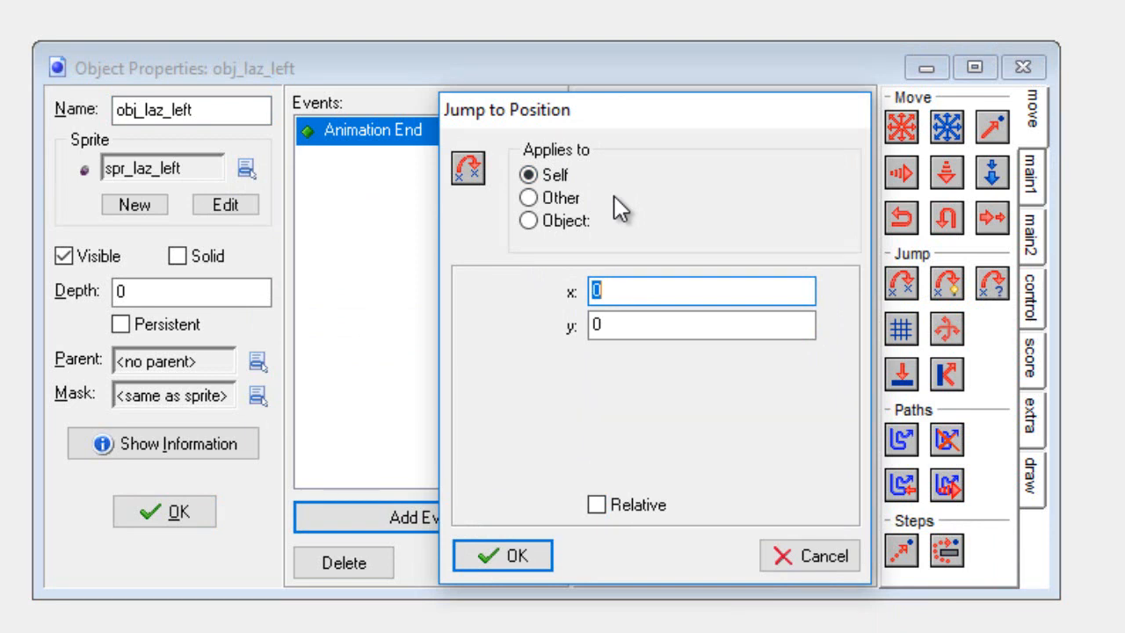
type("-40")
left_click(596, 504)
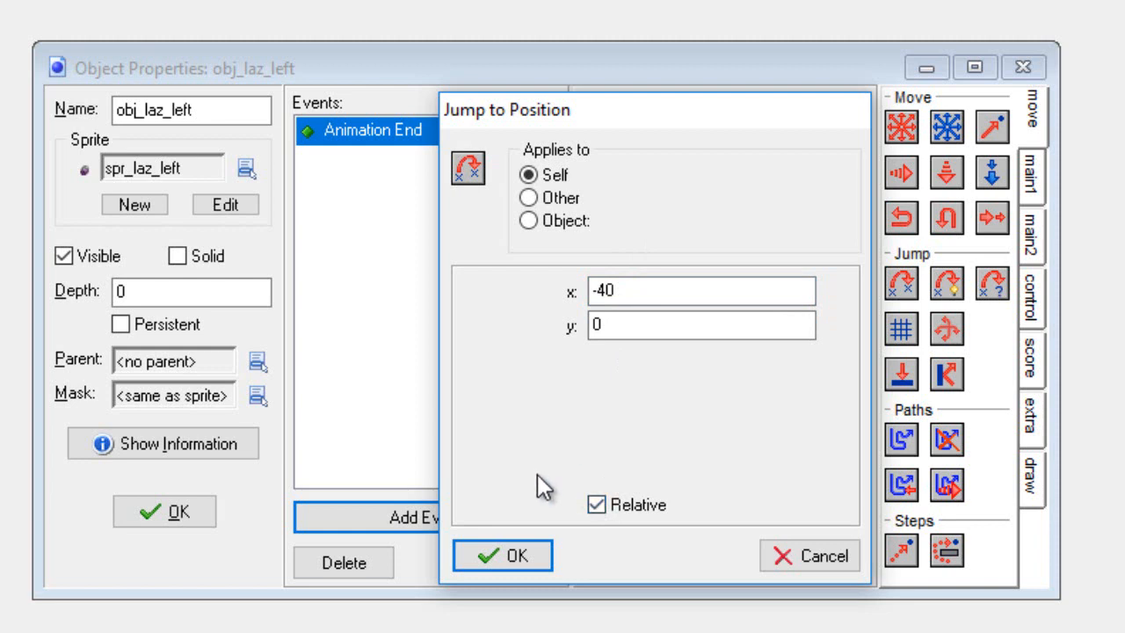
left_click(510, 555)
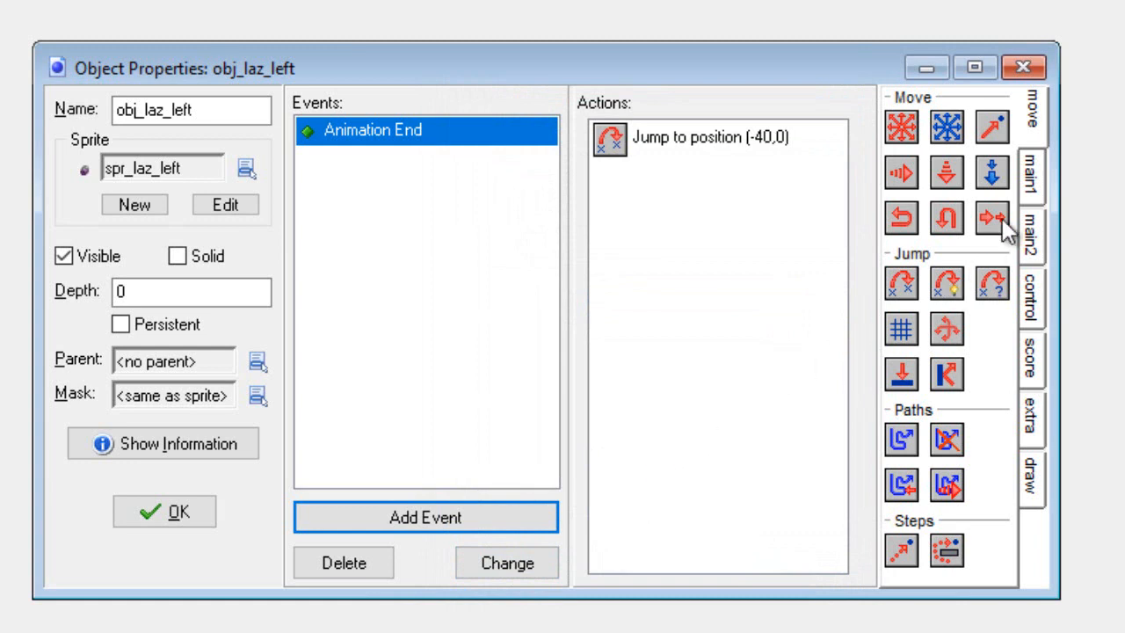
Add a Change Instance action into obj_laz_stand to obj_laz_left's Animation End event and accept the object
left_click(1033, 174)
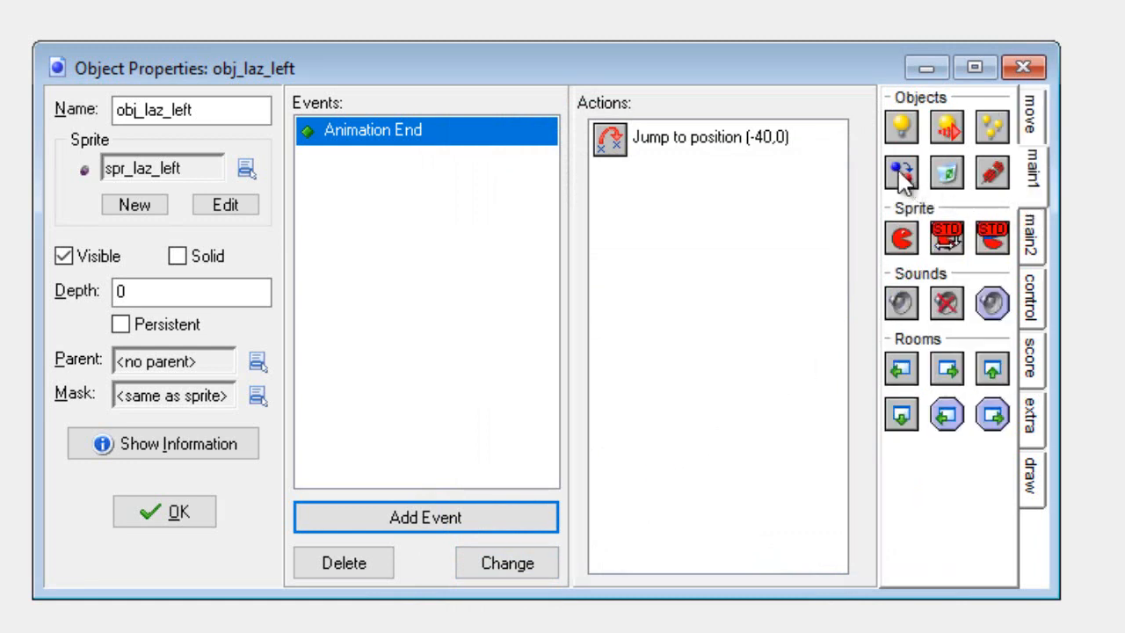
left_click_drag(903, 176, 642, 205)
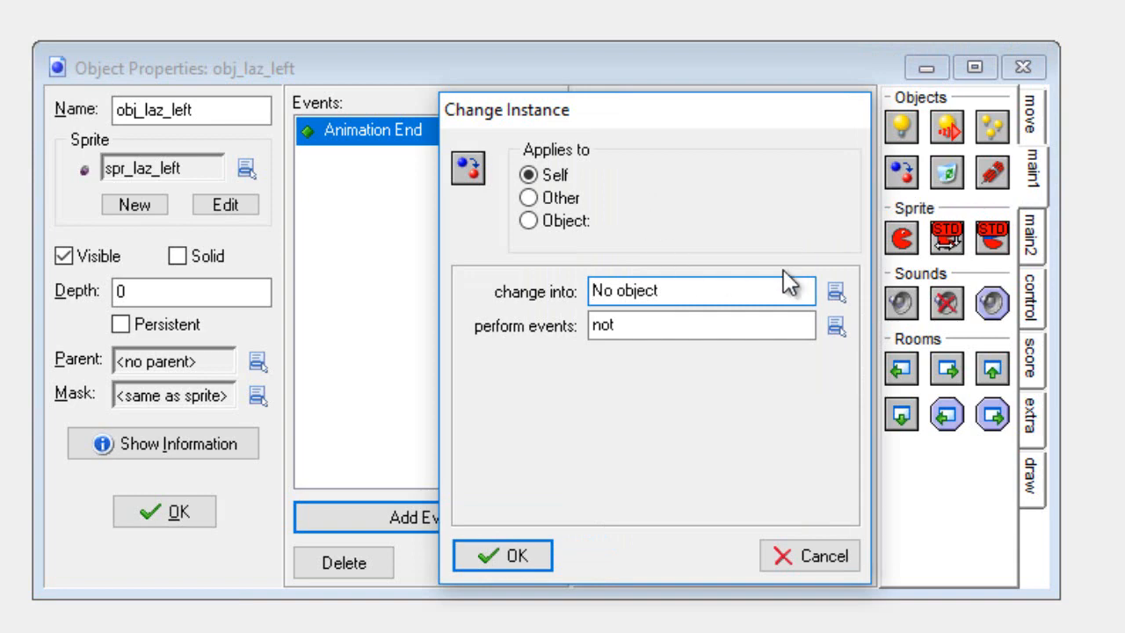
left_click(835, 293)
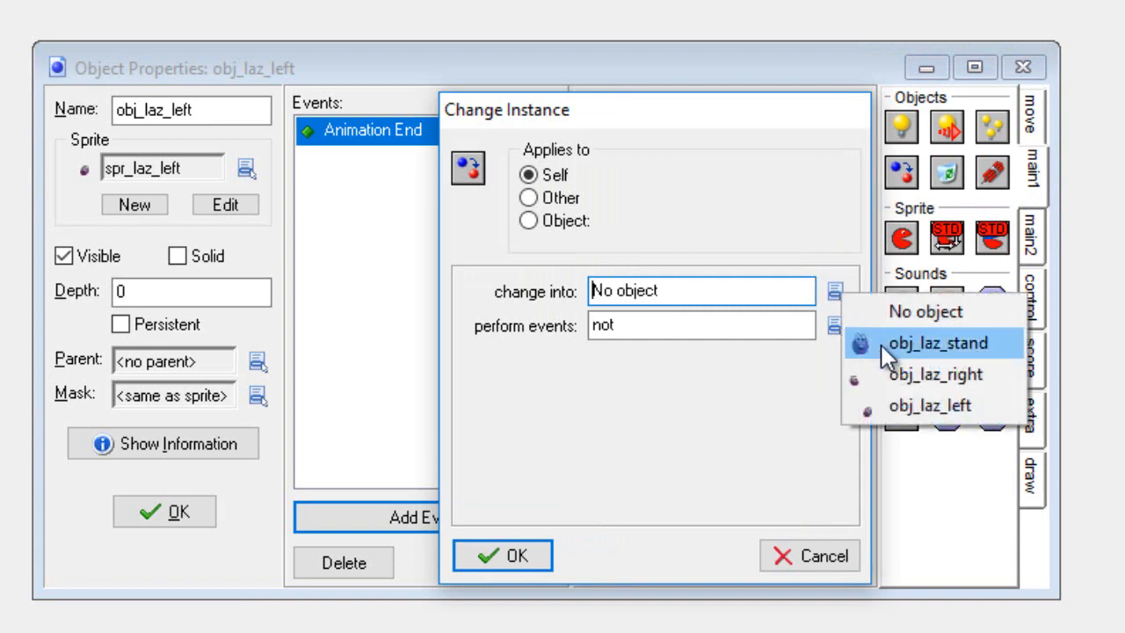
left_click(880, 345)
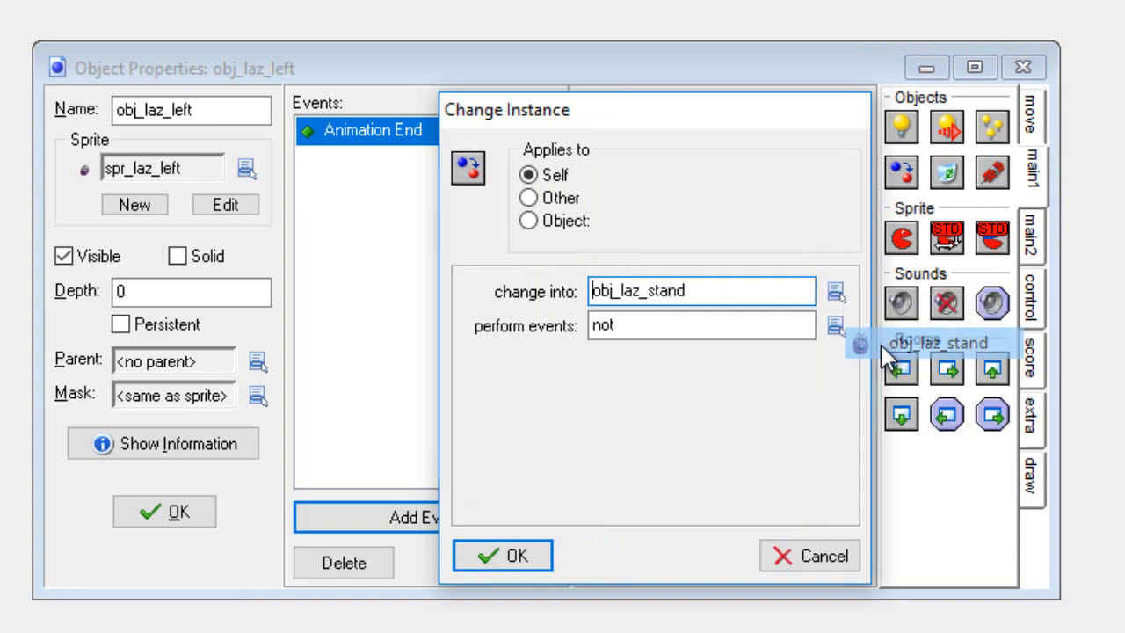
left_click(496, 558)
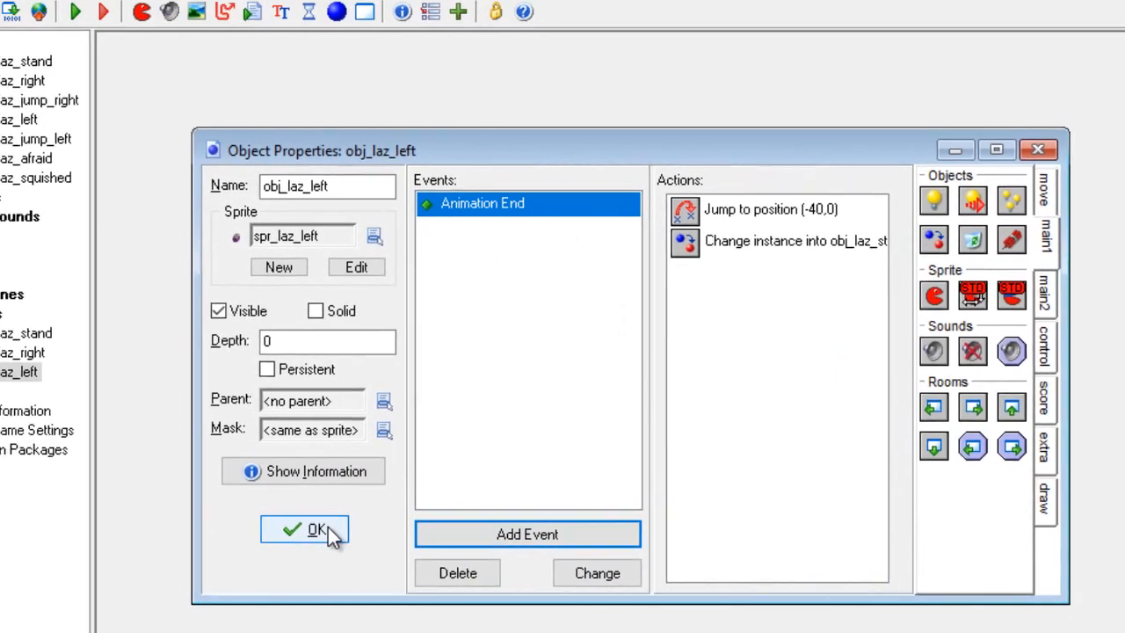
left_click(190, 515)
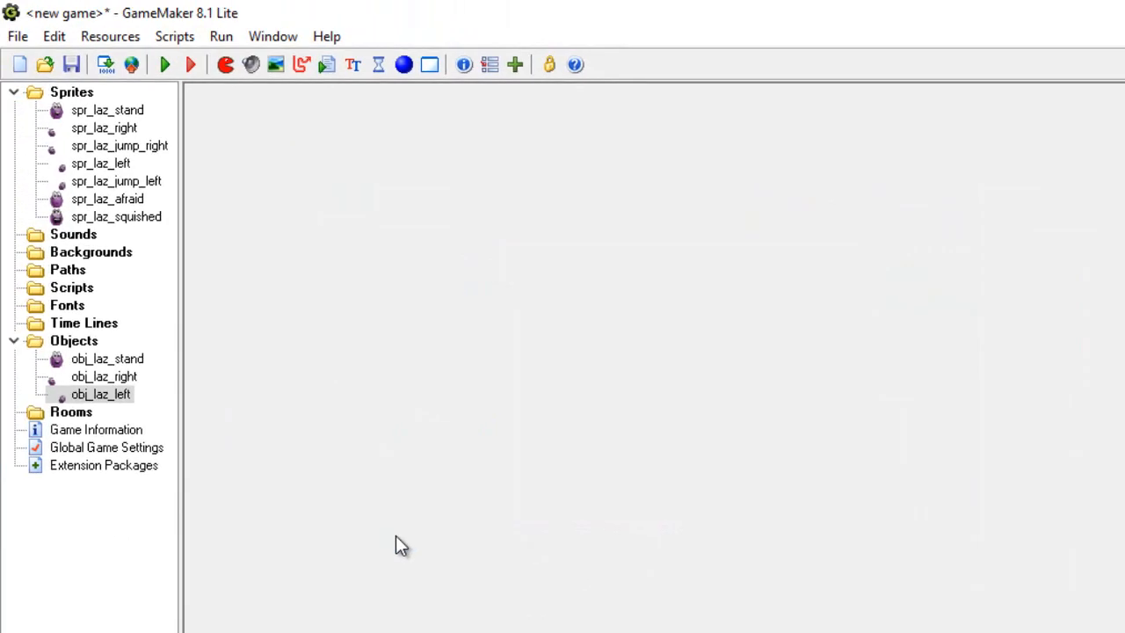
Create a new object named obj_laz_jump_right and give it the spr_laz_jump_right sprite
left_click(404, 64)
left_click(410, 253)
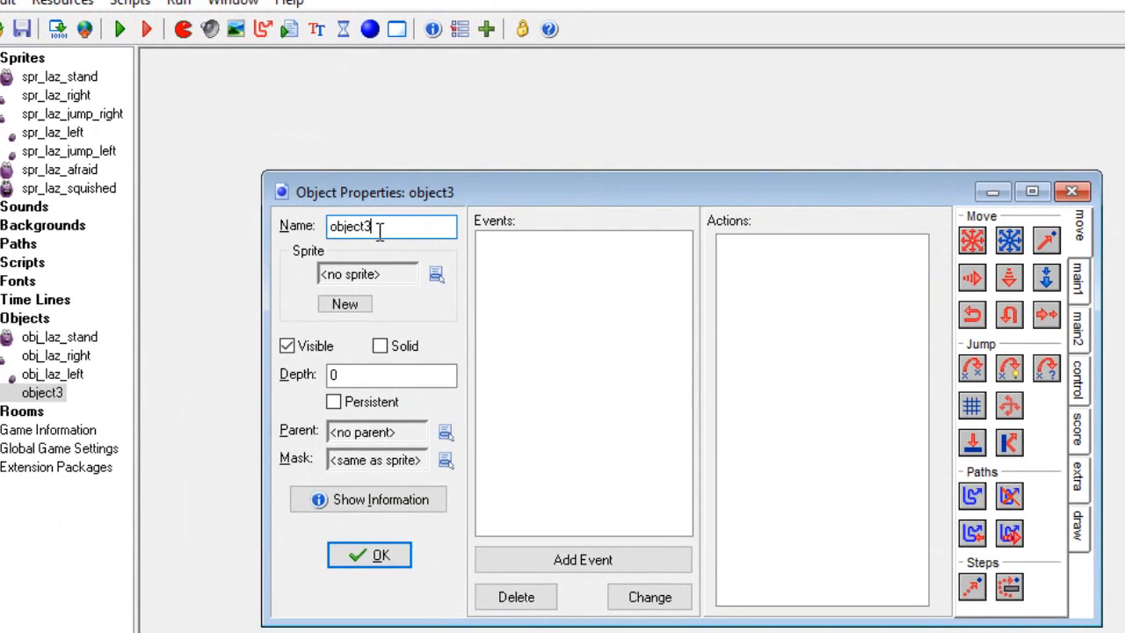
key("BackSpace")
key("BackSpace")
key("BackSpace")
key("BackSpace")
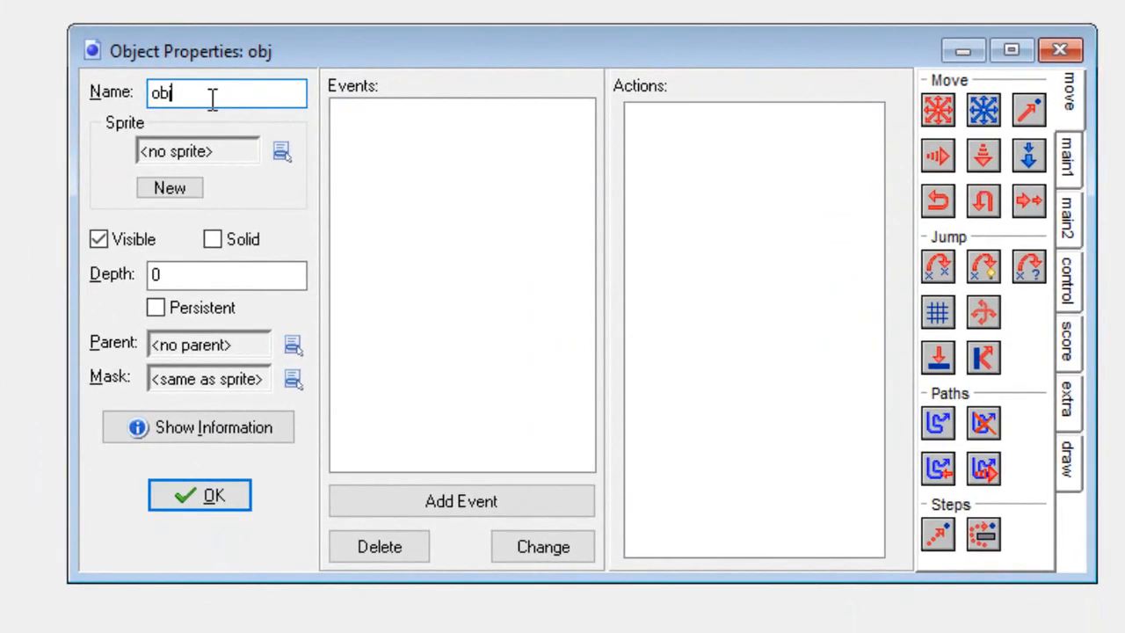
type("_laz_jum")
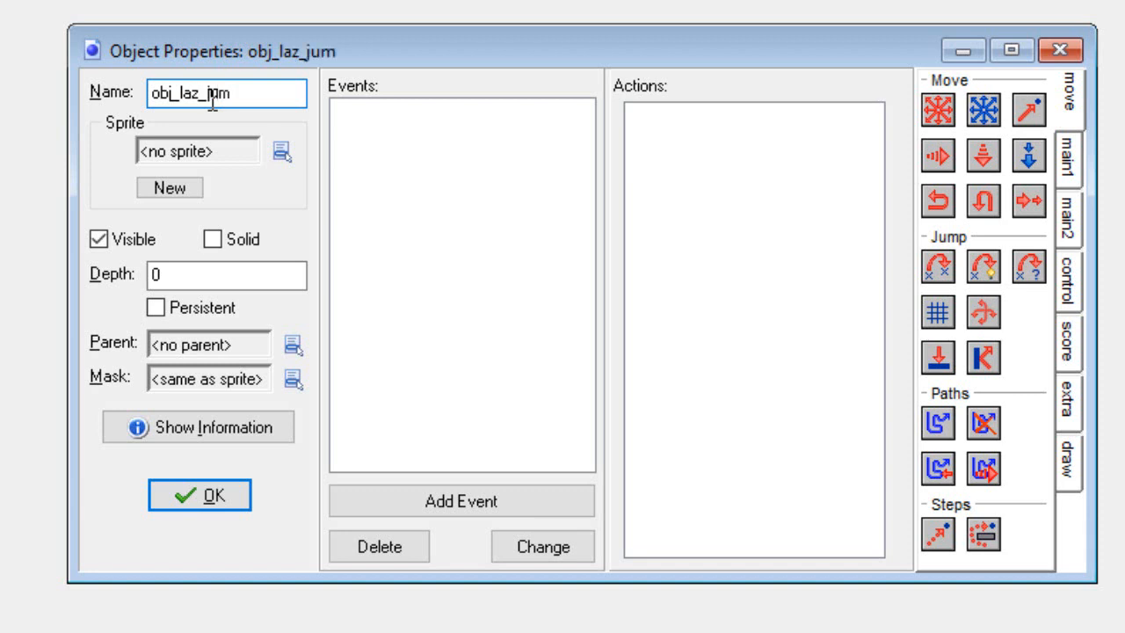
type("p_right")
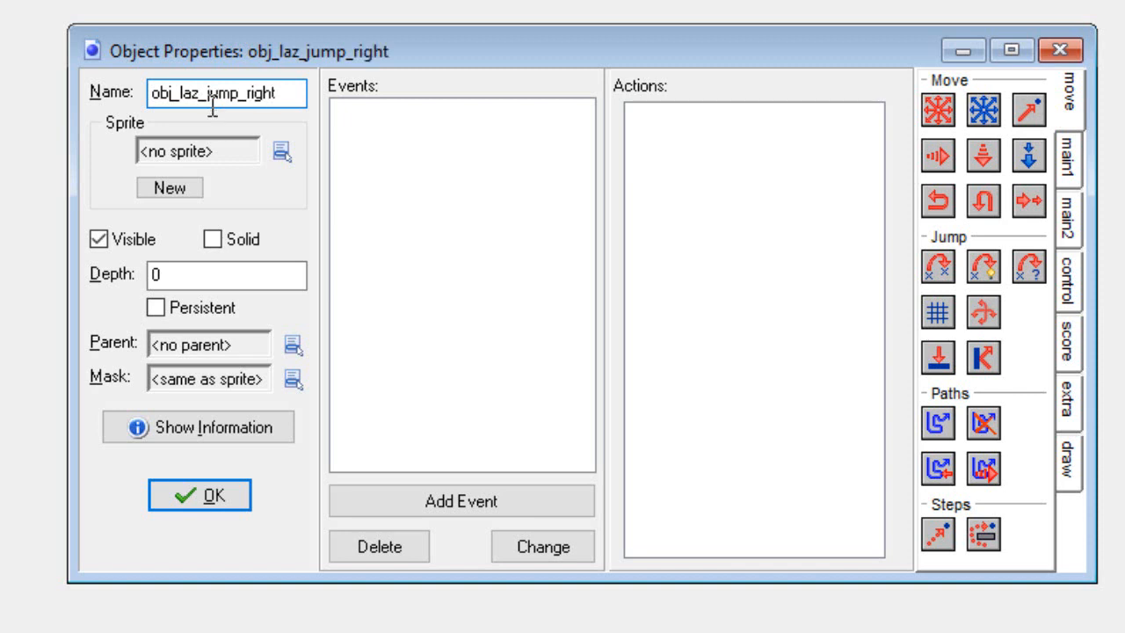
left_click(280, 153)
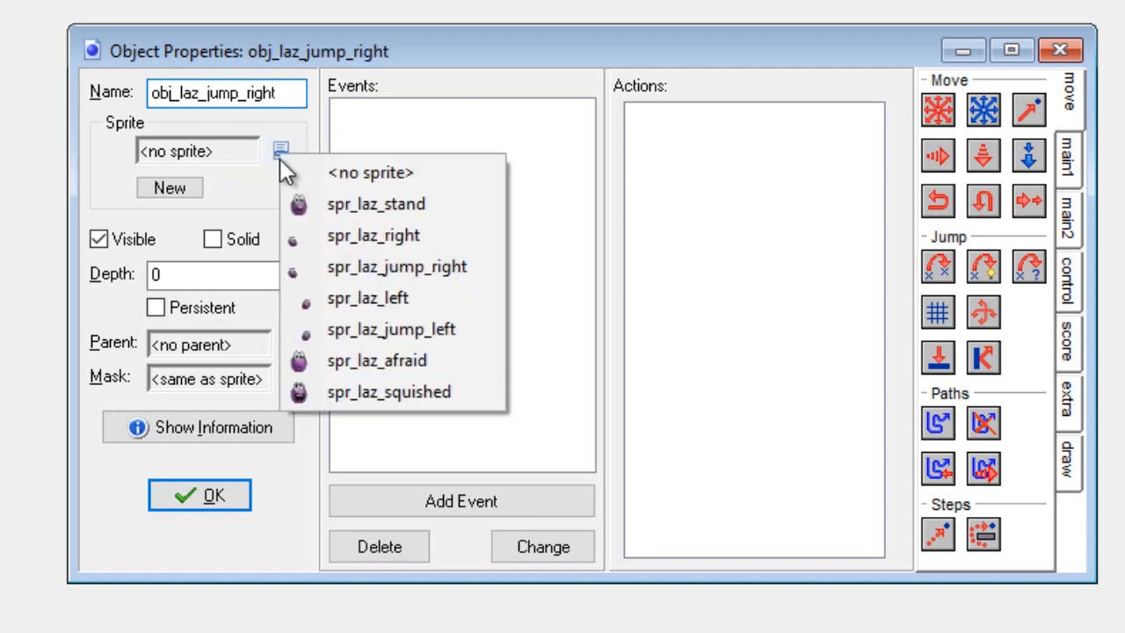
left_click(369, 267)
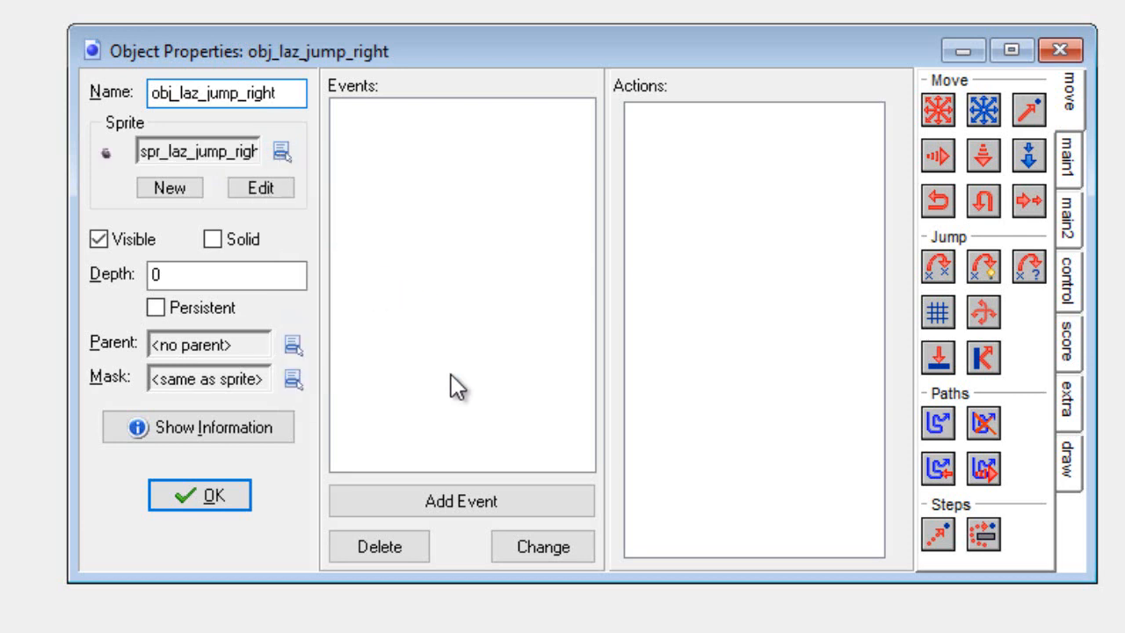
Add an Animation End event to obj_laz_jump_right with a relative Jump to Position action of x 40, y -40
left_click(464, 506)
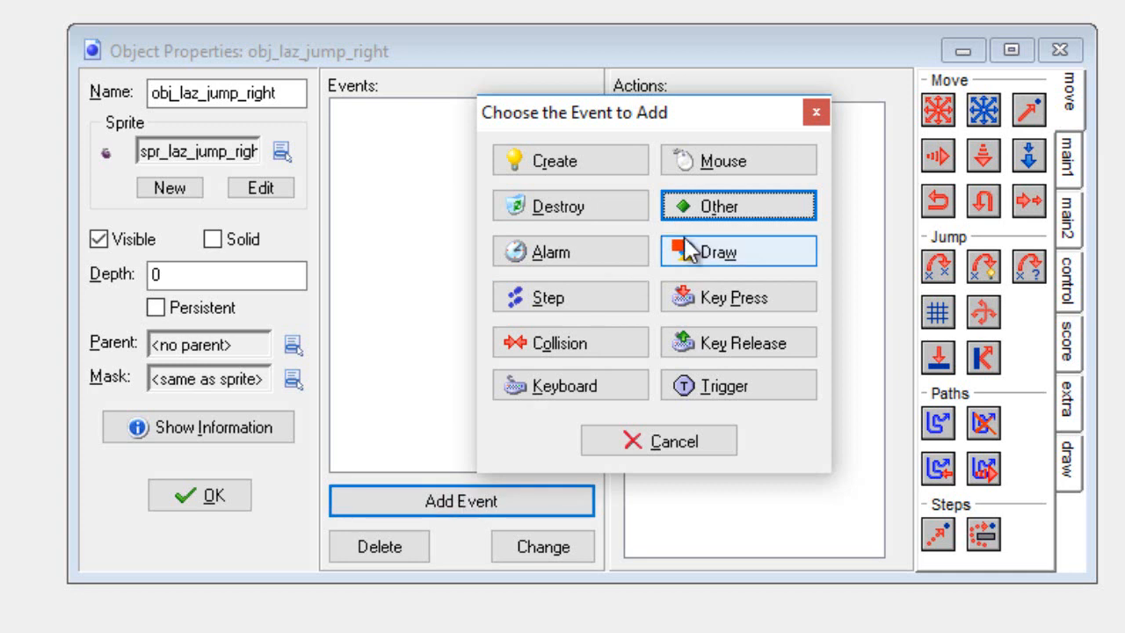
left_click(722, 209)
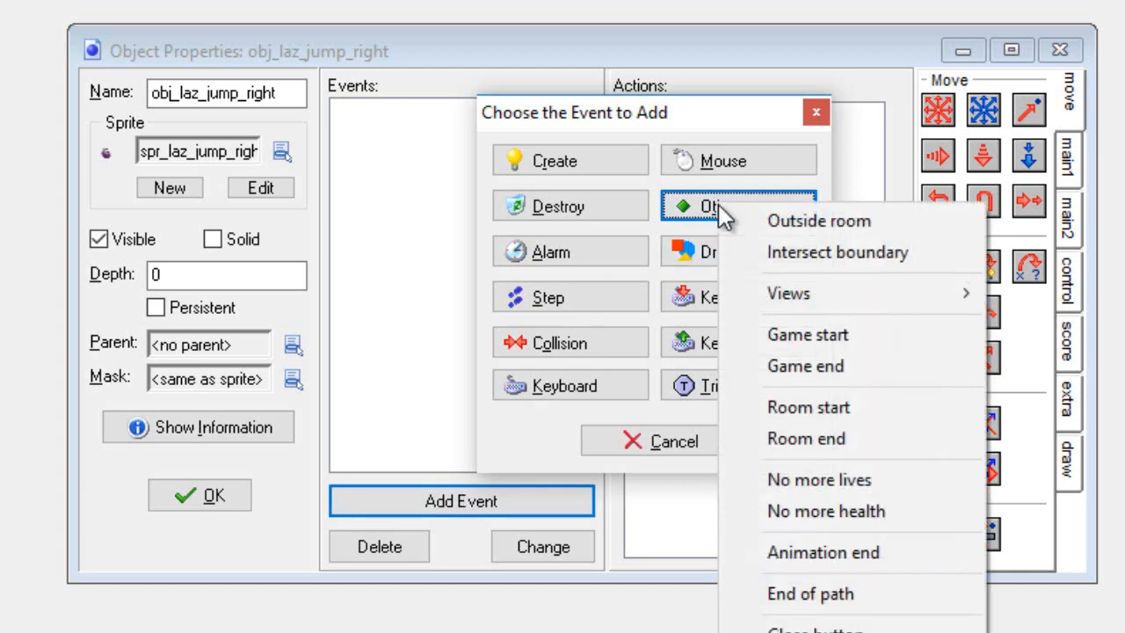
left_click(804, 553)
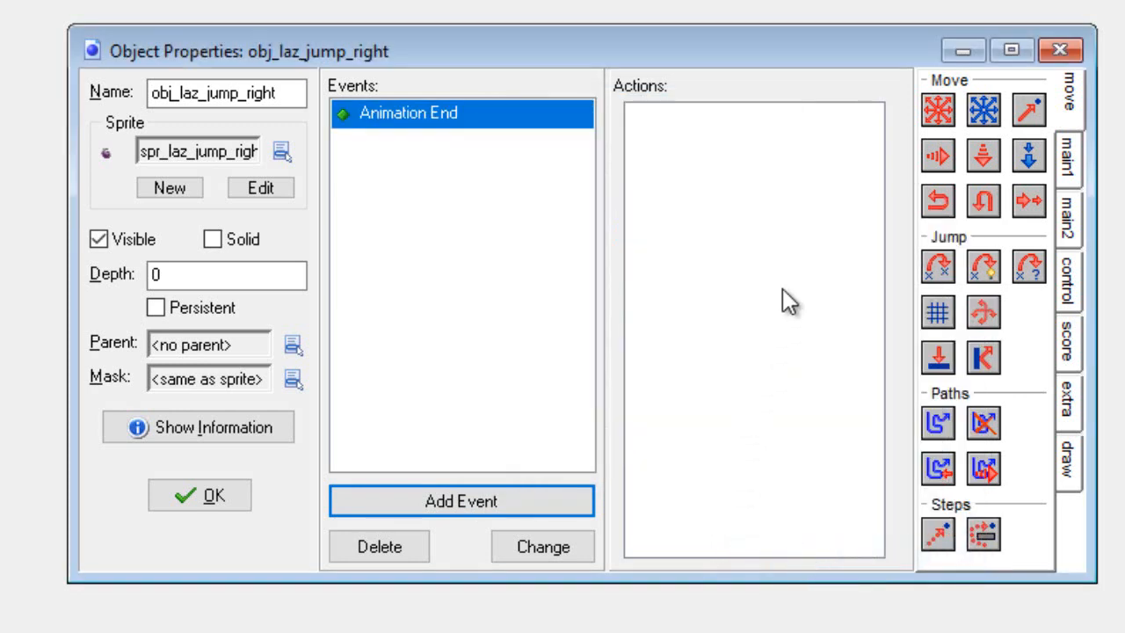
left_click_drag(933, 274, 678, 184)
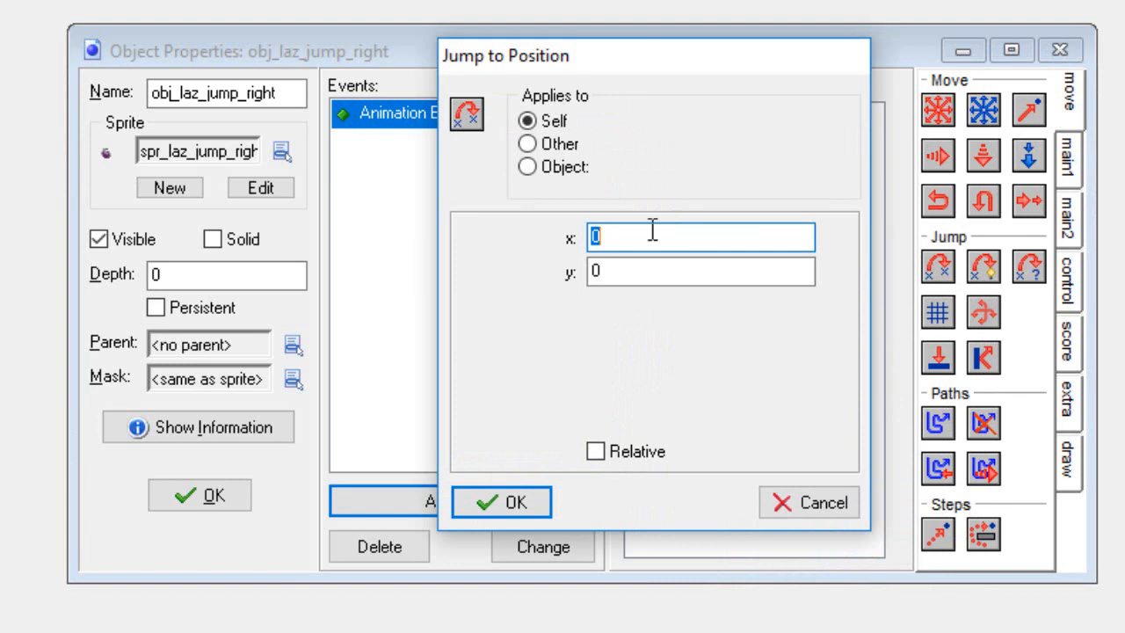
type("40")
left_click(668, 272)
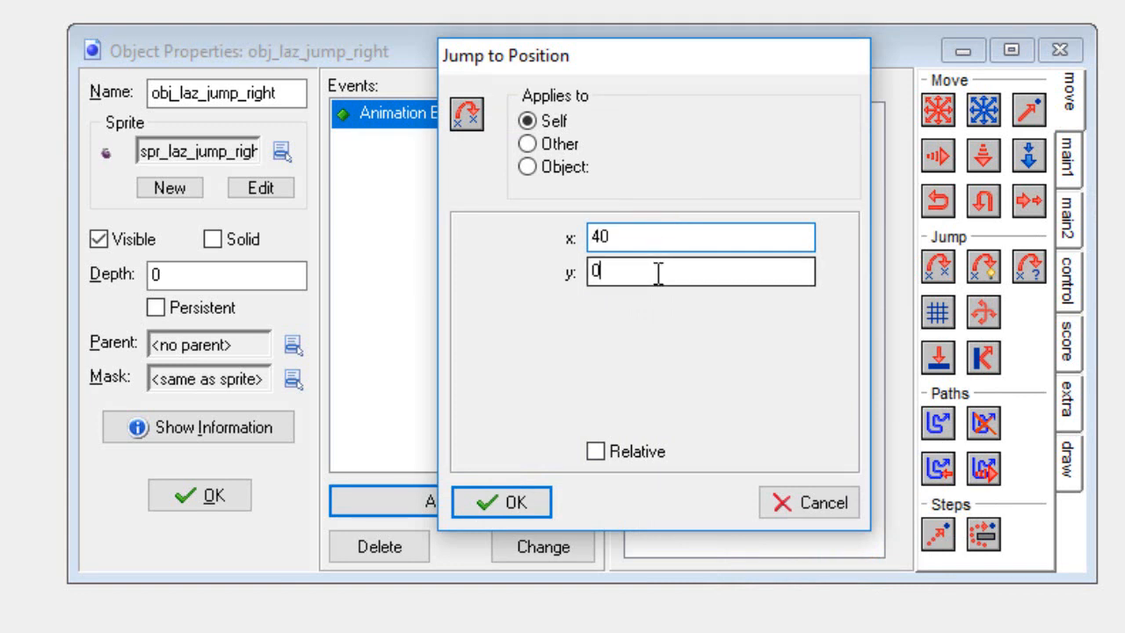
key("BackSpace")
type("-40")
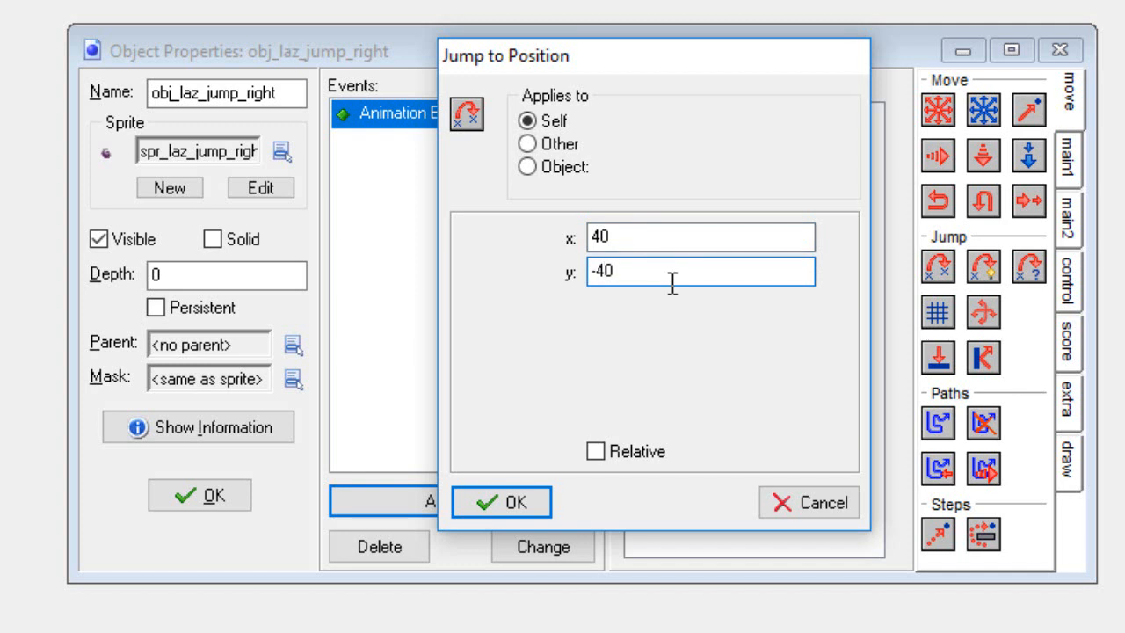
left_click(596, 452)
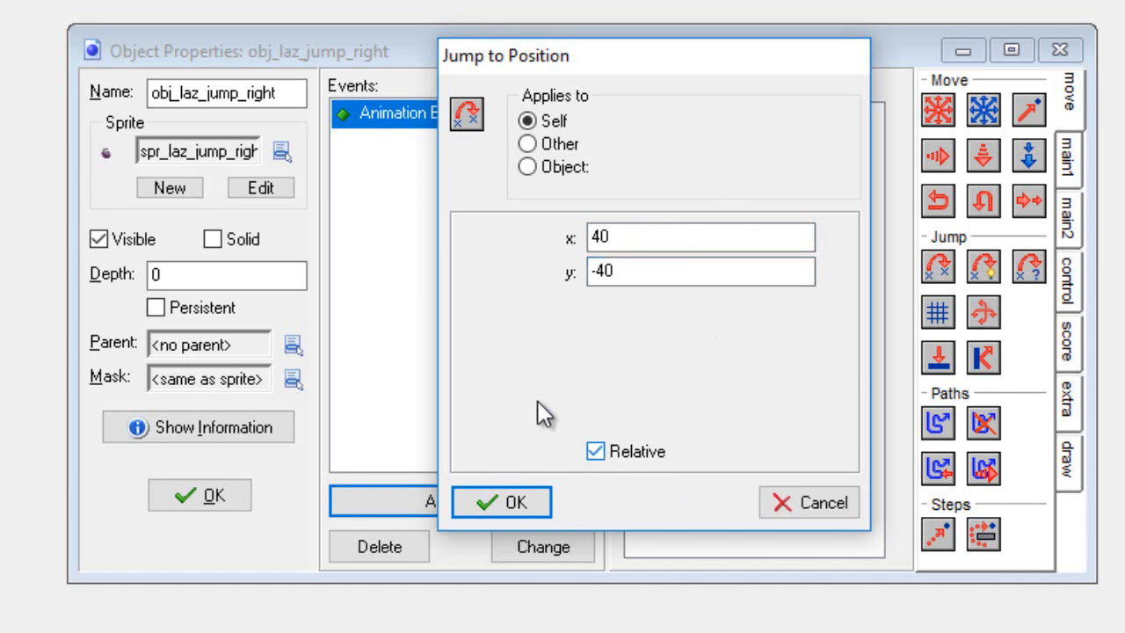
left_click(512, 503)
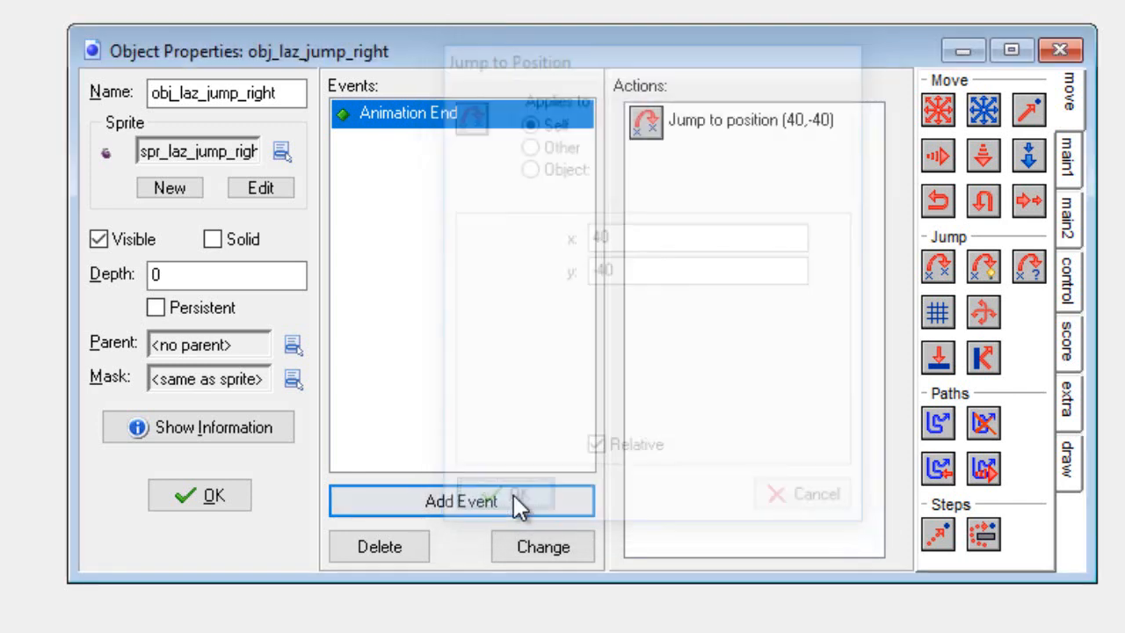
Add a Change Instance action into obj_laz_stand to obj_laz_jump_right's Animation End event and accept the object
left_click(1074, 167)
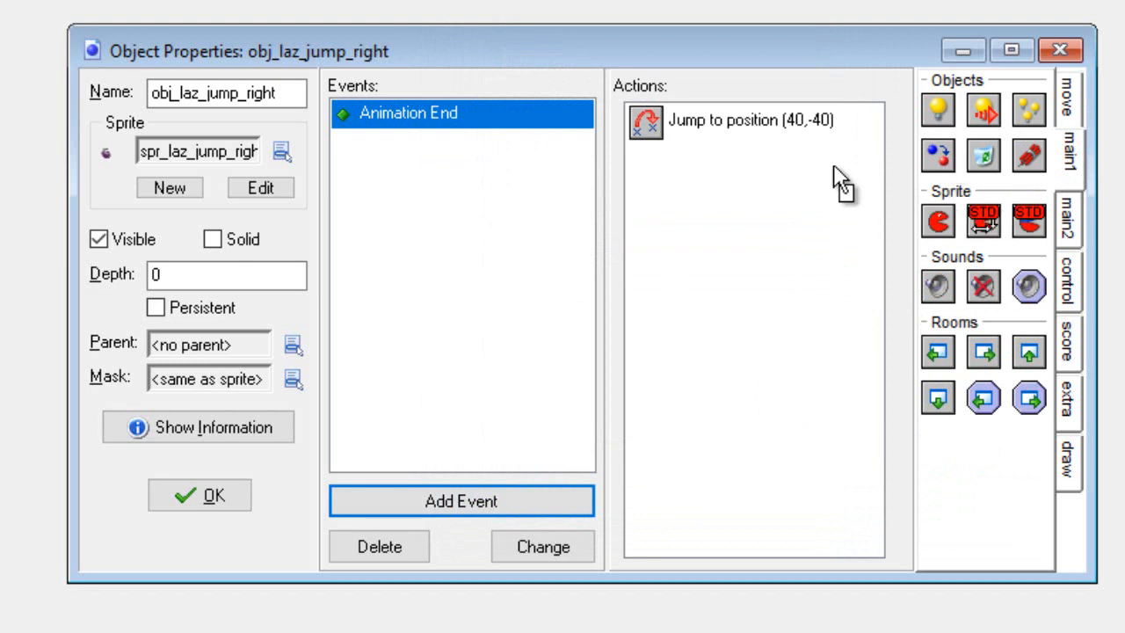
left_click_drag(839, 182, 707, 199)
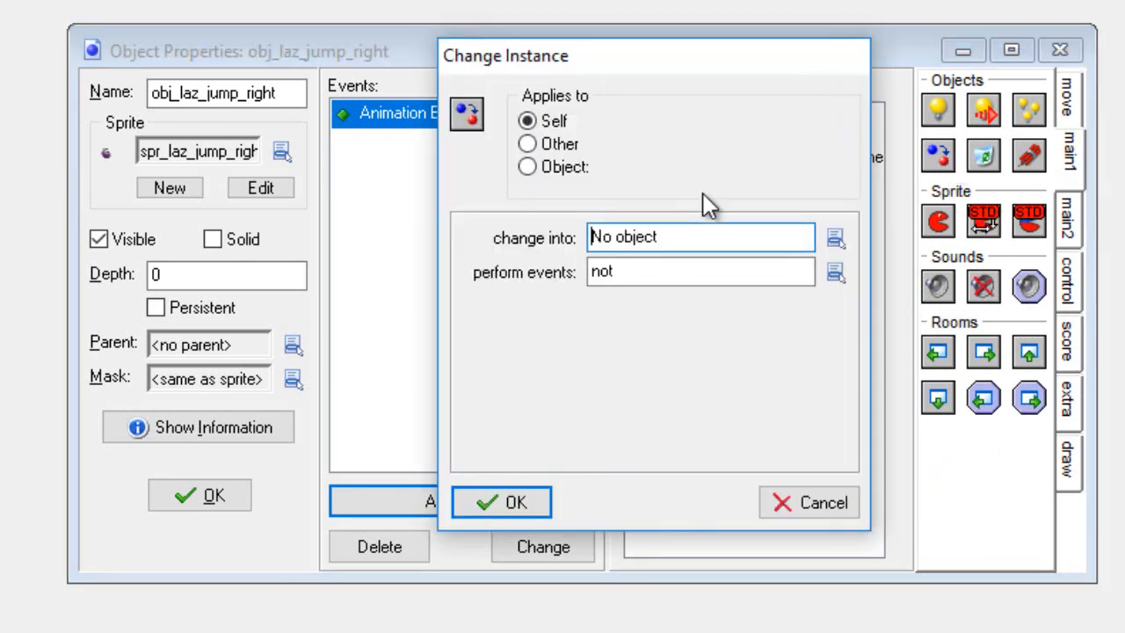
left_click(839, 237)
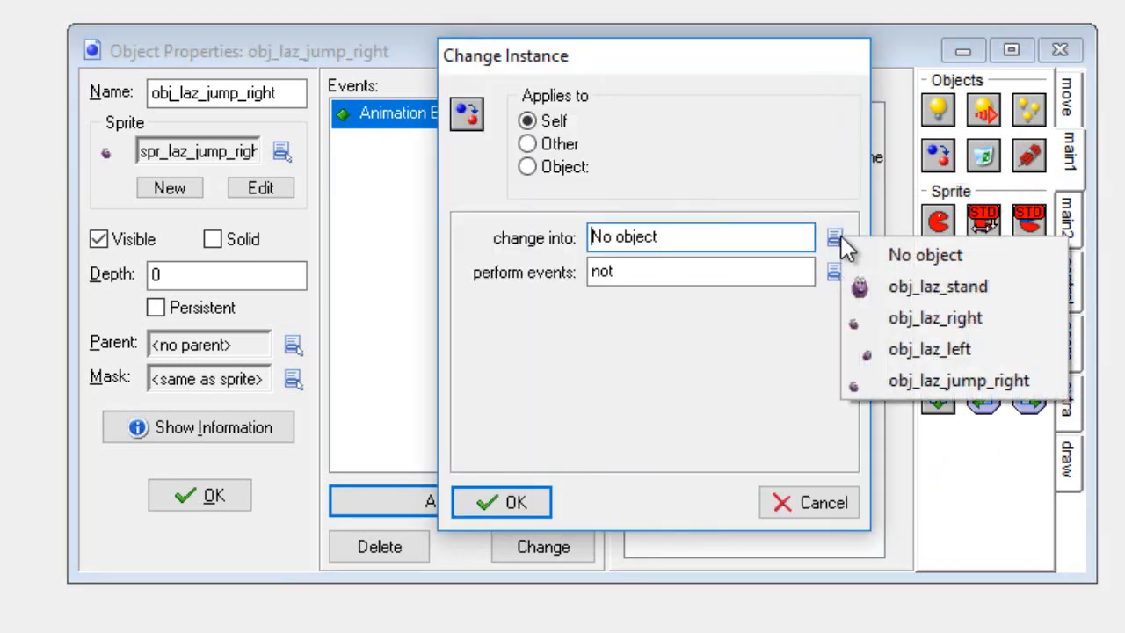
left_click(877, 282)
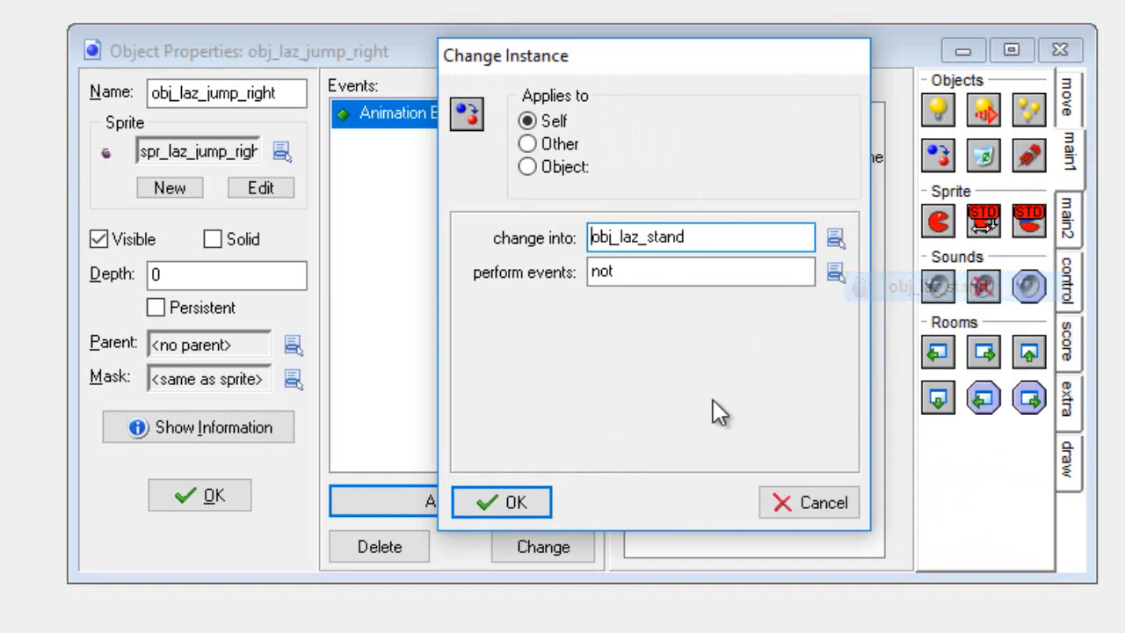
left_click(515, 503)
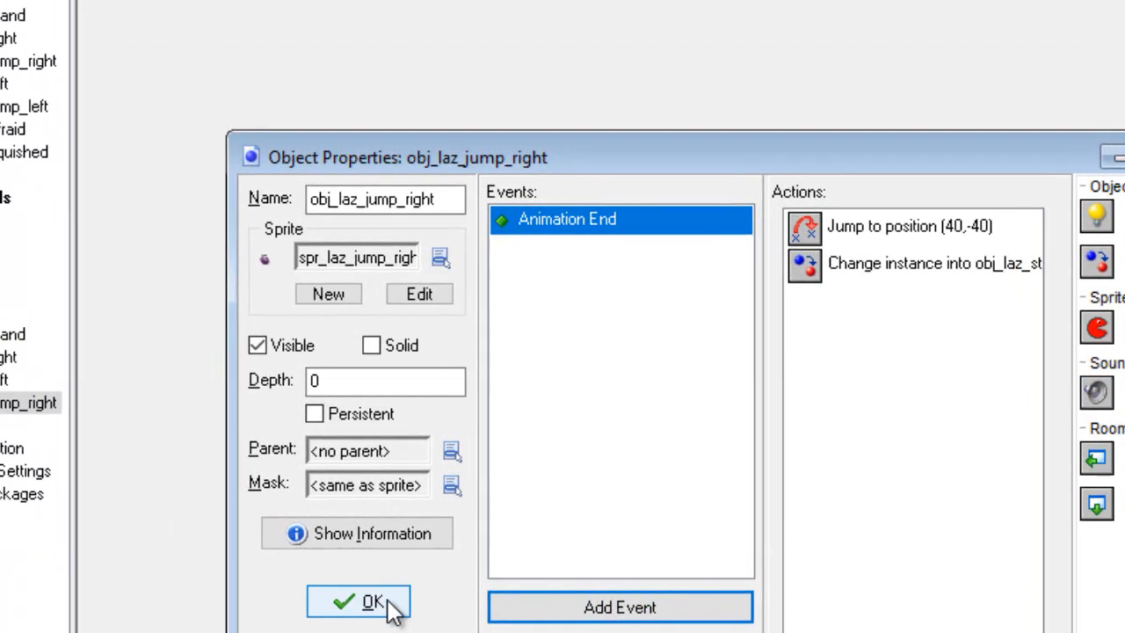
left_click(230, 496)
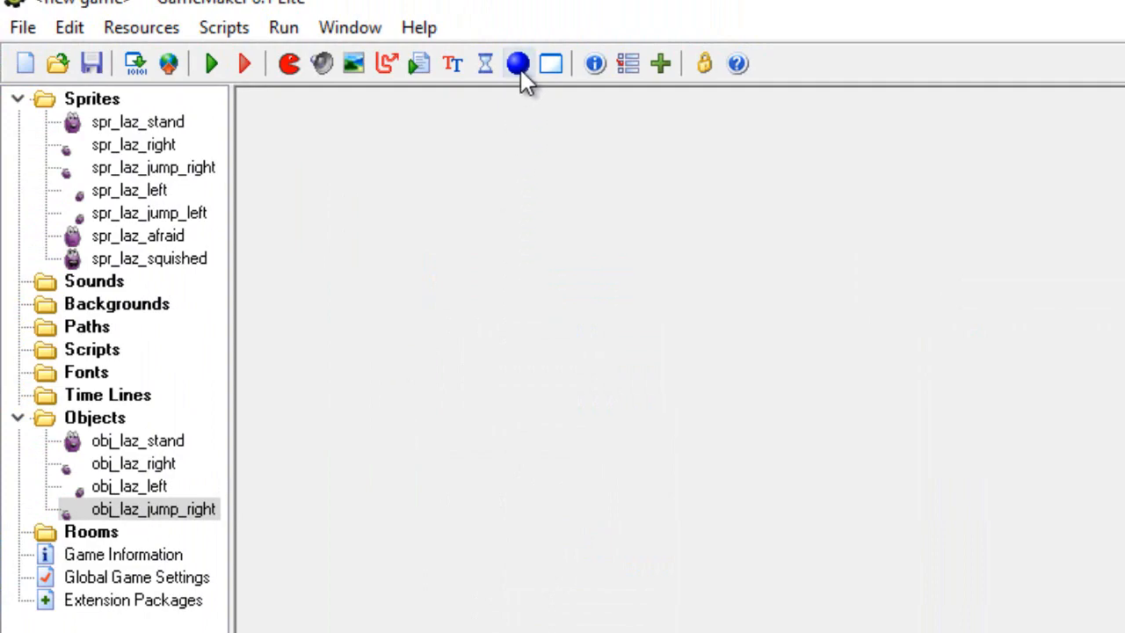
Create a new object named obj_laz_jump_left and give it the spr_laz_jump_left sprite
left_click(518, 64)
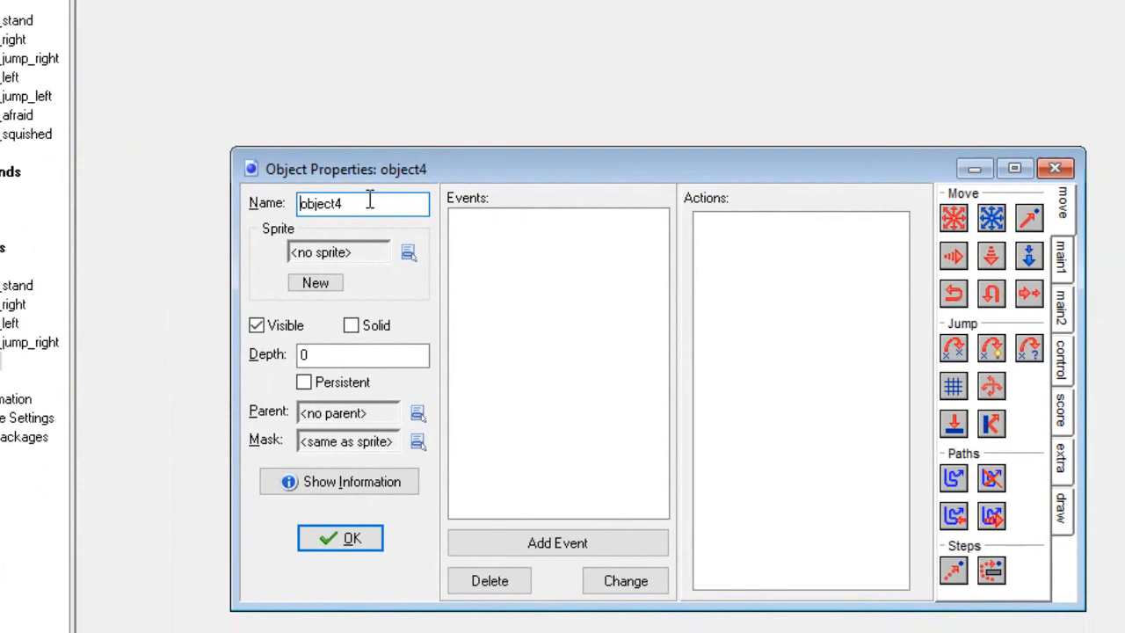
key("BackSpace")
key("BackSpace")
key("BackSpace")
key("BackSpace")
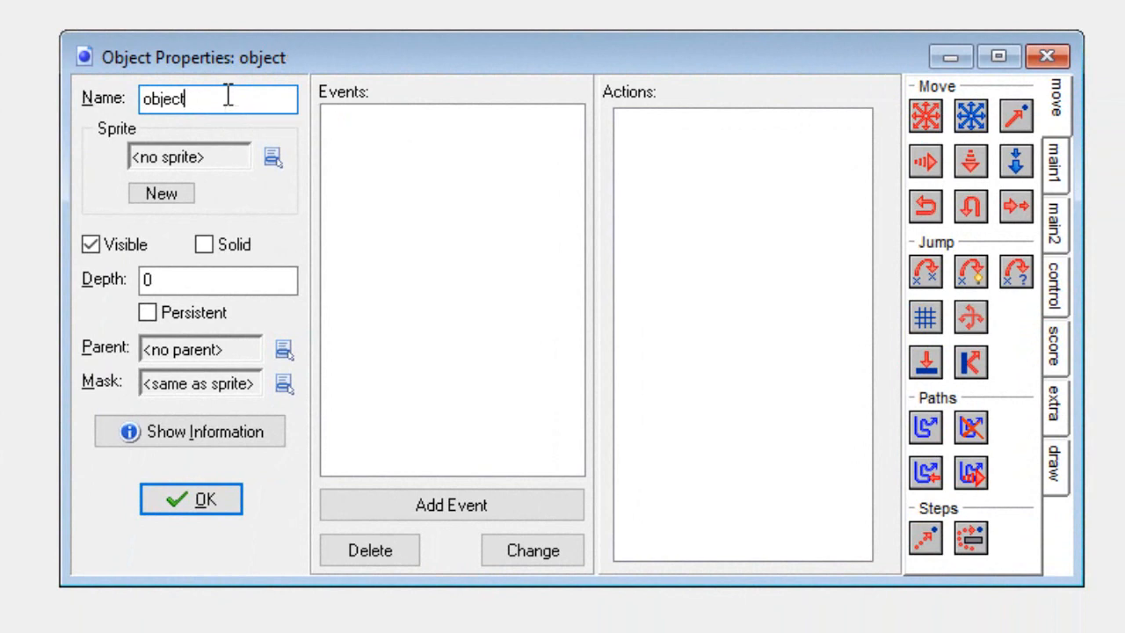
type("_laz_jum")
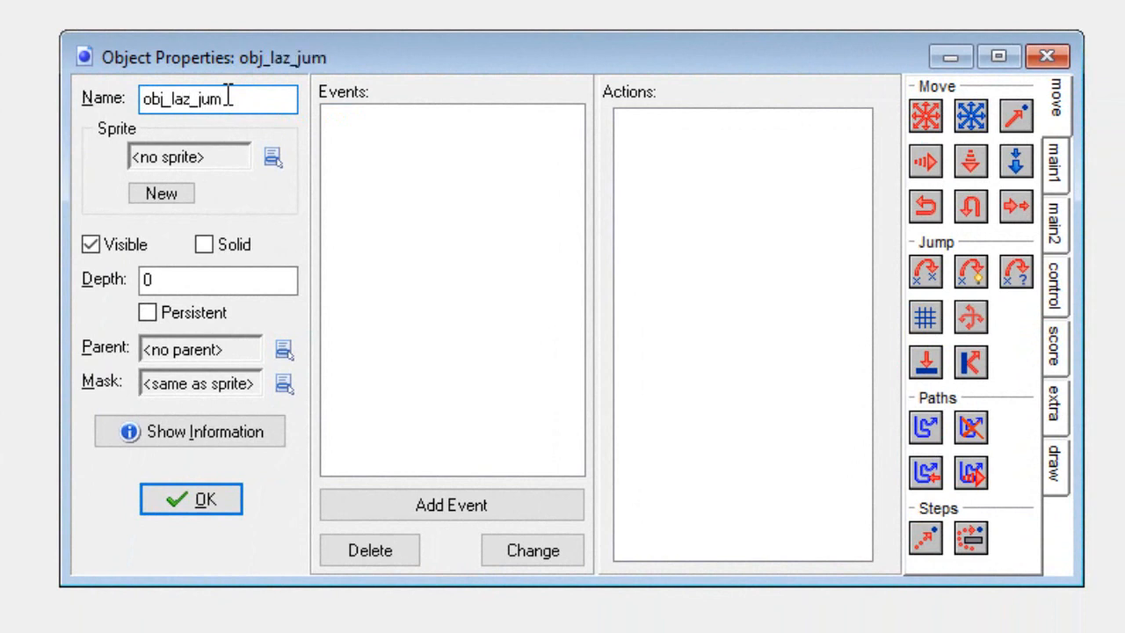
type("p_left")
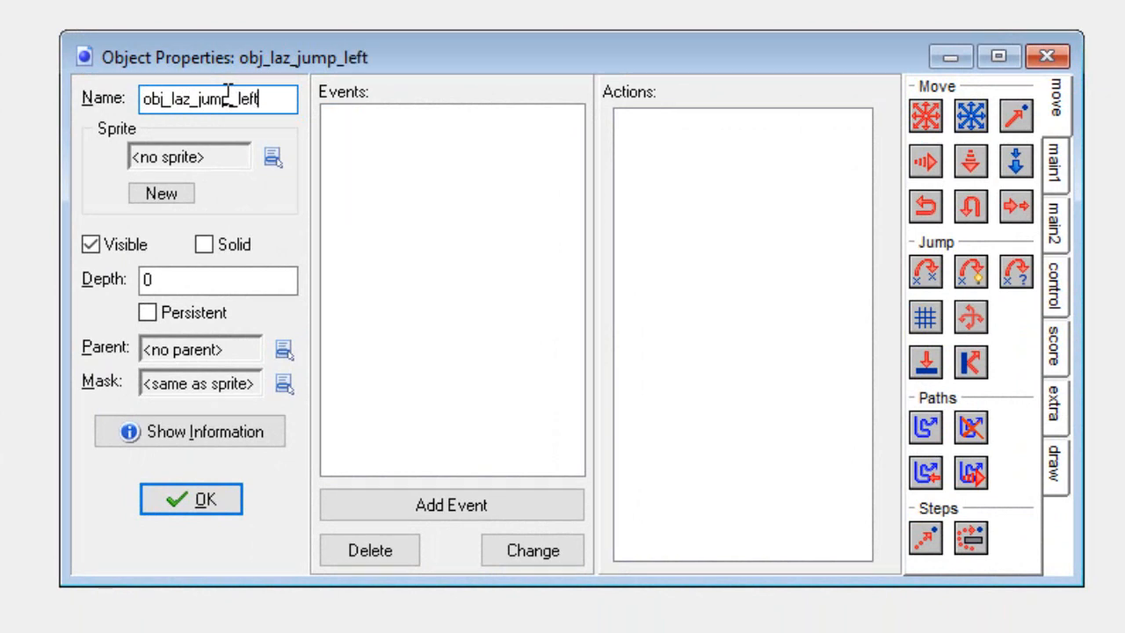
left_click(273, 156)
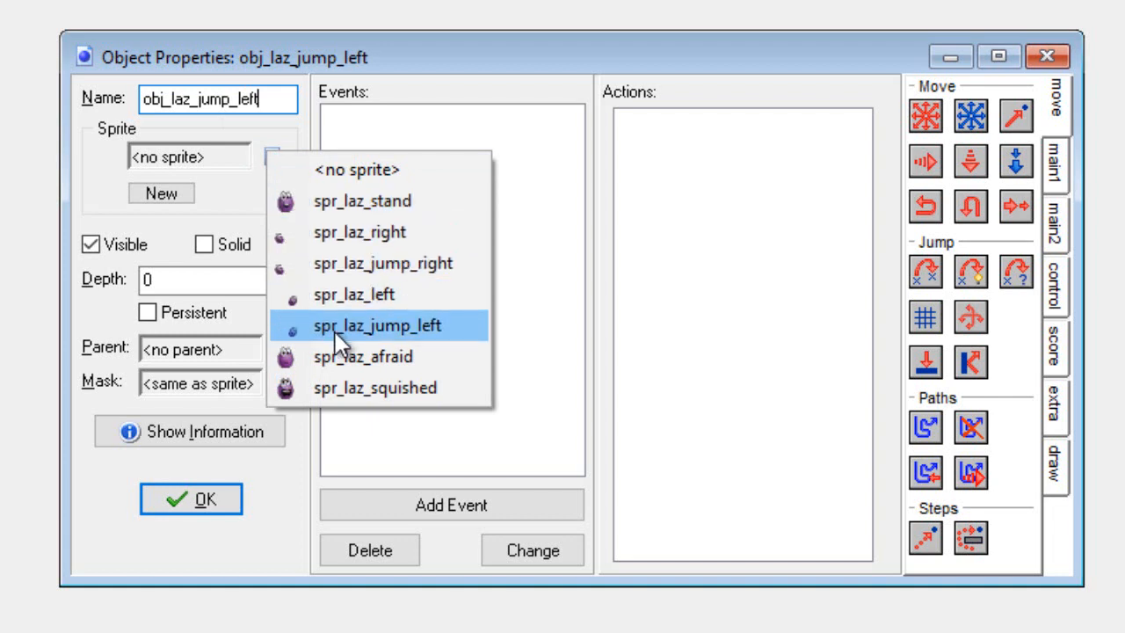
left_click(394, 331)
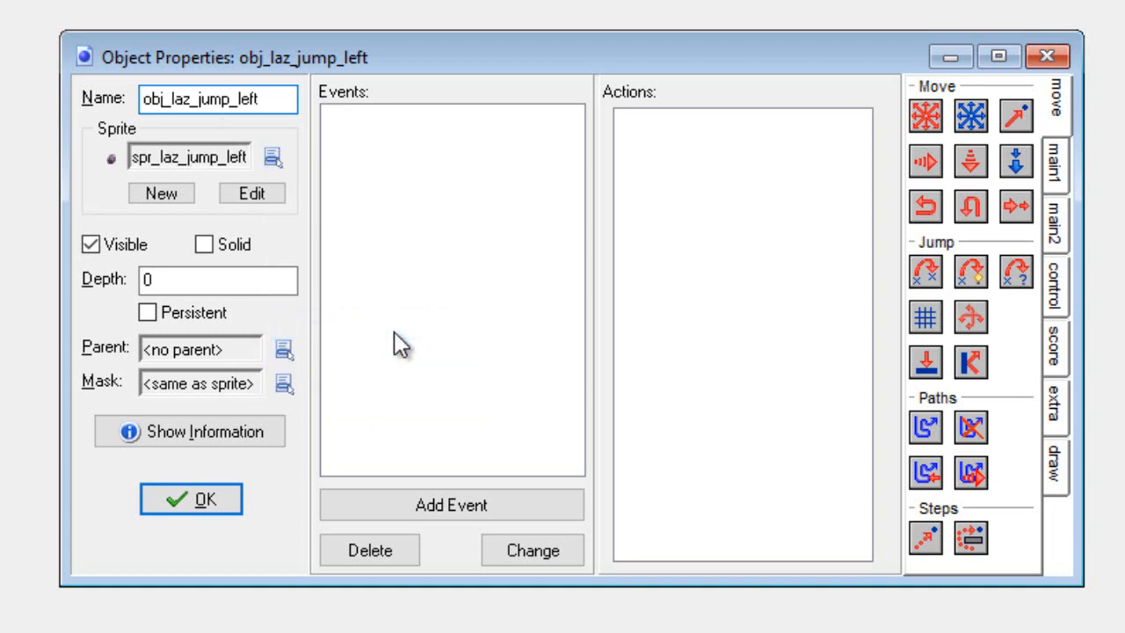
Add an Animation End event to obj_laz_jump_left
left_click(492, 509)
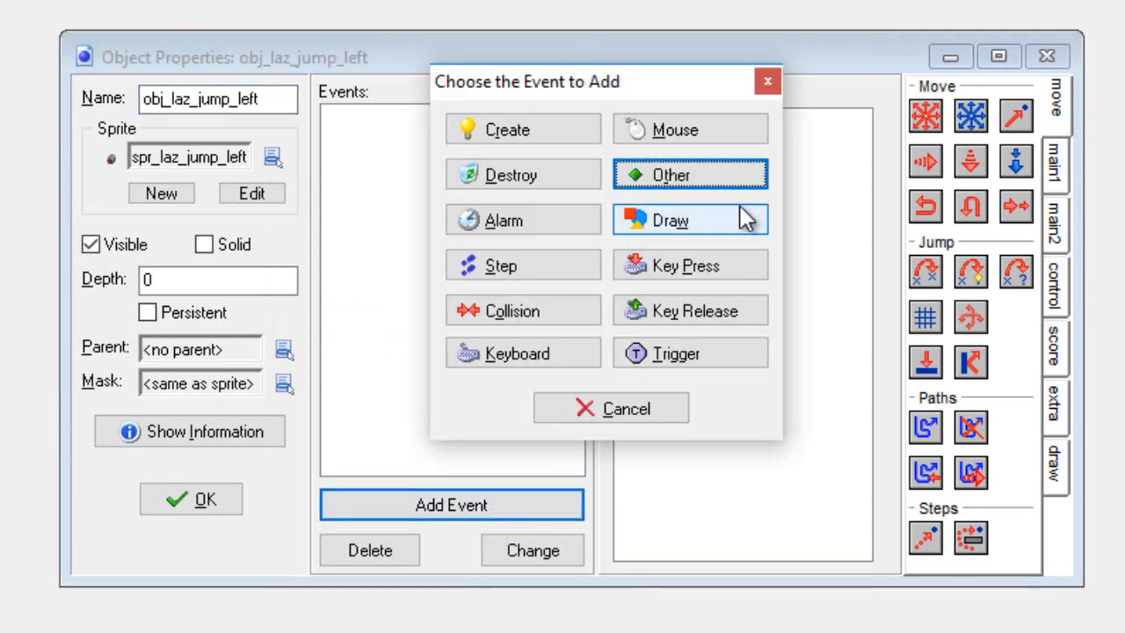
left_click(737, 172)
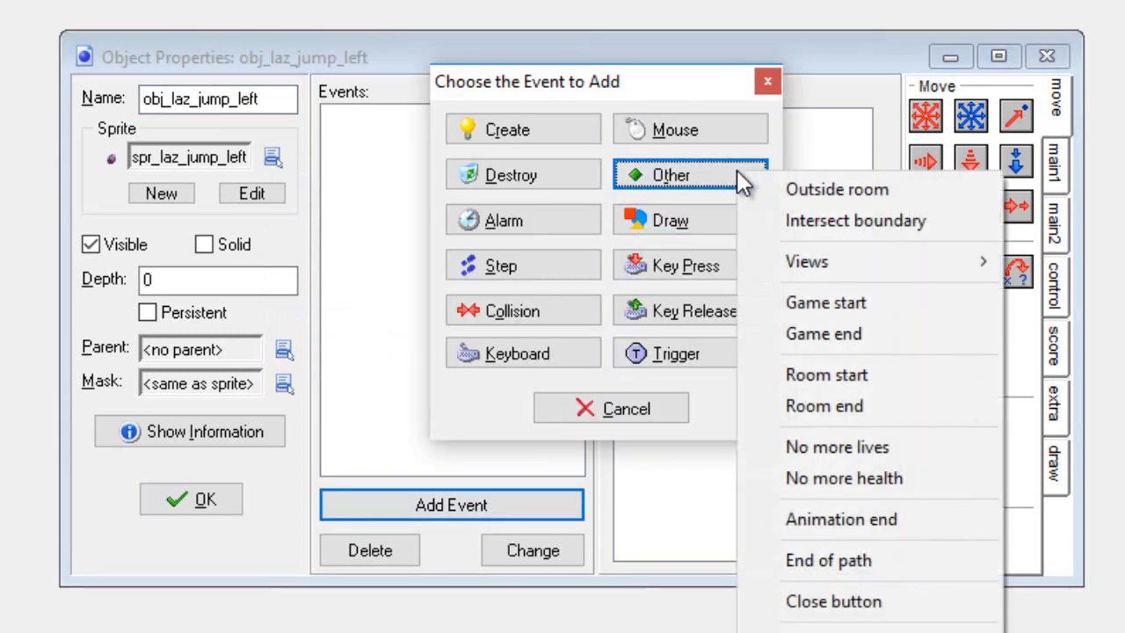
left_click(836, 519)
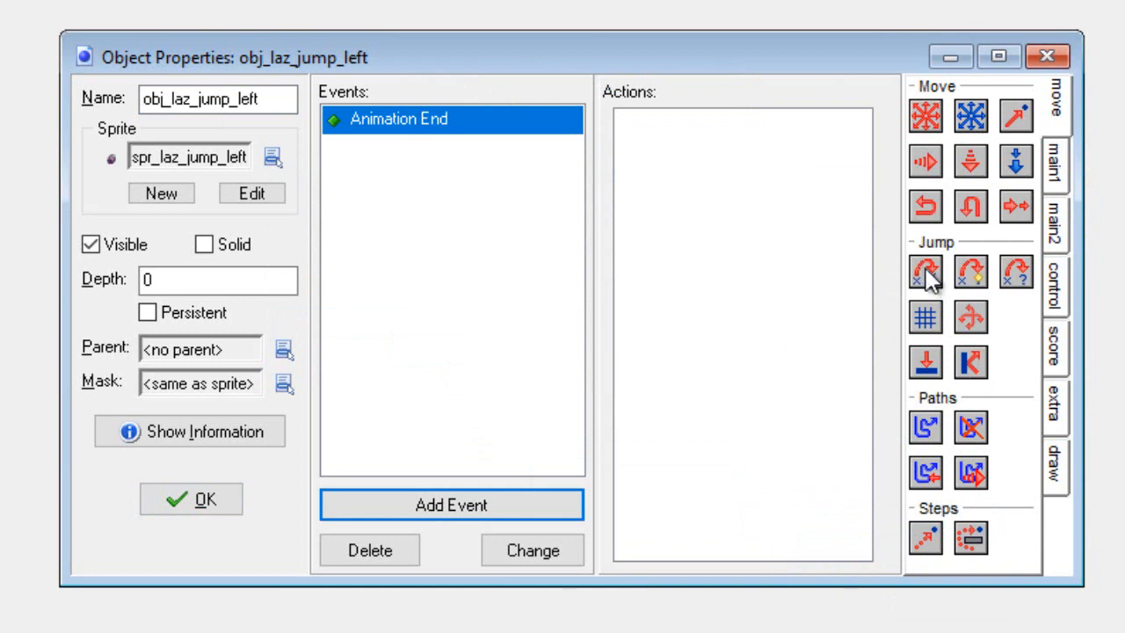
Add a relative Jump to Position action of x -40, y -40 to obj_laz_jump_left's Animation End event
left_click_drag(927, 277, 695, 195)
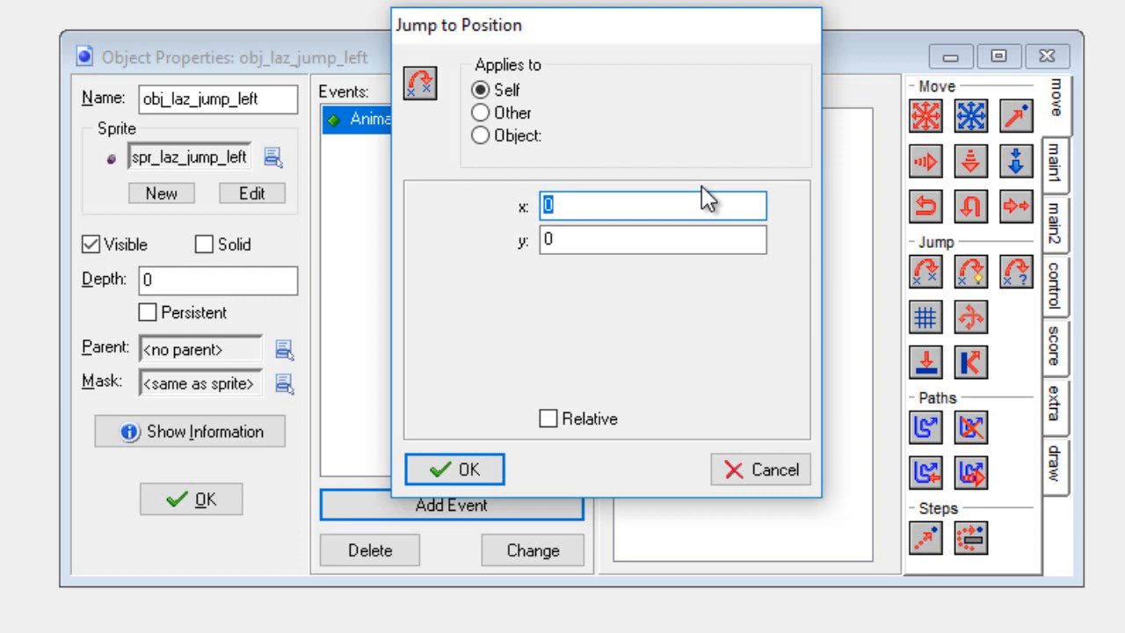
type("-40")
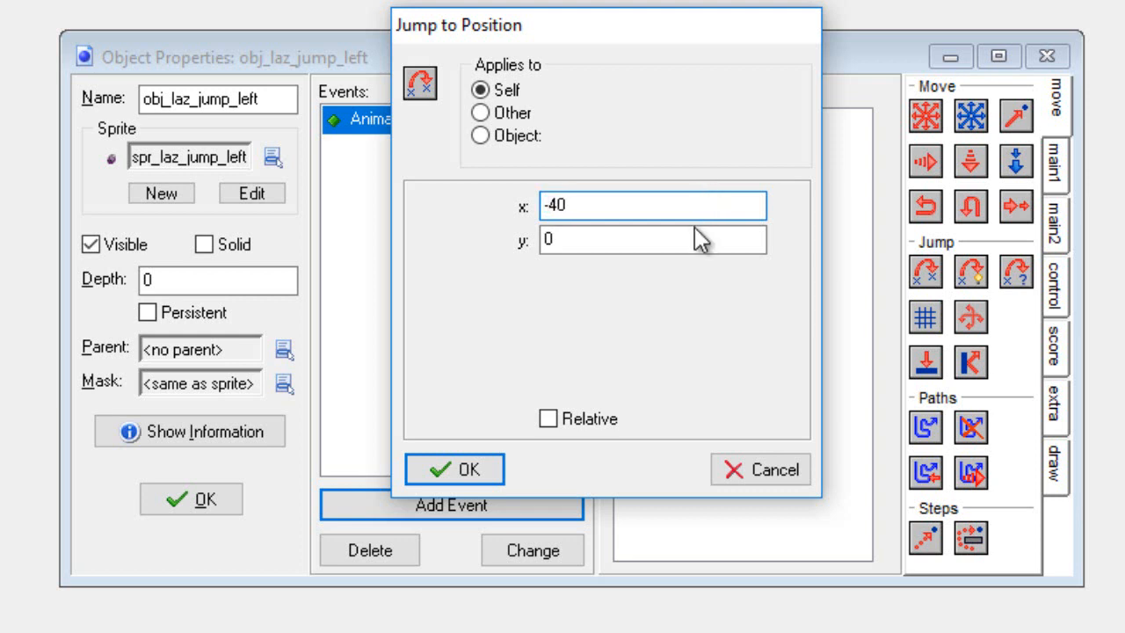
left_click(695, 239)
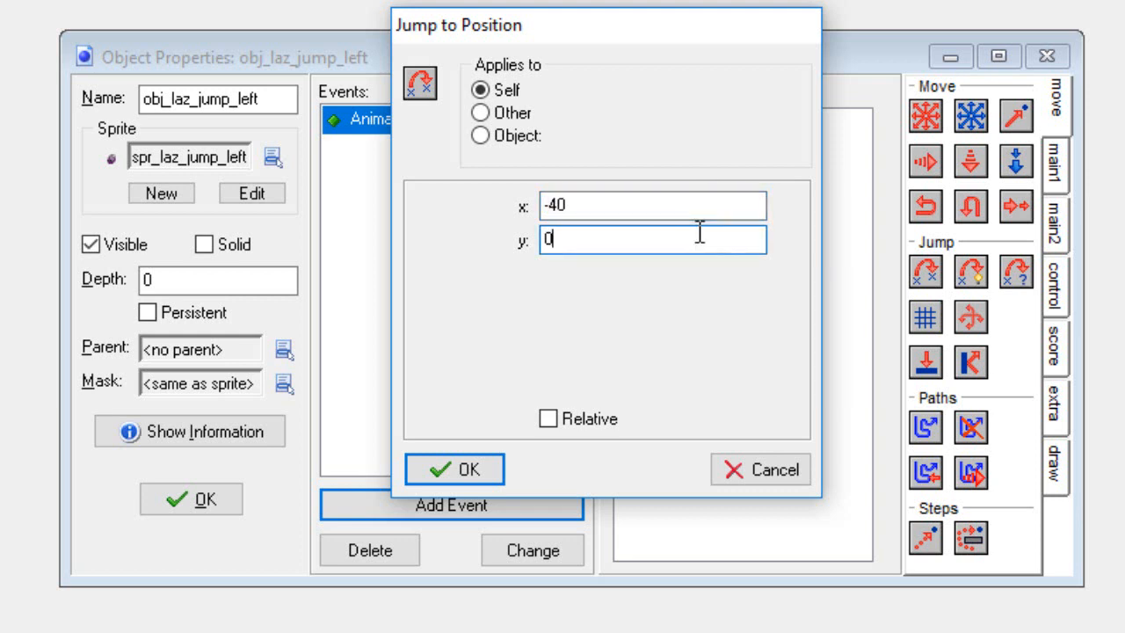
key("BackSpace")
type("-40")
left_click(548, 418)
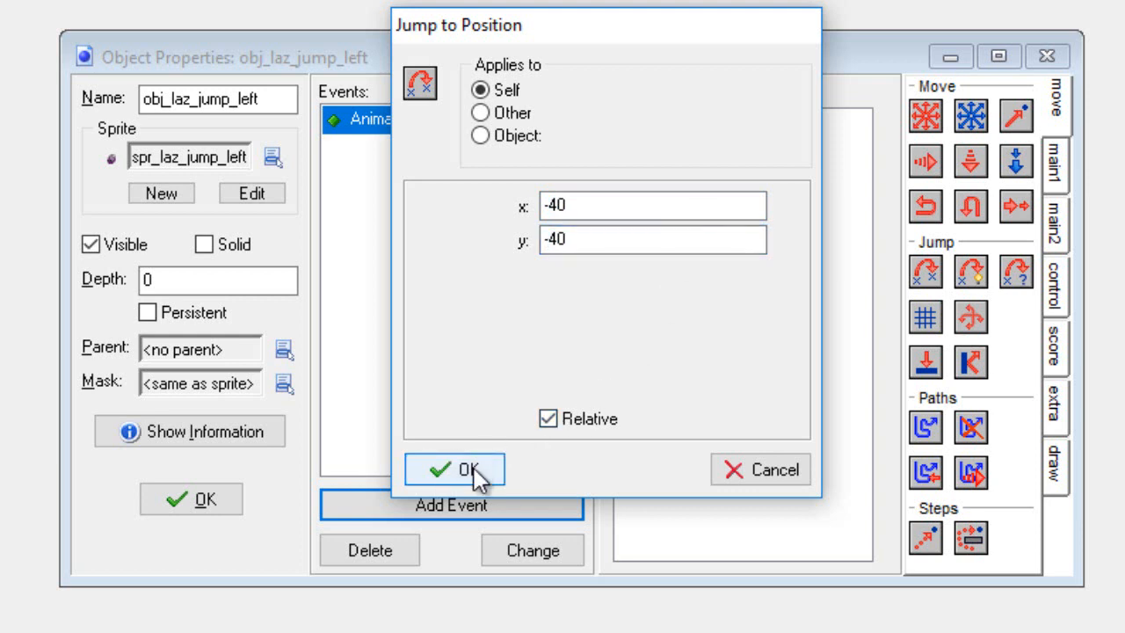
left_click(467, 470)
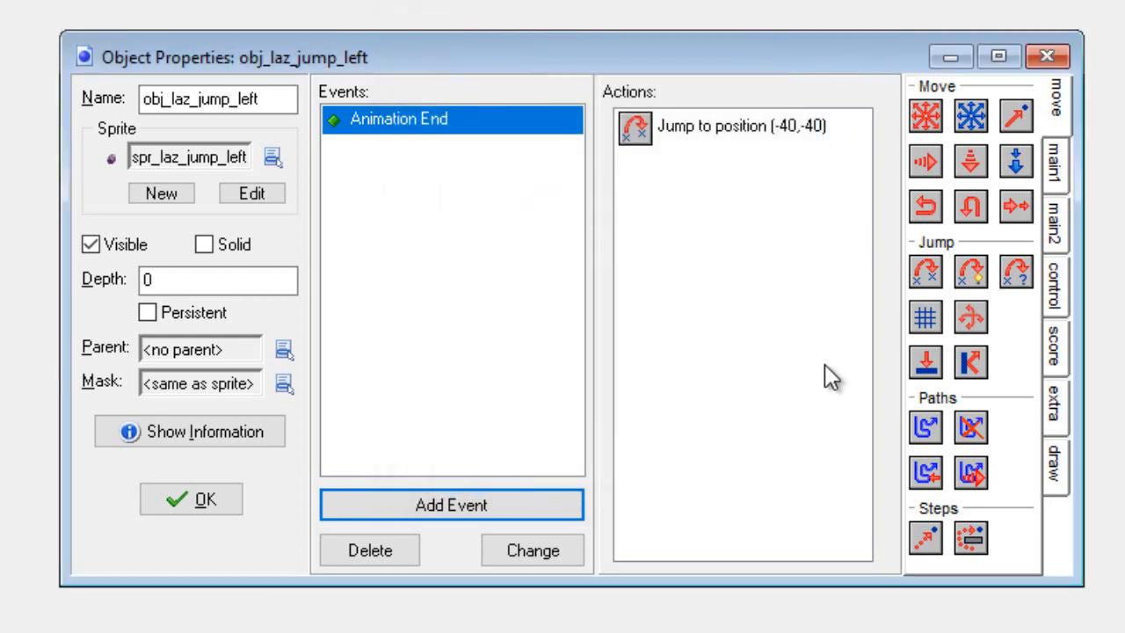
Add a Change Instance action into obj_laz_stand to obj_laz_jump_left's Animation End event and accept the object
left_click(1057, 172)
left_click_drag(886, 195, 736, 216)
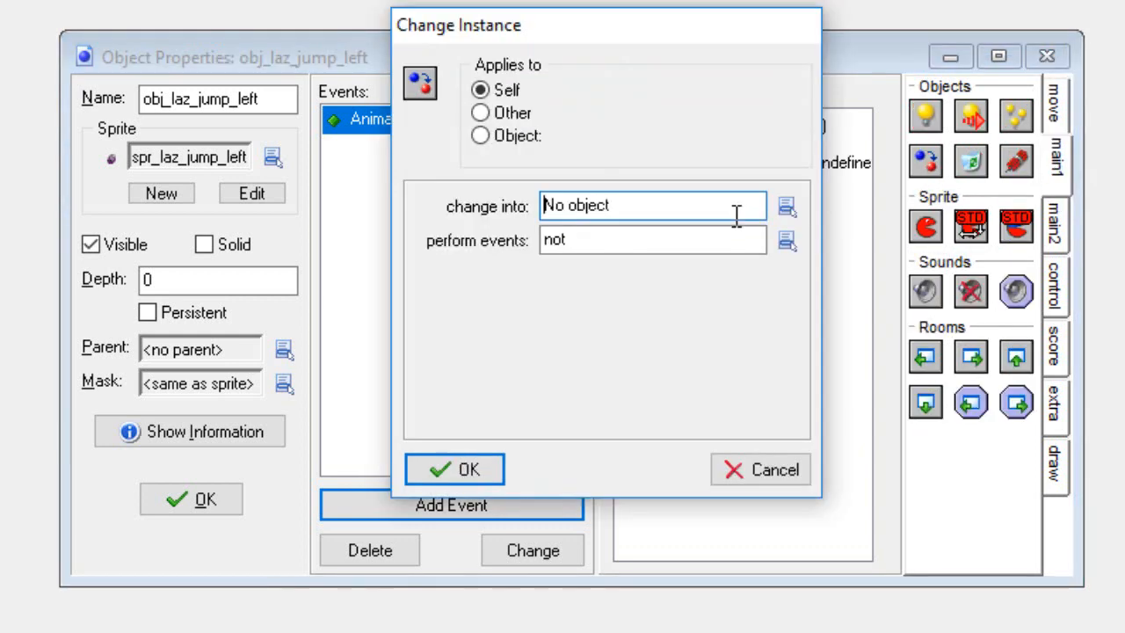
left_click(787, 211)
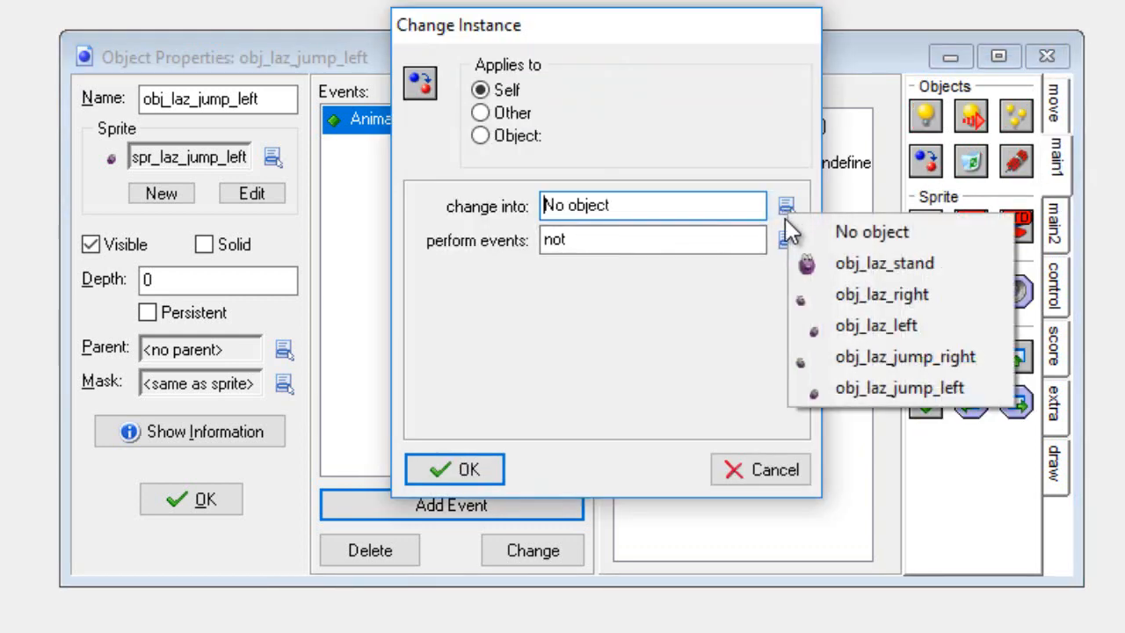
left_click(831, 261)
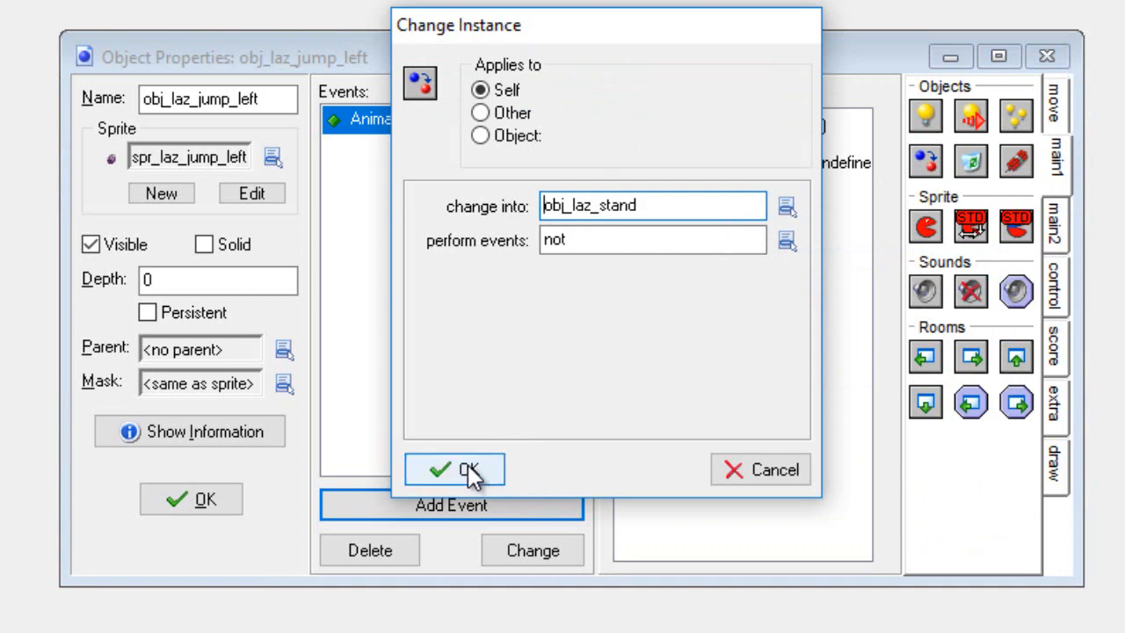
left_click(468, 472)
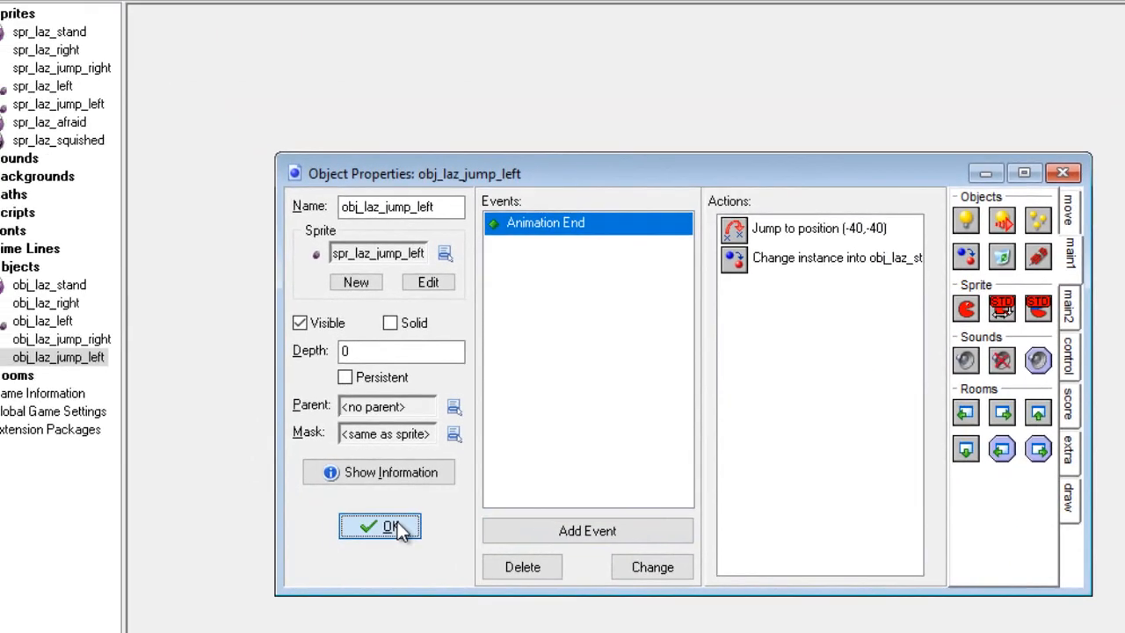
left_click(288, 514)
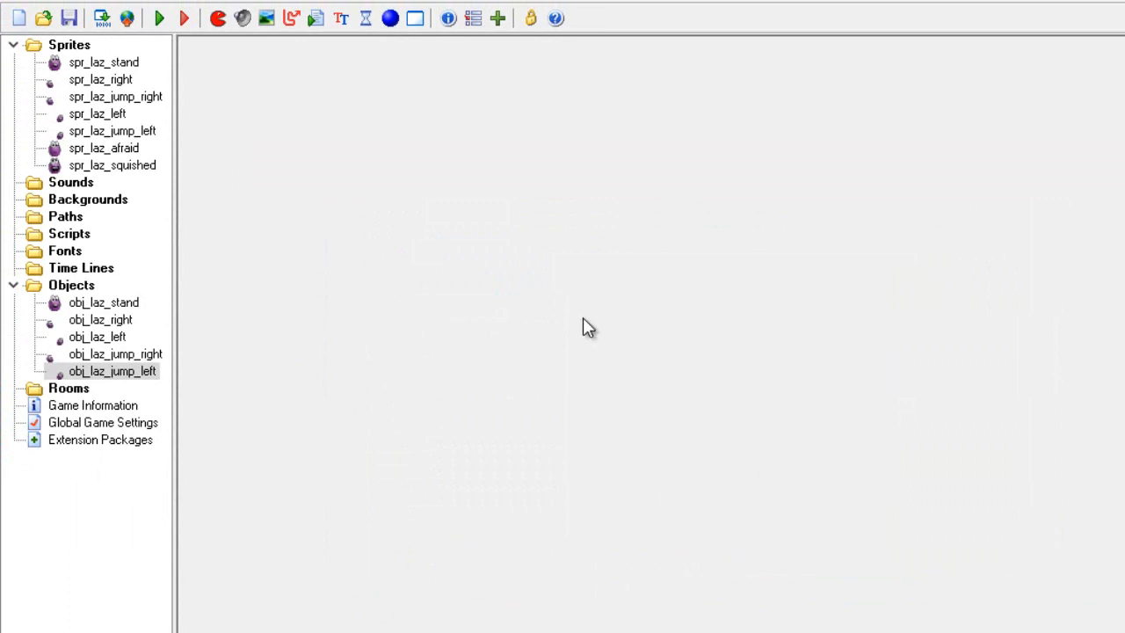
Create a new object named obj_laz_squished and give it the spr_laz_squished sprite
left_click(393, 22)
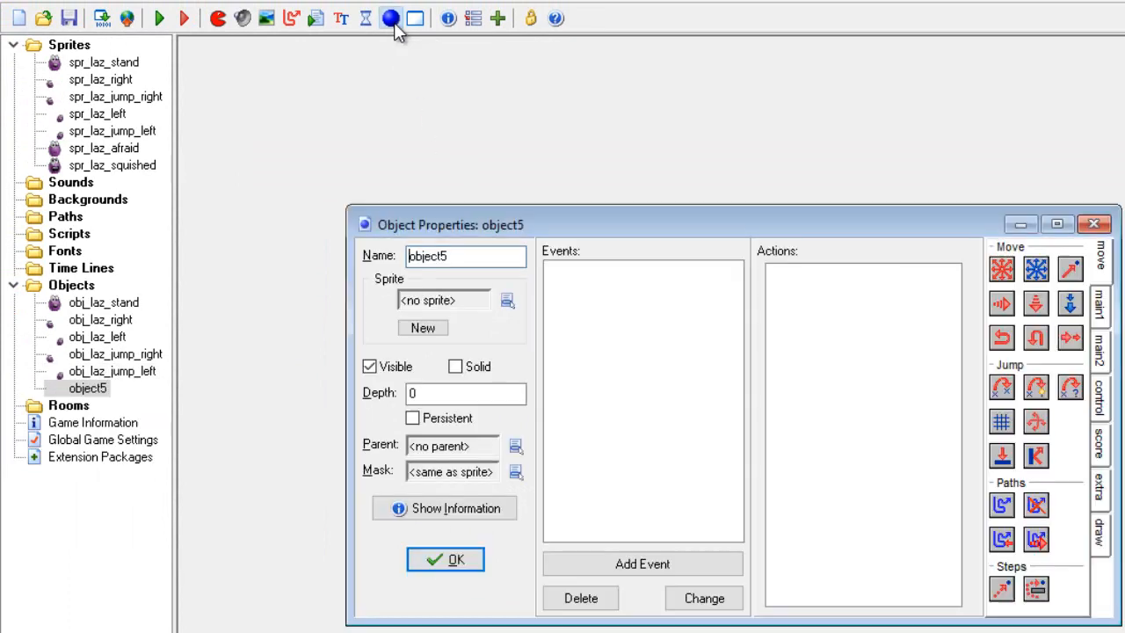
left_click(492, 255)
key("BackSpace")
key("BackSpace")
key("BackSpace")
key("BackSpace")
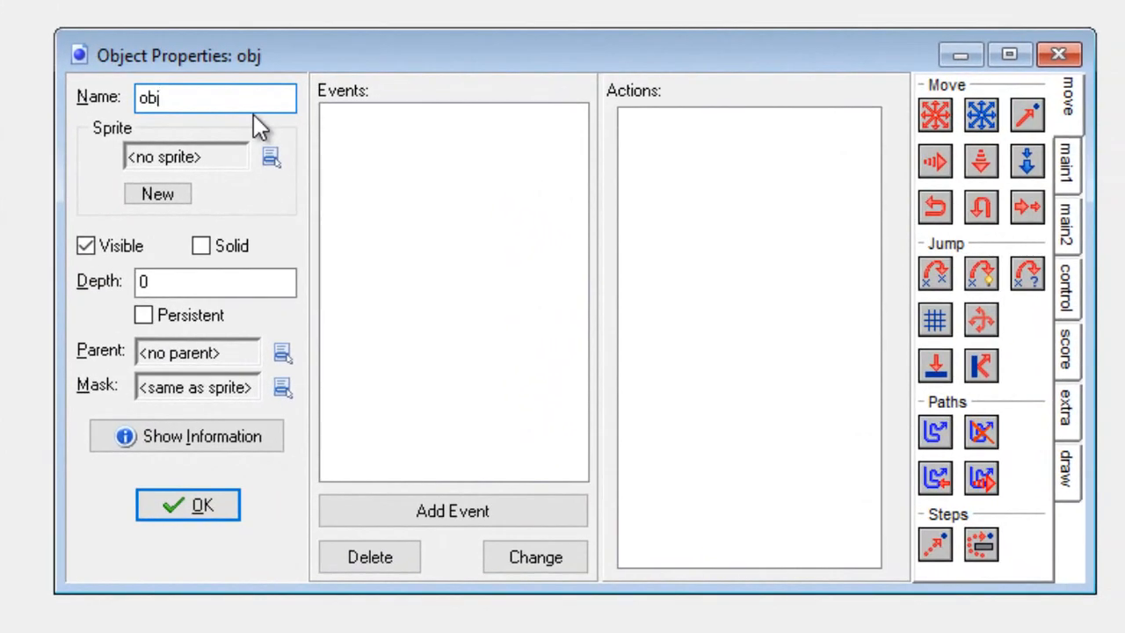
type("_laz_squished")
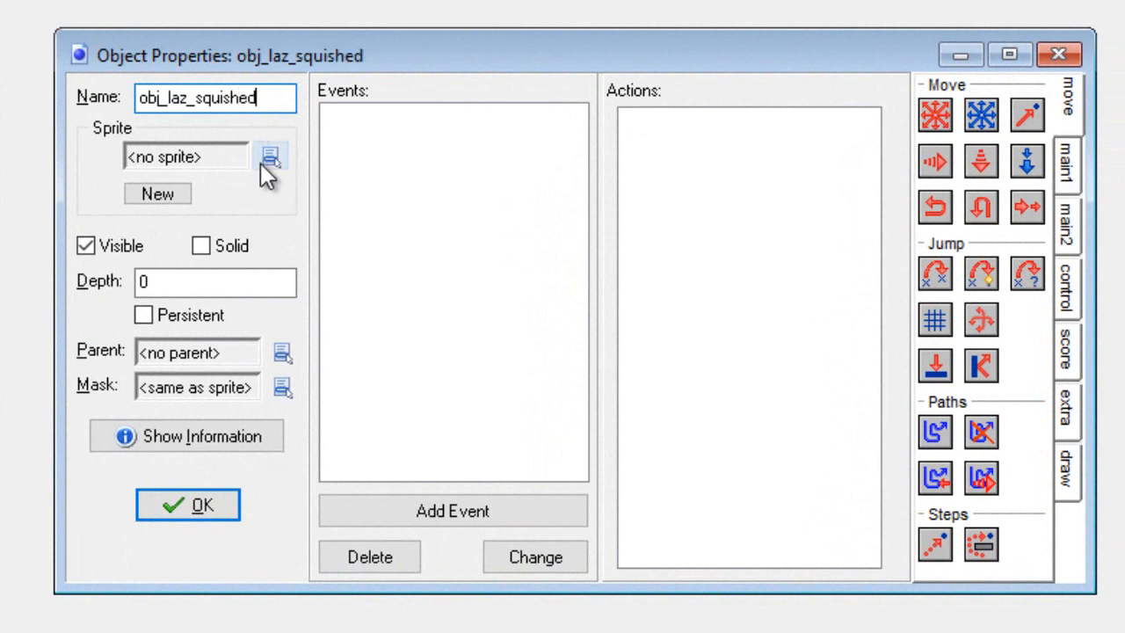
left_click(269, 158)
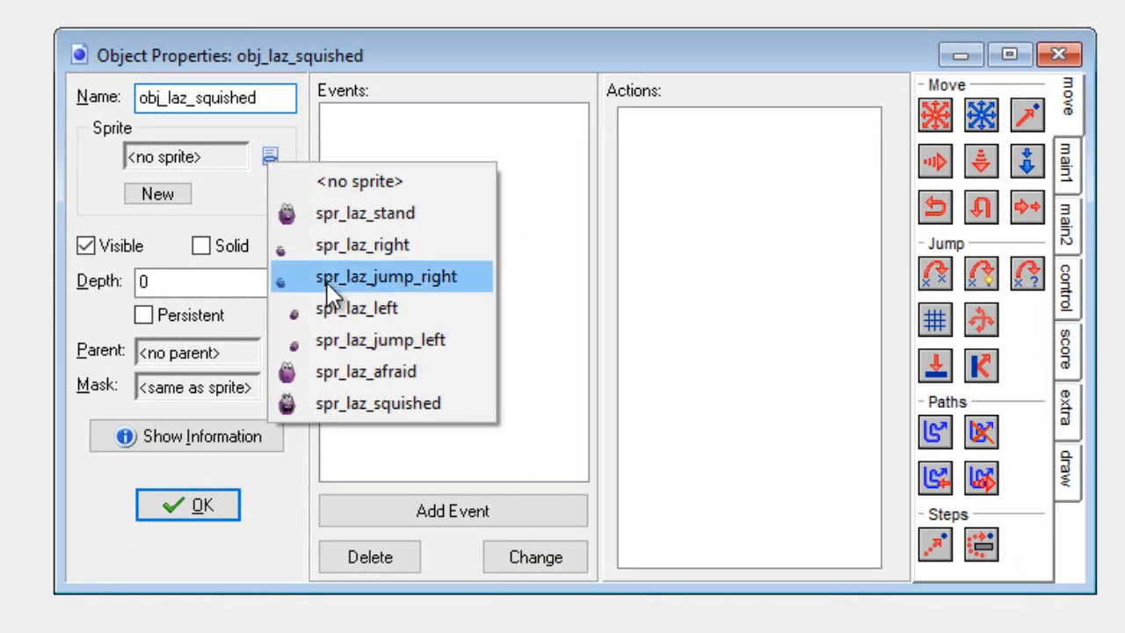
left_click(363, 406)
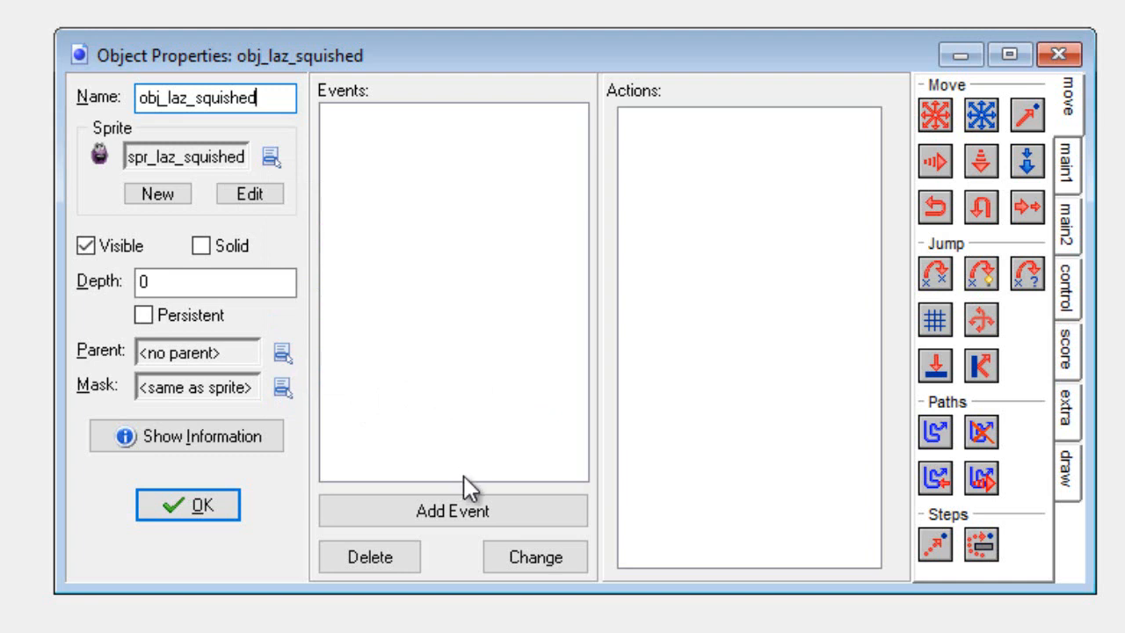
Add an Animation End event to obj_laz_squished
left_click(468, 513)
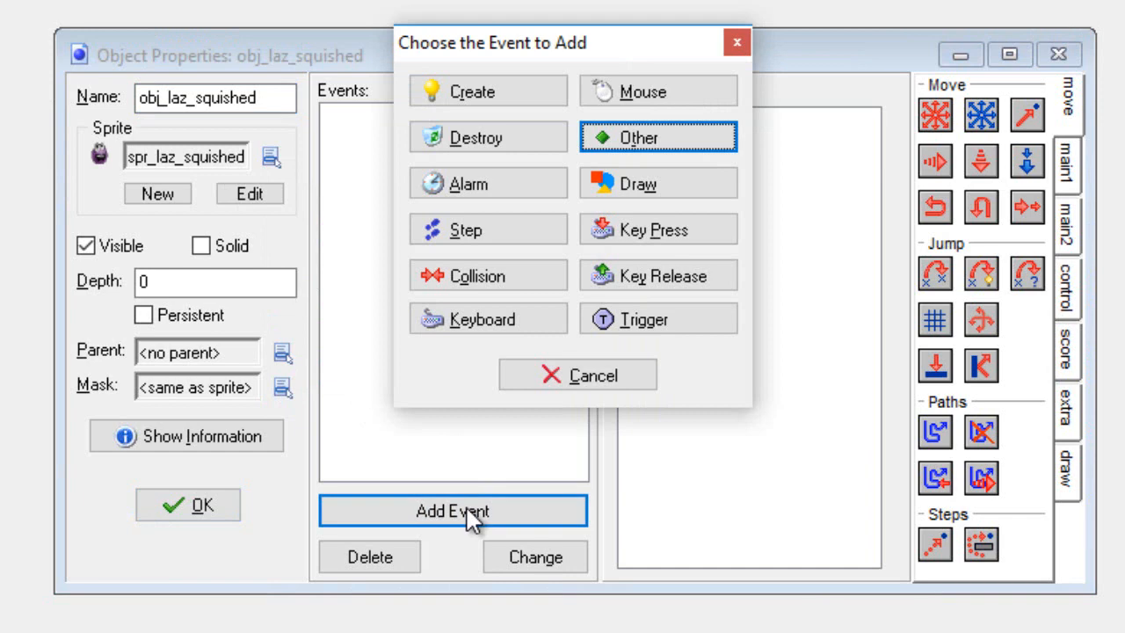
left_click(661, 140)
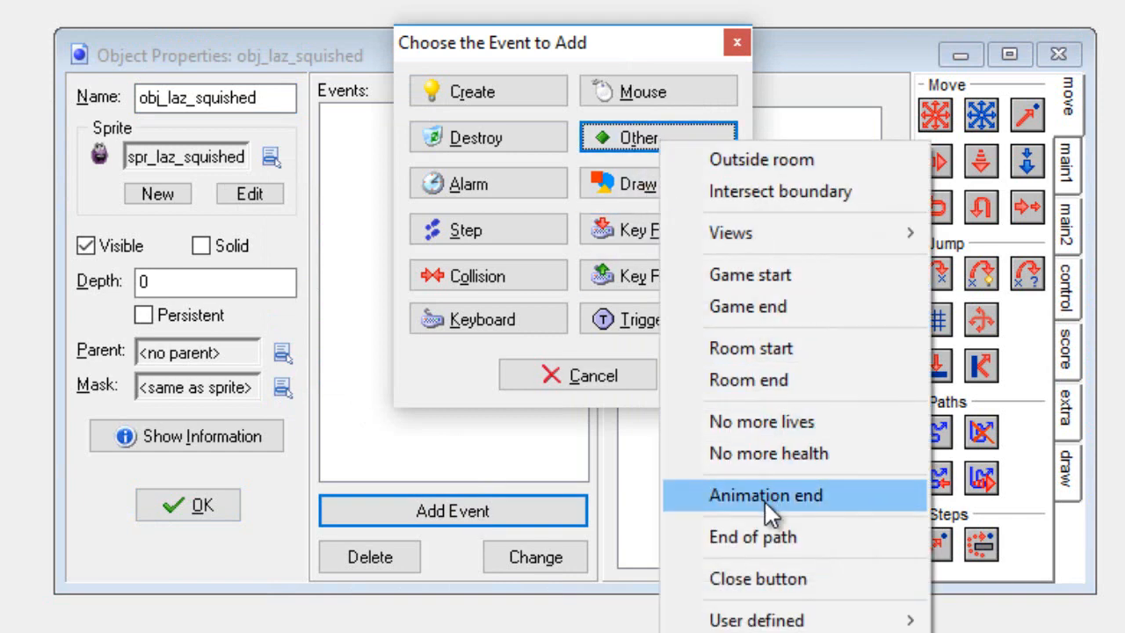
left_click(791, 499)
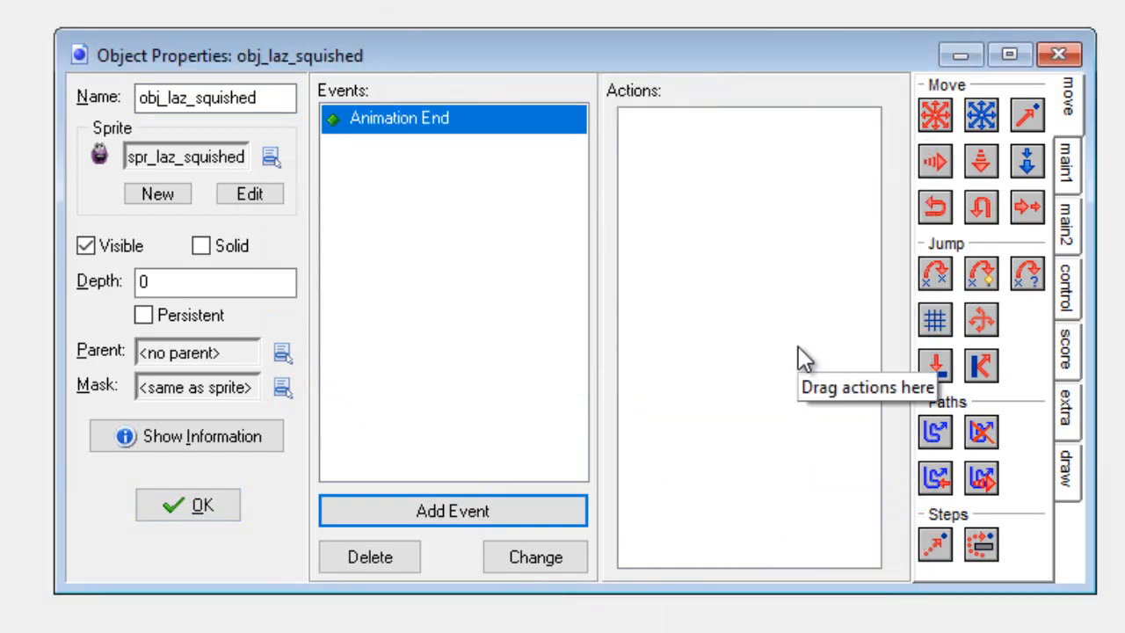
Add a Display Message action to obj_laz_squished's Animation End event with the text "You were Squished!#Better luck next time."
left_click(1075, 225)
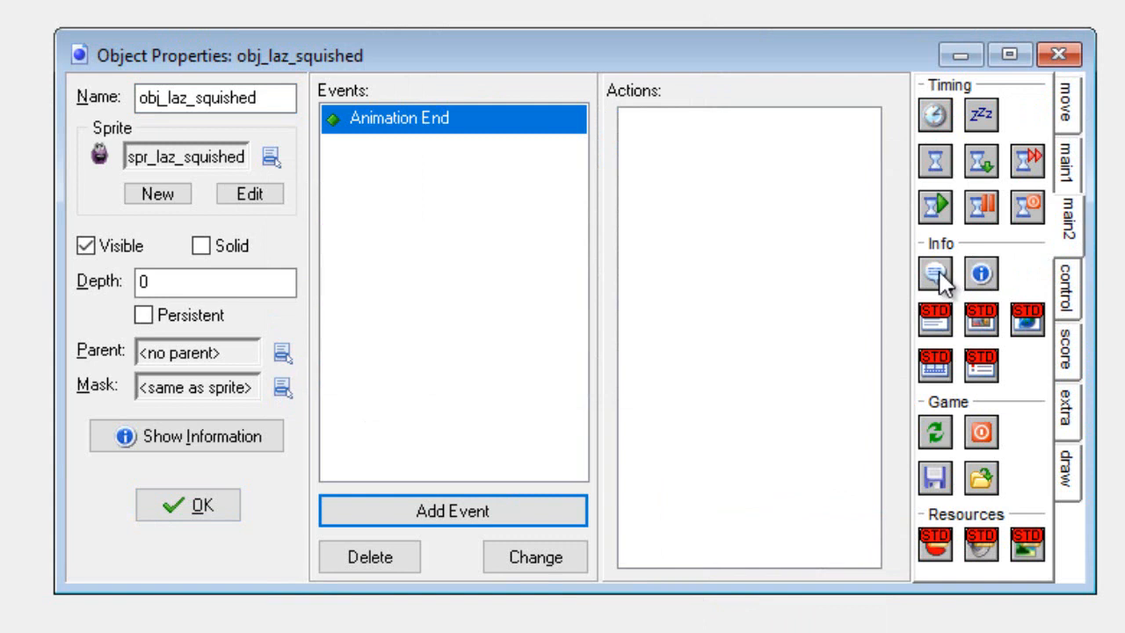
left_click_drag(942, 280, 626, 134)
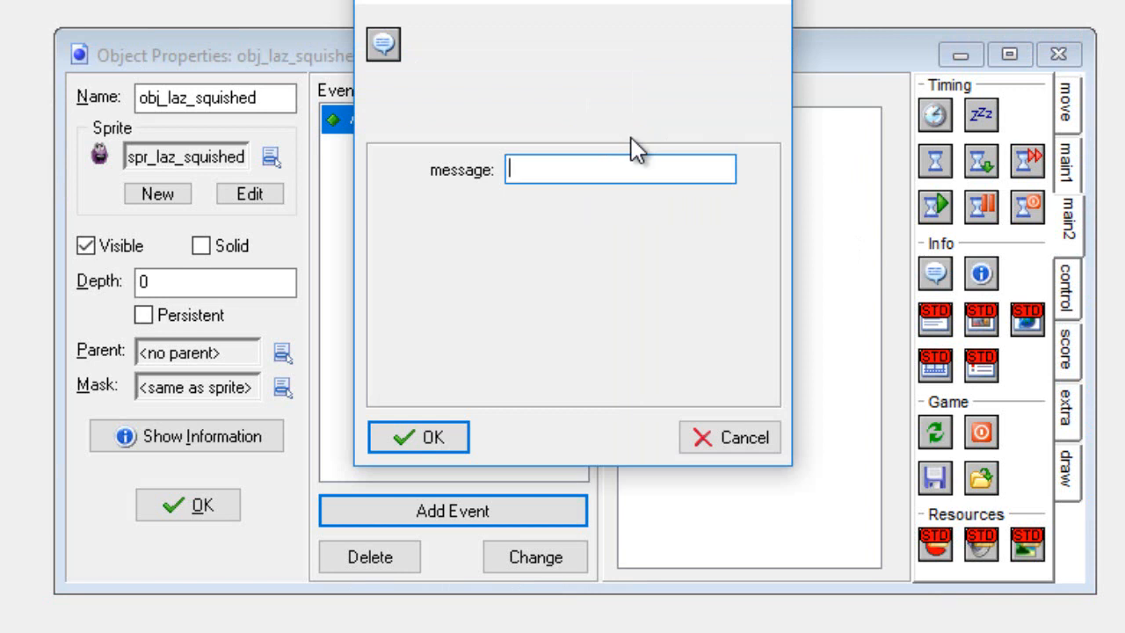
type("U")
key("BackSpace")
type("You")
type("'re")
key("BackSpace")
key("BackSpace")
key("BackSpace")
key("BackSpace")
type("were Squ")
key("ctrl+a")
key("BackSpace")
type("You were Squished")
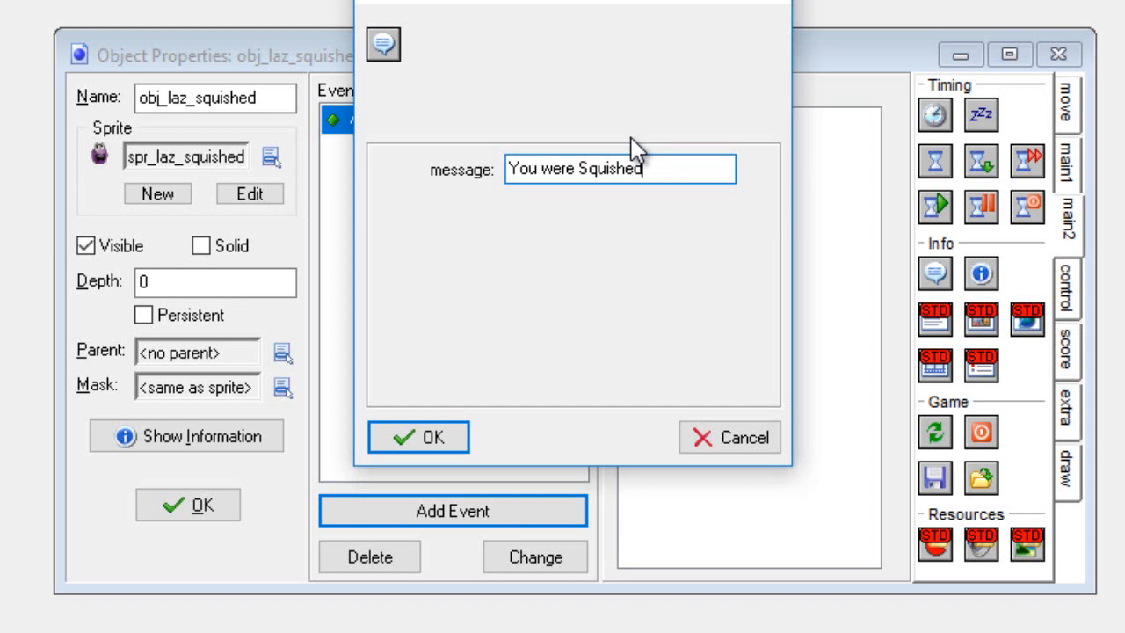
type("!")
type("#")
type("Better")
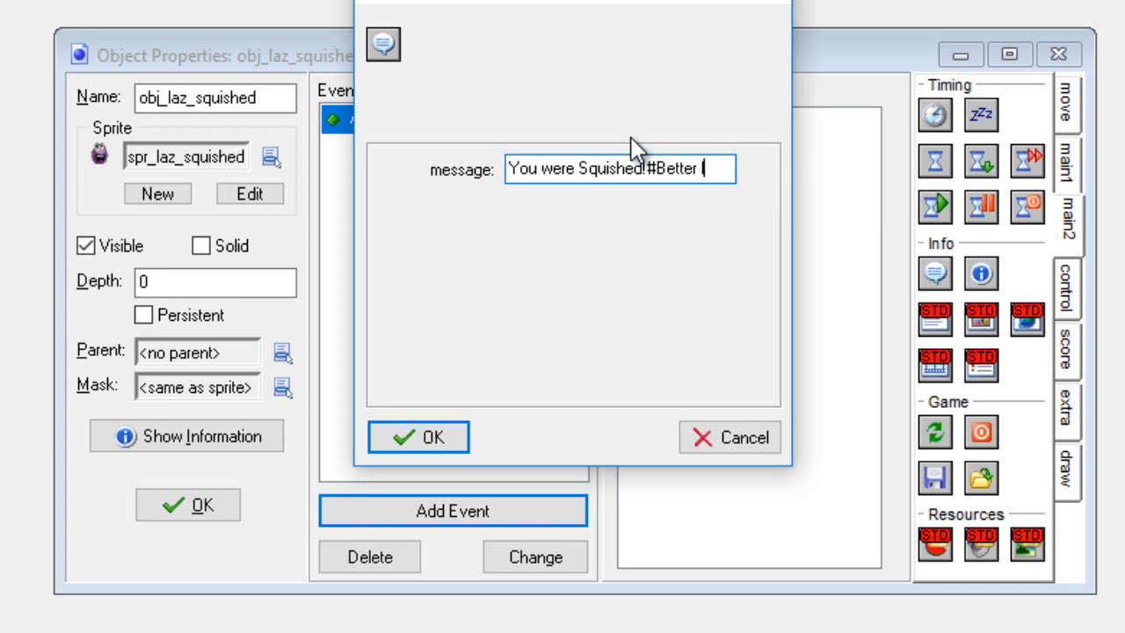
type(" luck r")
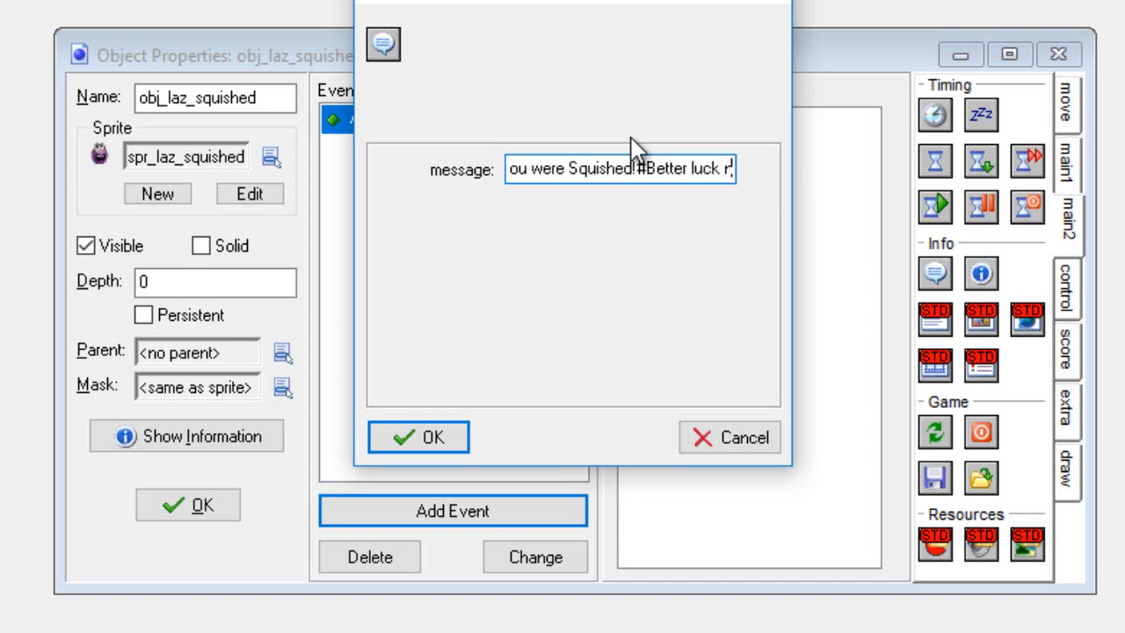
type("ext ti")
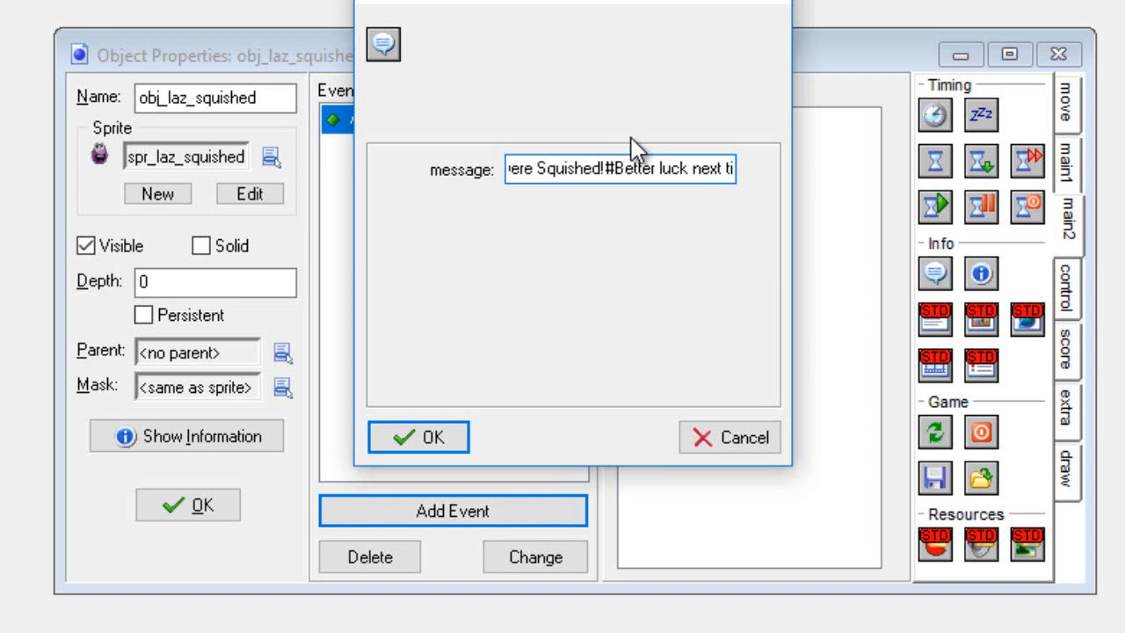
type("me")
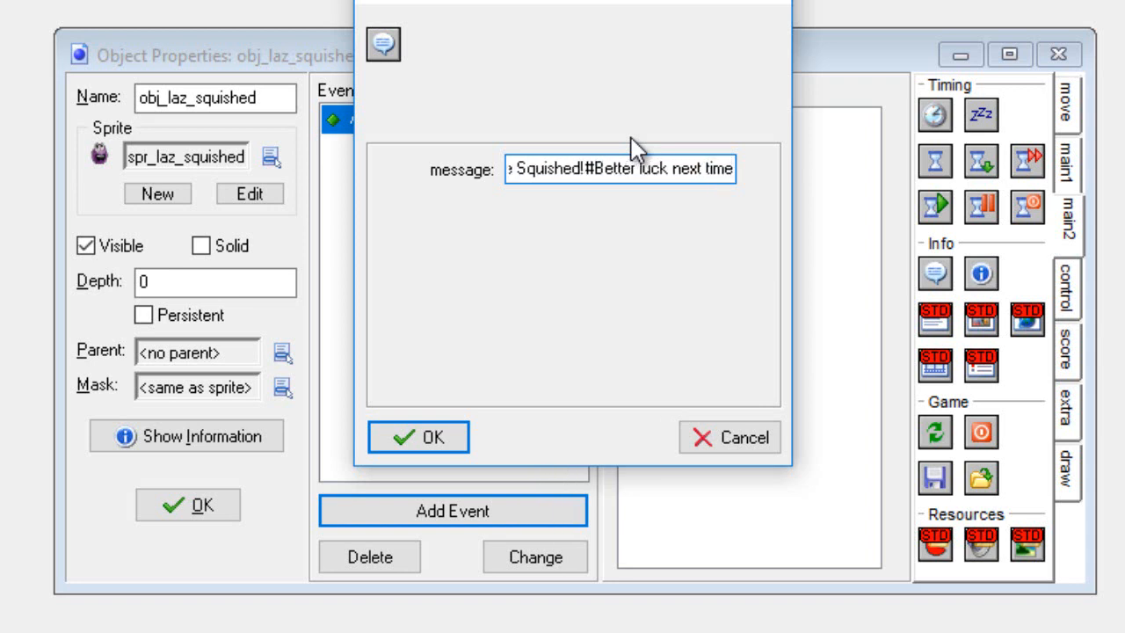
type(".")
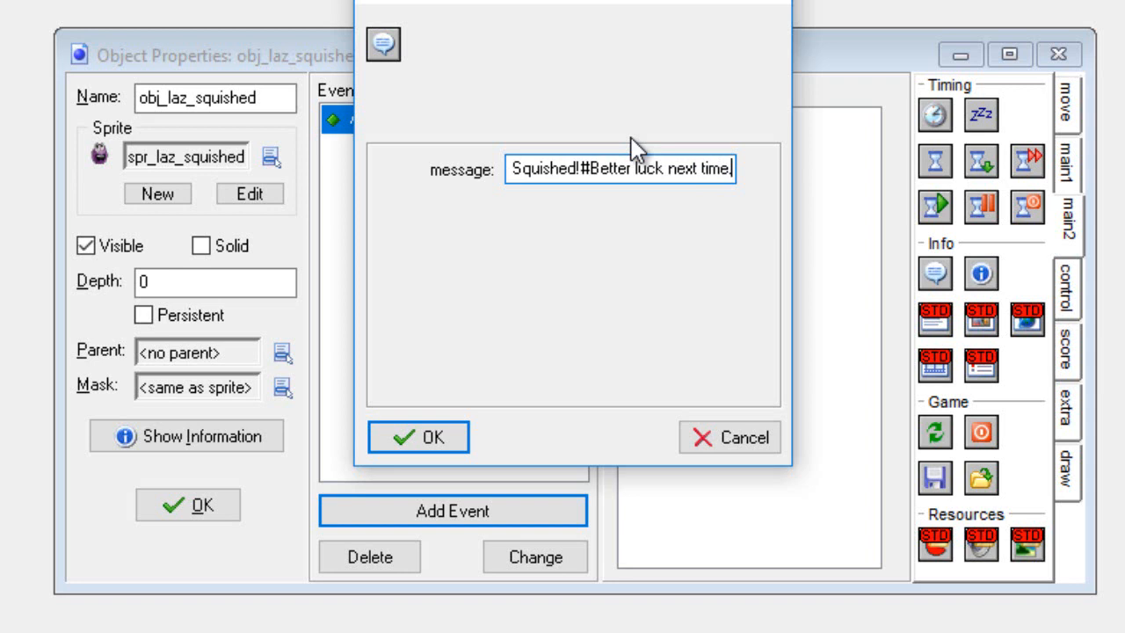
left_click(431, 442)
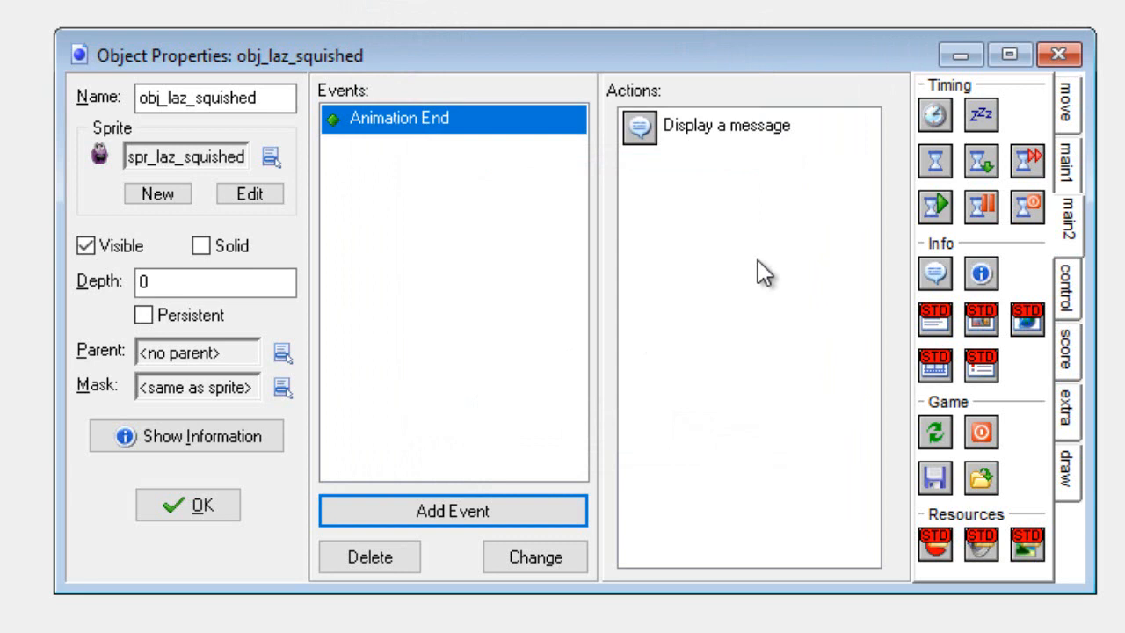
Add a Restart Room action with the Create from bottom transition to obj_laz_squished's Animation End event and accept the object
left_click(1071, 168)
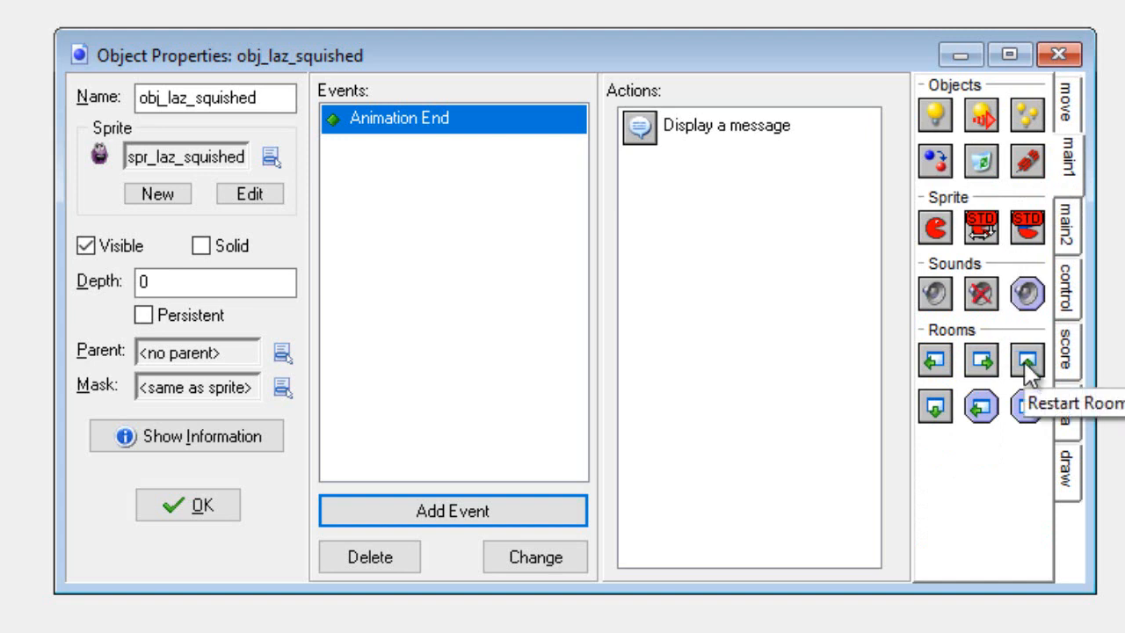
left_click_drag(690, 285, 685, 290)
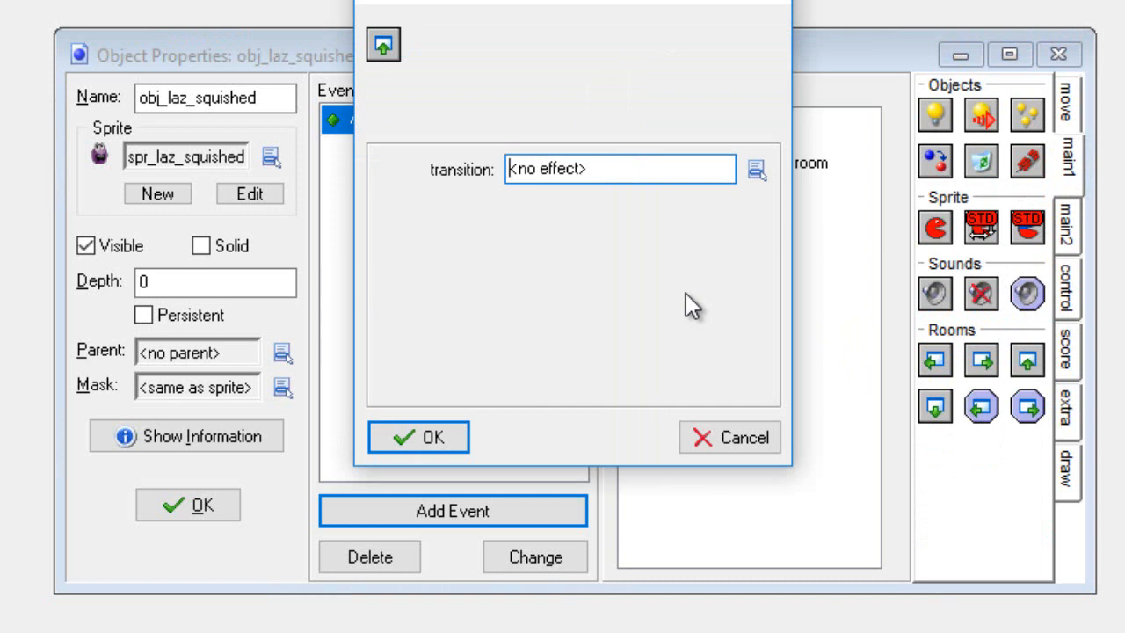
left_click(752, 167)
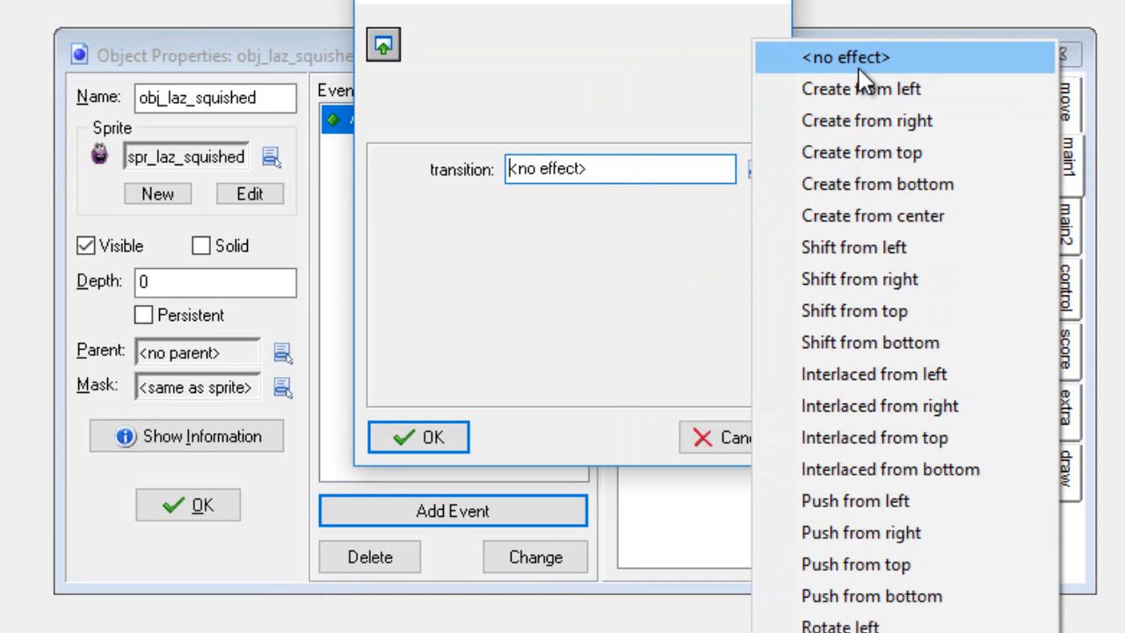
left_click(884, 188)
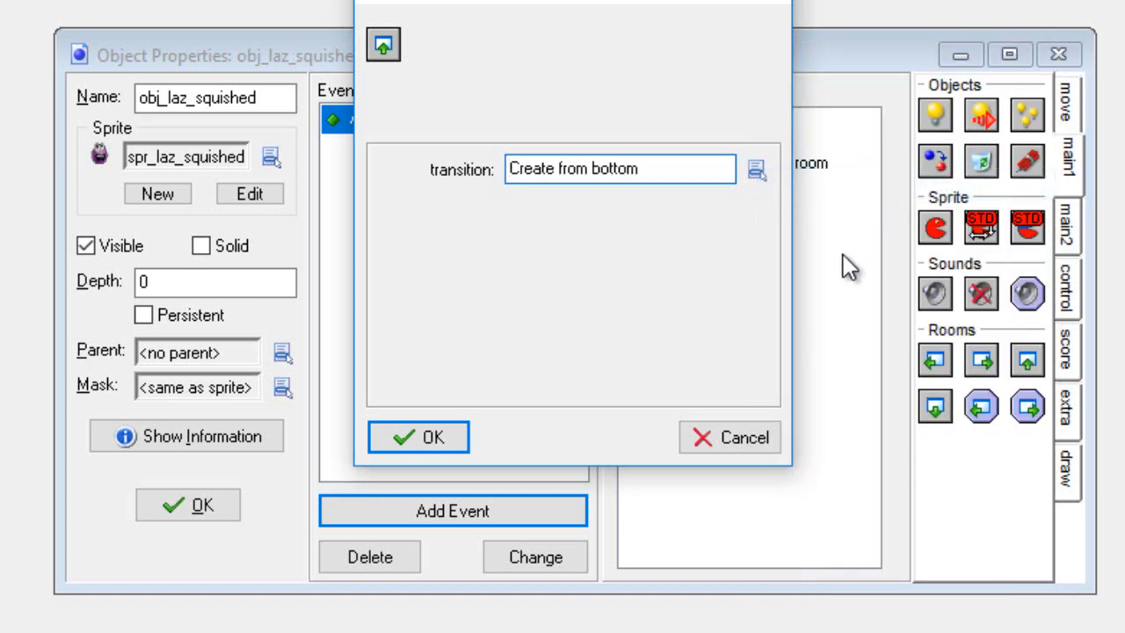
left_click(432, 437)
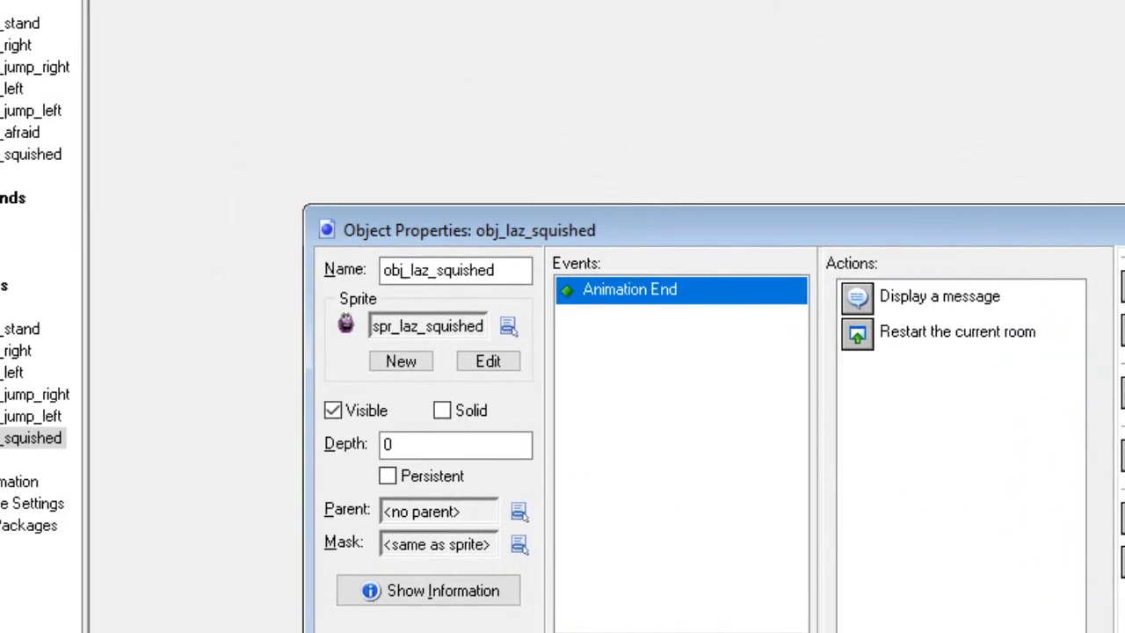
left_click(220, 509)
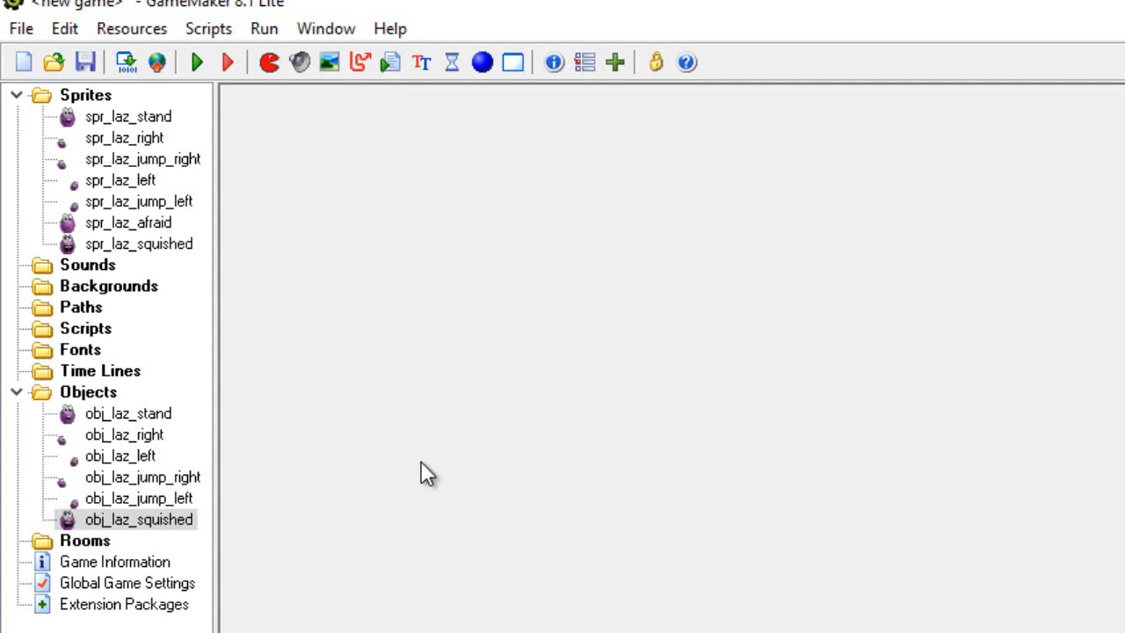
Open obj_laz_stand and add a Key Press event for the <Right> key
double_click(156, 415)
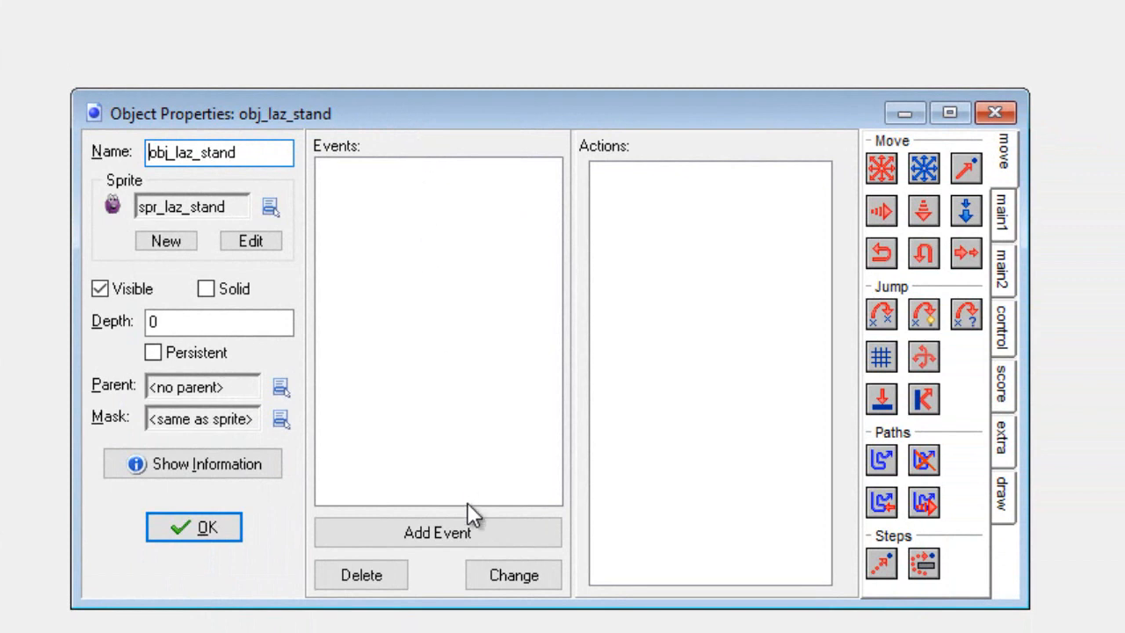
left_click(470, 532)
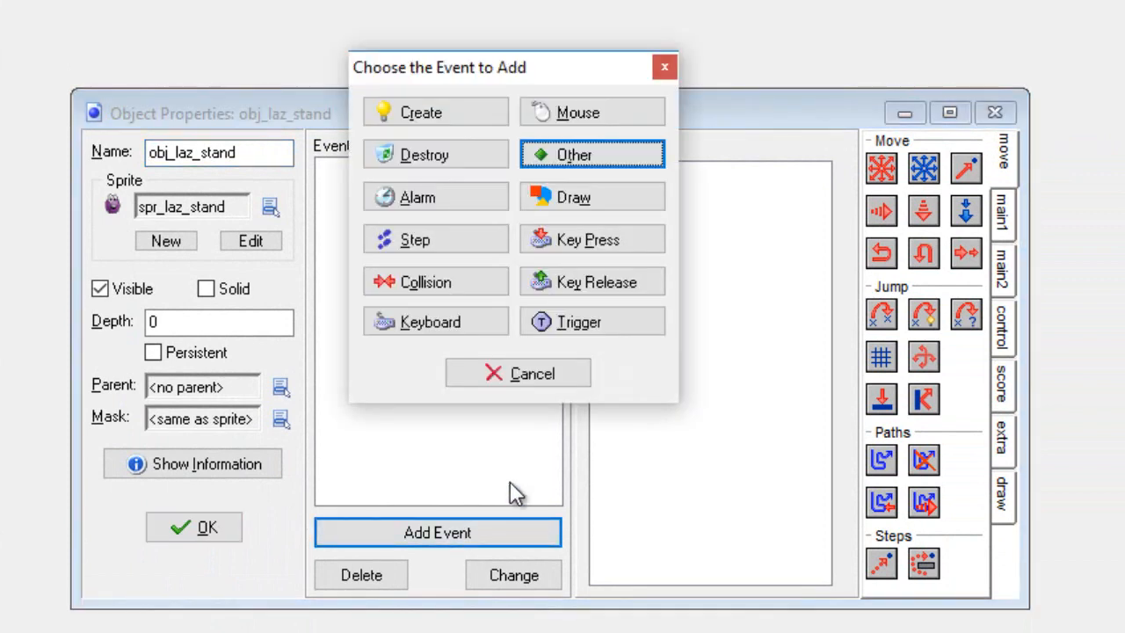
left_click(606, 249)
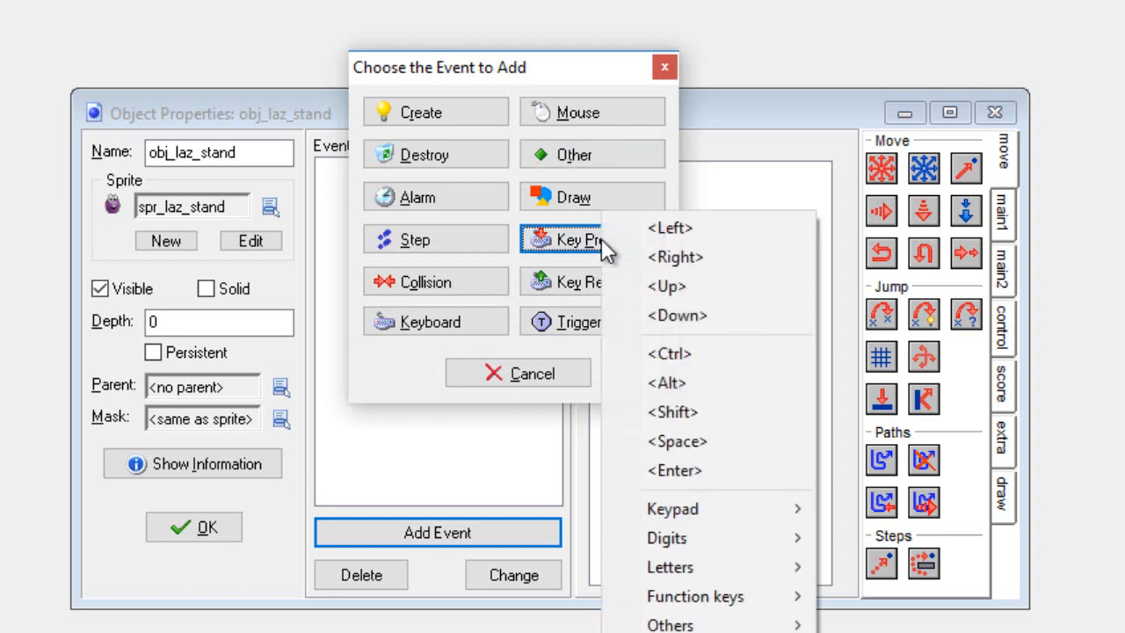
left_click(651, 255)
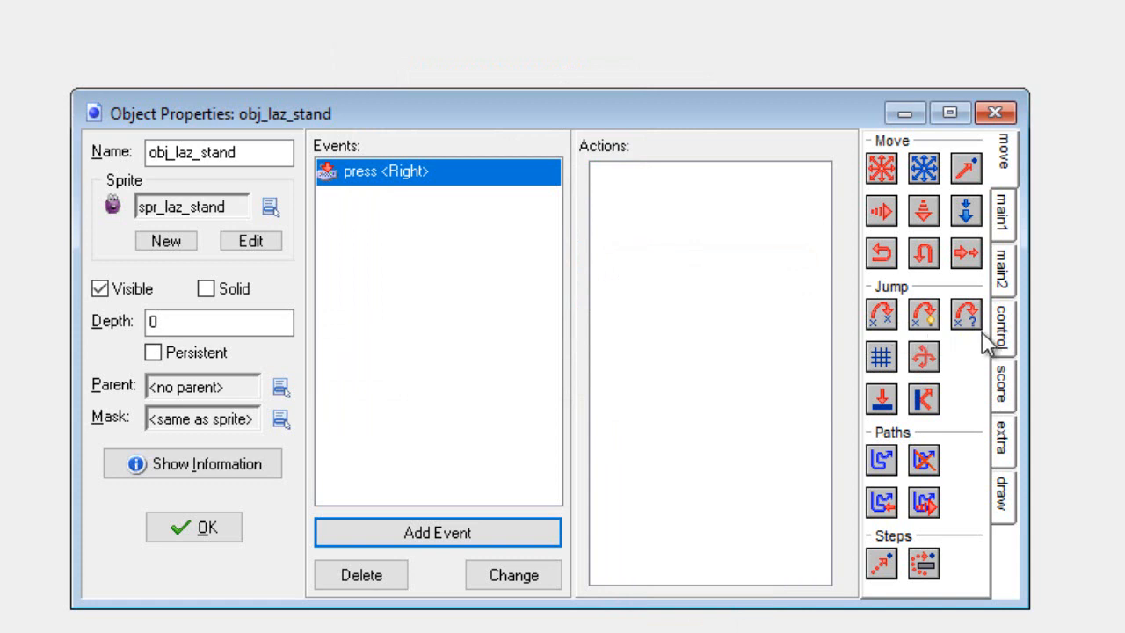
Add a Check Collision action to the press <Right> event with x 0, y 8, only solid objects and Relative enabled
left_click(1008, 342)
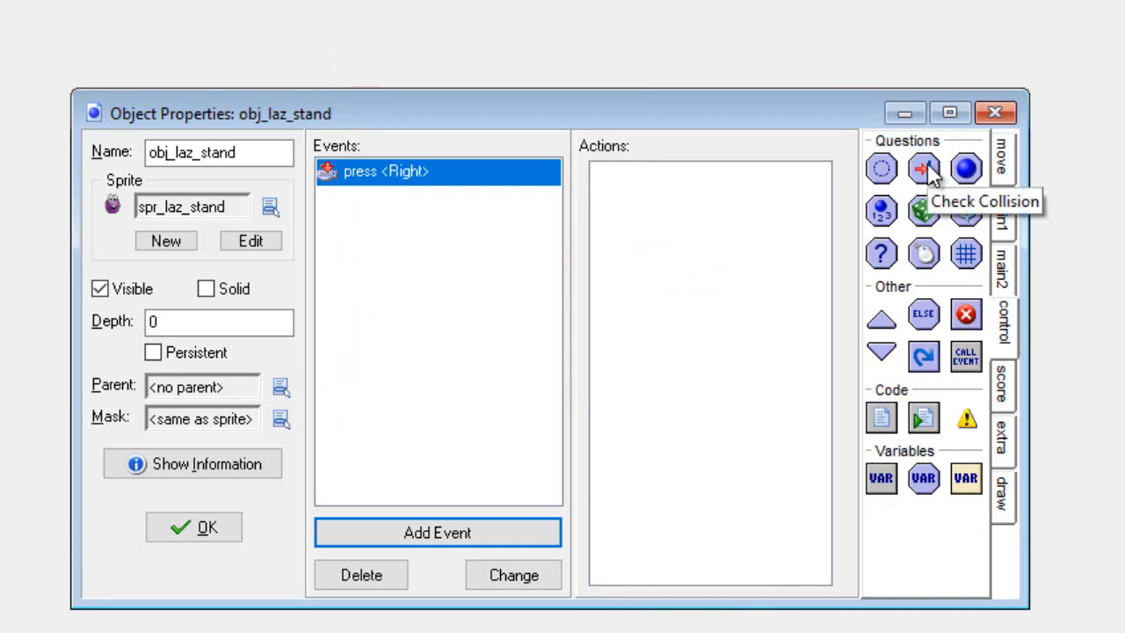
left_click_drag(929, 173, 714, 231)
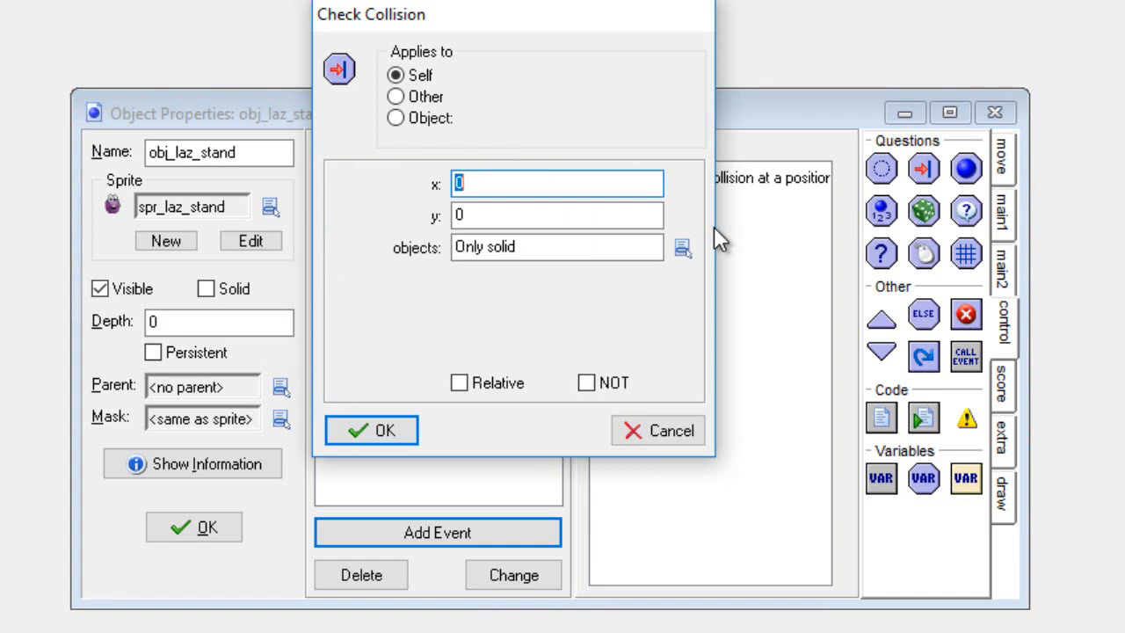
left_click(567, 219)
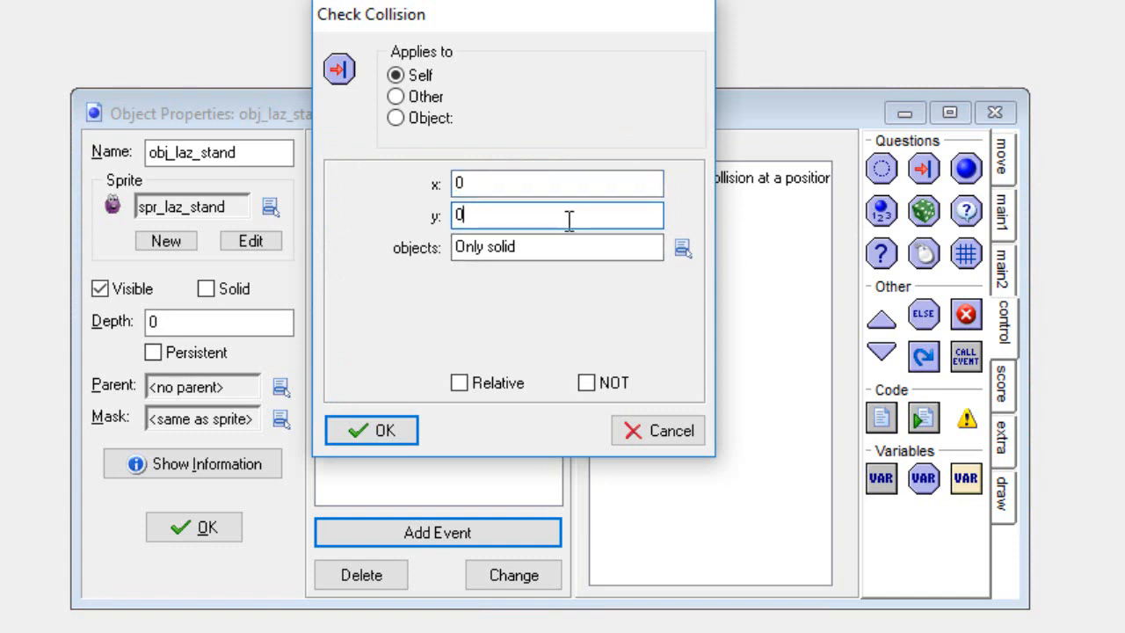
key("BackSpace")
type("8")
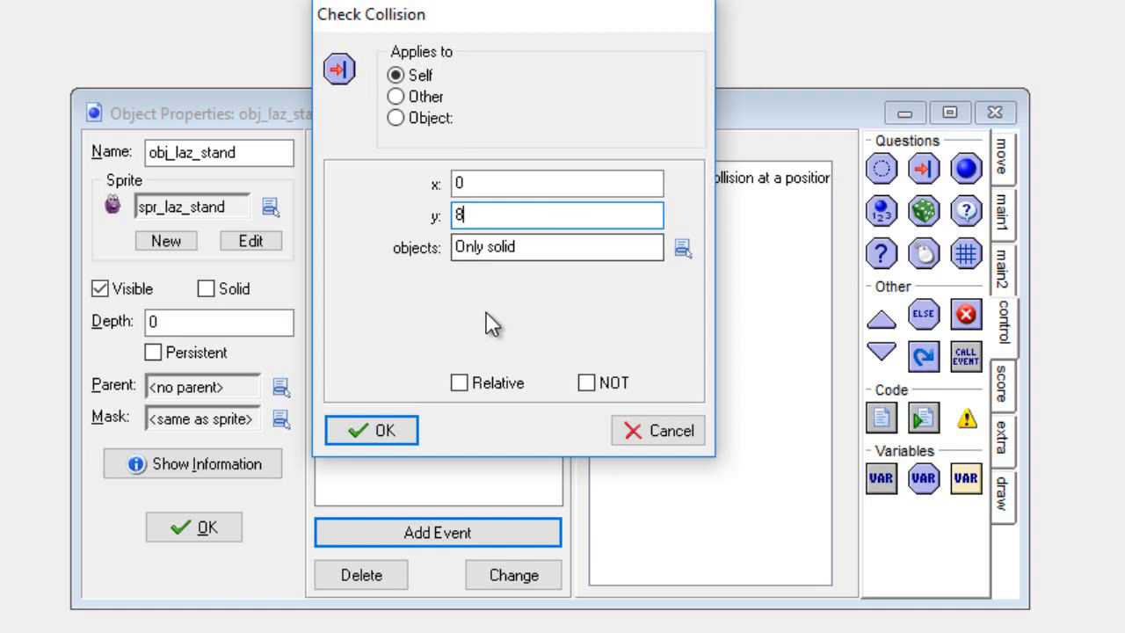
left_click(460, 384)
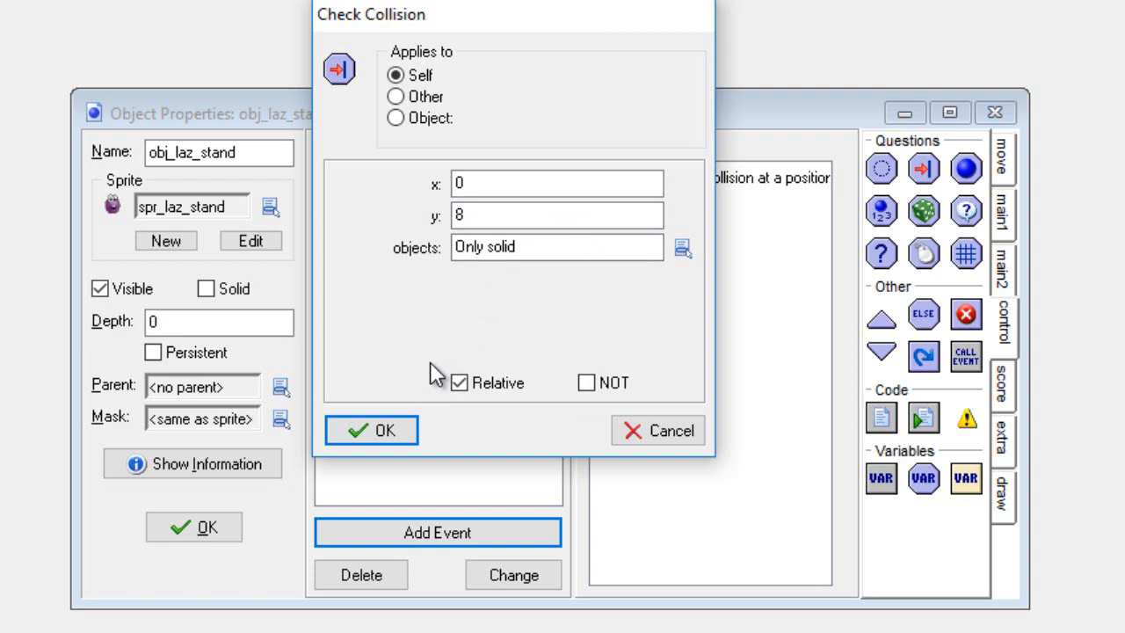
left_click(383, 429)
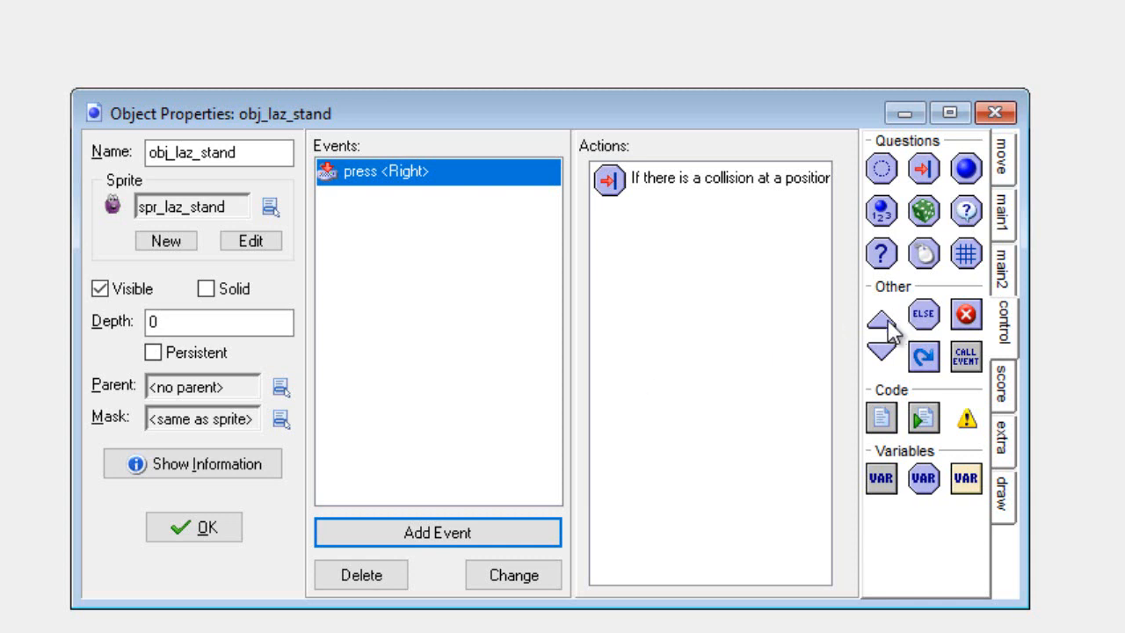
Start a block under the collision check and add a Check Empty action with x 40, y 0 and Relative enabled
left_click_drag(889, 320, 630, 294)
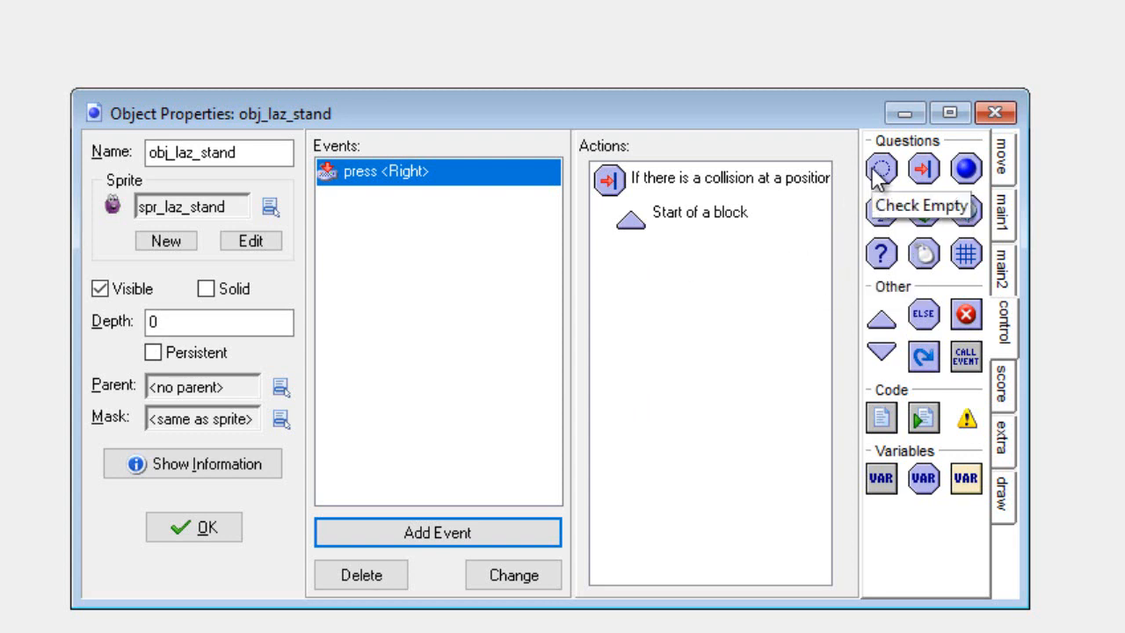
left_click_drag(879, 173, 743, 257)
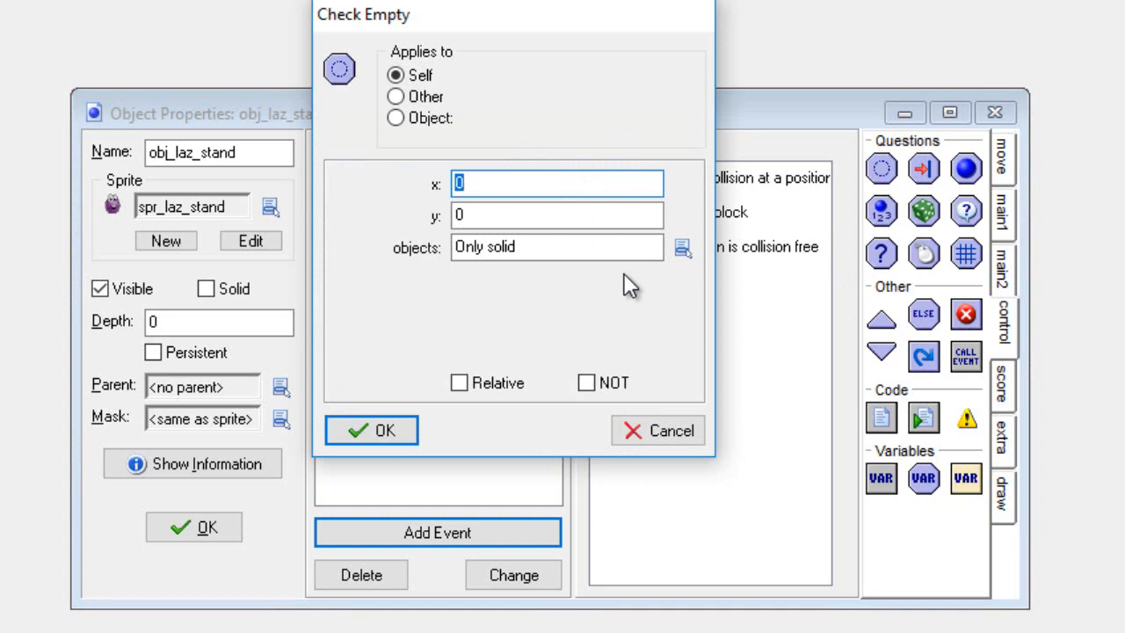
type("40")
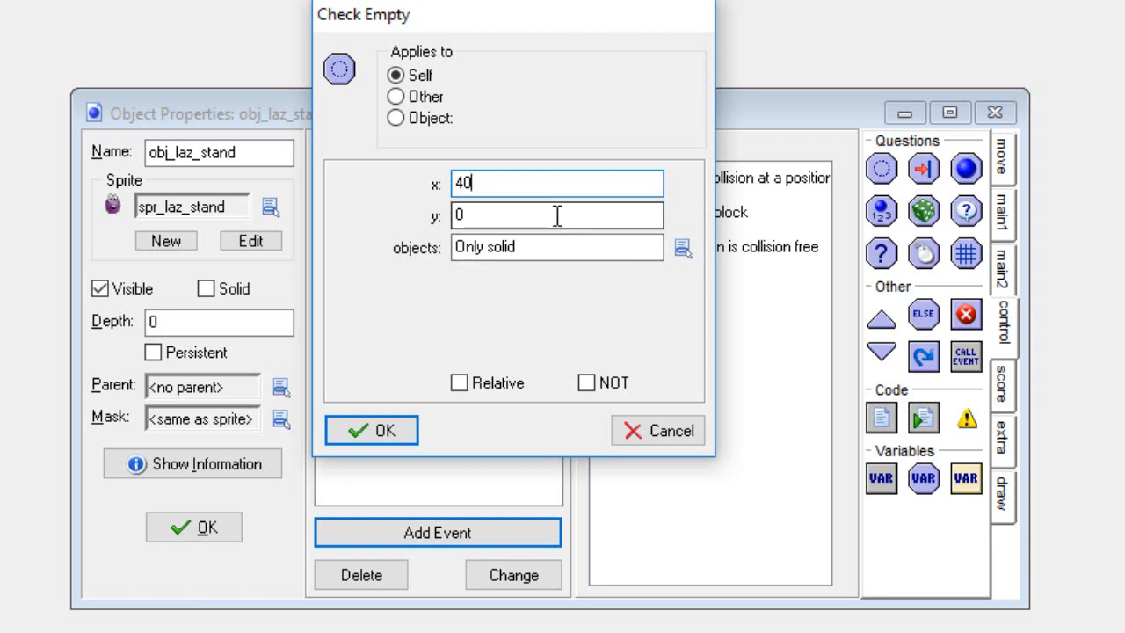
left_click(465, 384)
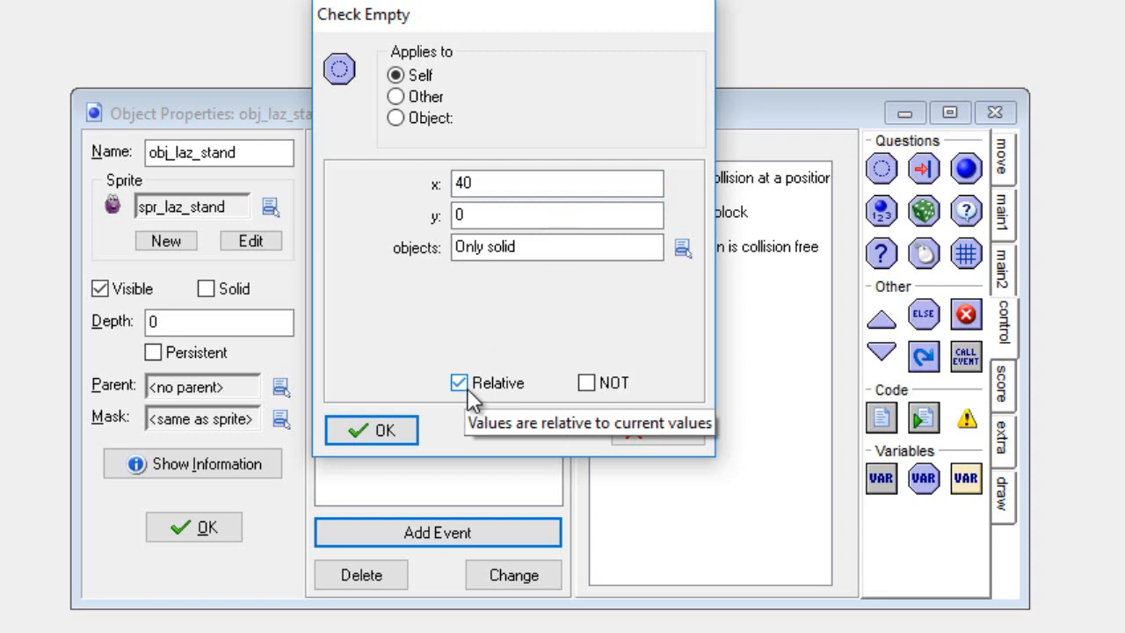
left_click(384, 429)
Add a Change Instance action after the empty check that changes into obj_laz_right with perform events set to yes
left_click(1003, 213)
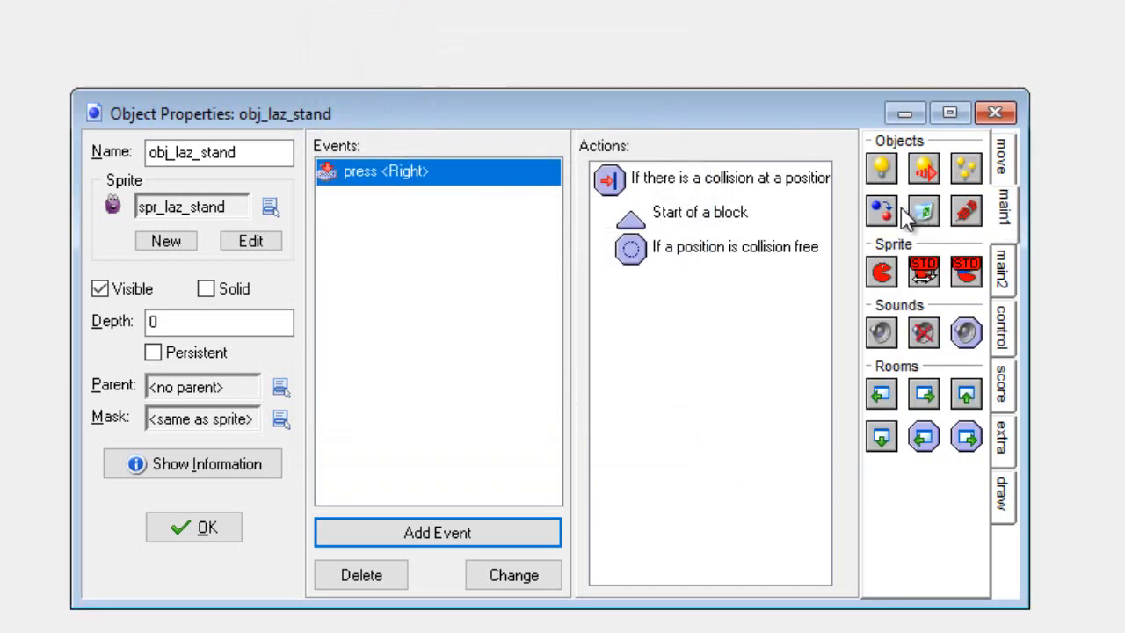
left_click_drag(884, 212, 666, 292)
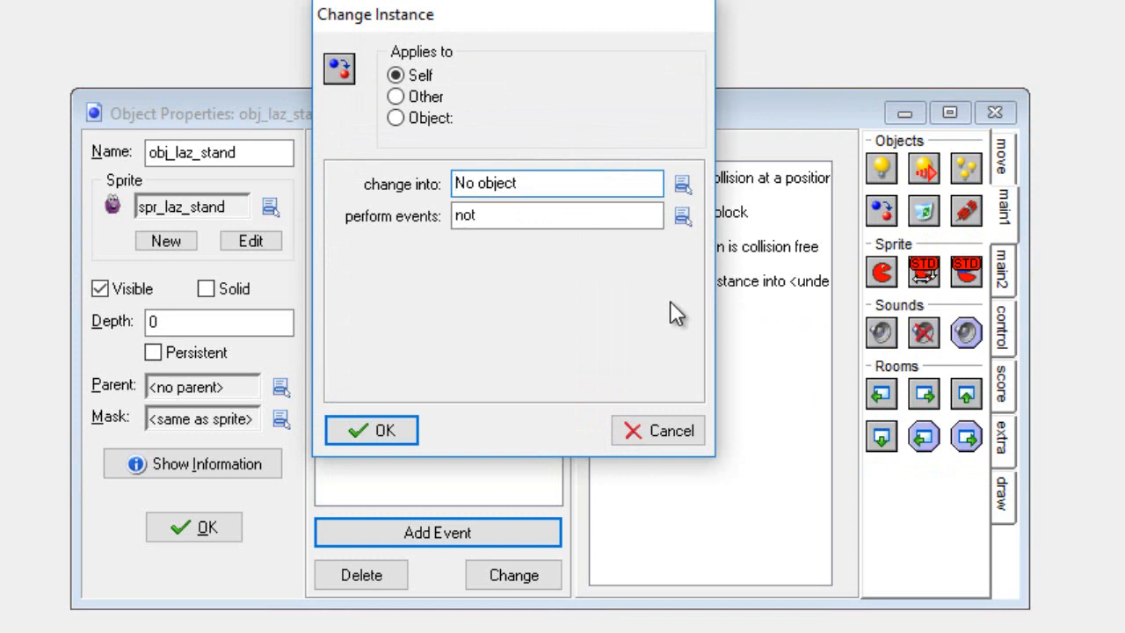
left_click(682, 183)
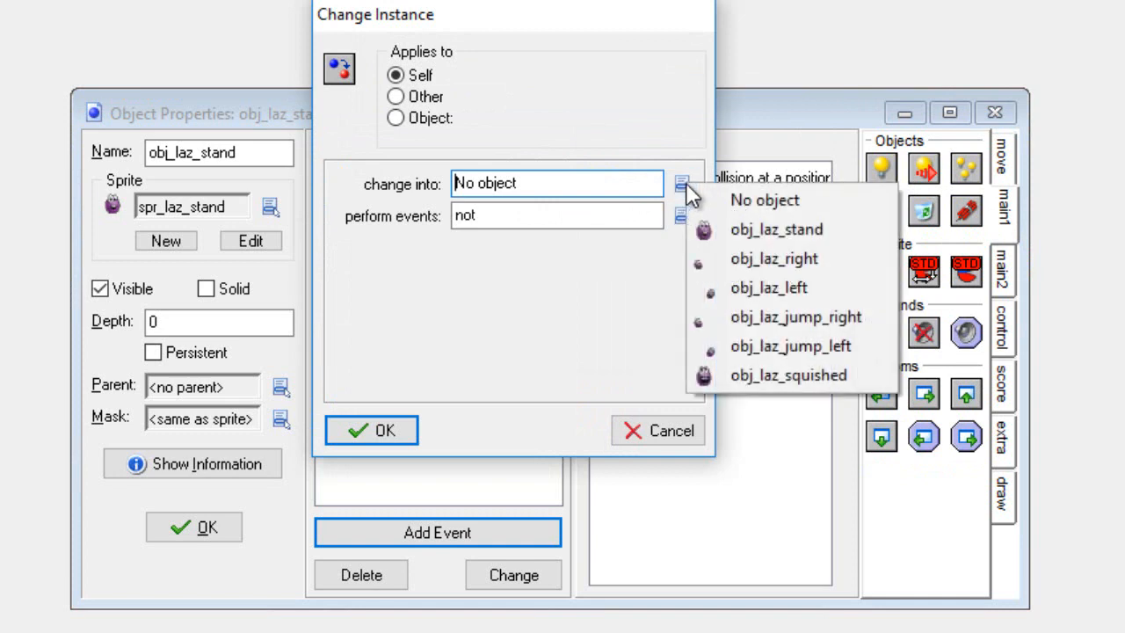
left_click(724, 258)
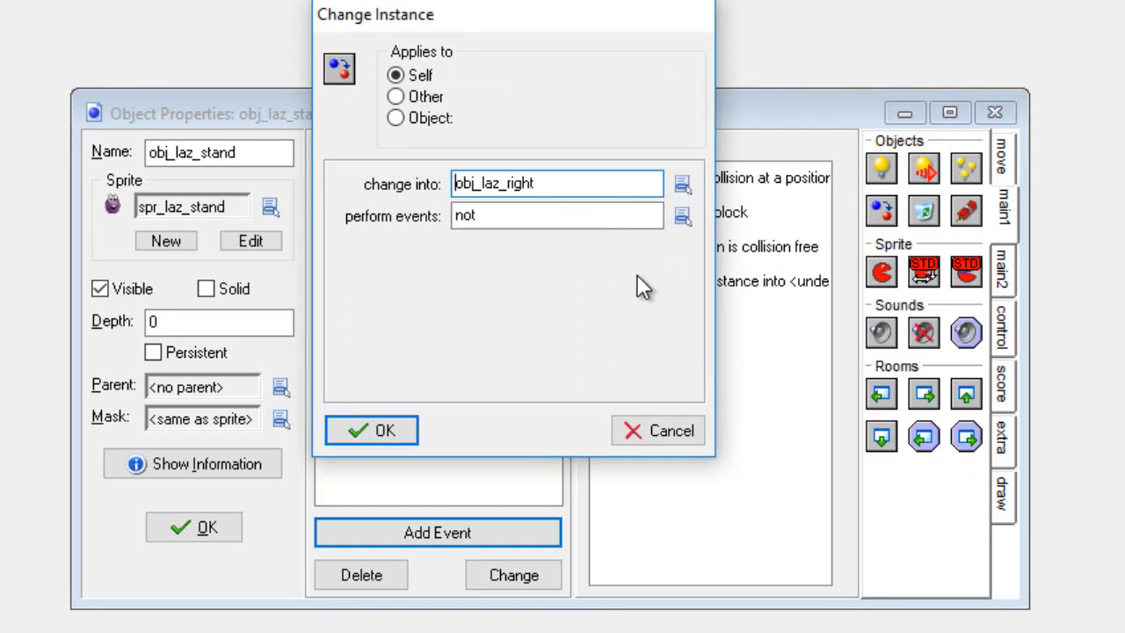
left_click(685, 217)
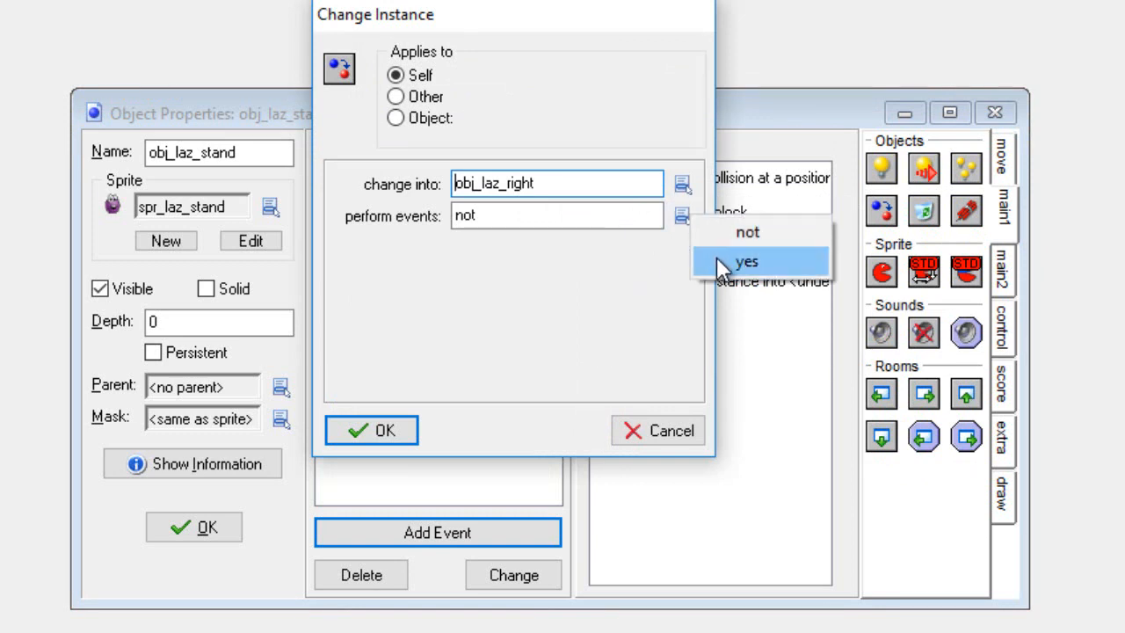
left_click(716, 259)
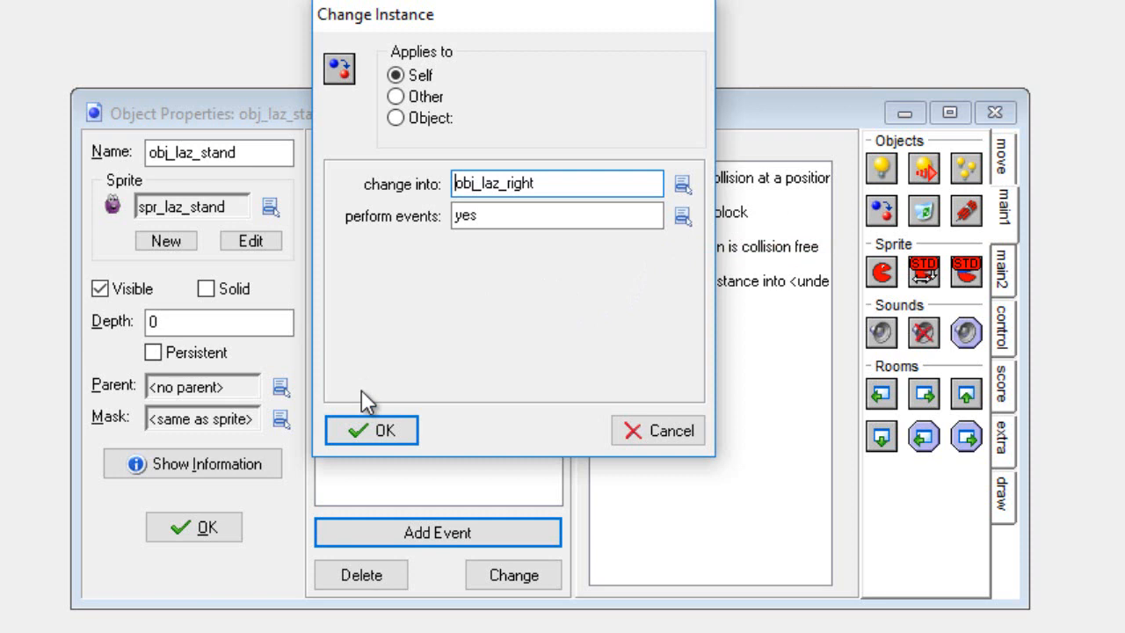
left_click(372, 430)
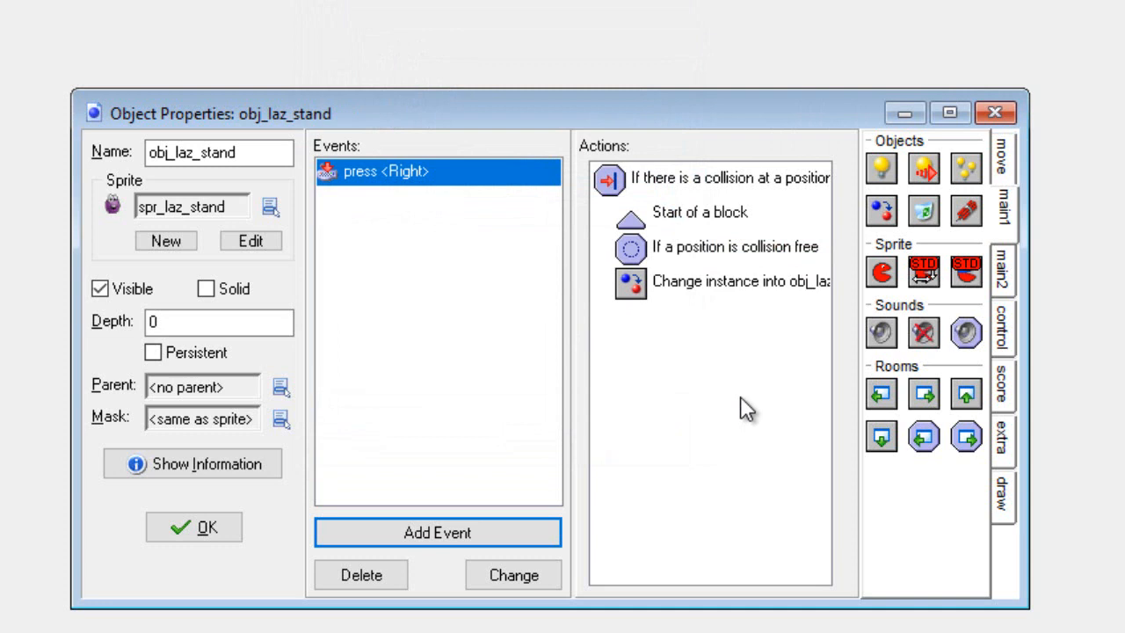
Add an Else action followed by a Check Empty action with x 40, y -40 and Relative enabled
left_click(1010, 338)
left_click_drag(933, 318, 673, 351)
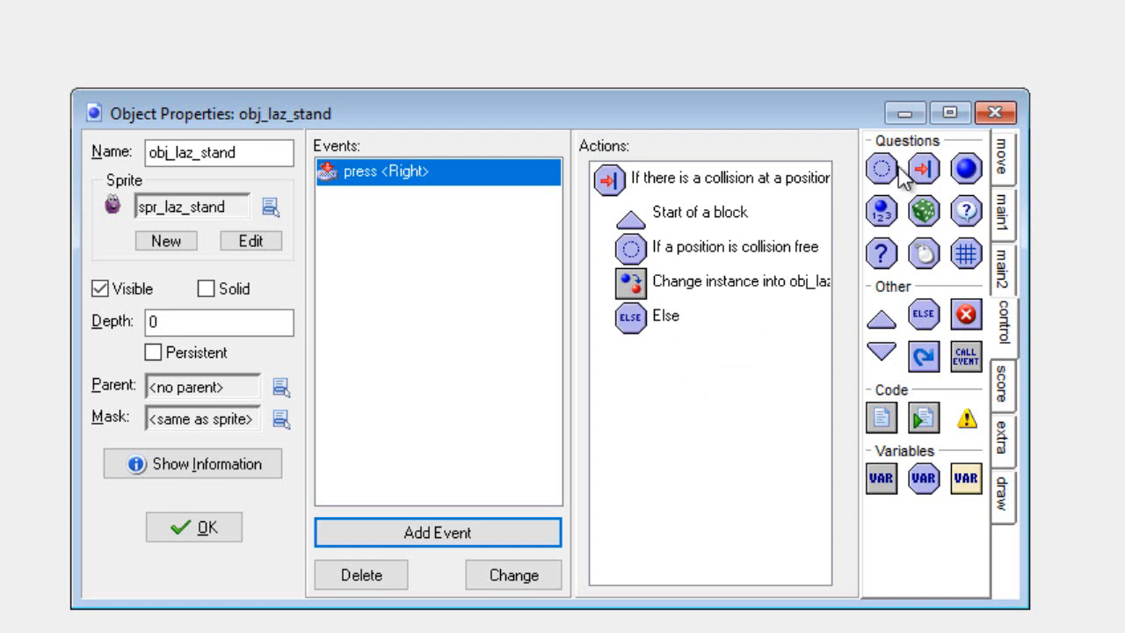
left_click_drag(890, 168, 629, 395)
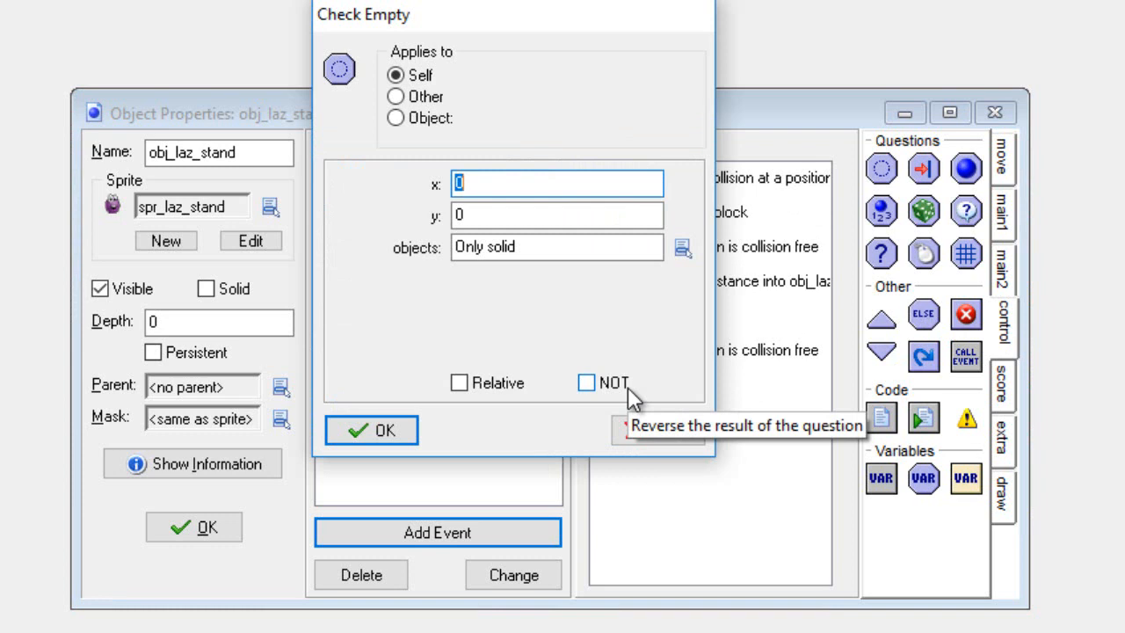
type("40")
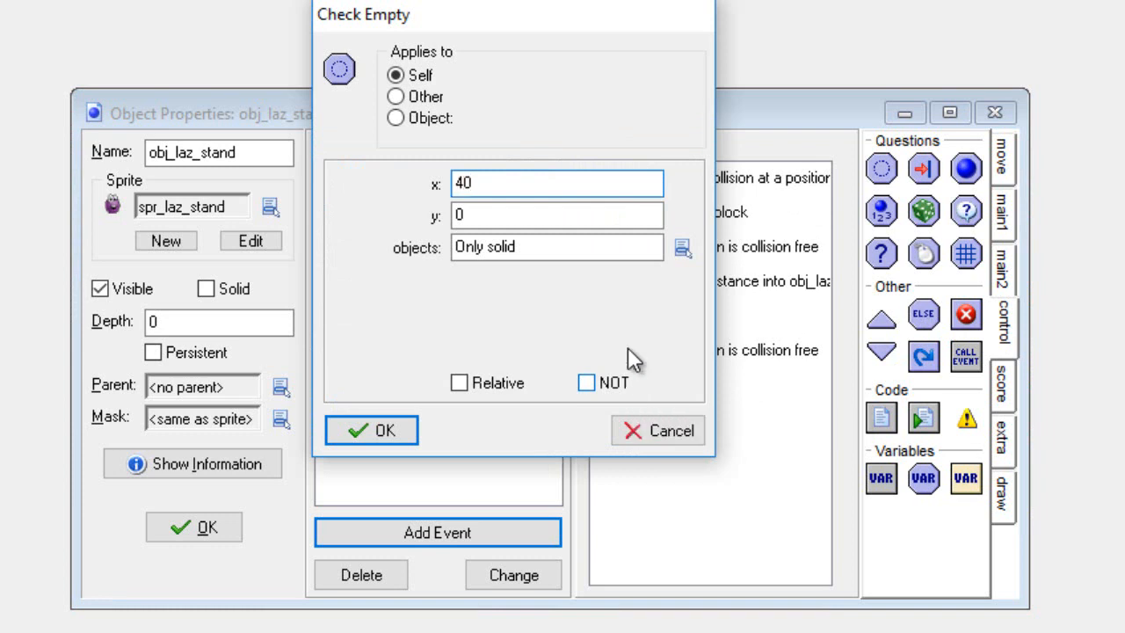
left_click(568, 218)
key("BackSpace")
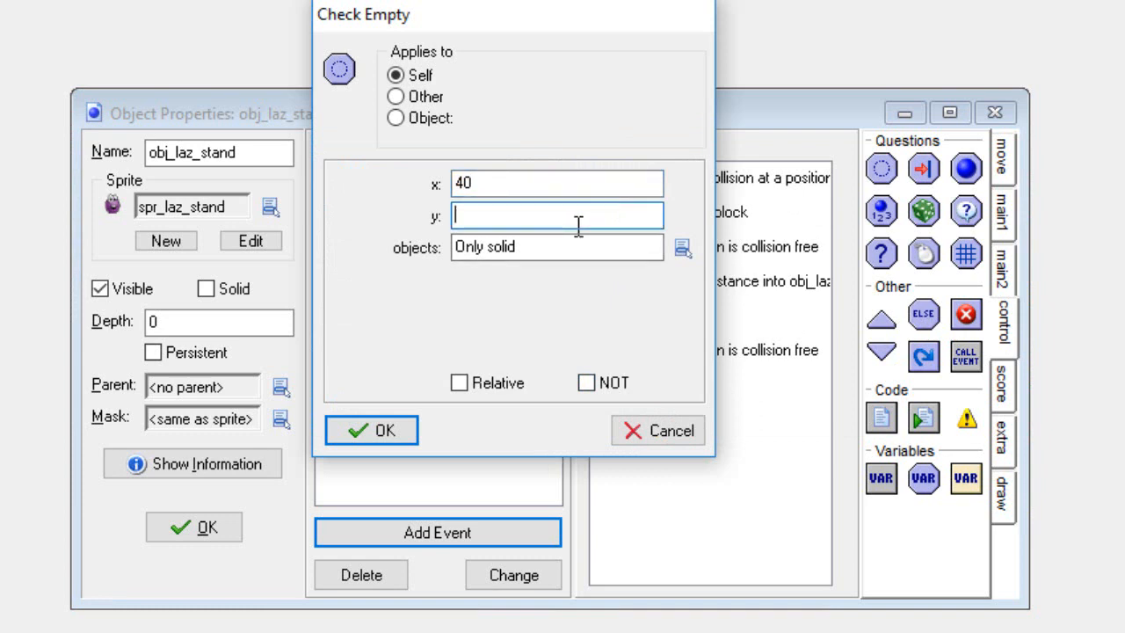
type("-40")
left_click(459, 383)
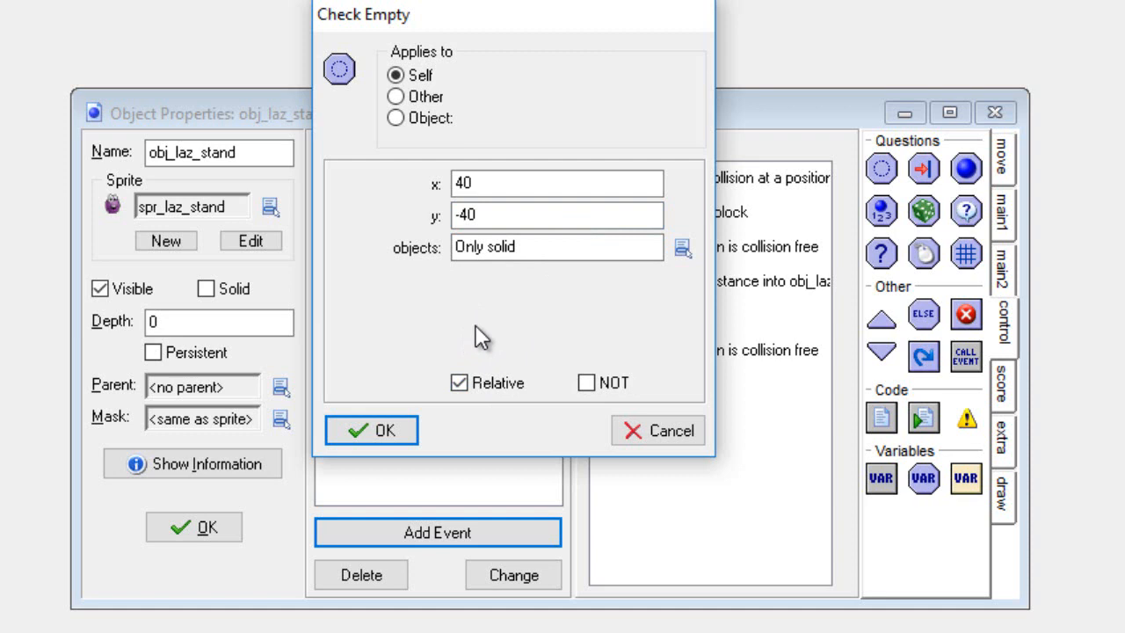
left_click(369, 431)
Add a Change Instance action into obj_laz_jump_right with perform events set to yes, and close the block with an End Block action
left_click(1004, 226)
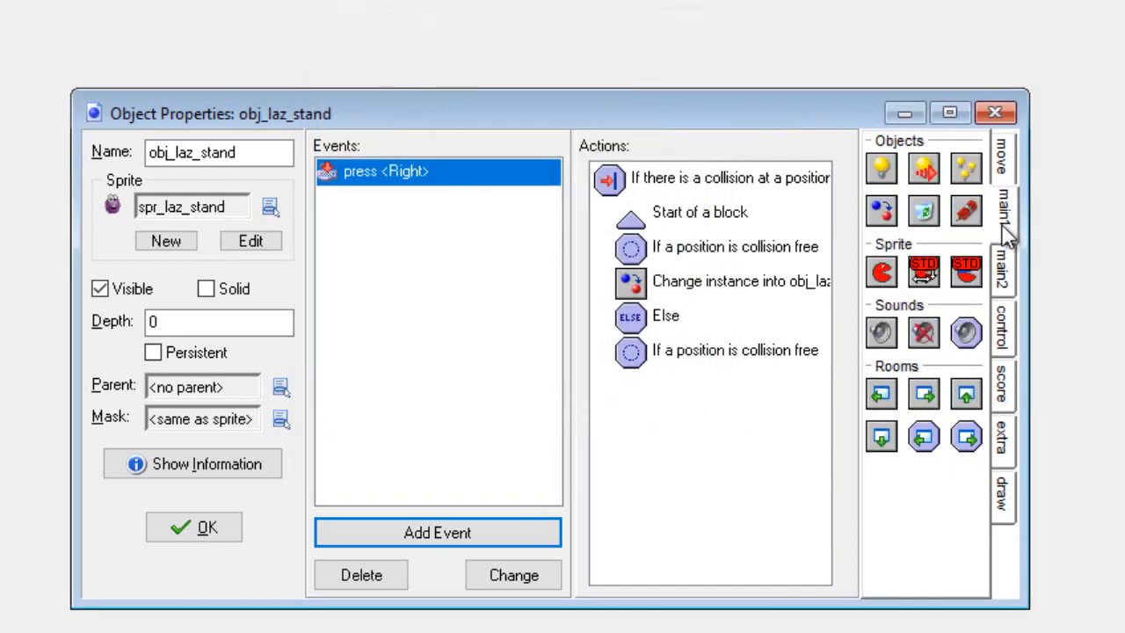
left_click_drag(881, 211, 626, 427)
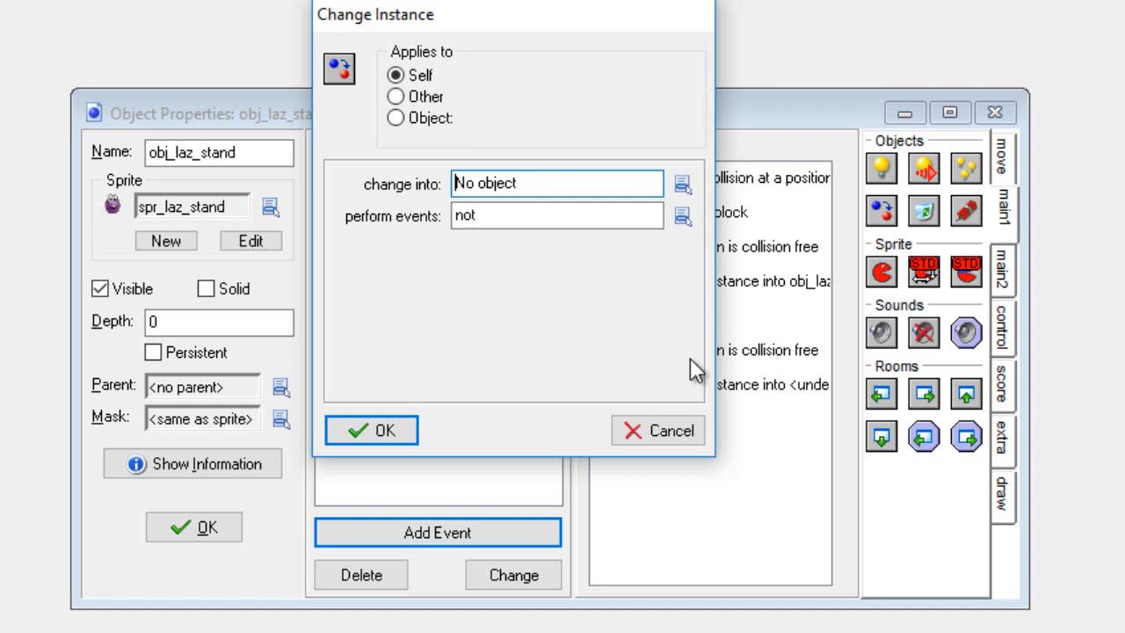
left_click(684, 180)
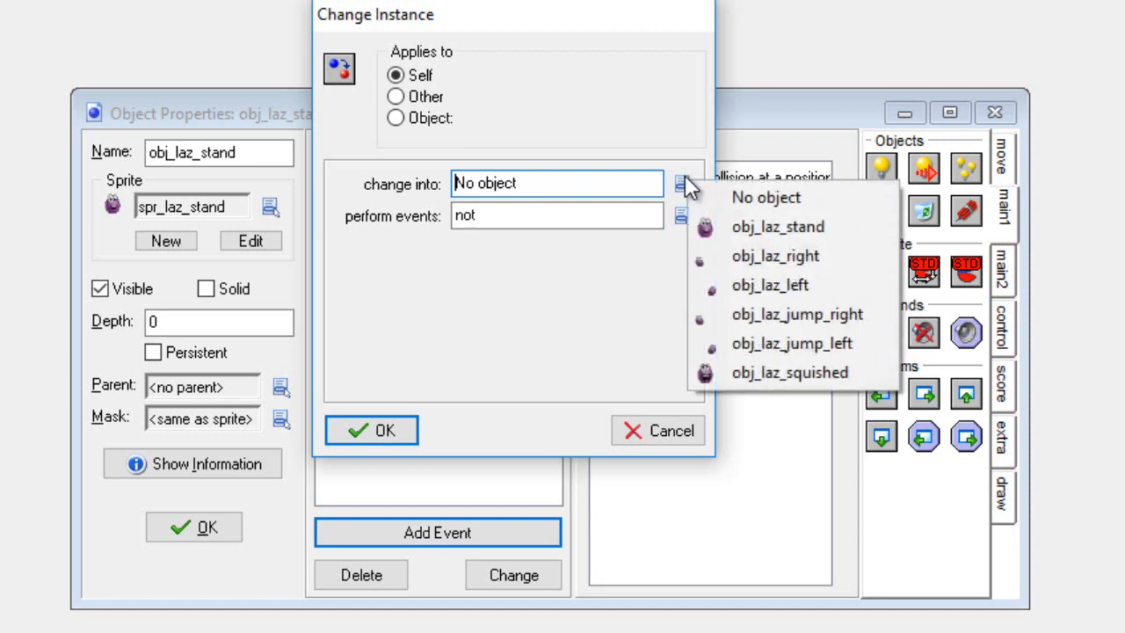
left_click(739, 315)
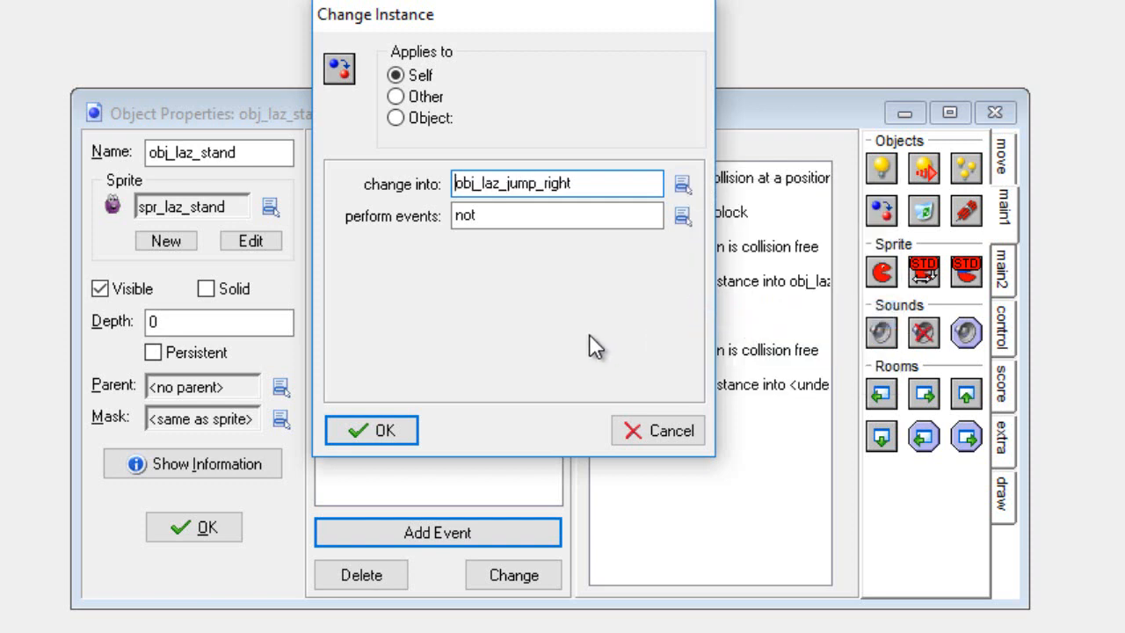
left_click(684, 219)
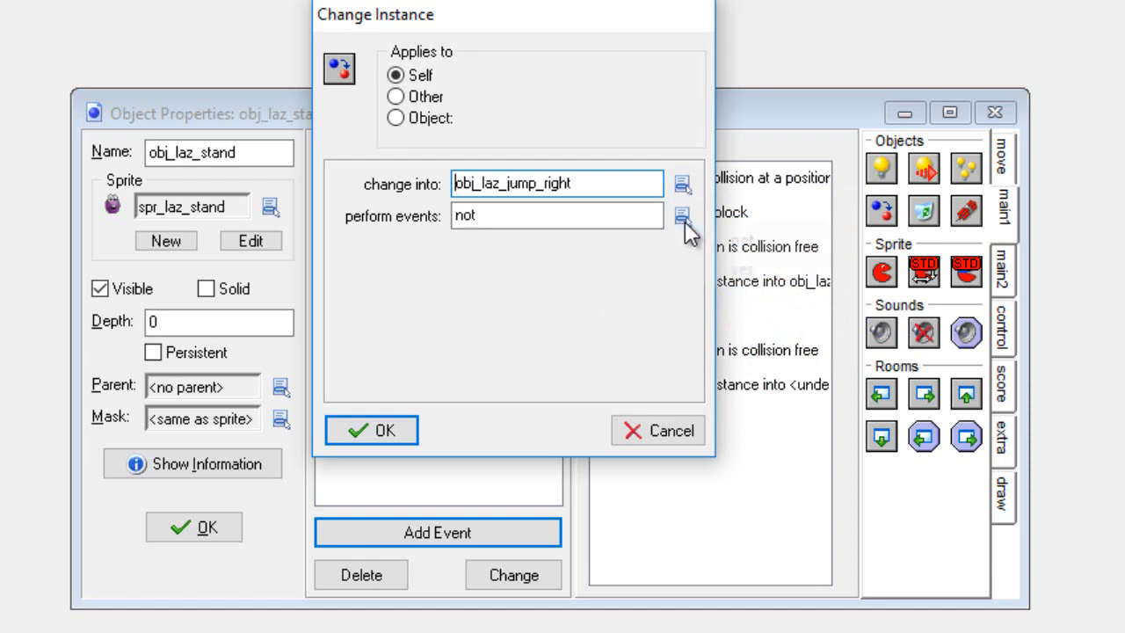
left_click(740, 270)
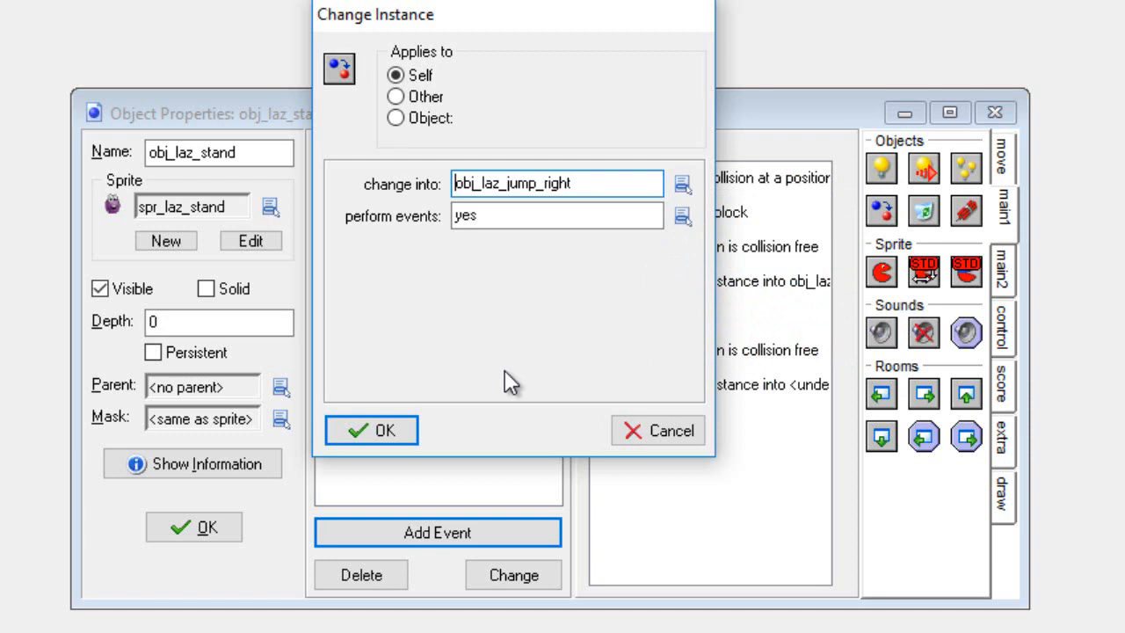
left_click(403, 431)
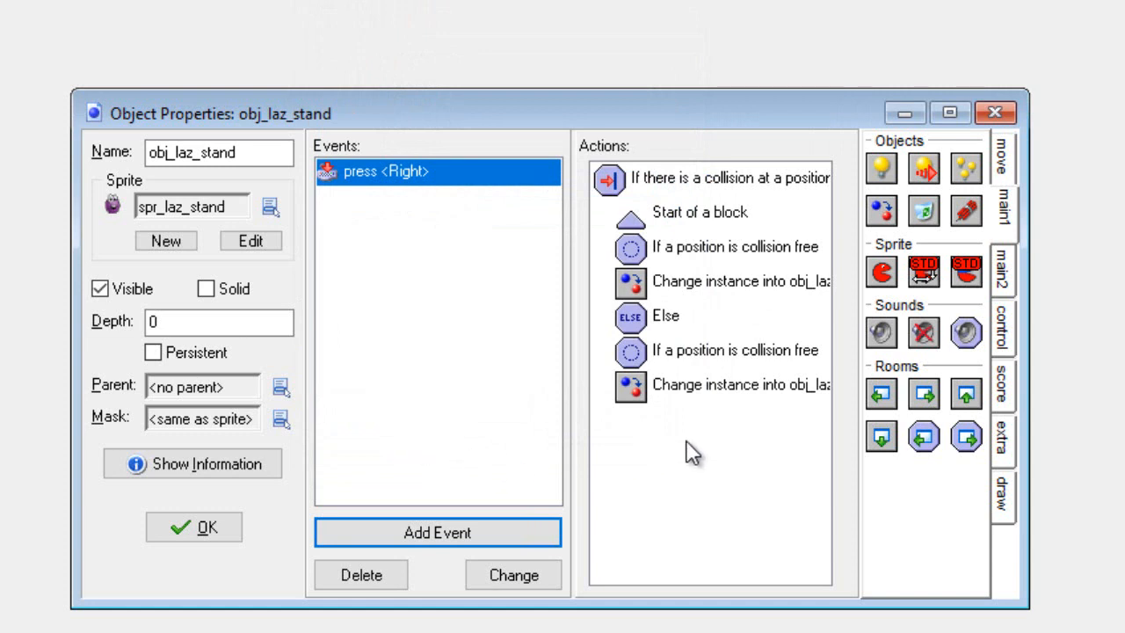
left_click(1008, 342)
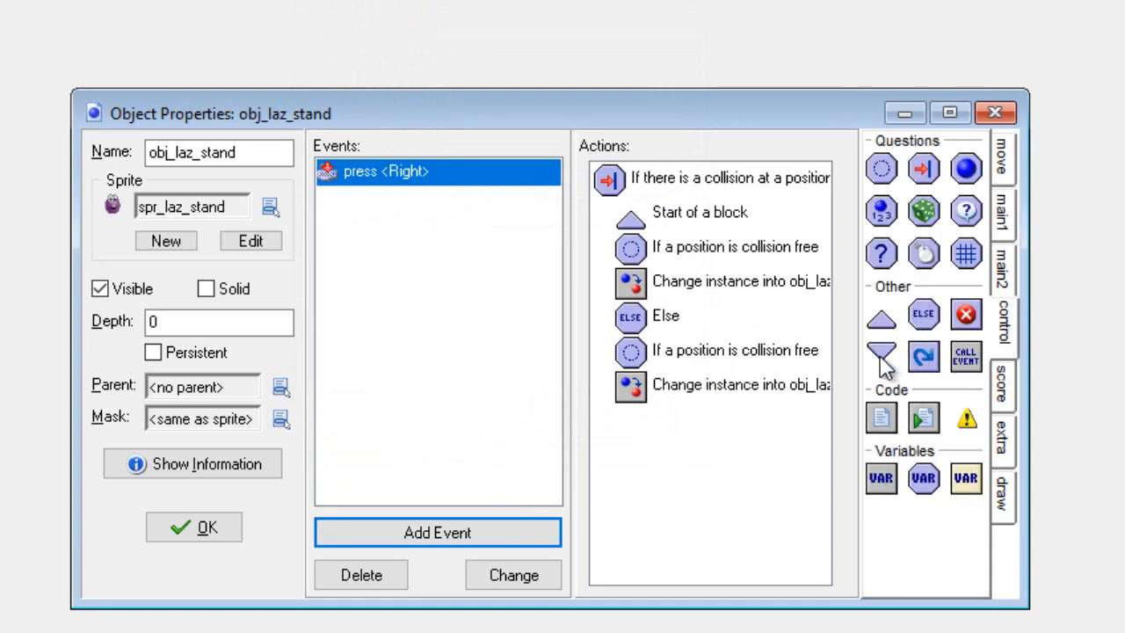
left_click_drag(882, 353, 660, 439)
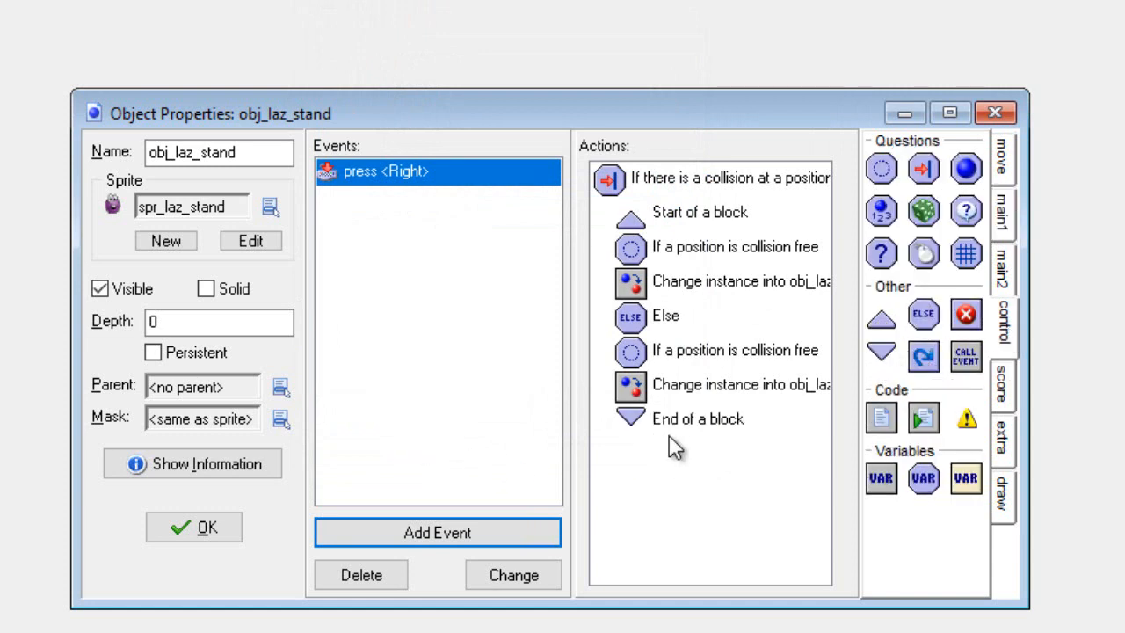
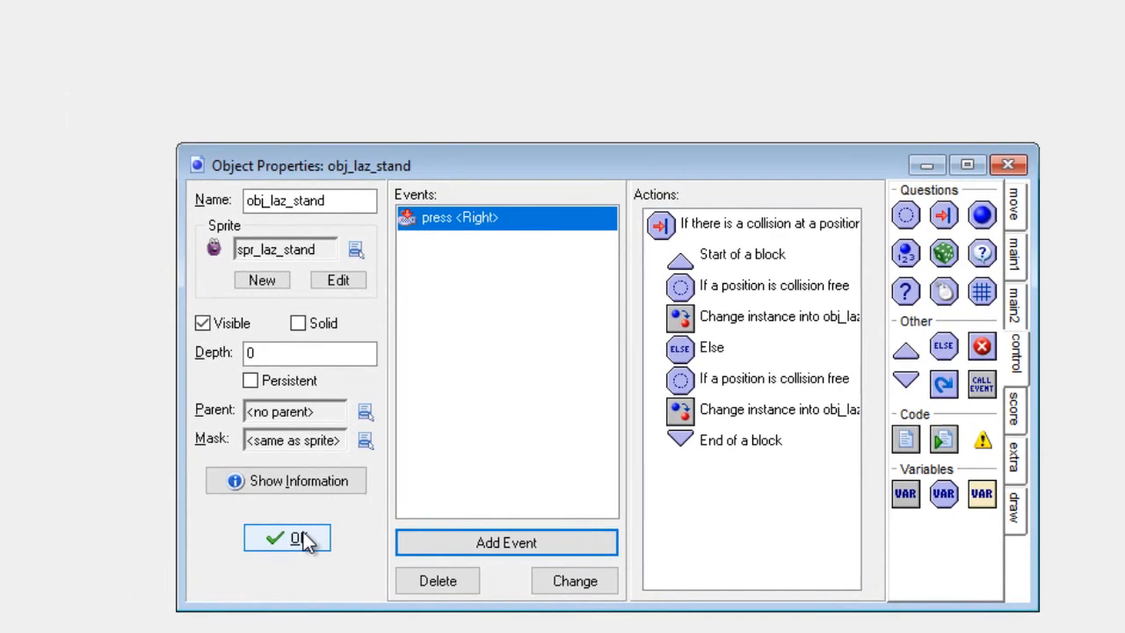
Confirm the obj_laz_stand properties and switch to GMAChapter04.pdf to read the instructions for the standing Lazarus right key event
left_click(204, 527)
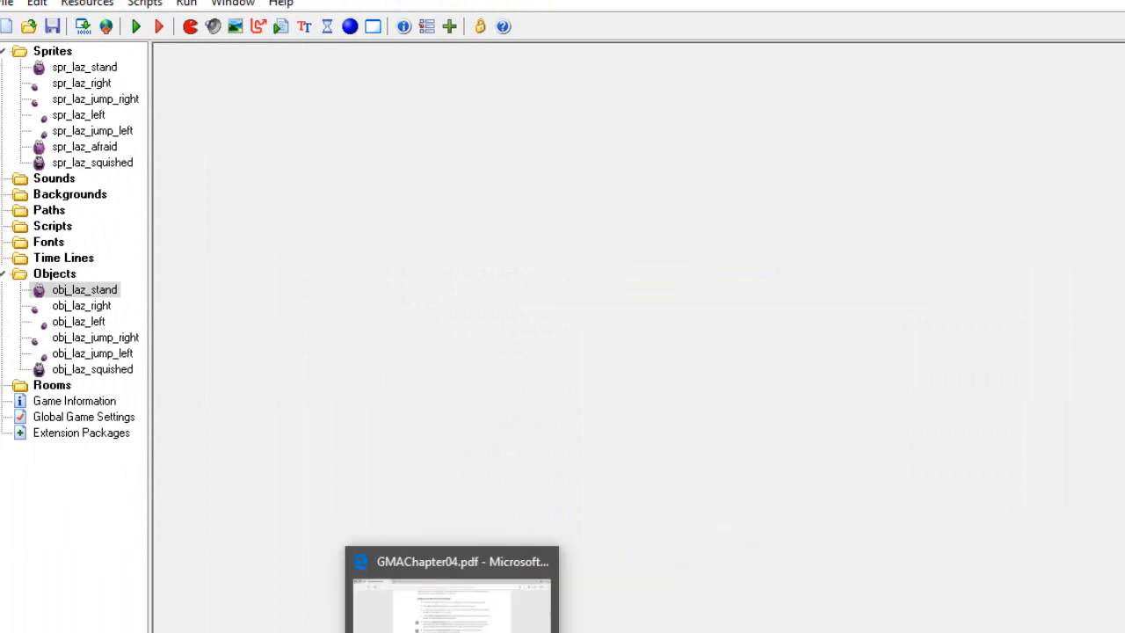
left_click(451, 631)
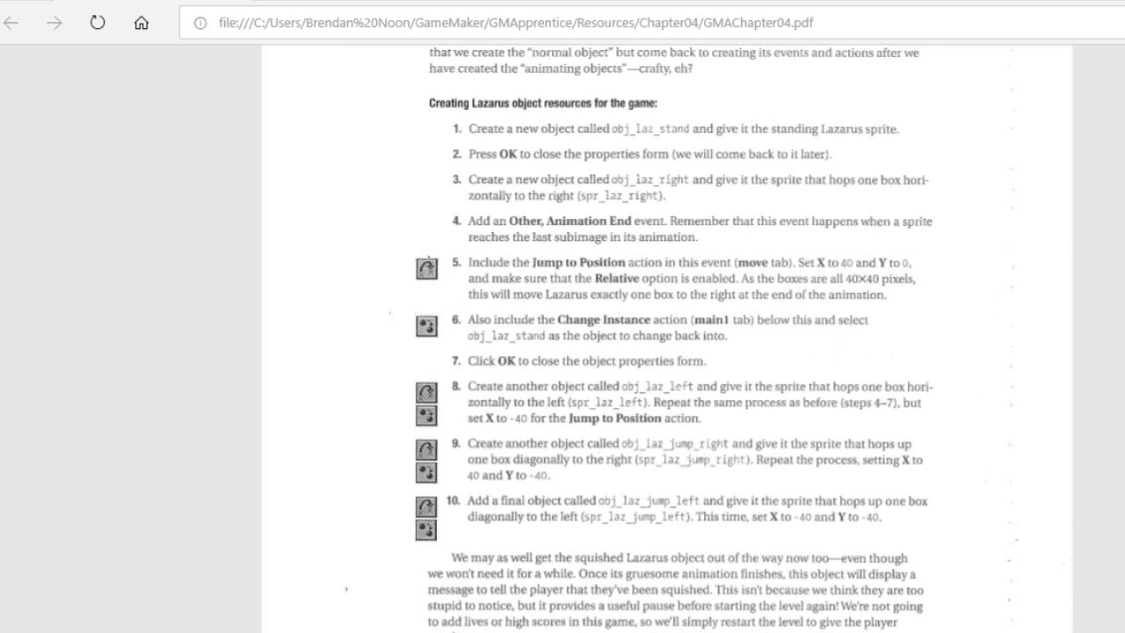
scroll(587, 422, "down", 10)
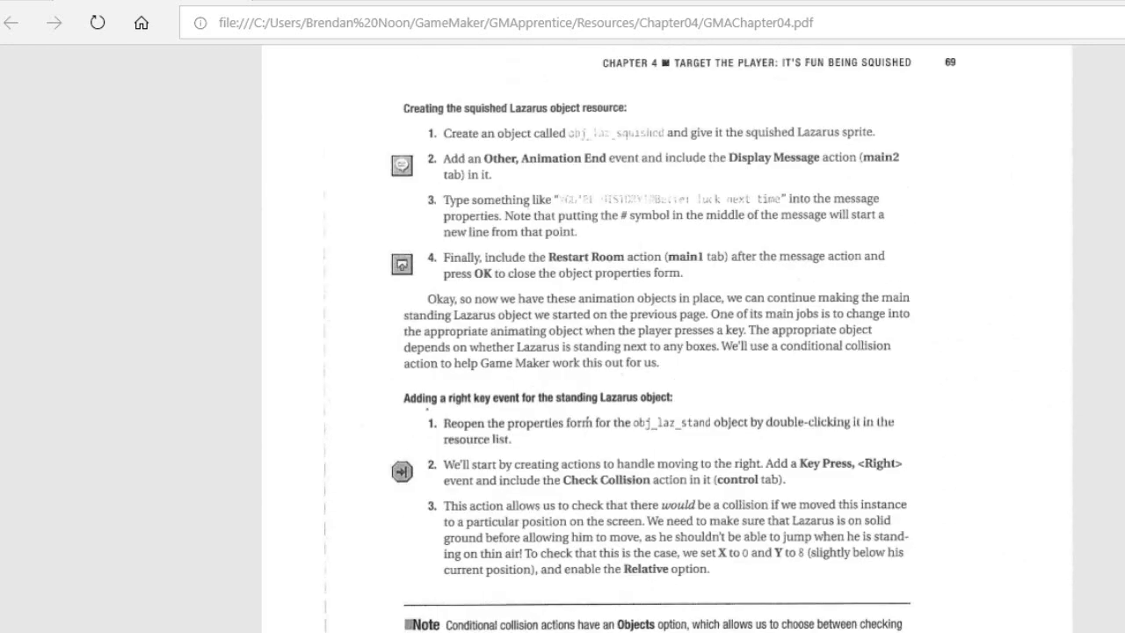
scroll(587, 422, "down", 3)
scroll(587, 325, "down", 12)
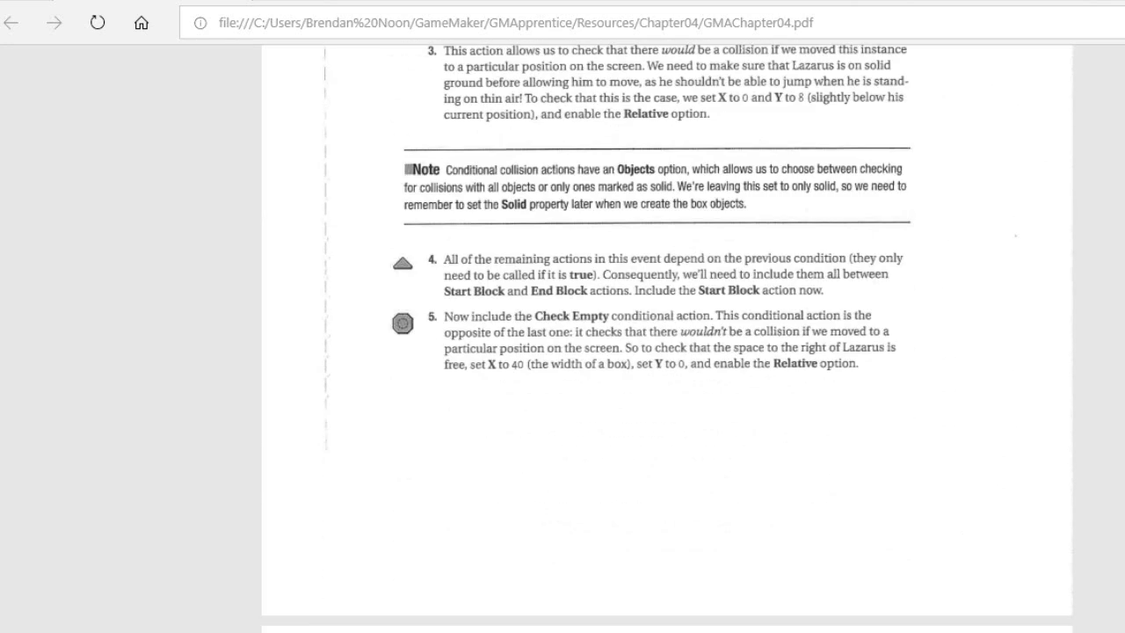
scroll(512, 452, "down", 15)
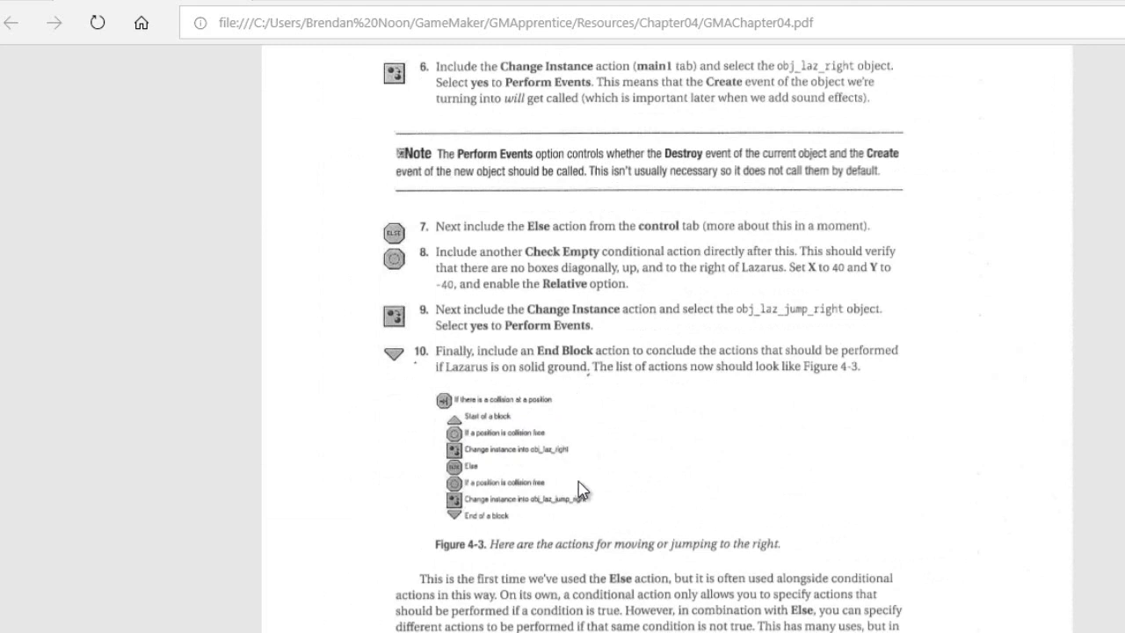
Switch back to GameMaker, reopen obj_laz_stand and add a Key Press <Left> event
left_click(786, 631)
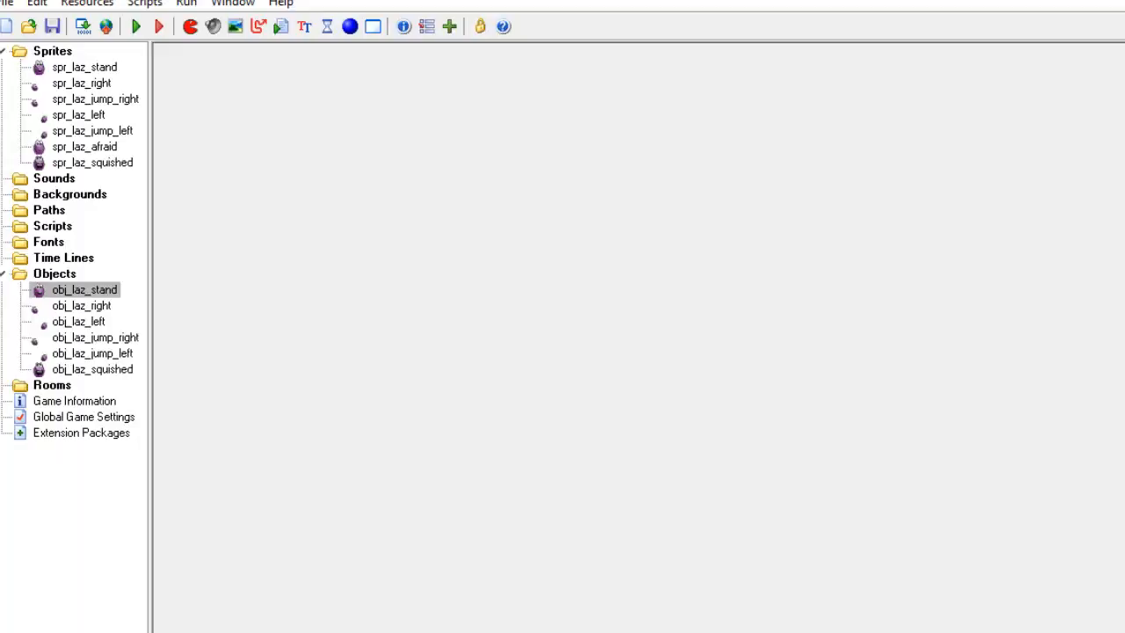
left_click(79, 292)
double_click(77, 293)
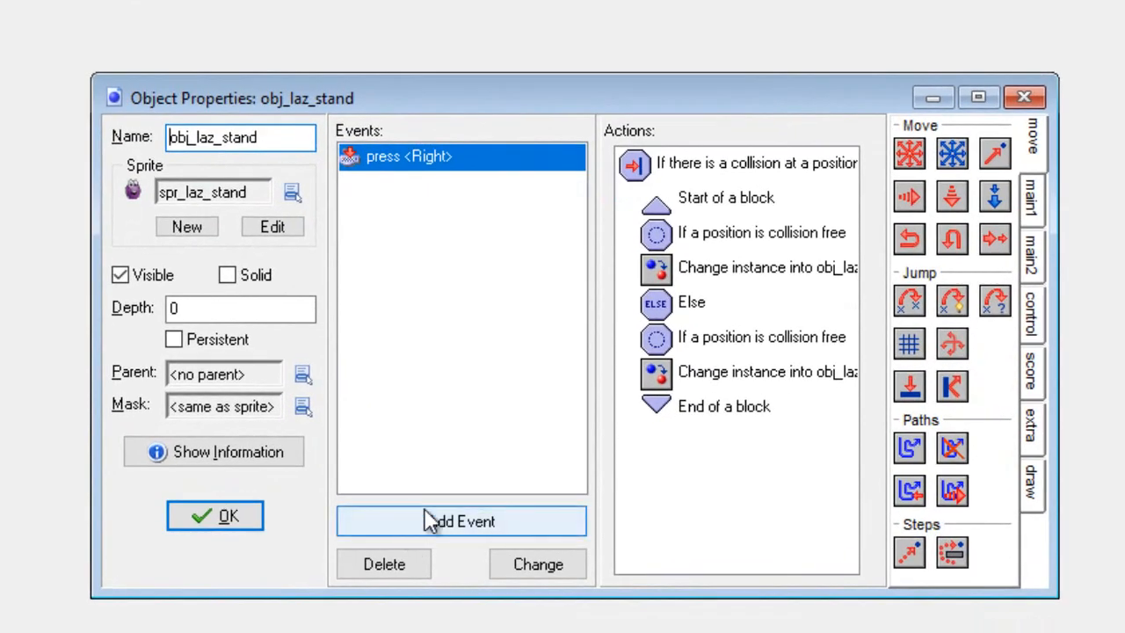
left_click(432, 522)
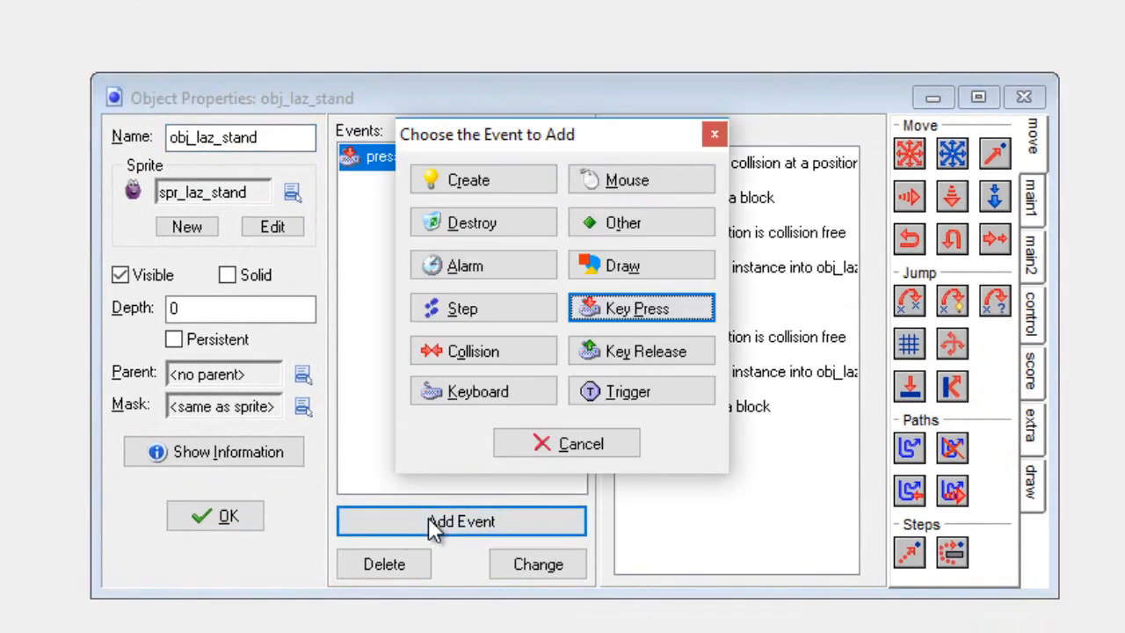
left_click(606, 316)
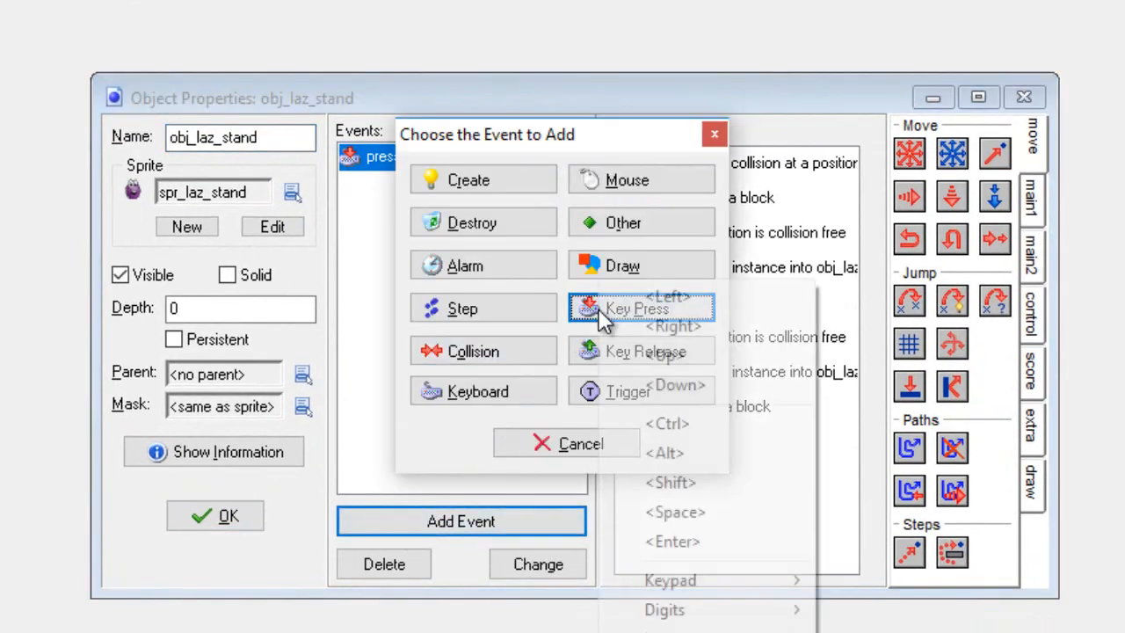
left_click(650, 299)
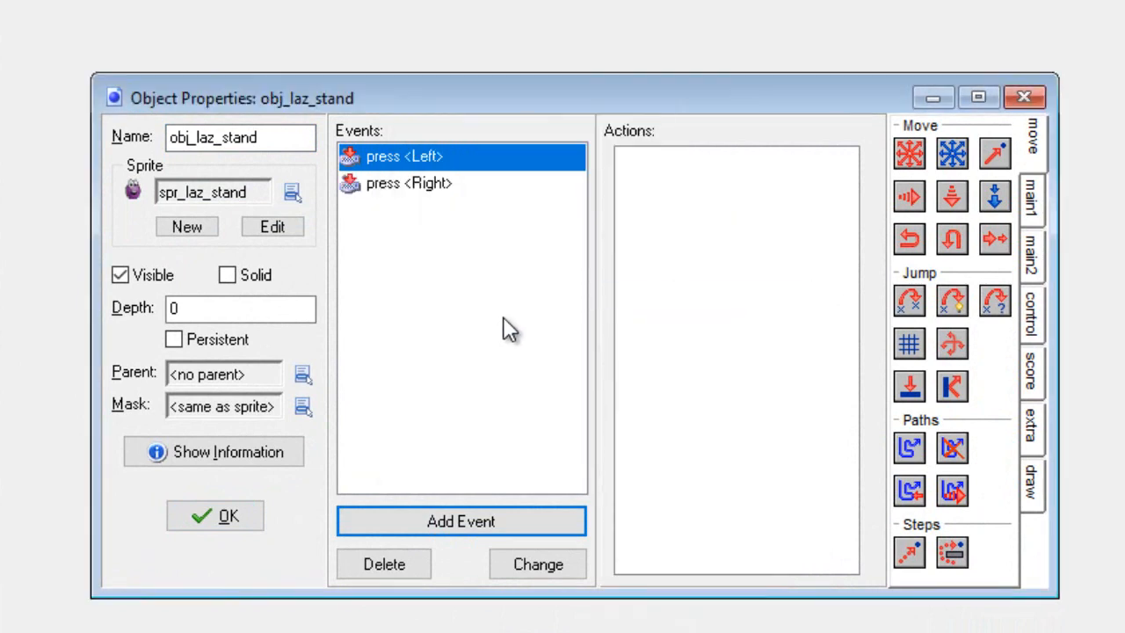
Add a Check Collision action to the press <Left> event with x 0, y 8 and Relative enabled, using the press <Right> event as reference
left_click(427, 187)
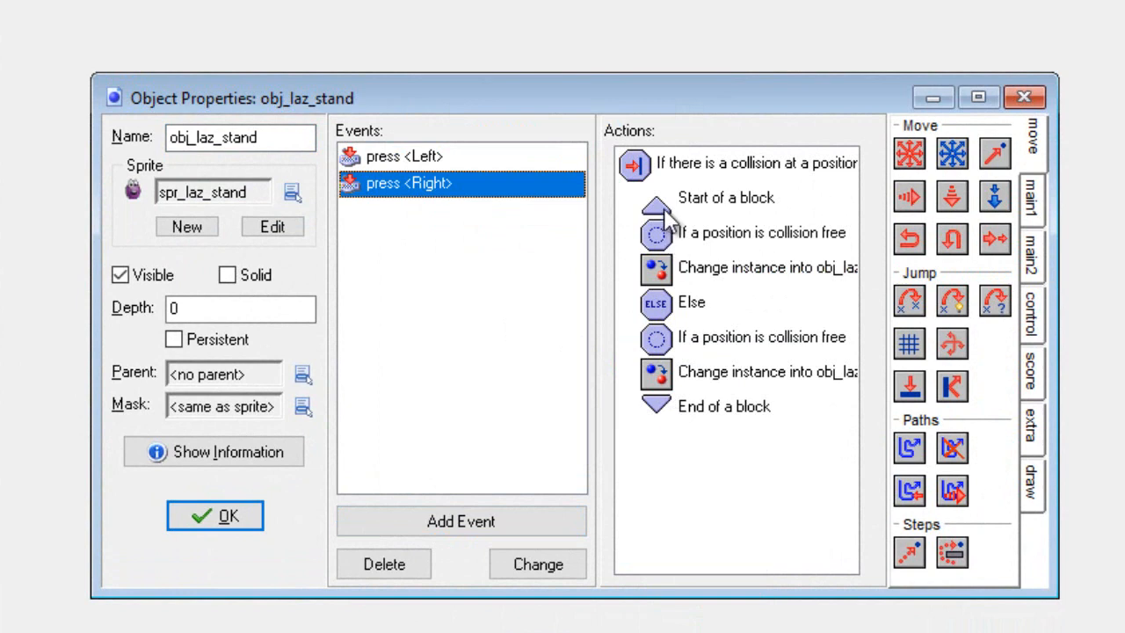
left_click(384, 164)
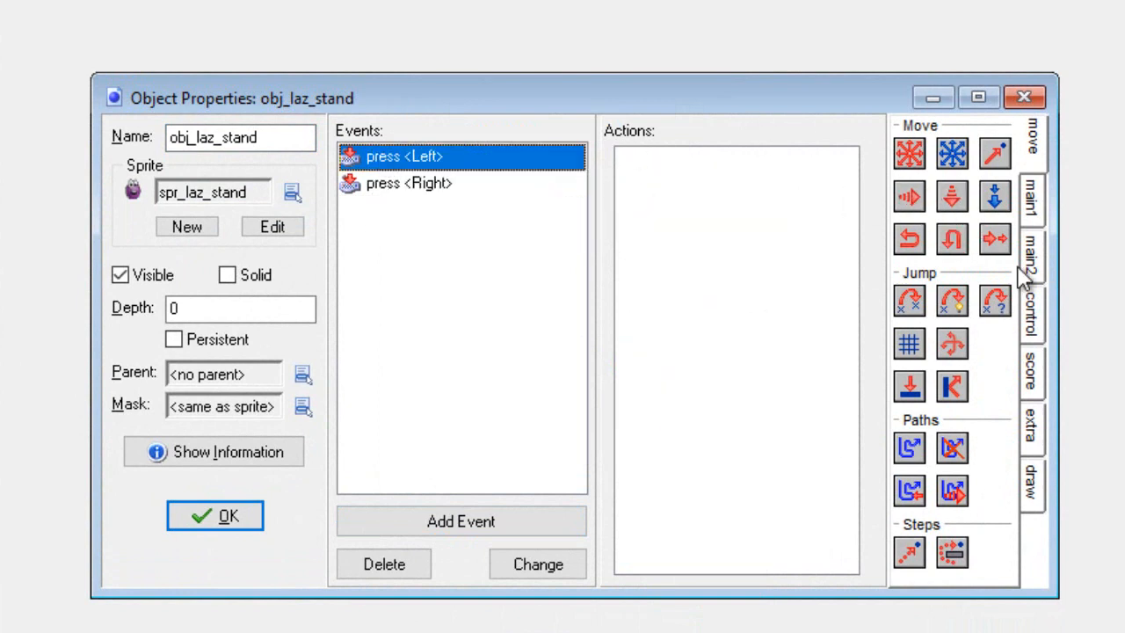
left_click(1031, 200)
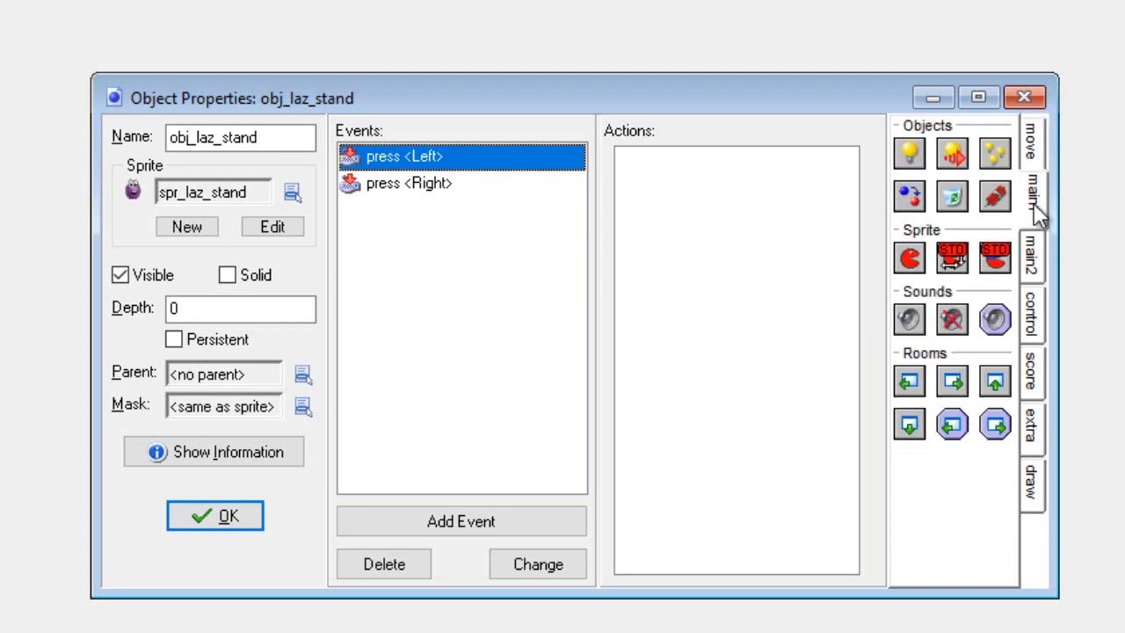
left_click(1032, 158)
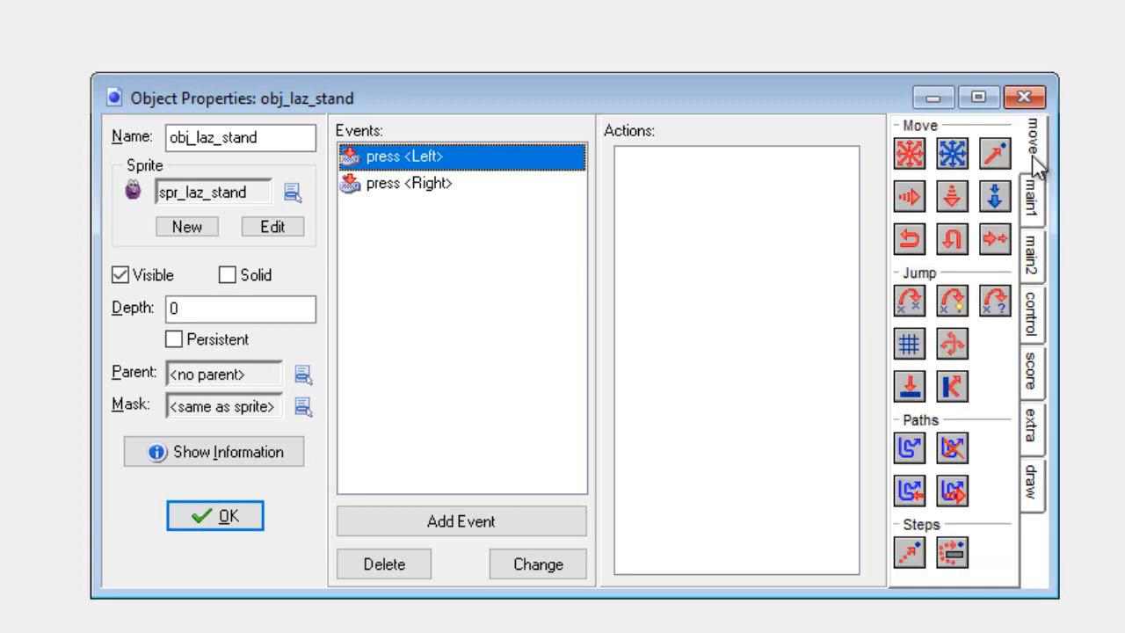
left_click(1034, 332)
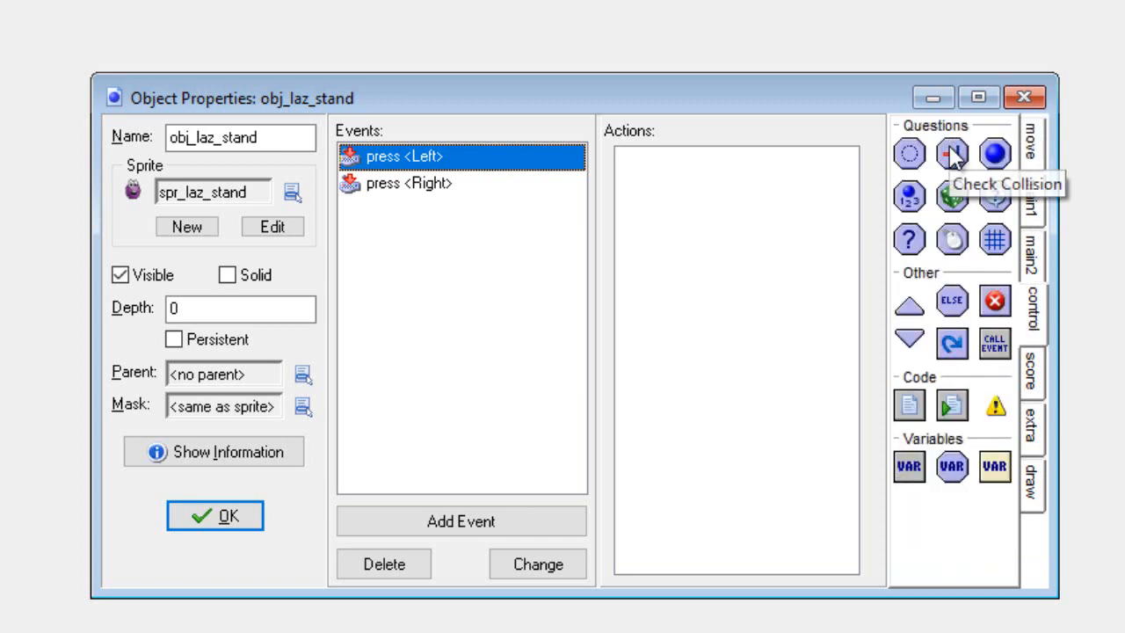
left_click_drag(953, 155, 730, 179)
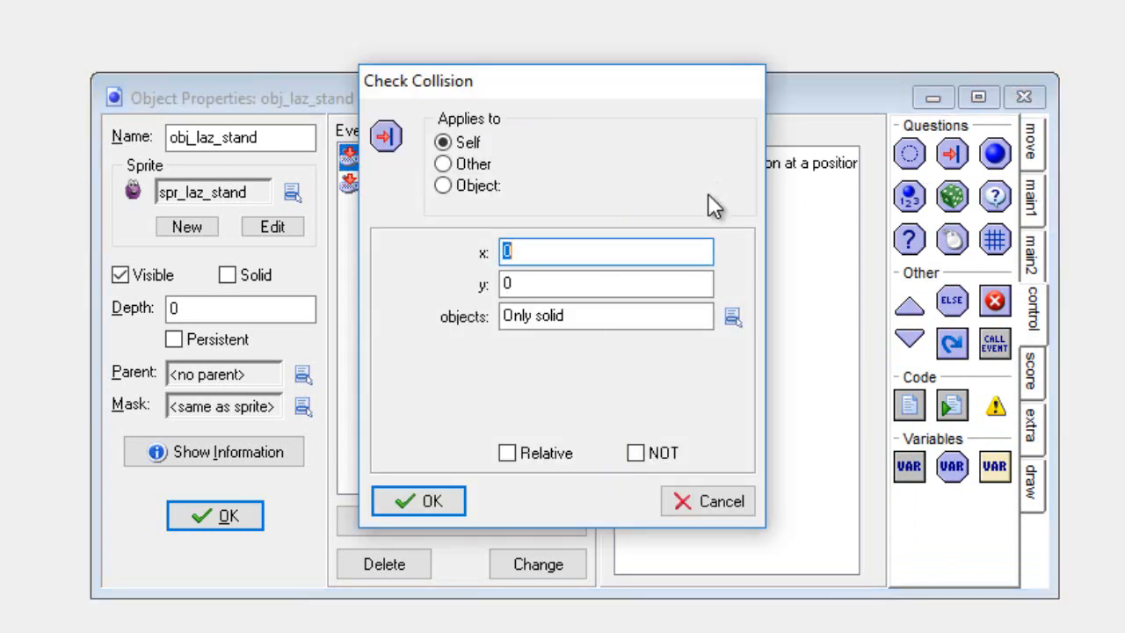
left_click(600, 283)
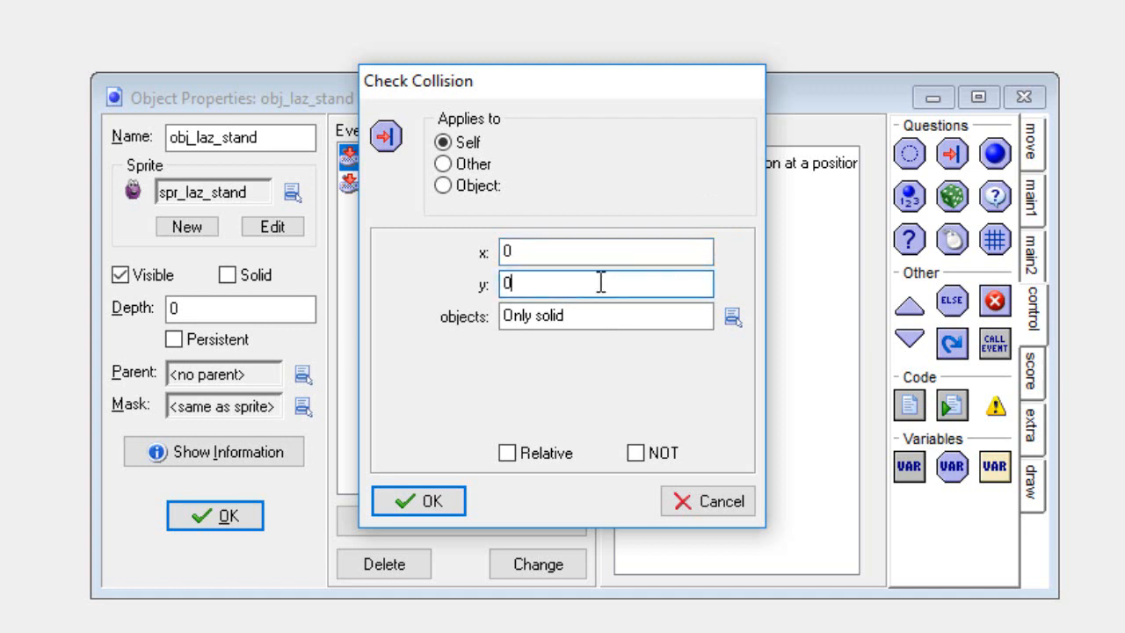
key("BackSpace")
type("8")
left_click(508, 452)
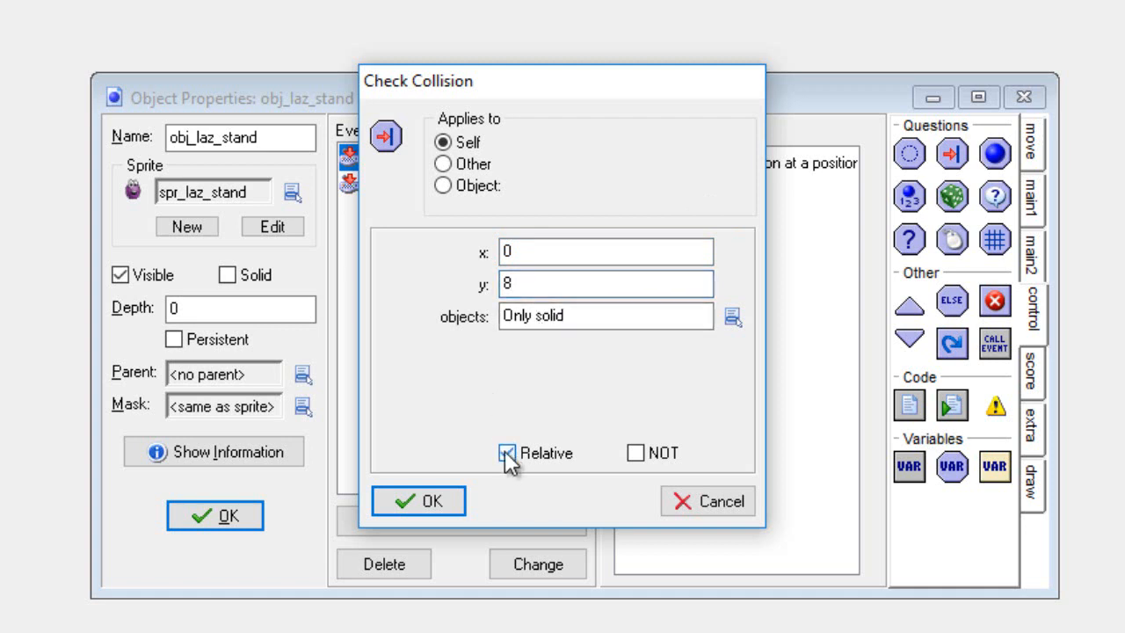
left_click(449, 498)
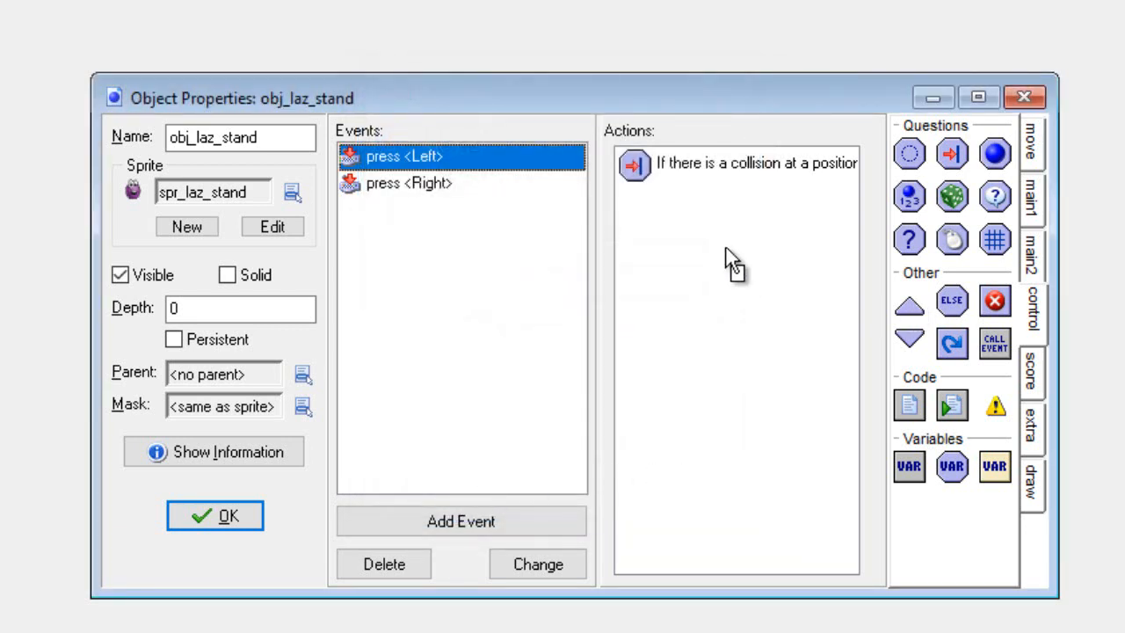
Start a block under the left event's collision check and add a Check Empty action with x -40, y 0 and Relative enabled
left_click_drag(908, 304, 673, 251)
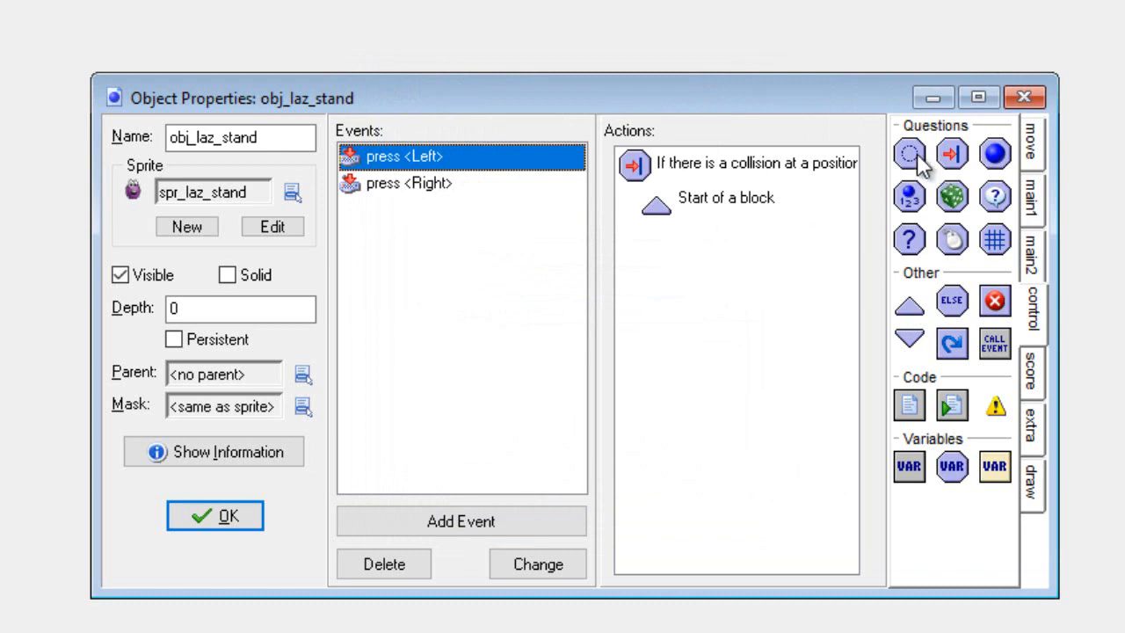
left_click_drag(909, 153, 700, 257)
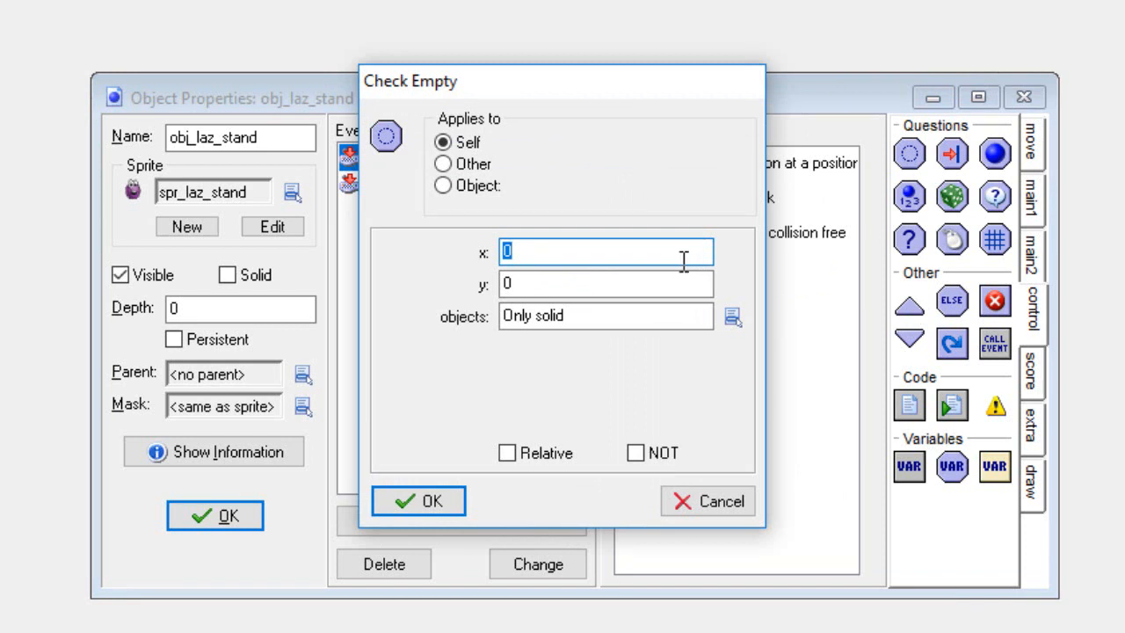
type("-40")
left_click(517, 451)
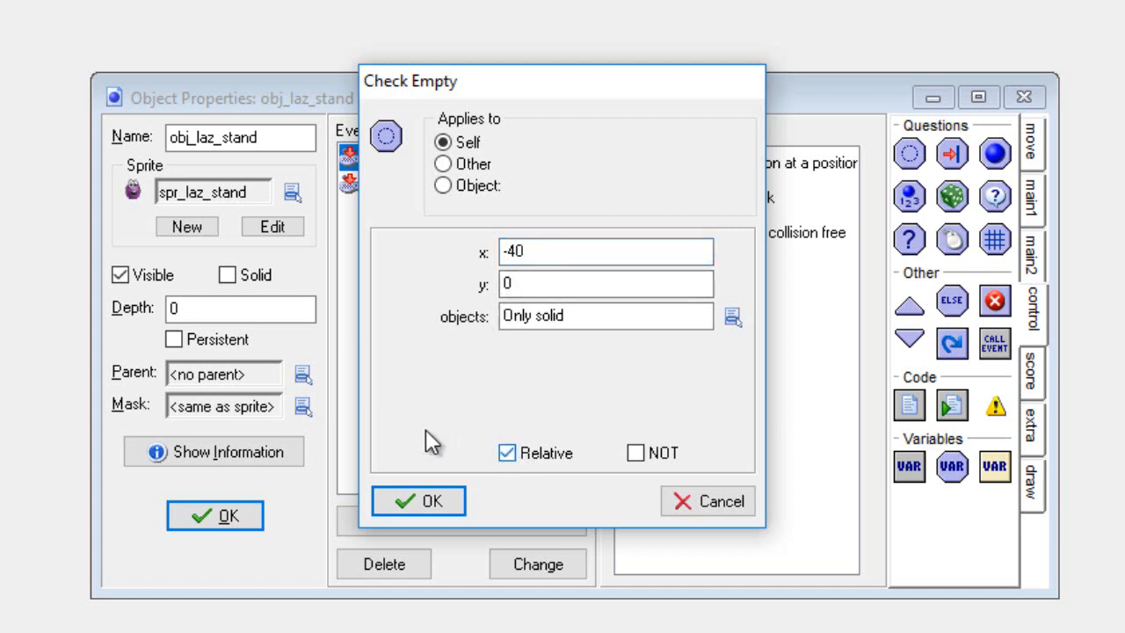
left_click(405, 500)
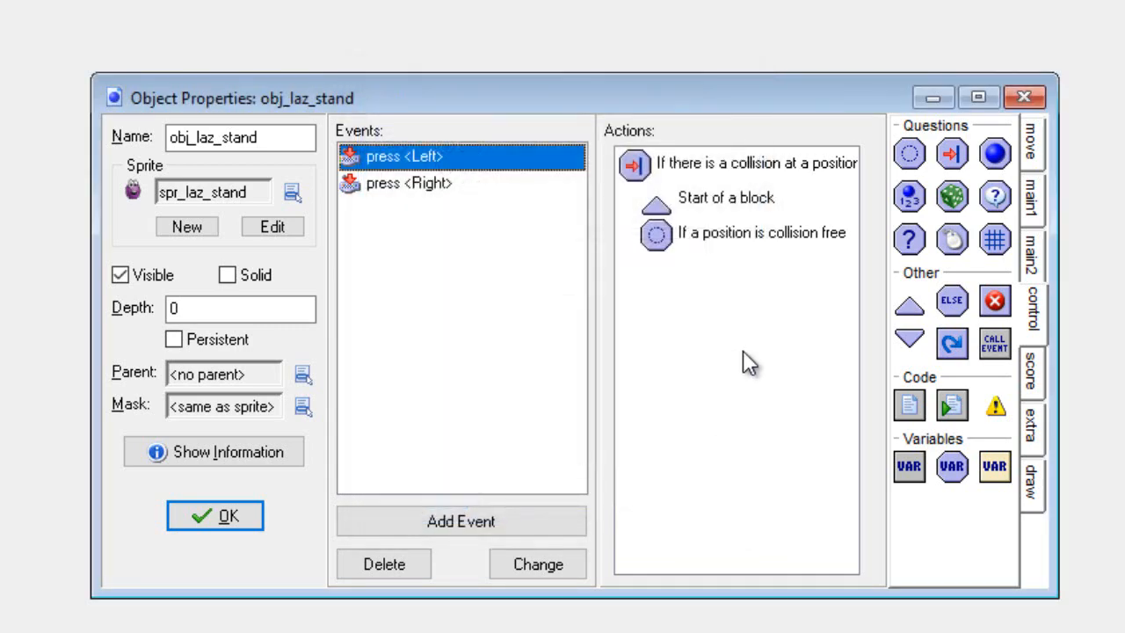
Add a Change Instance action after the empty check that changes into obj_laz_left with perform events set to yes
left_click(1034, 194)
left_click_drag(914, 197, 696, 306)
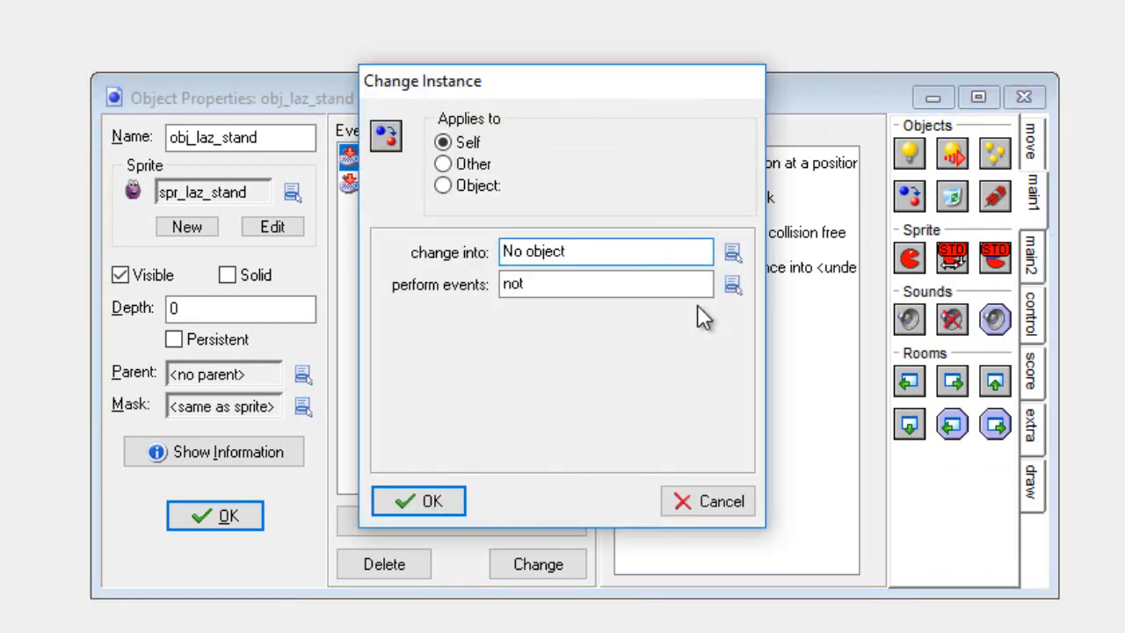
left_click(732, 253)
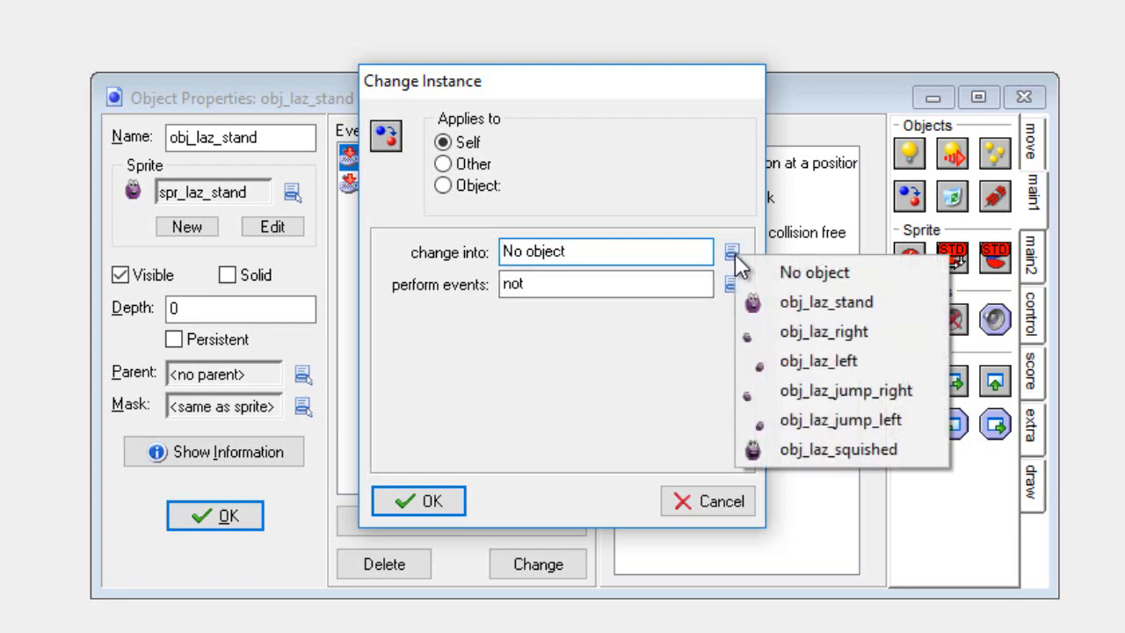
left_click(781, 356)
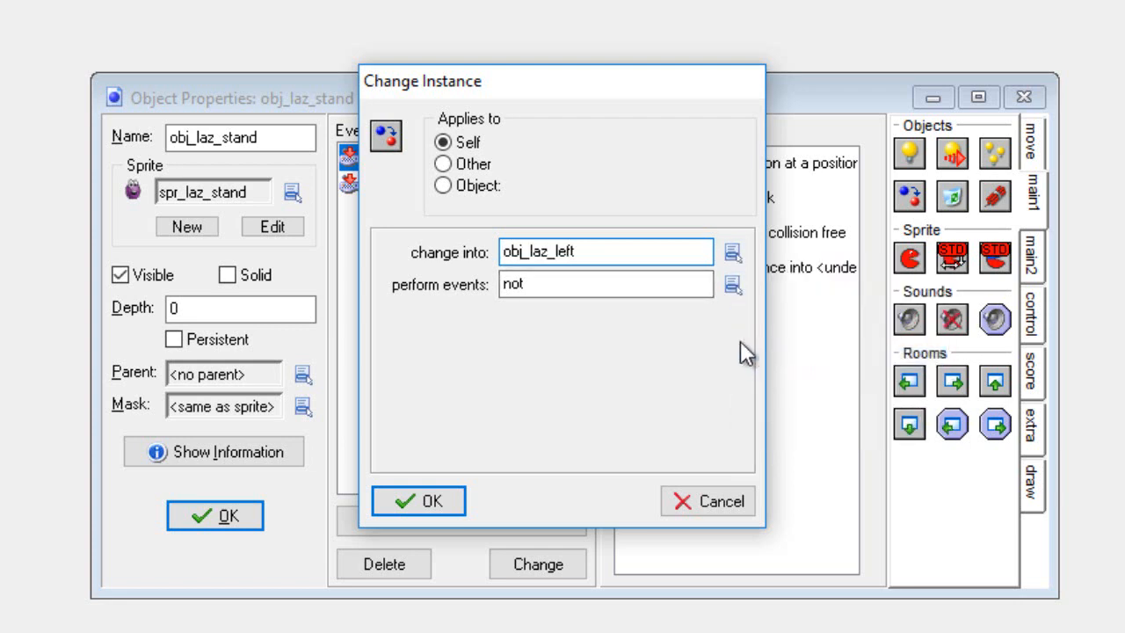
left_click(732, 284)
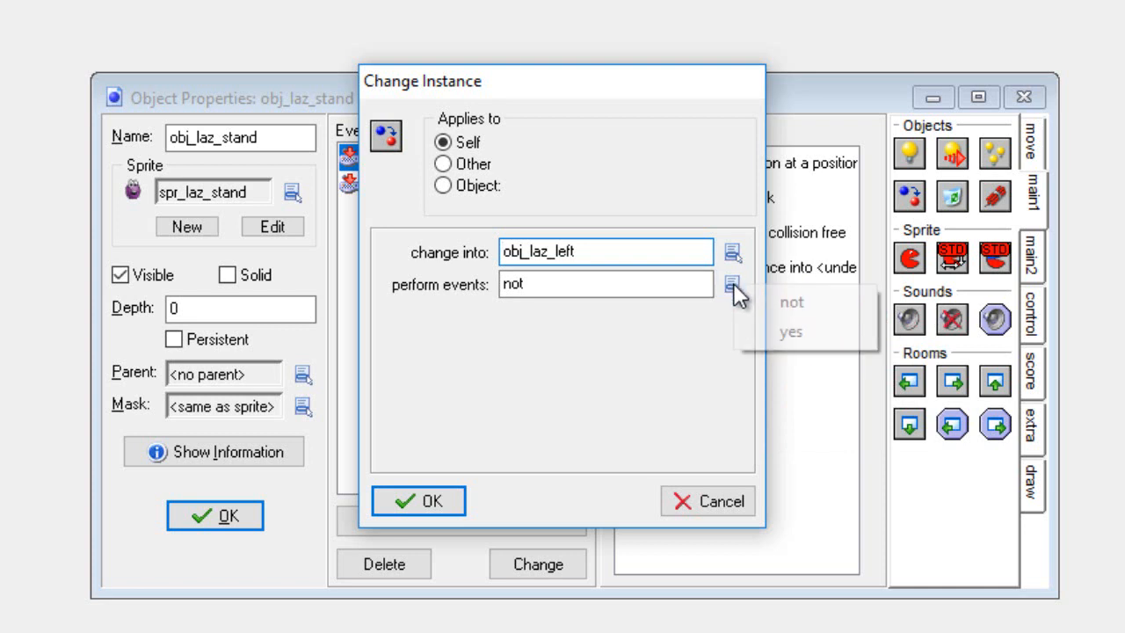
left_click(752, 331)
left_click(421, 502)
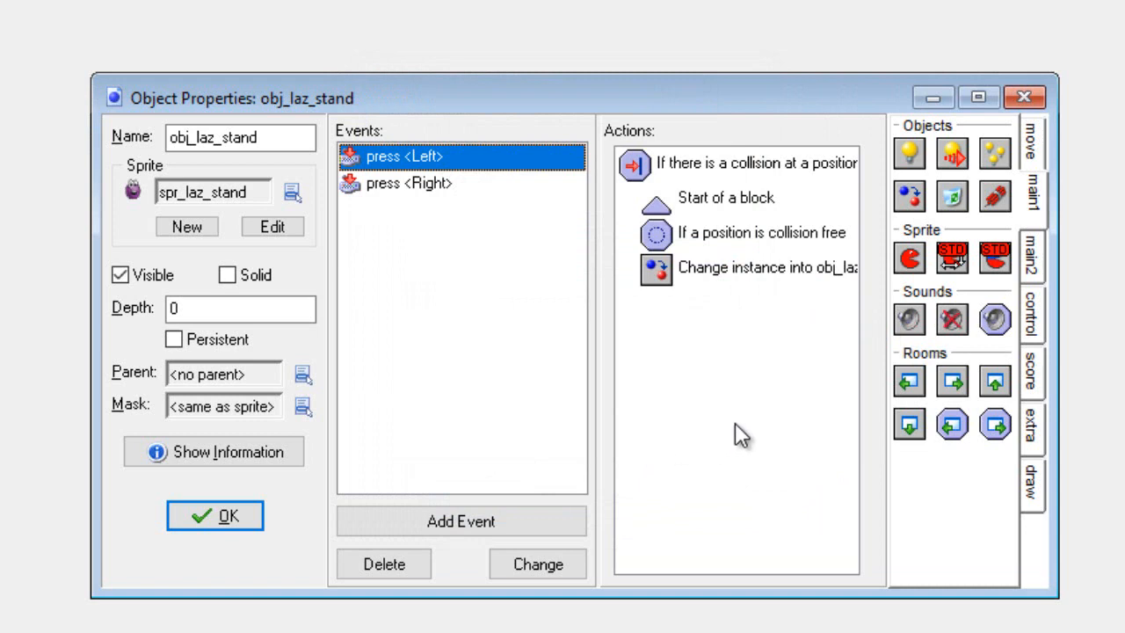
Add an Else action followed by a Check Empty action with x -40, y -40 and Relative enabled
left_click(1034, 312)
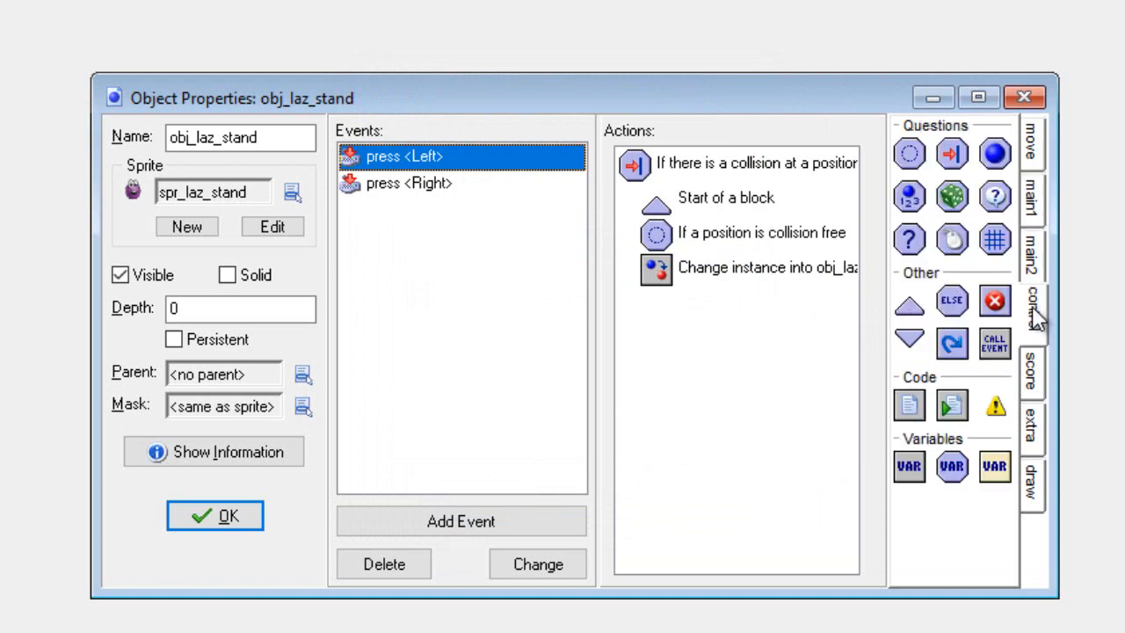
left_click_drag(701, 327, 699, 325)
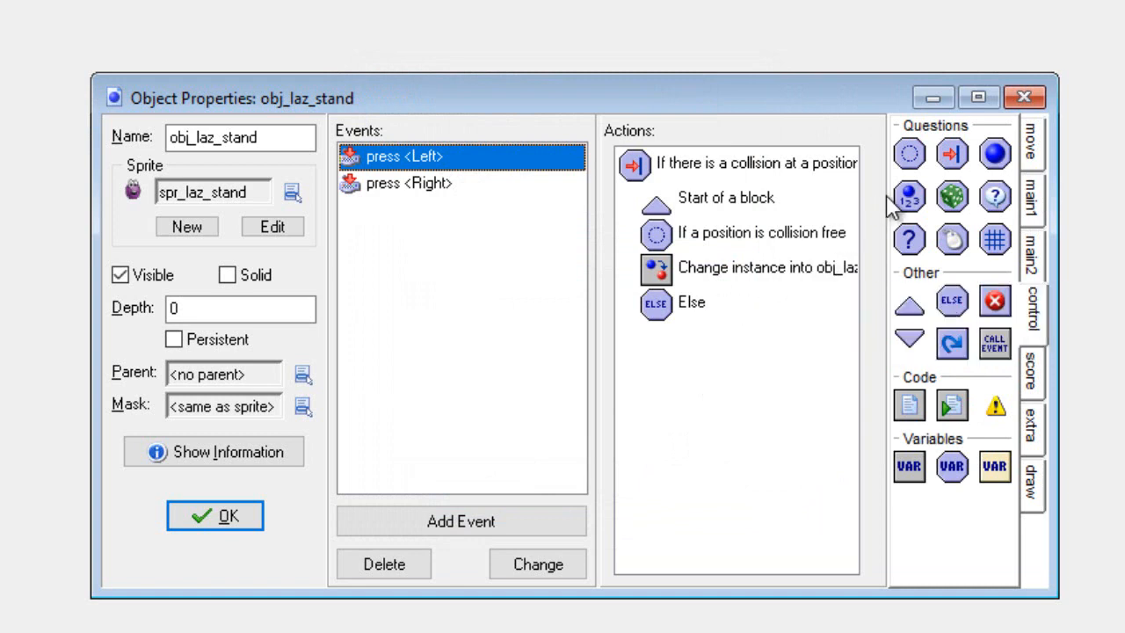
left_click_drag(913, 158, 663, 377)
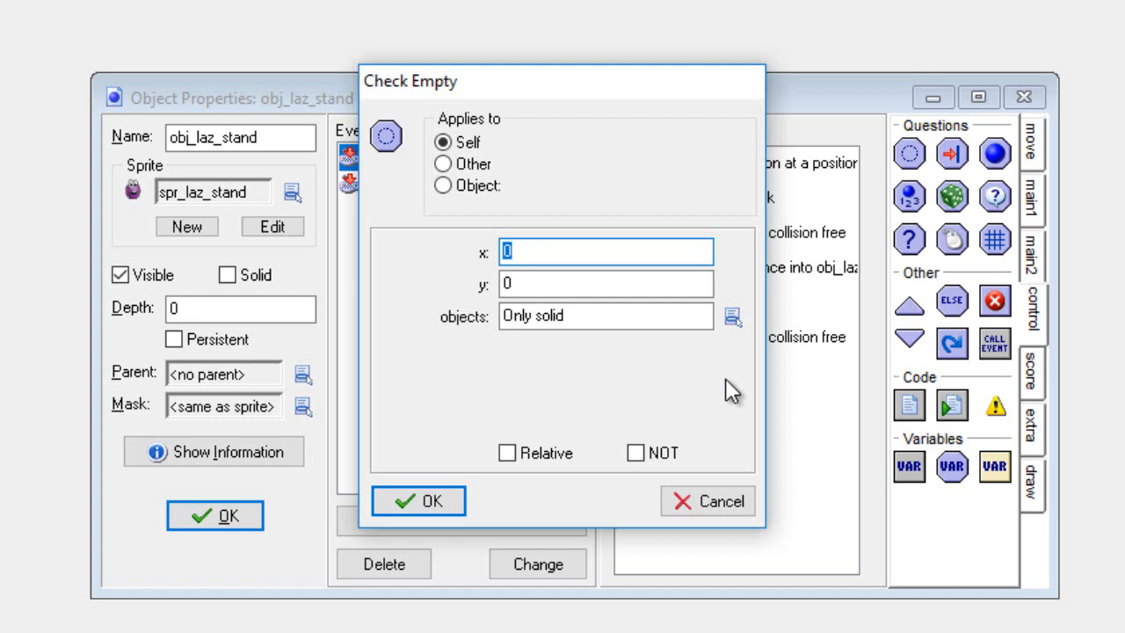
type("-40")
double_click(585, 279)
key("BackSpace")
type("-40")
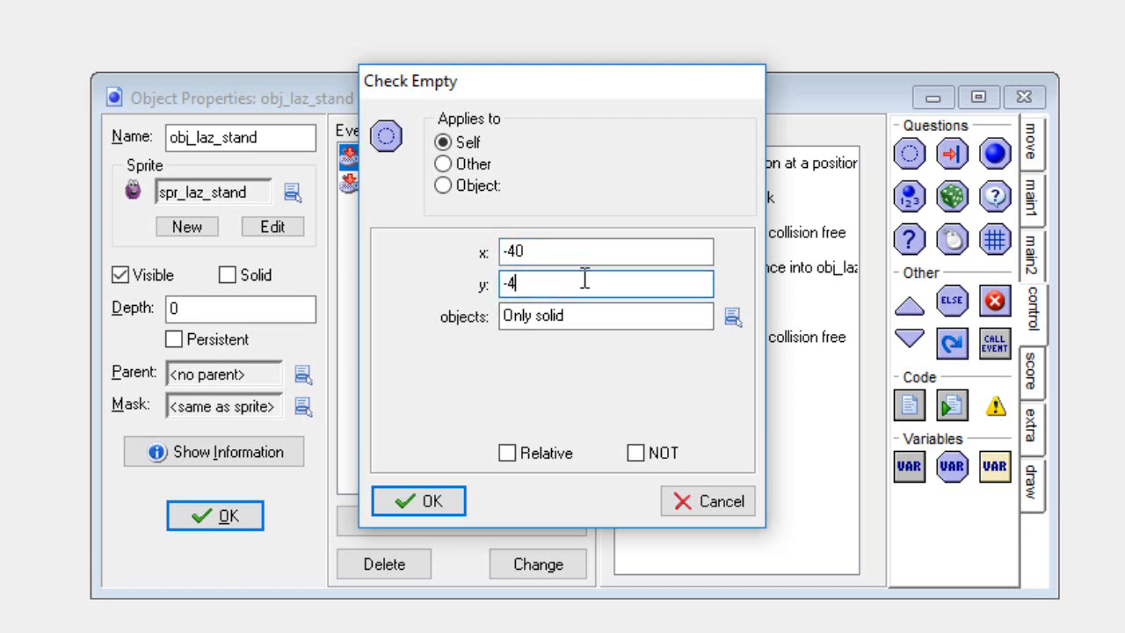
left_click(508, 453)
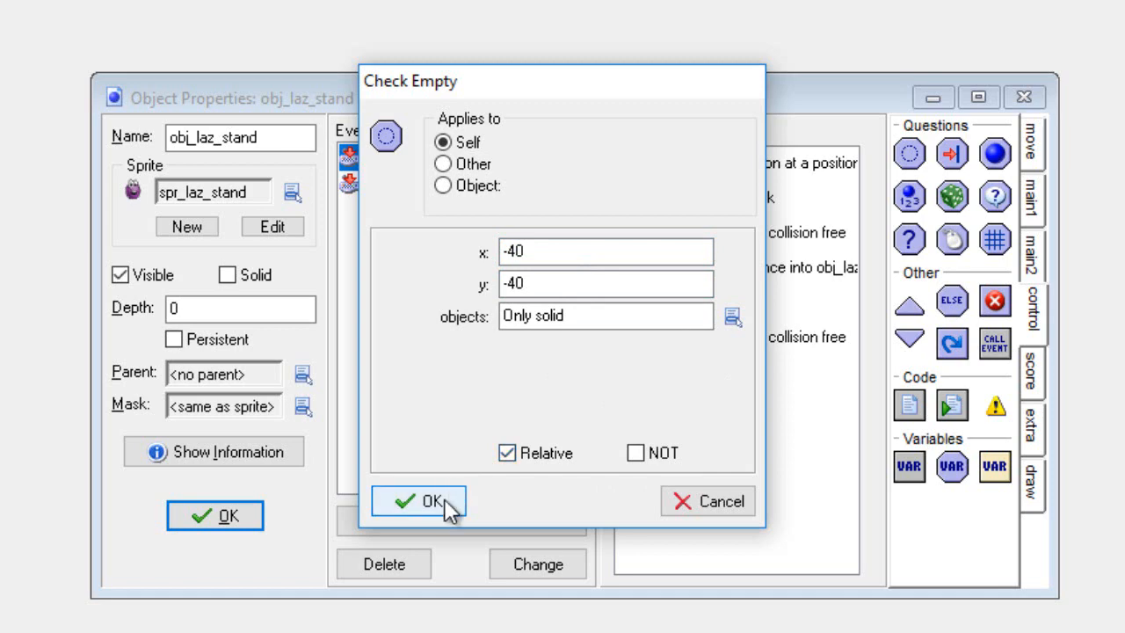
left_click(447, 508)
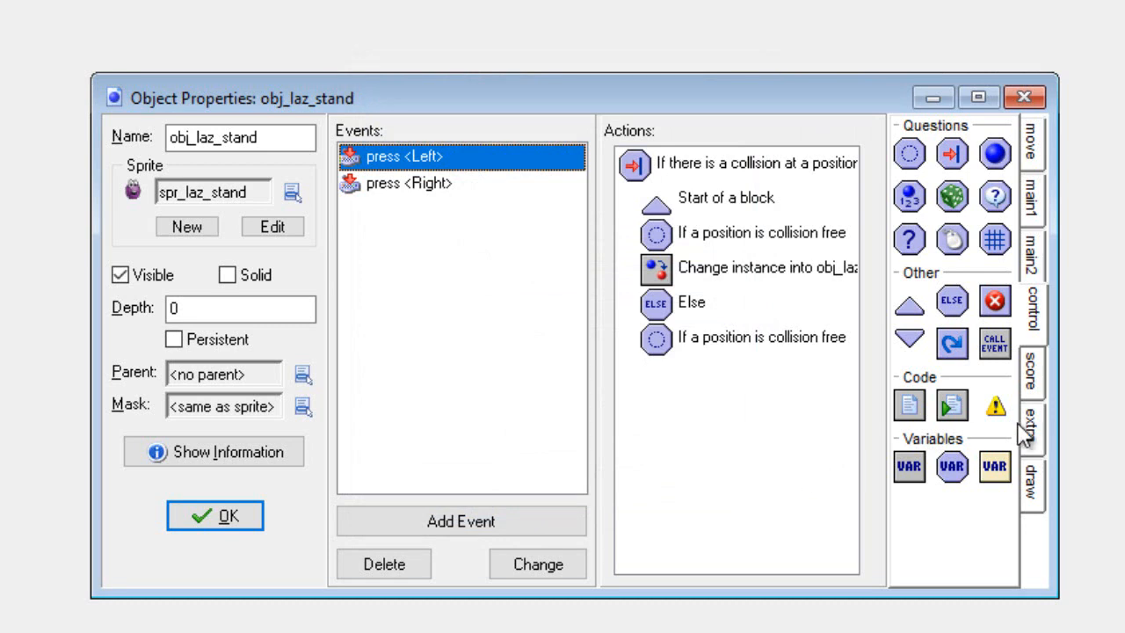
Add a Change Instance action into obj_laz_jump_left with perform events set to yes, and close the left event's block with an End Block action
left_click(1031, 208)
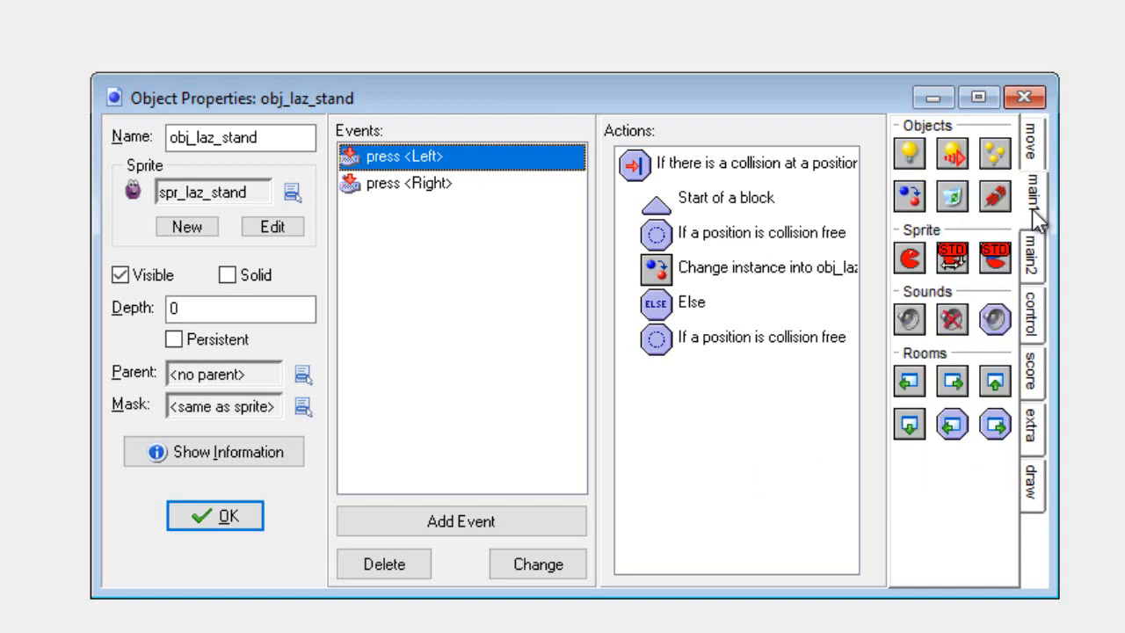
left_click_drag(716, 401, 716, 403)
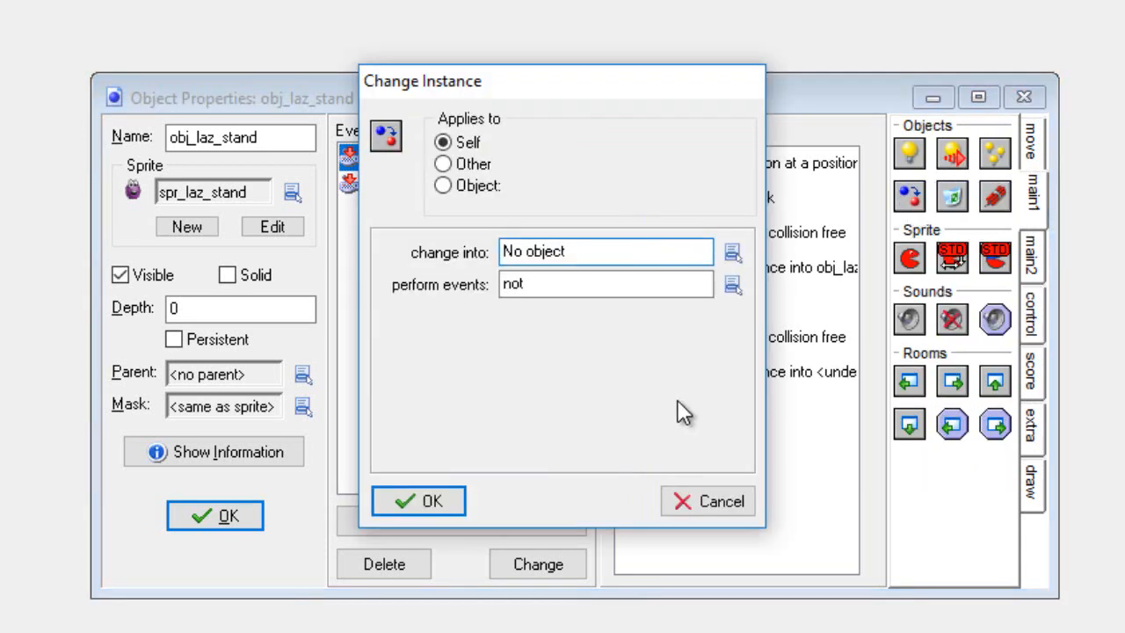
left_click(732, 253)
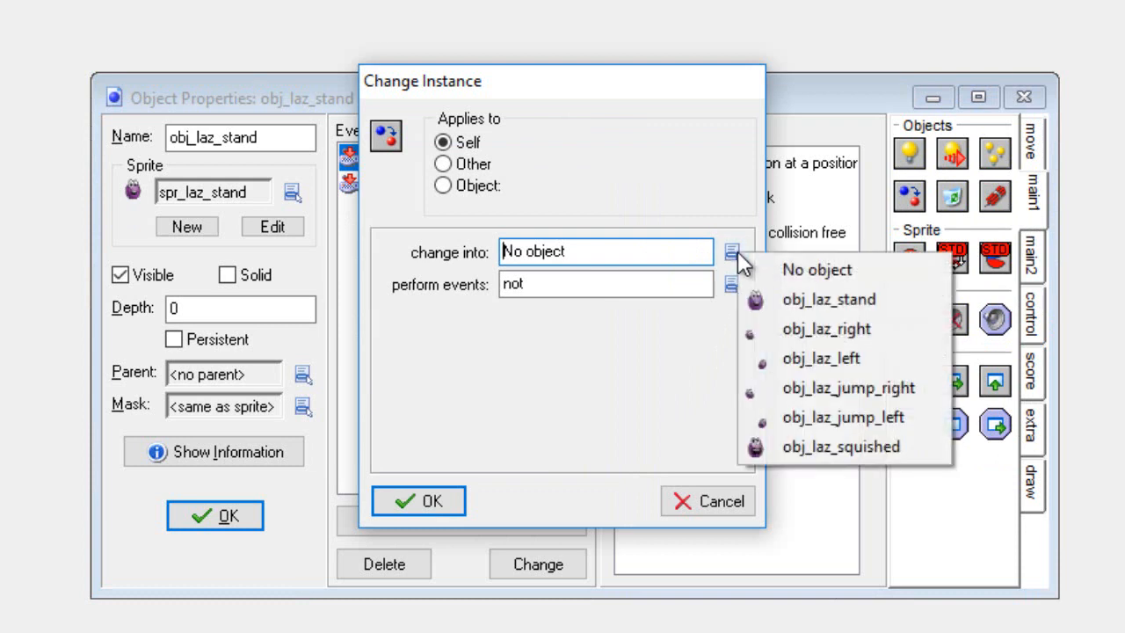
left_click(796, 419)
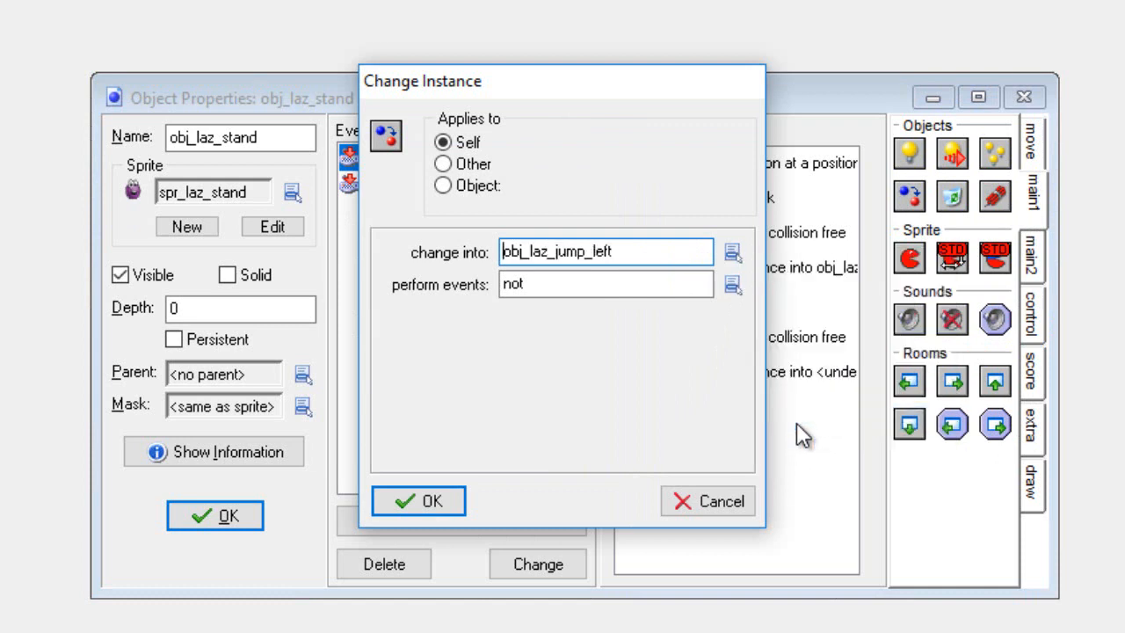
left_click(729, 287)
left_click(757, 332)
left_click(428, 507)
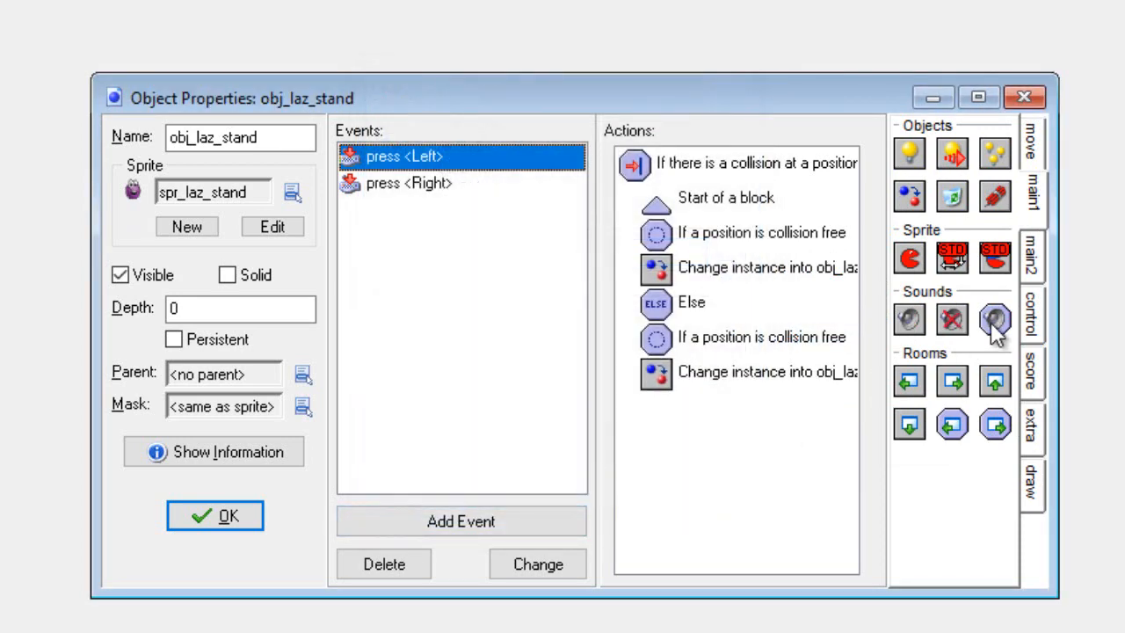
left_click(1029, 312)
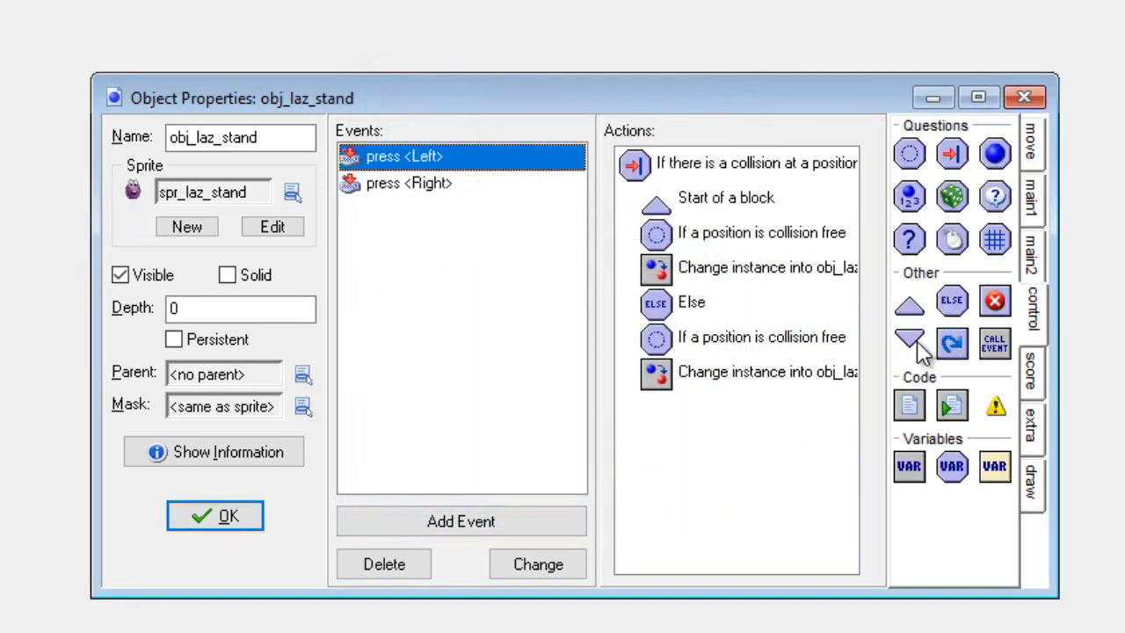
left_click_drag(921, 349, 681, 427)
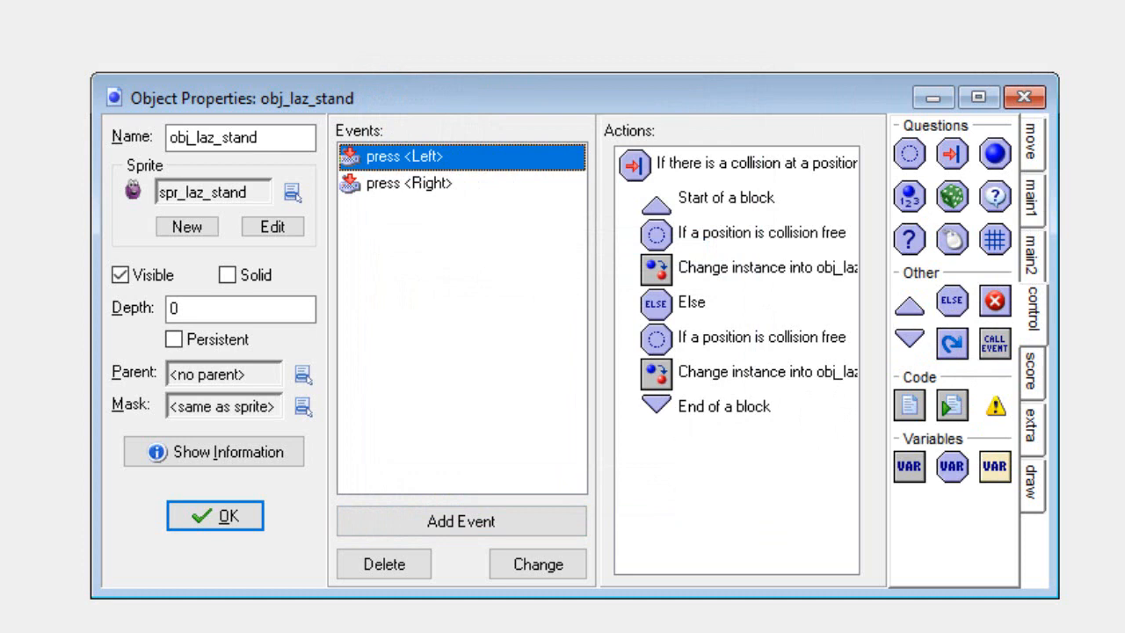
key("F9")
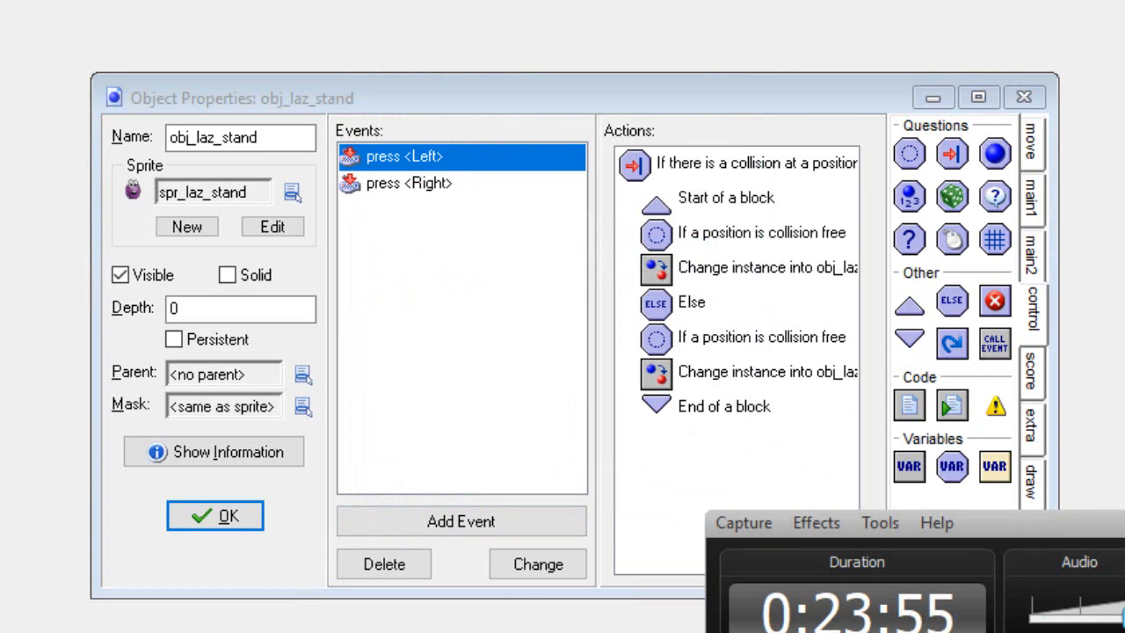
key("F9")
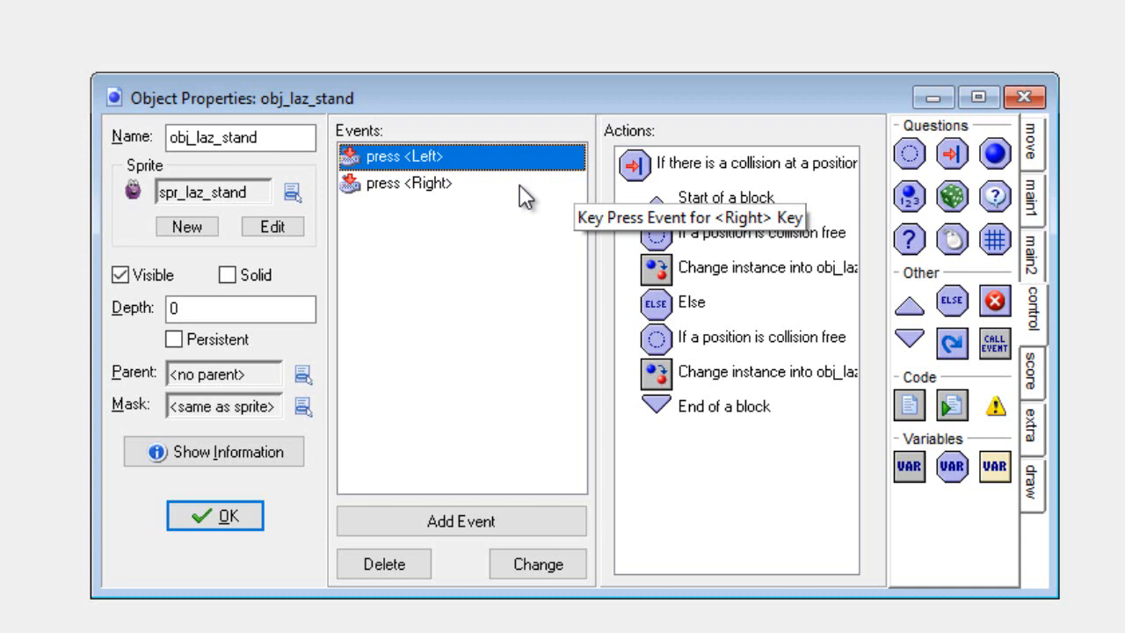
Add a regular Step event to obj_laz_stand
left_click(478, 528)
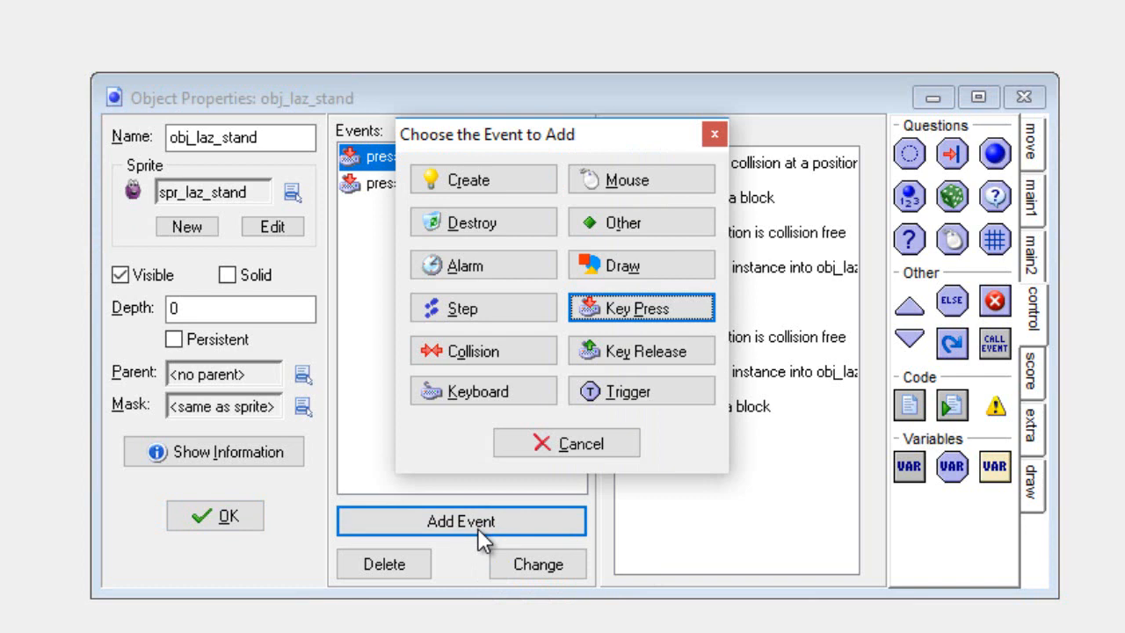
left_click(453, 304)
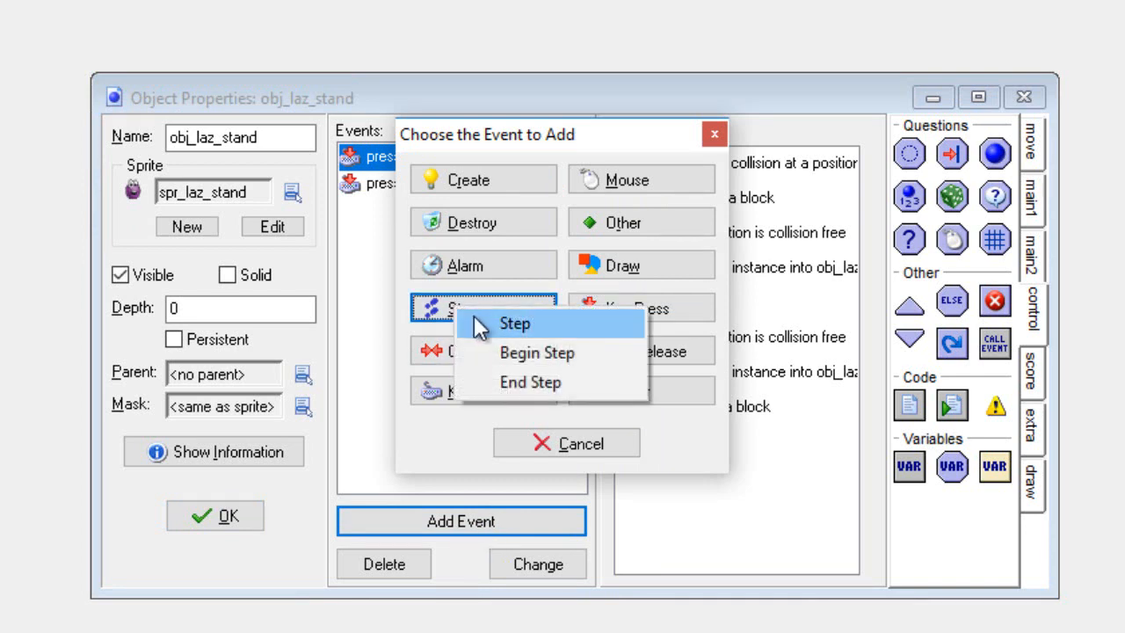
left_click(484, 325)
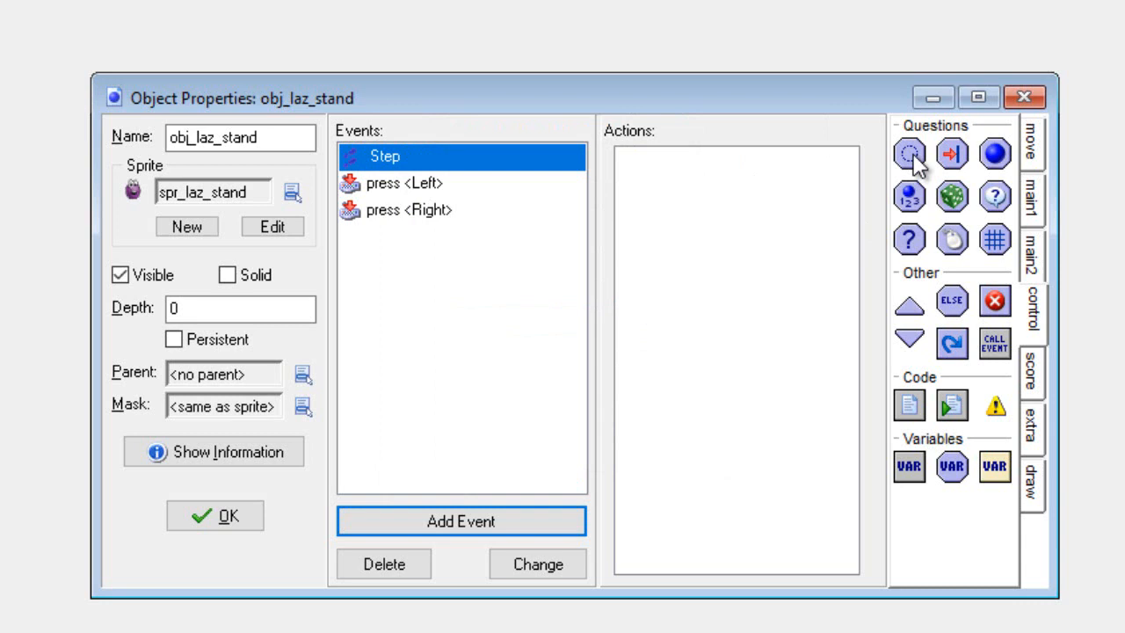
Add a Check Empty action to the Step event with x 0, y 8, only solid objects and Relative enabled
left_click_drag(911, 157, 773, 185)
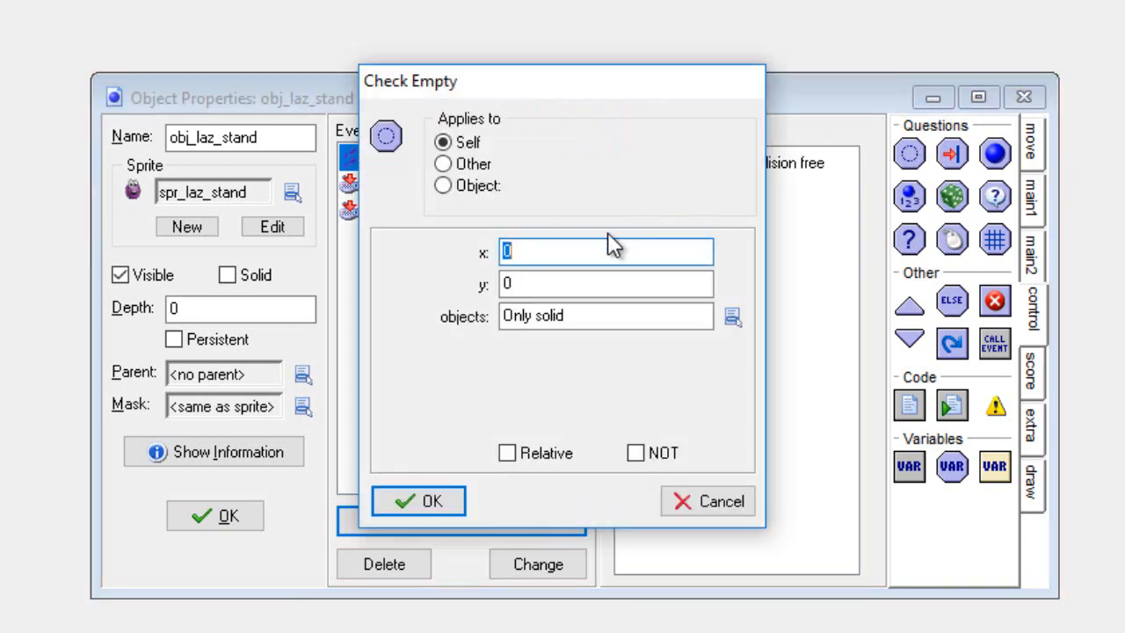
left_click(608, 281)
key("BackSpace")
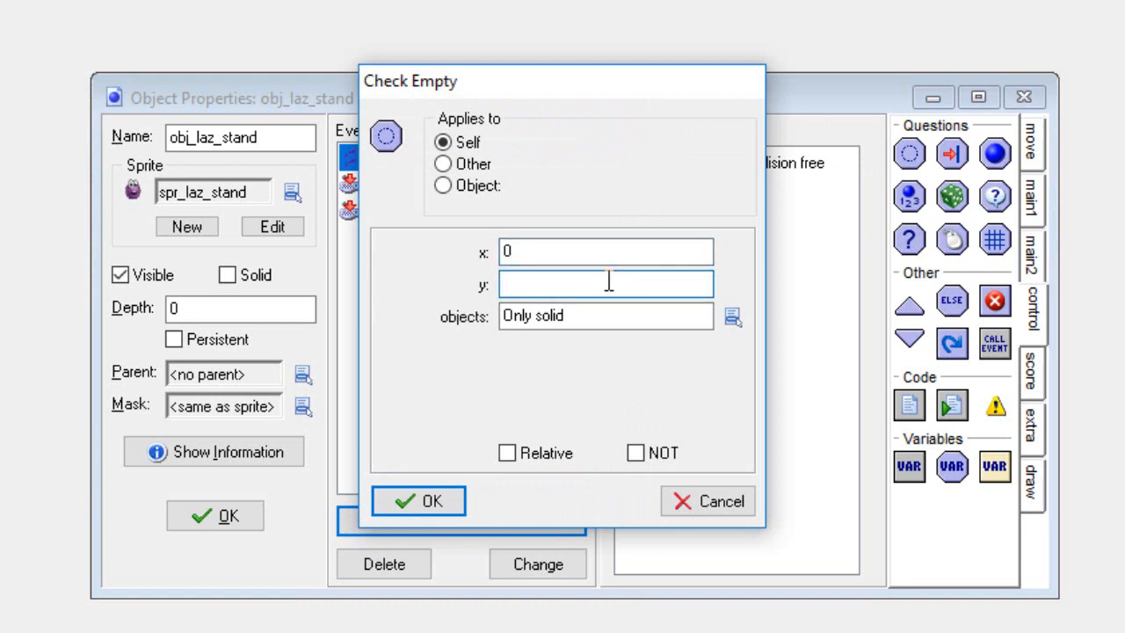
type("-8")
key("BackSpace")
key("BackSpace")
type("8")
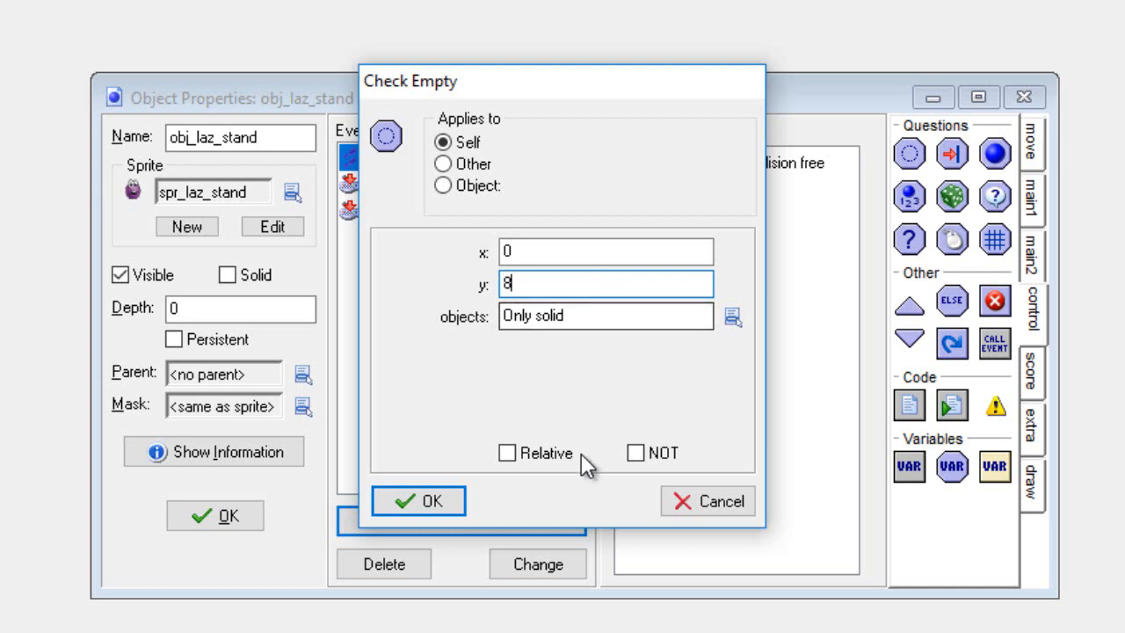
left_click(517, 453)
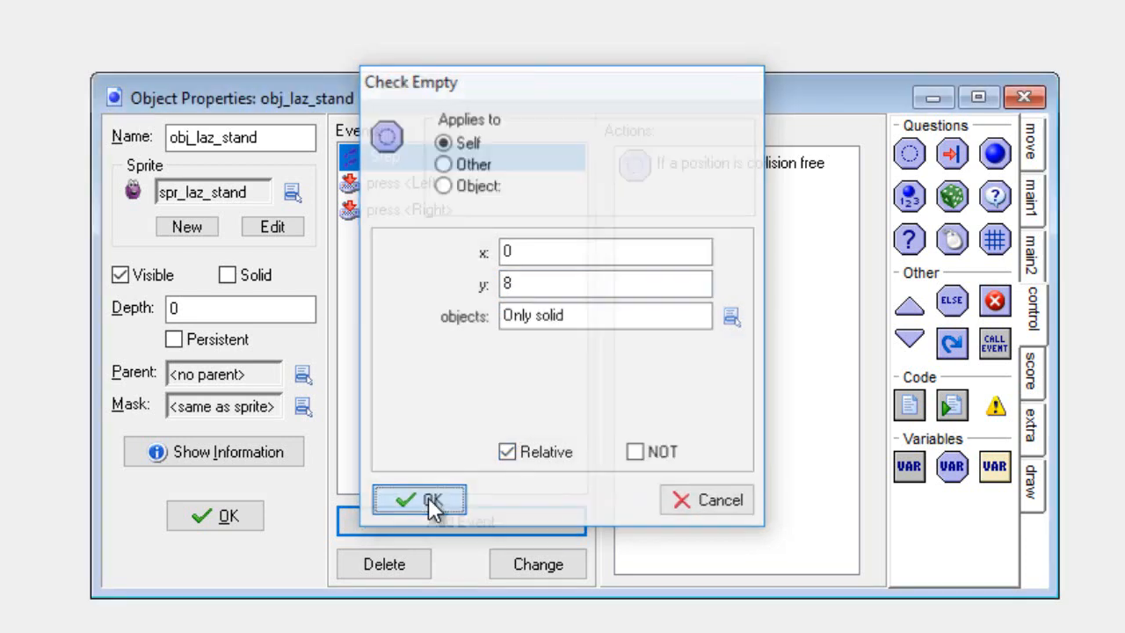
left_click(431, 502)
Add a Jump to Position action after the empty check with x 0, y 8 and Relative enabled, and accept the object's properties
left_click(1036, 205)
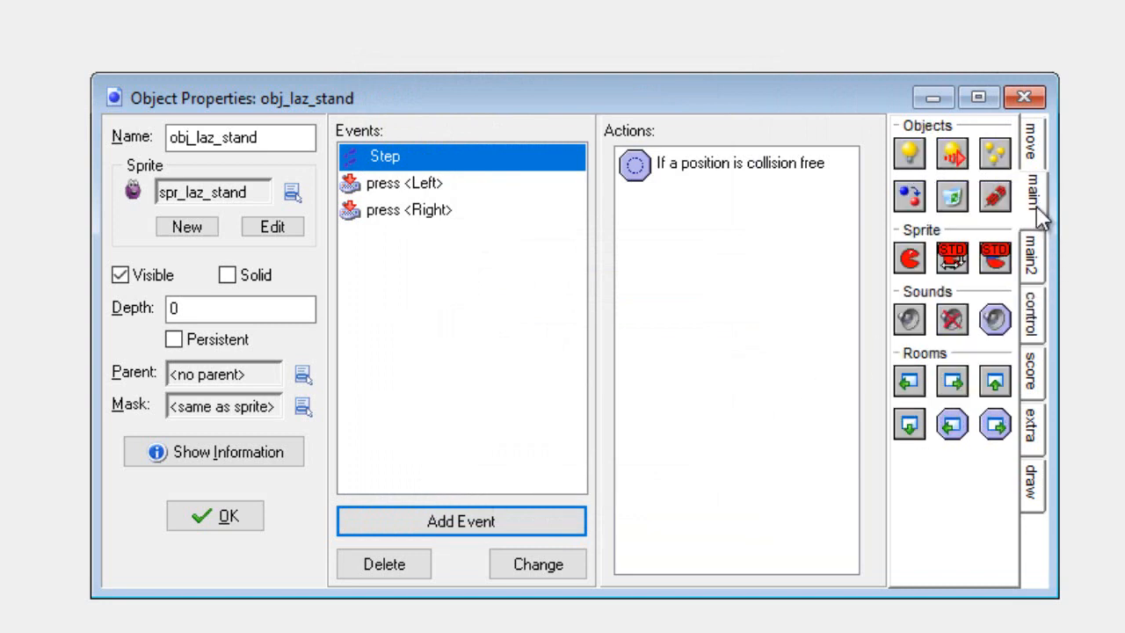
left_click(1032, 149)
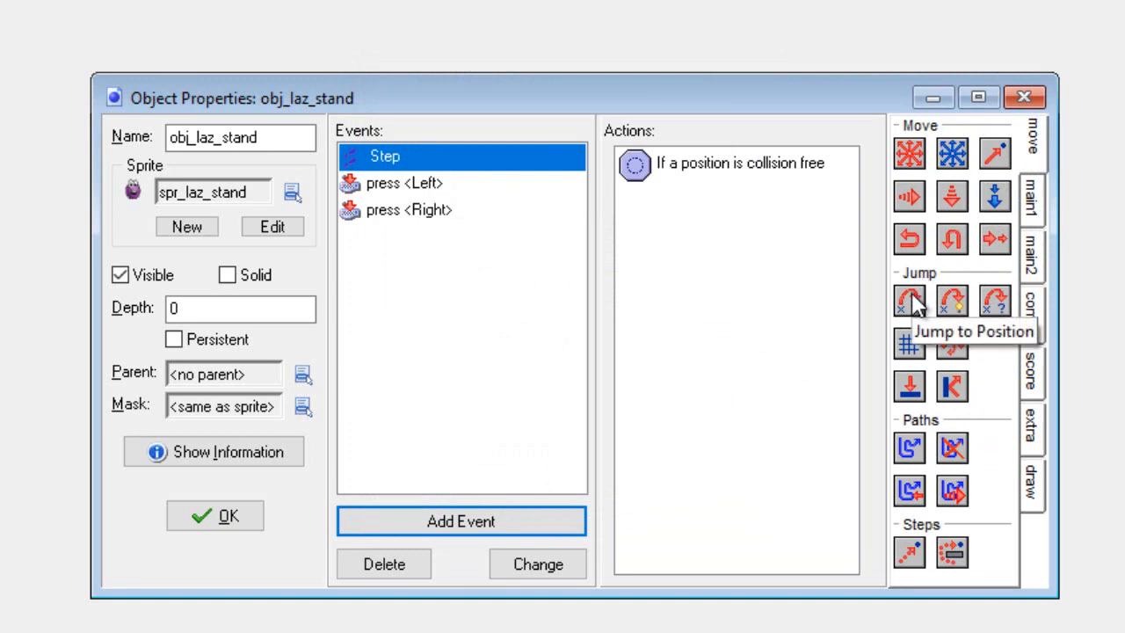
left_click_drag(913, 303, 760, 294)
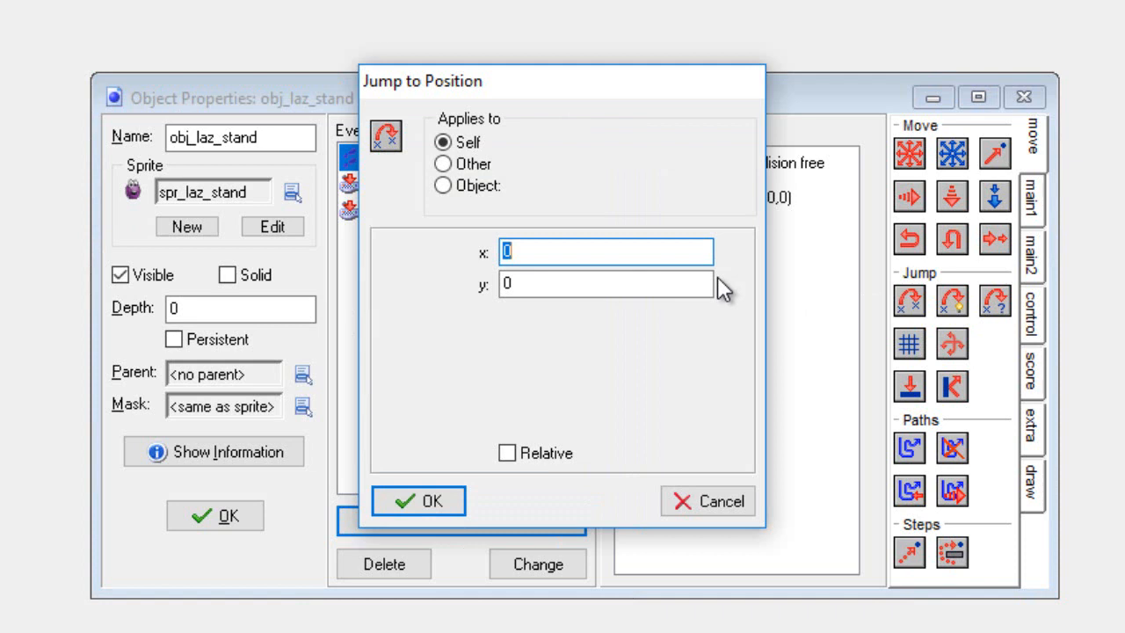
left_click(664, 284)
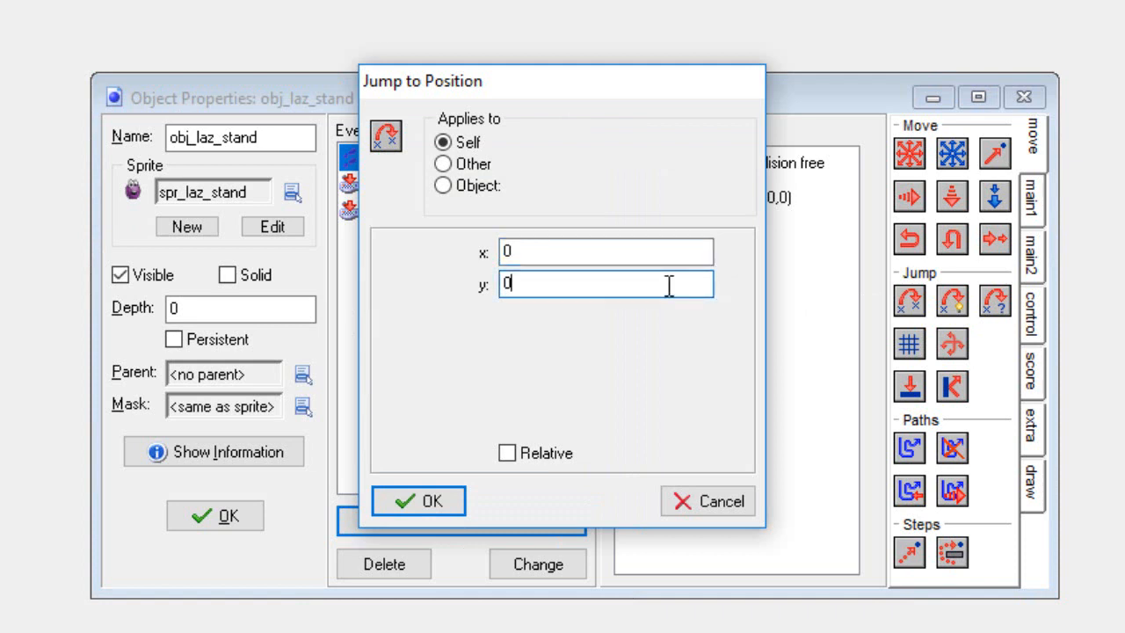
key("BackSpace")
type("8")
left_click(512, 456)
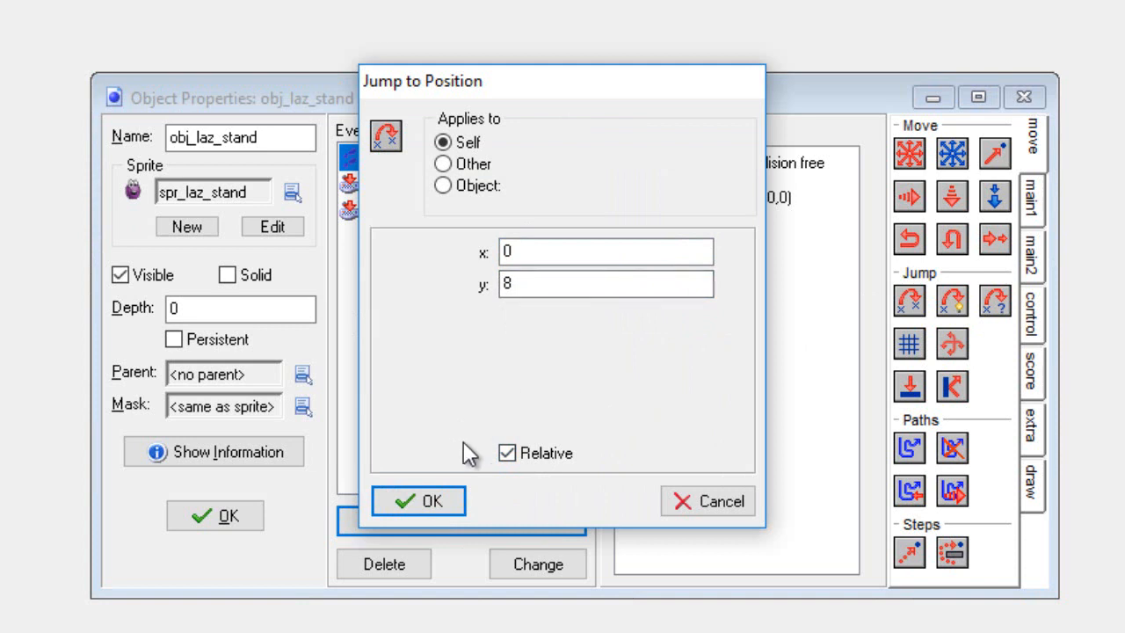
left_click(458, 505)
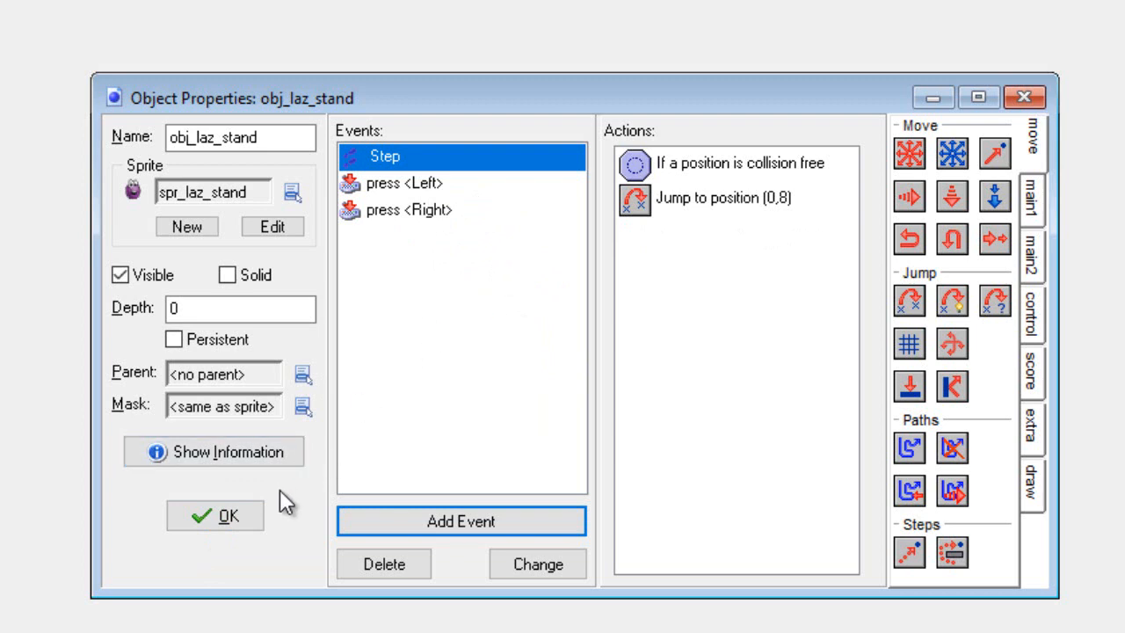
left_click(227, 516)
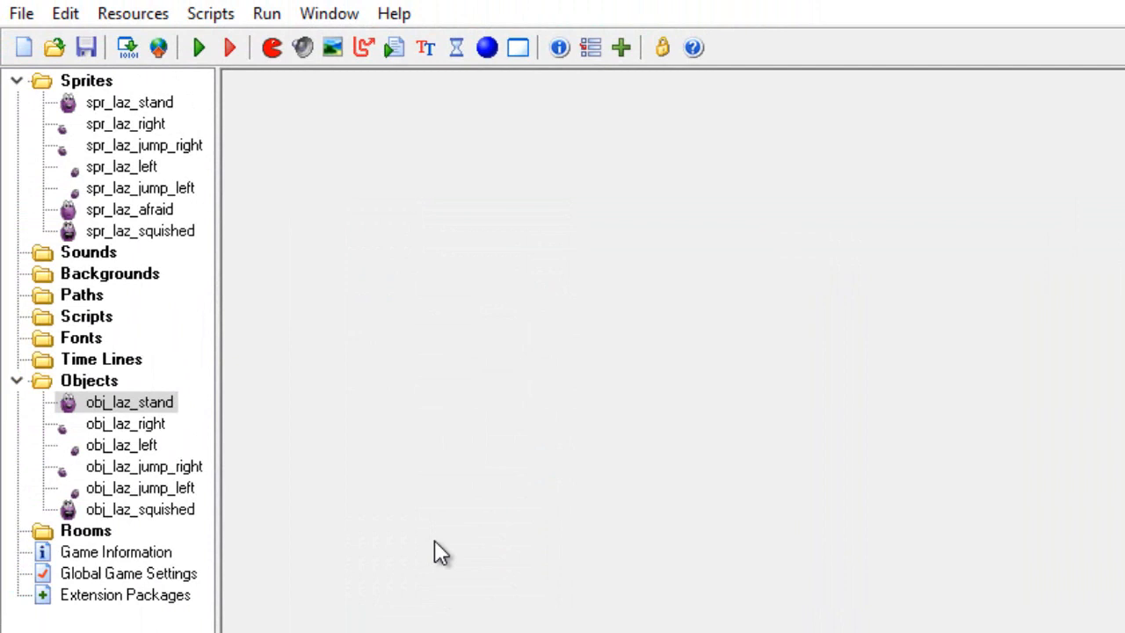
Create a new sprite and name it spr_wall
left_click(272, 53)
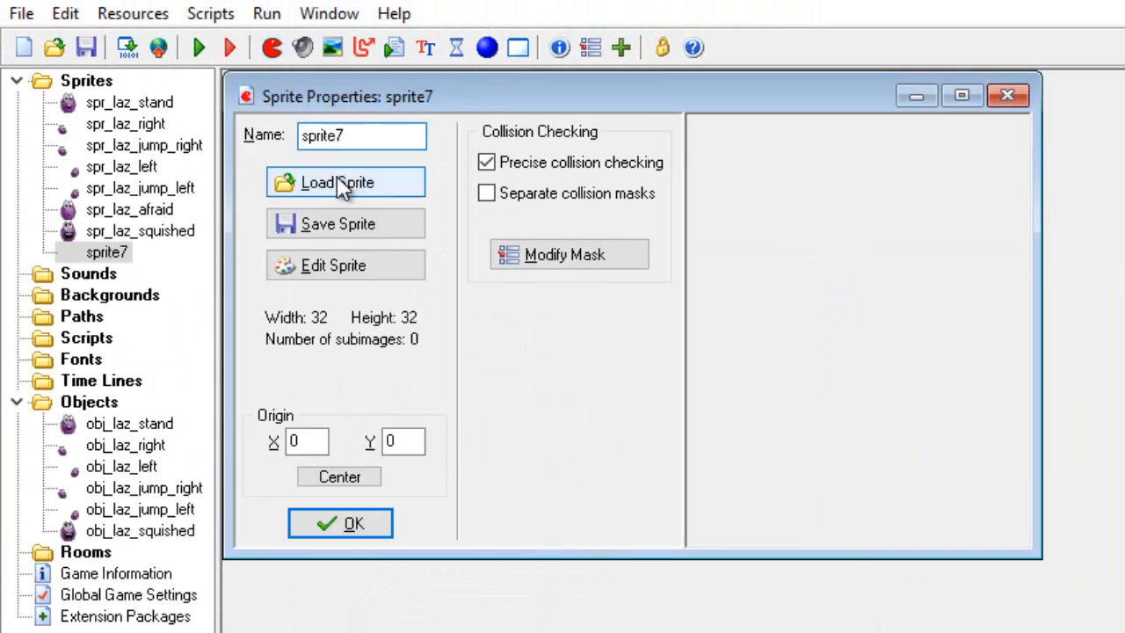
left_click(358, 134)
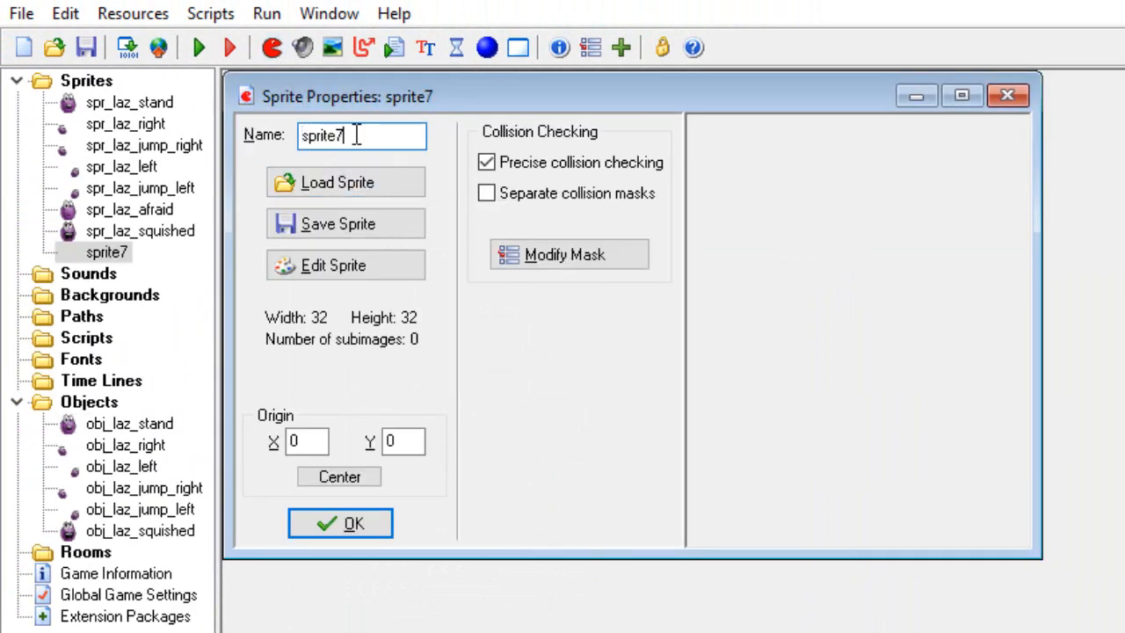
key("BackSpace")
key("BackSpace")
key("BackSpace")
key("BackSpace")
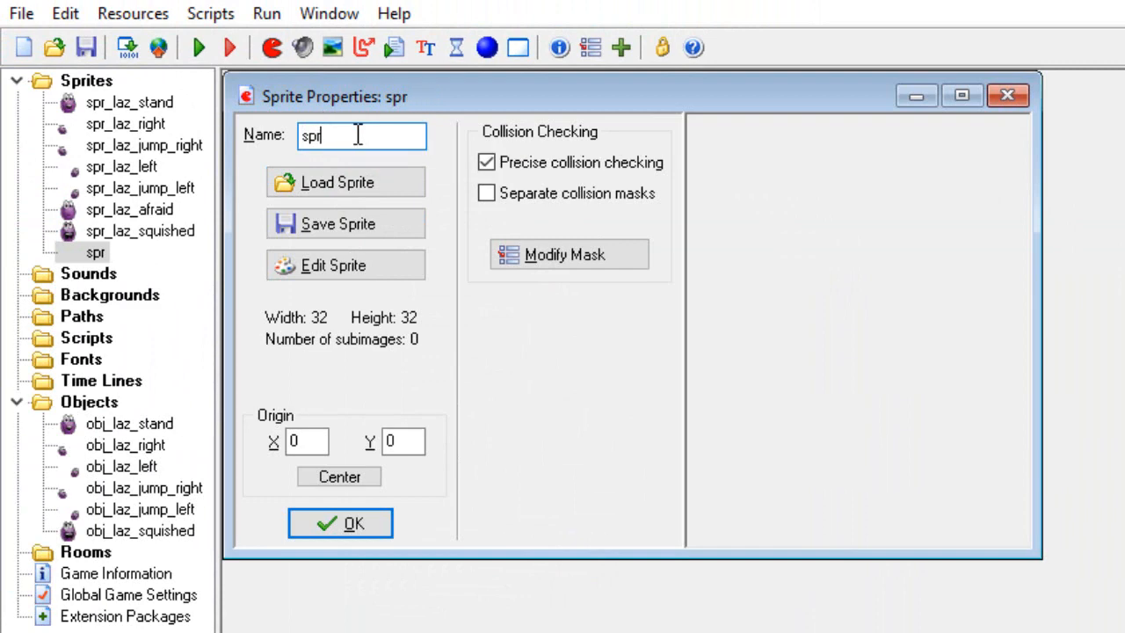
type("_wall")
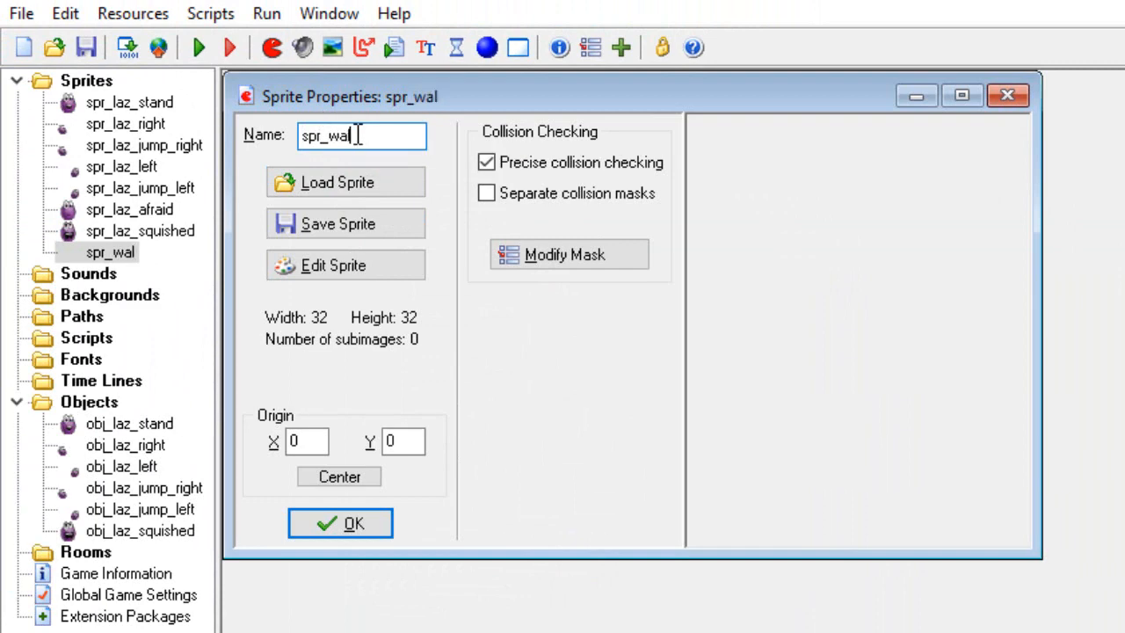
Load the Wall image from the Chapter04 folder into spr_wall
left_click(308, 182)
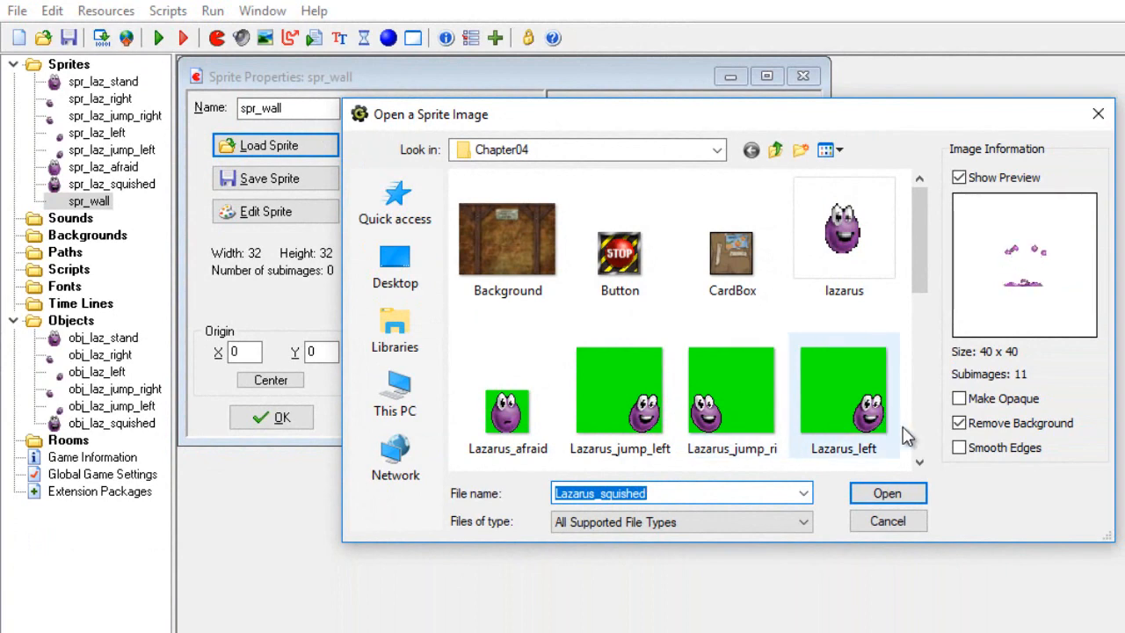
left_click(919, 461)
left_click_drag(919, 461, 920, 461)
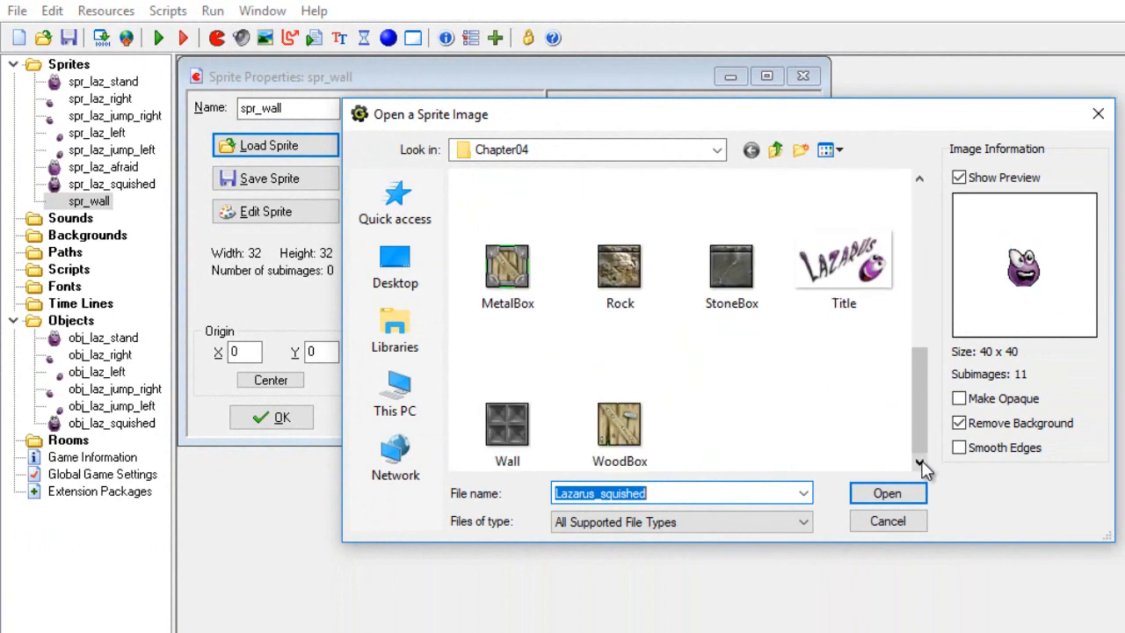
left_click(494, 425)
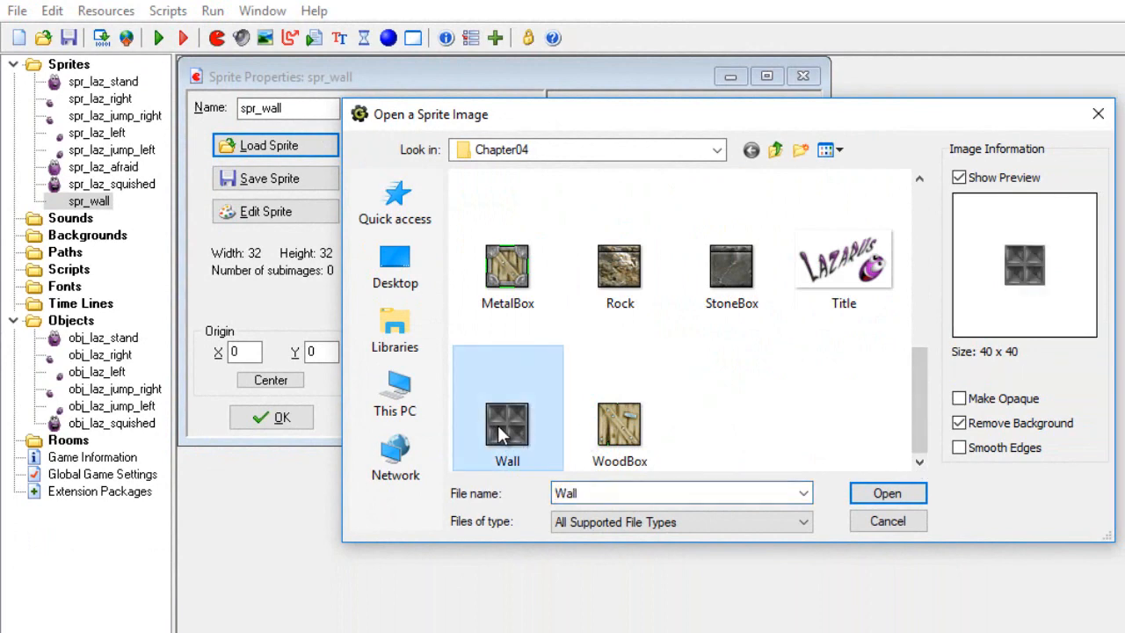
left_click(880, 494)
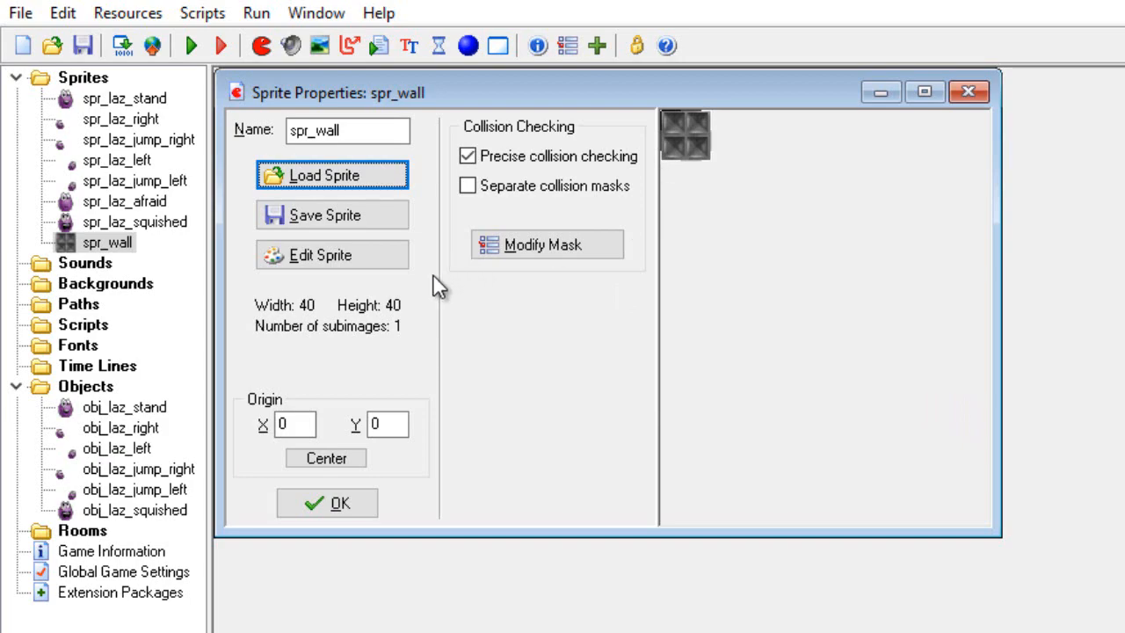
Reload the Wall image into spr_wall with Remove Background turned off and accept the sprite's properties
left_click(368, 183)
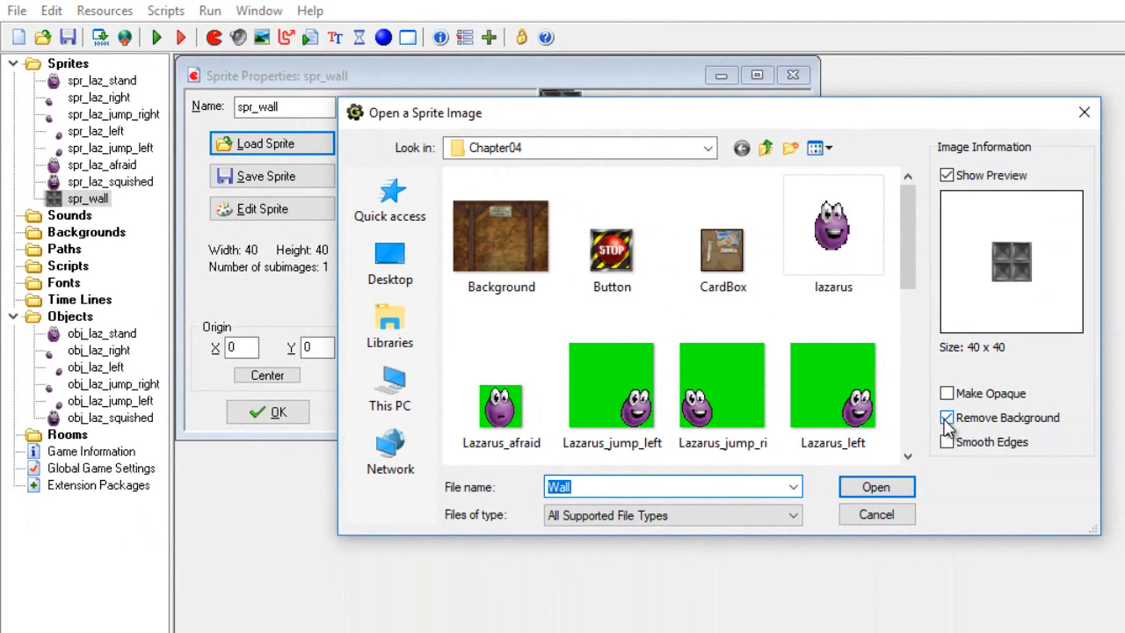
left_click(946, 419)
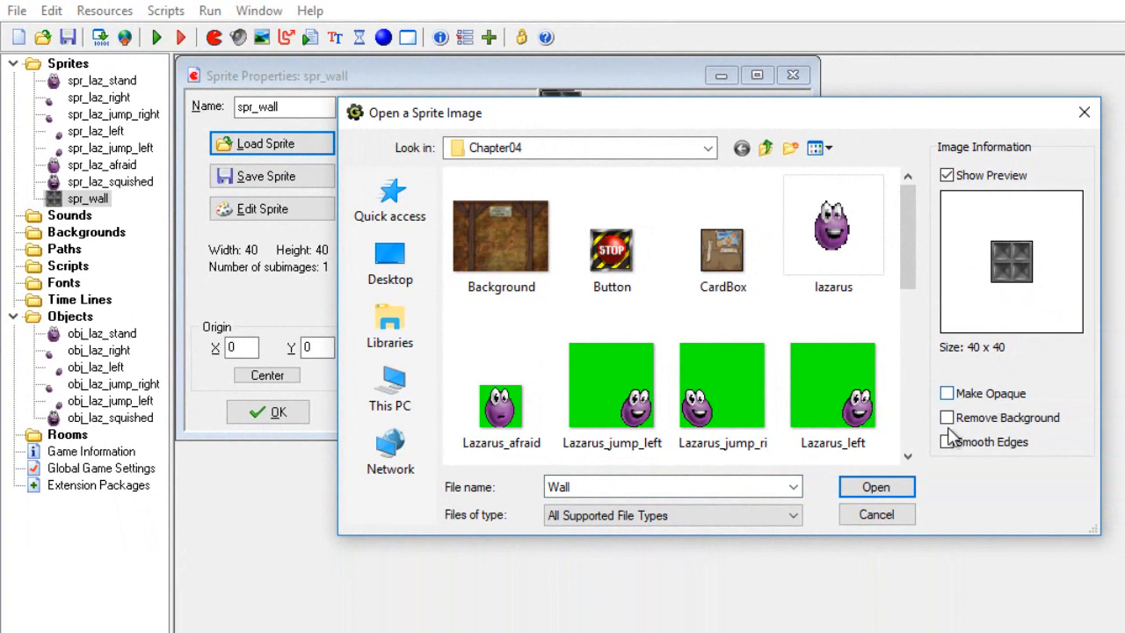
left_click(860, 495)
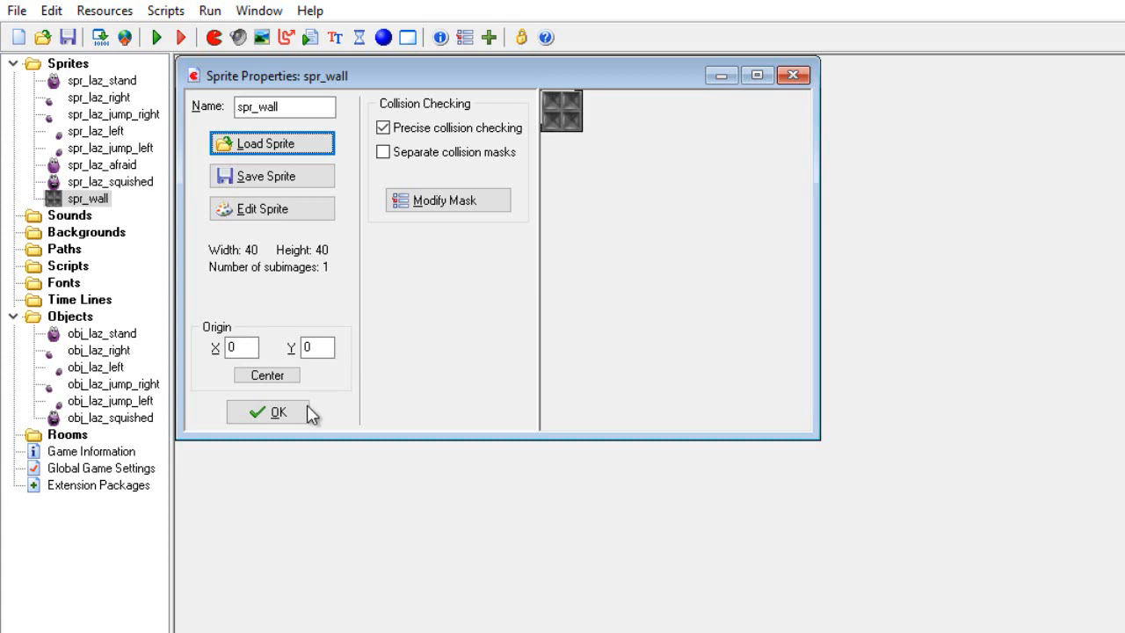
left_click(278, 412)
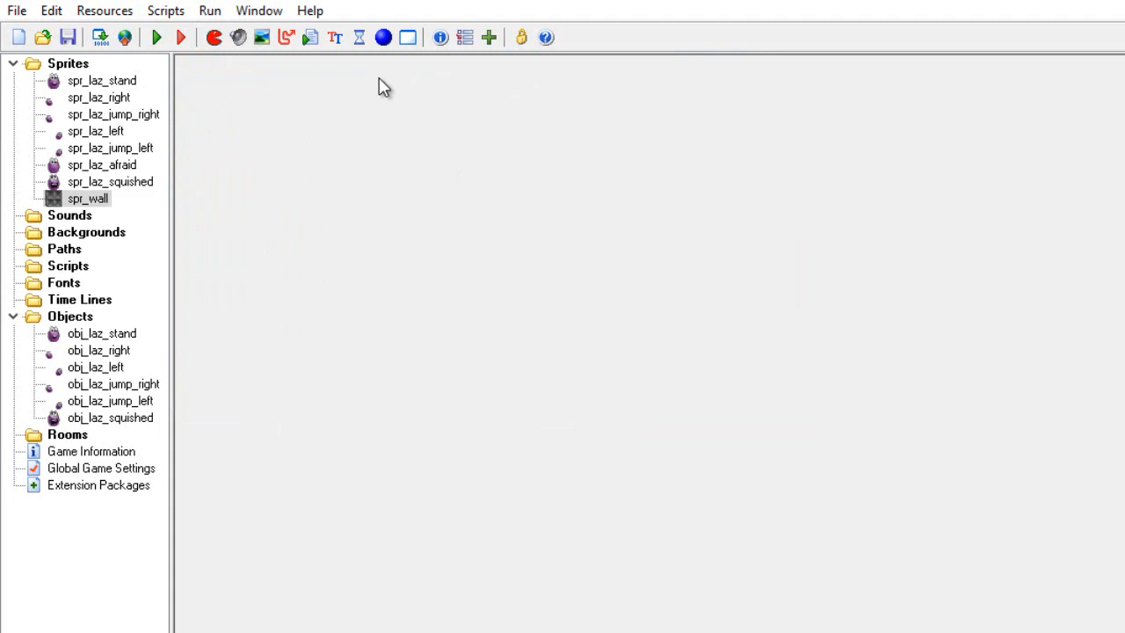
Create a new object and name it obj_wall
left_click(383, 37)
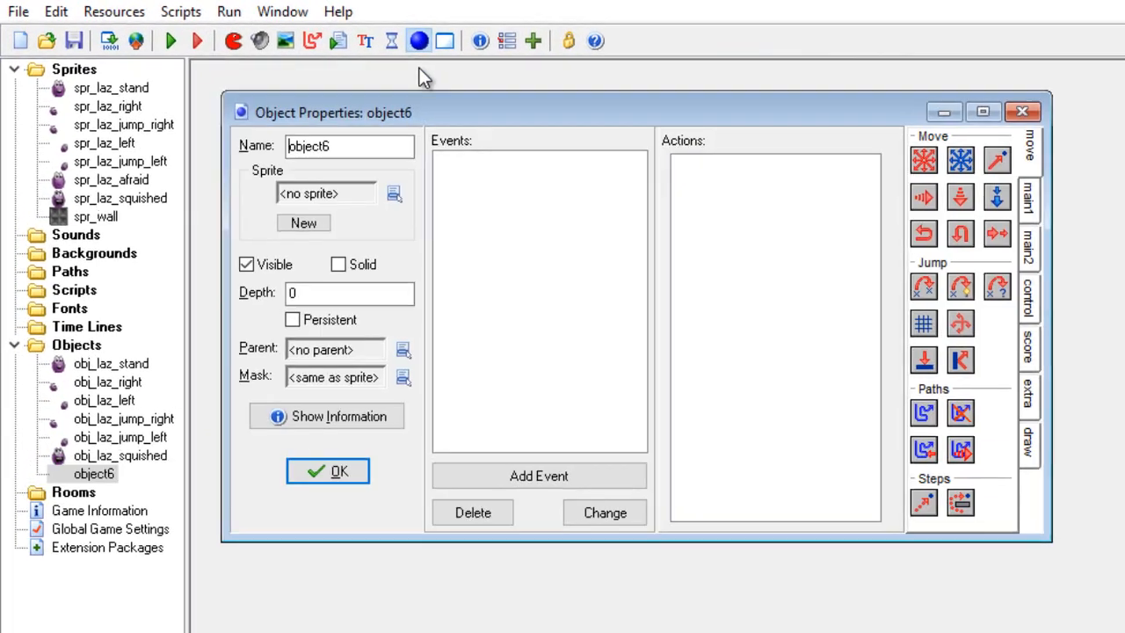
left_click(393, 149)
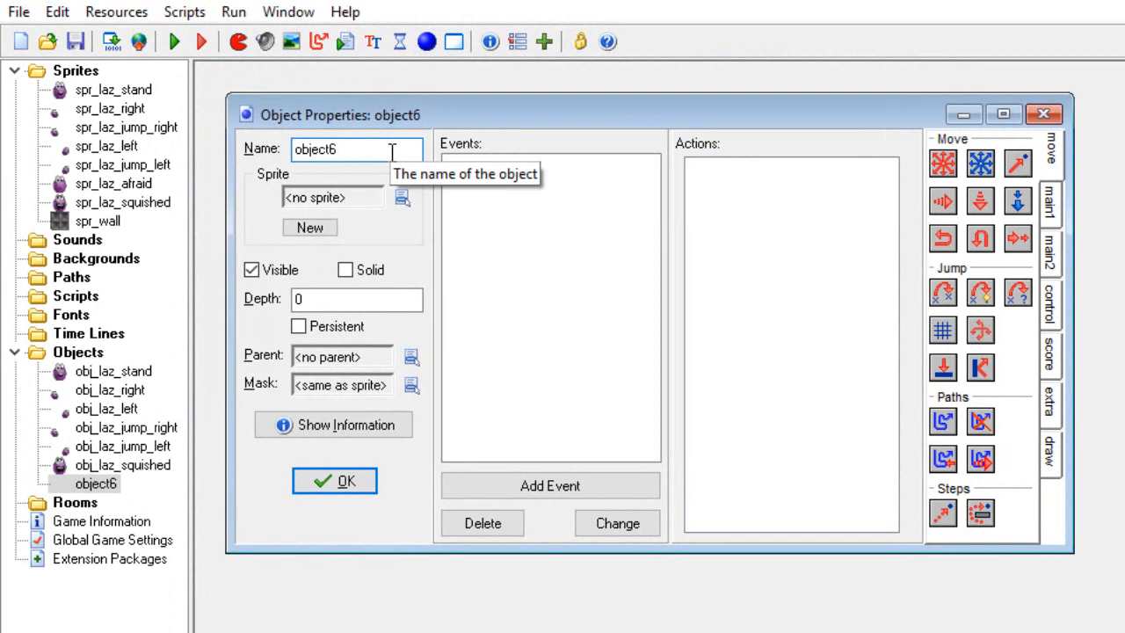
key("BackSpace")
key("BackSpace")
key("BackSpace")
key("BackSpace")
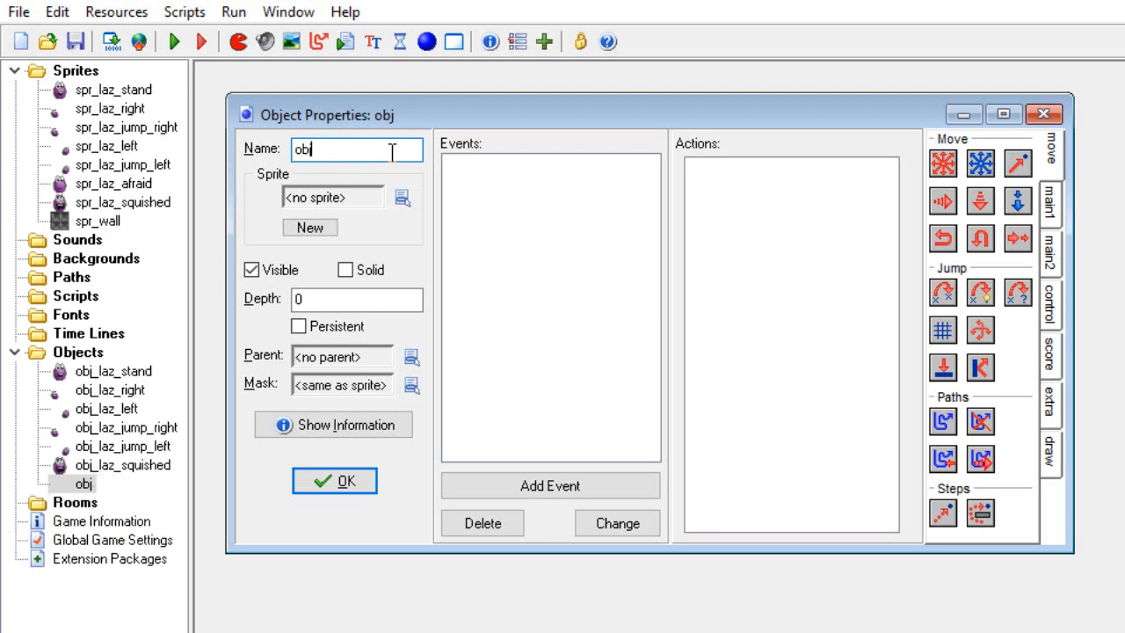
type("_wall")
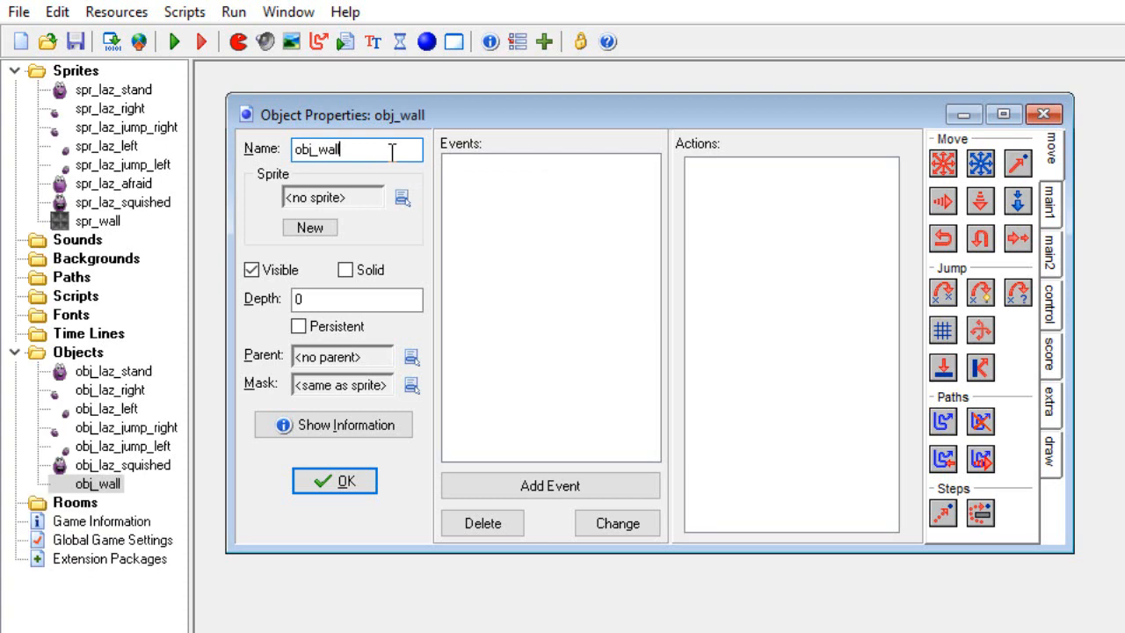
Assign spr_wall to obj_wall, enable Solid, and accept the object's properties
left_click(401, 198)
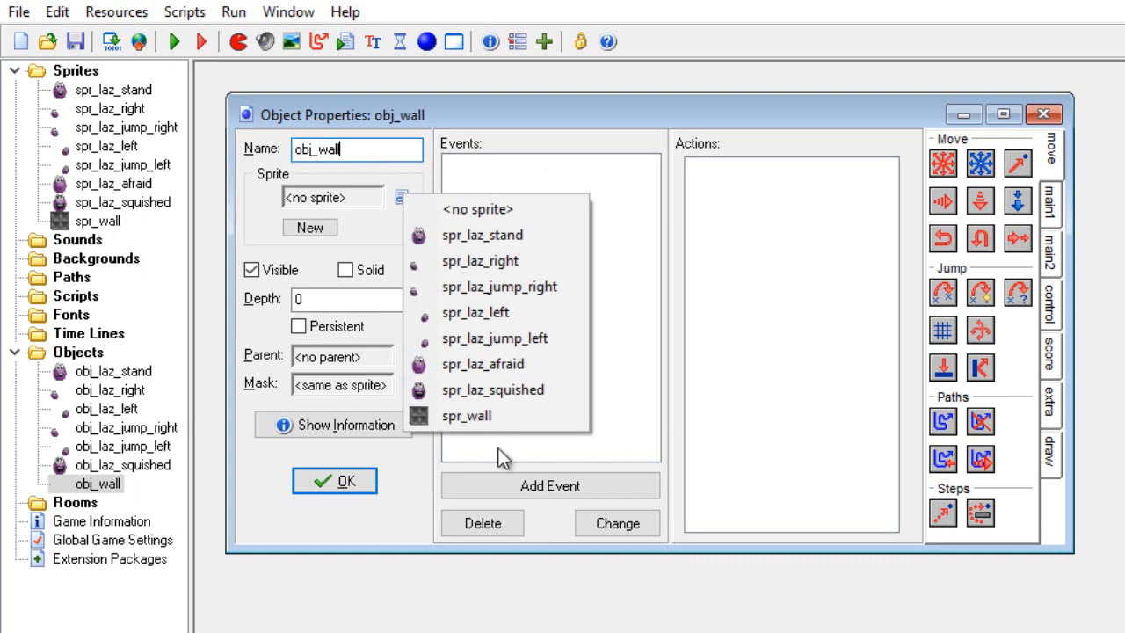
left_click(489, 414)
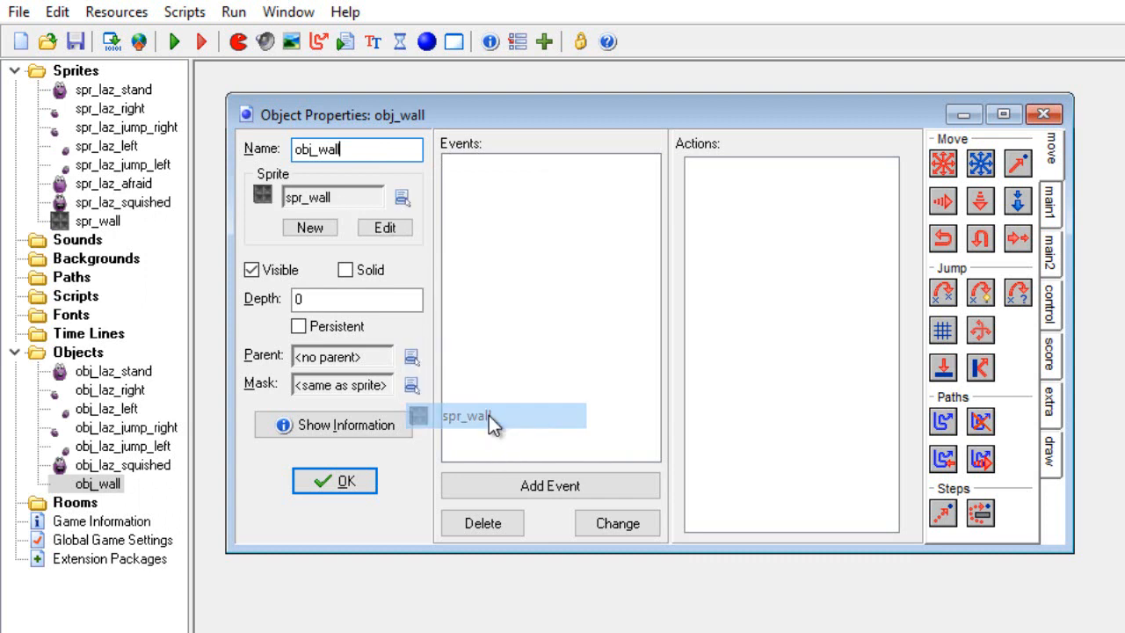
left_click(348, 273)
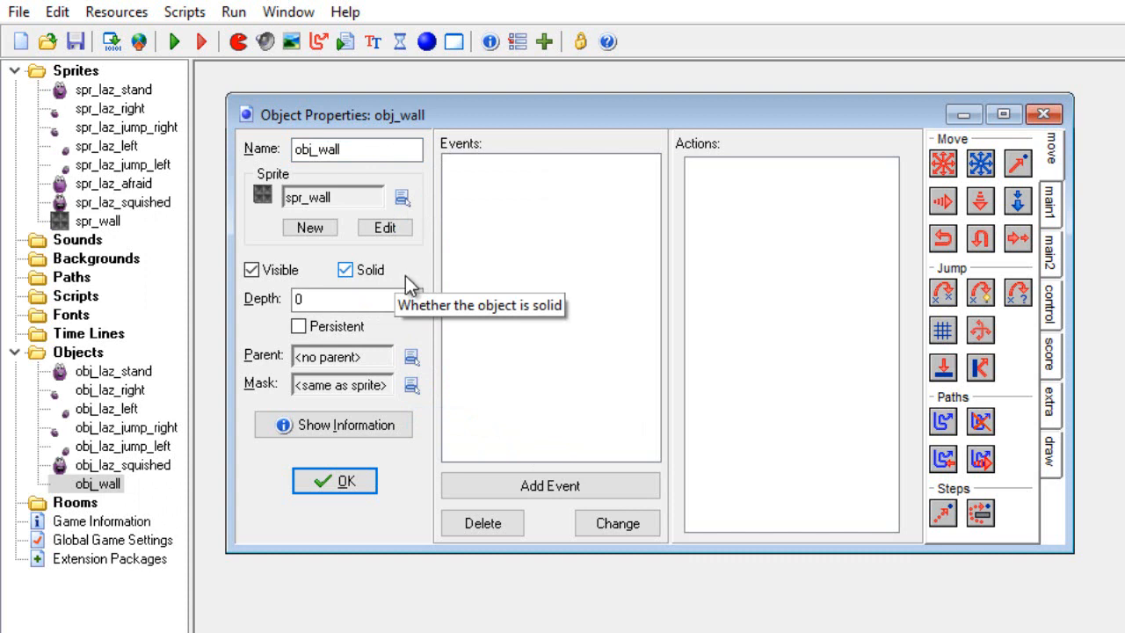
left_click(348, 481)
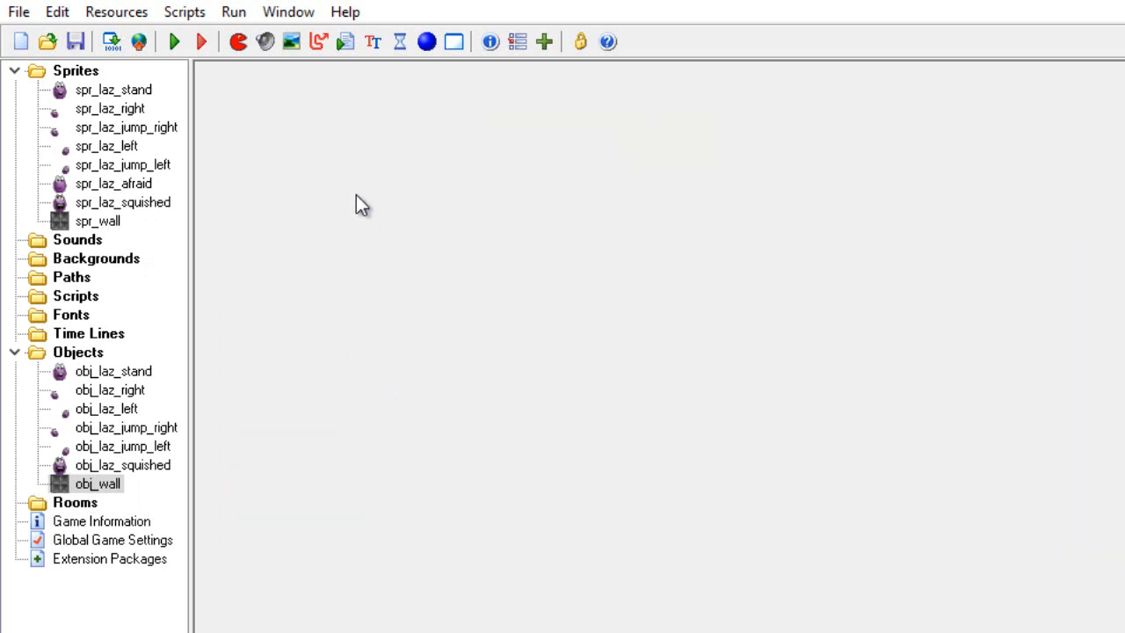
Create a new room and place an obj_wall block in its lower-left corner
left_click(454, 42)
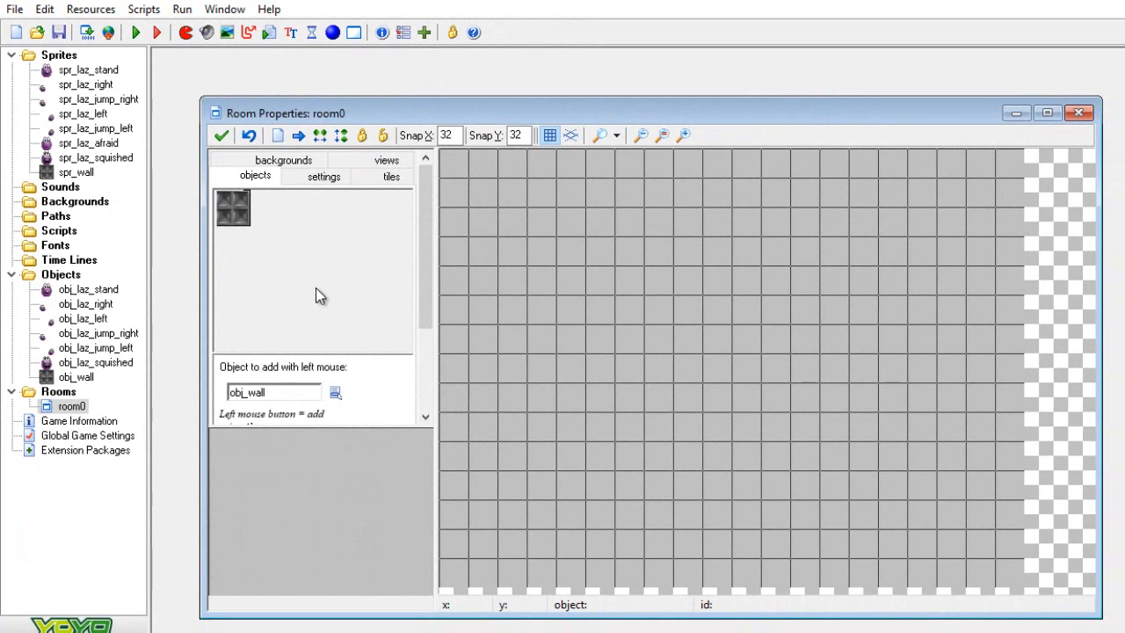
left_click(451, 572)
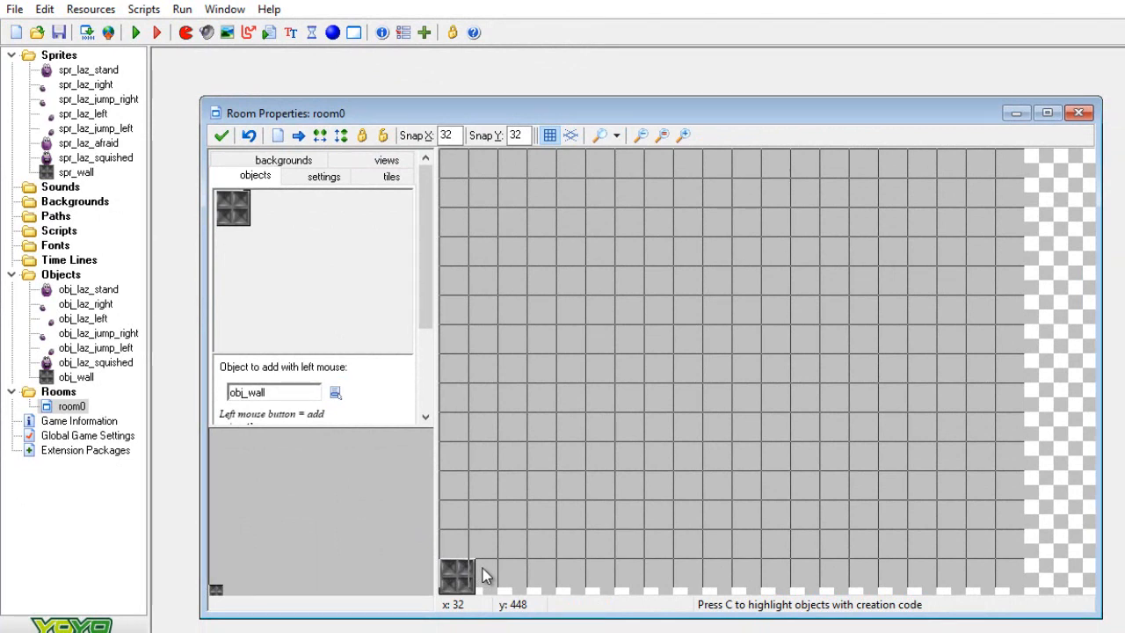
Set the room's horizontal and vertical snap distances to 40
left_click(450, 134)
key("BackSpace")
key("BackSpace")
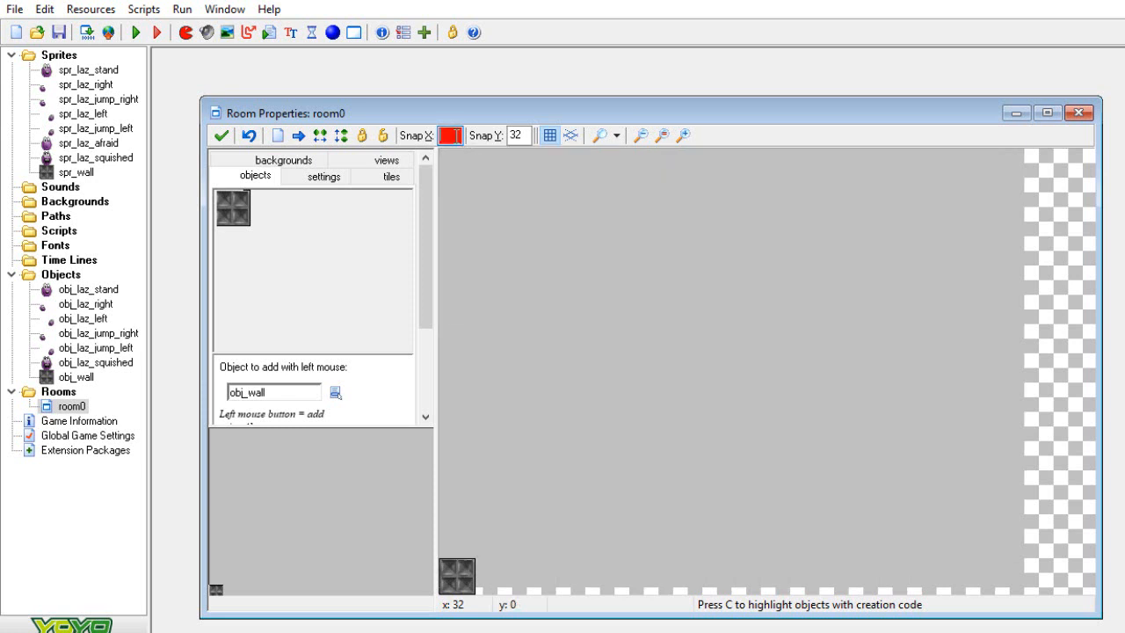
type("40")
left_click(522, 134)
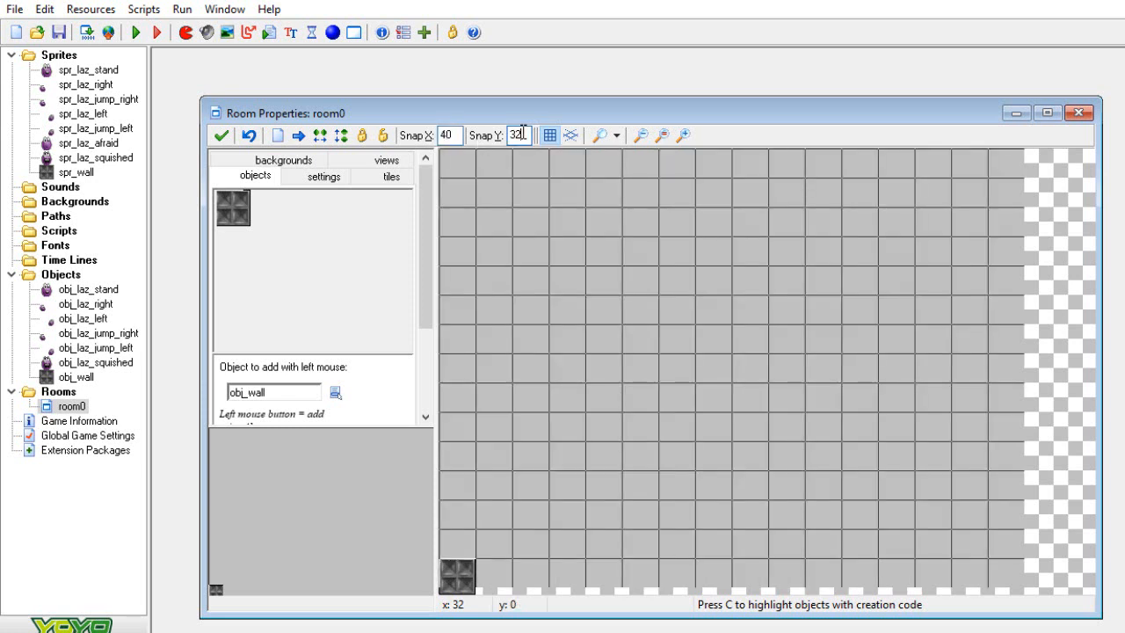
key("BackSpace")
key("BackSpace")
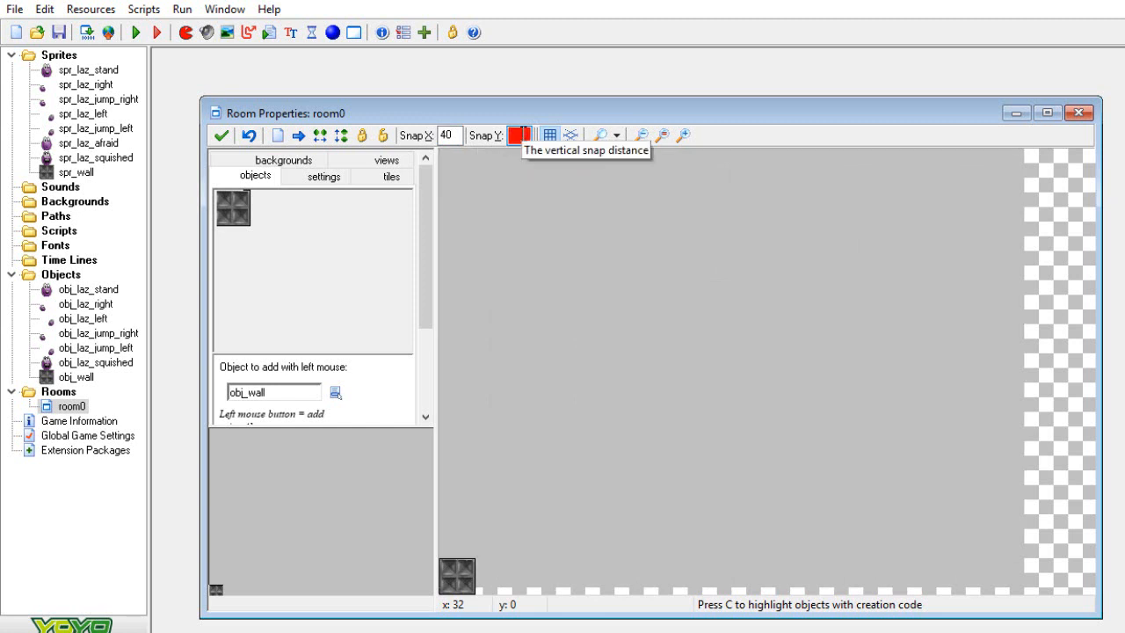
type("40")
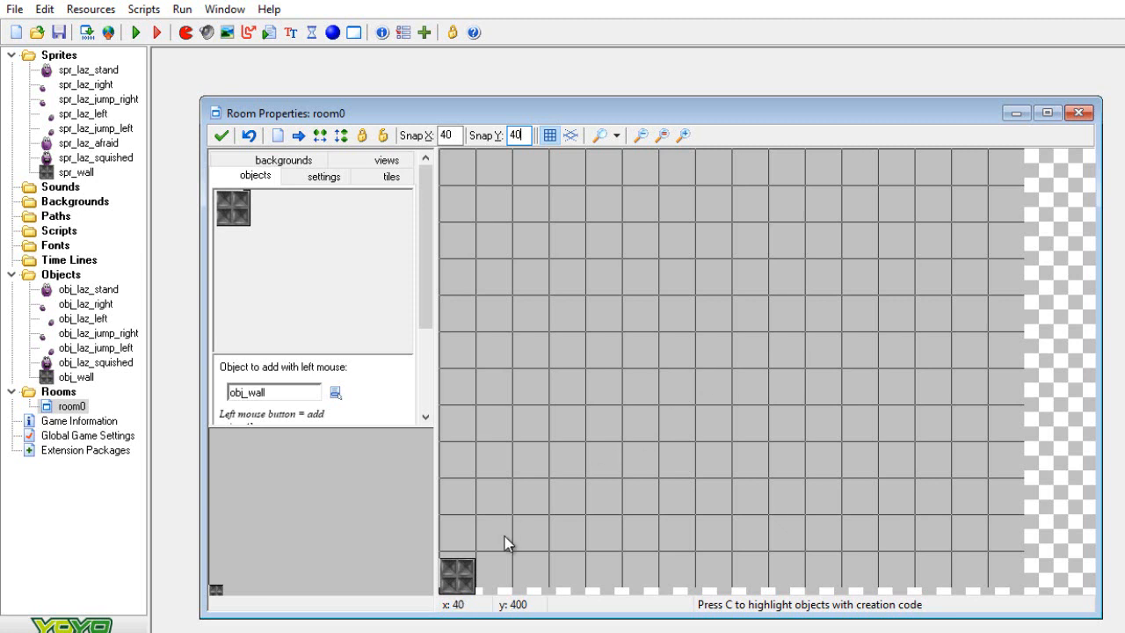
Delete the misaligned wall block and lay a floor of 16 obj_wall blocks across the room's bottom row, at y 440
right_click(464, 571)
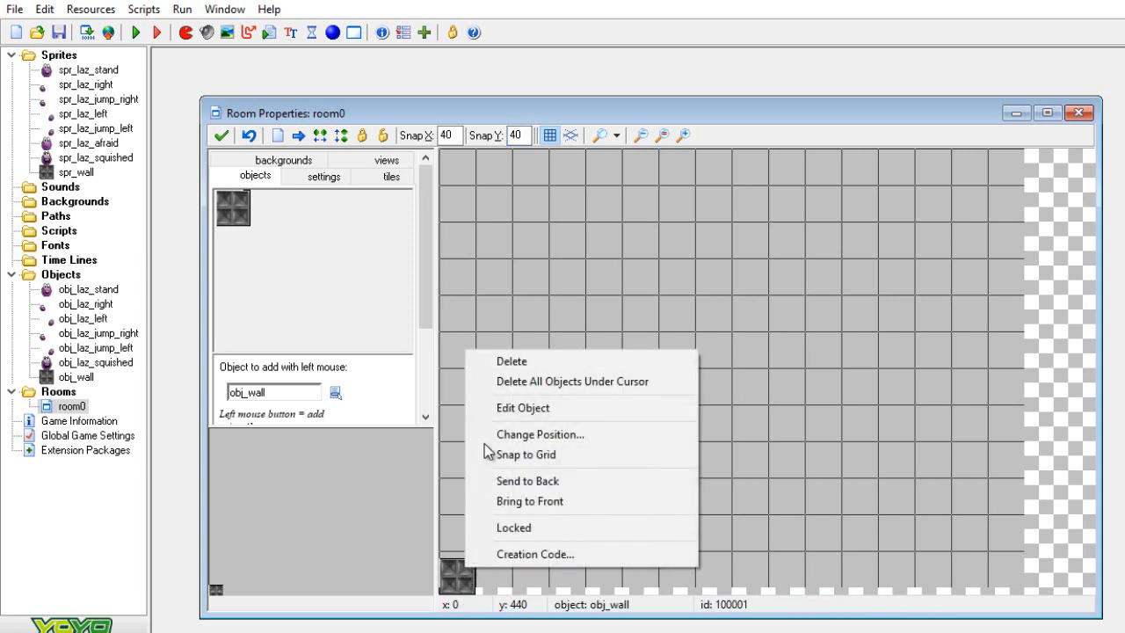
left_click(483, 361)
left_click(451, 565)
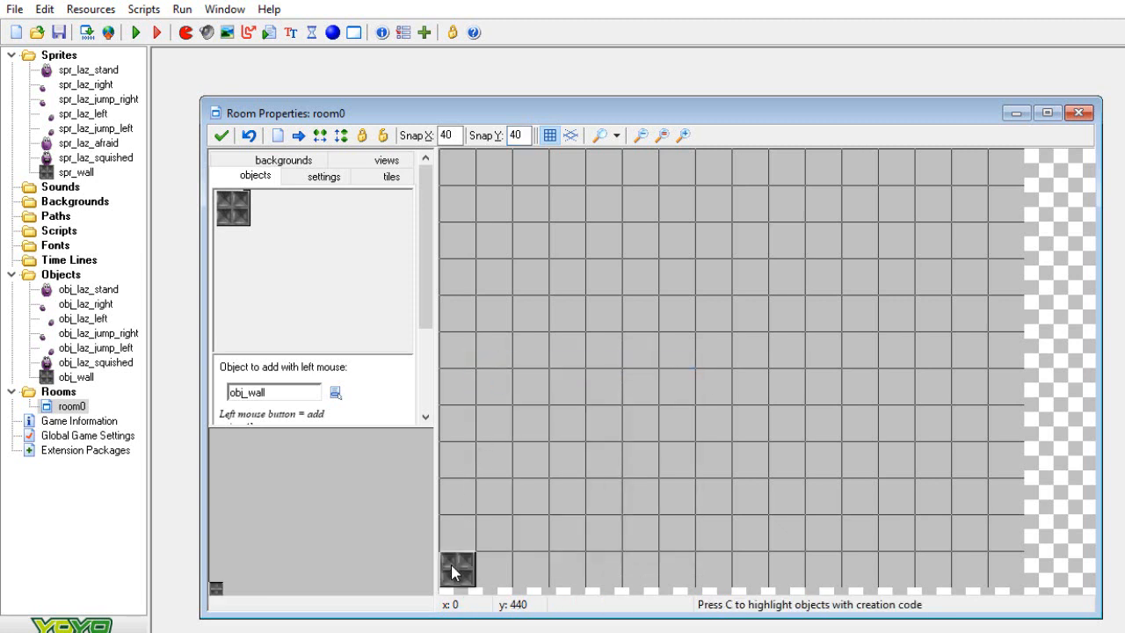
left_click(490, 560)
left_click(538, 562)
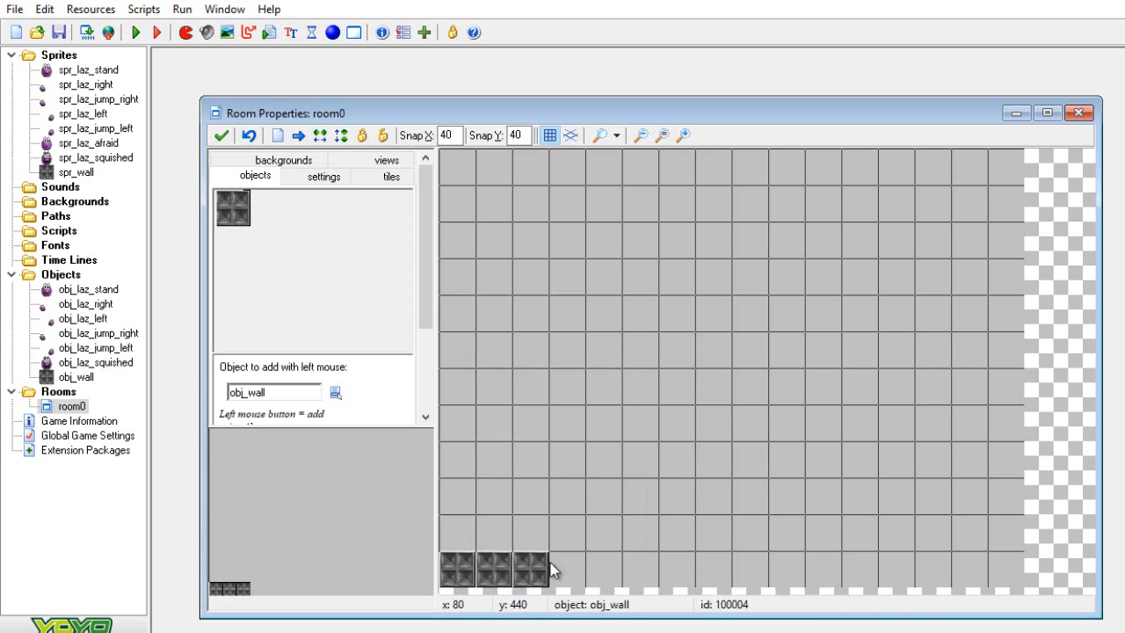
left_click(563, 564)
left_click(597, 563)
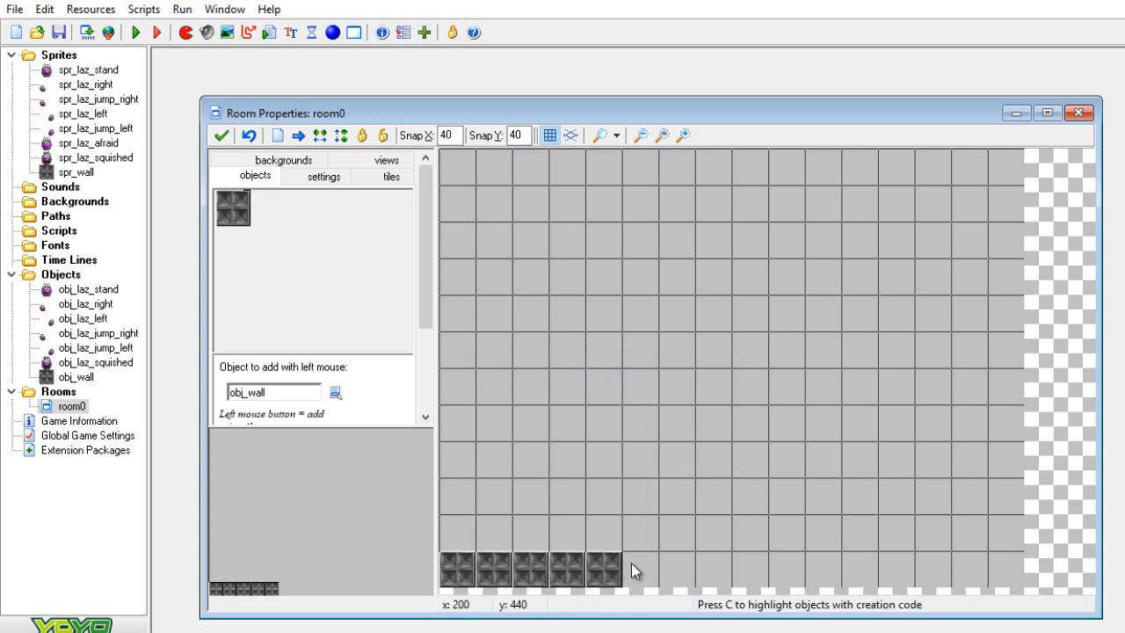
left_click(634, 562)
left_click(674, 560)
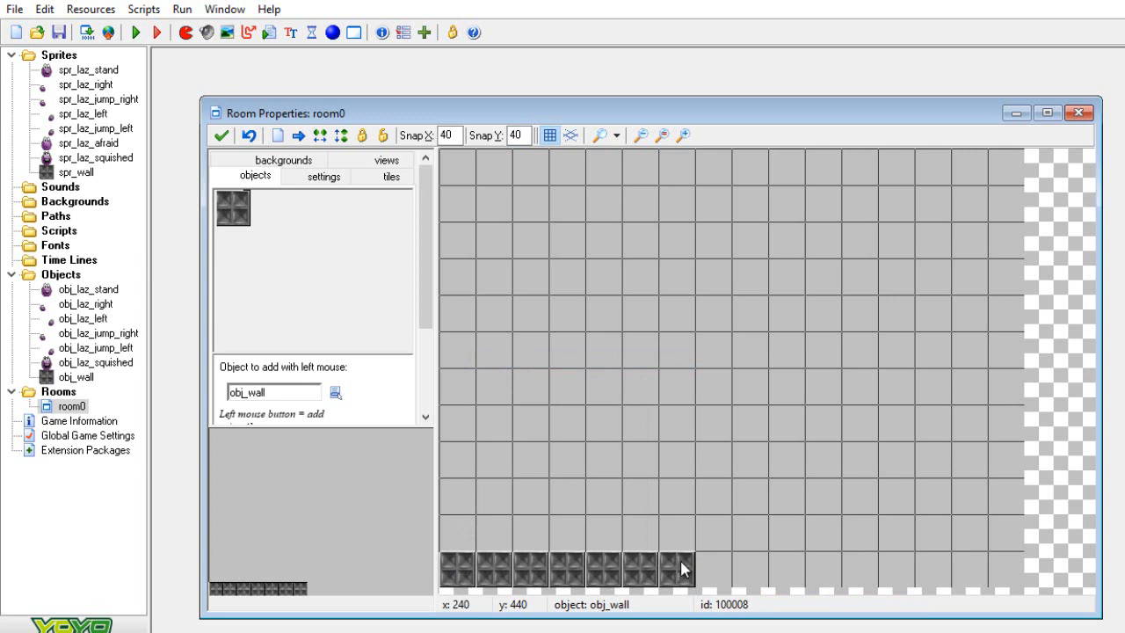
left_click(703, 560)
left_click(754, 567)
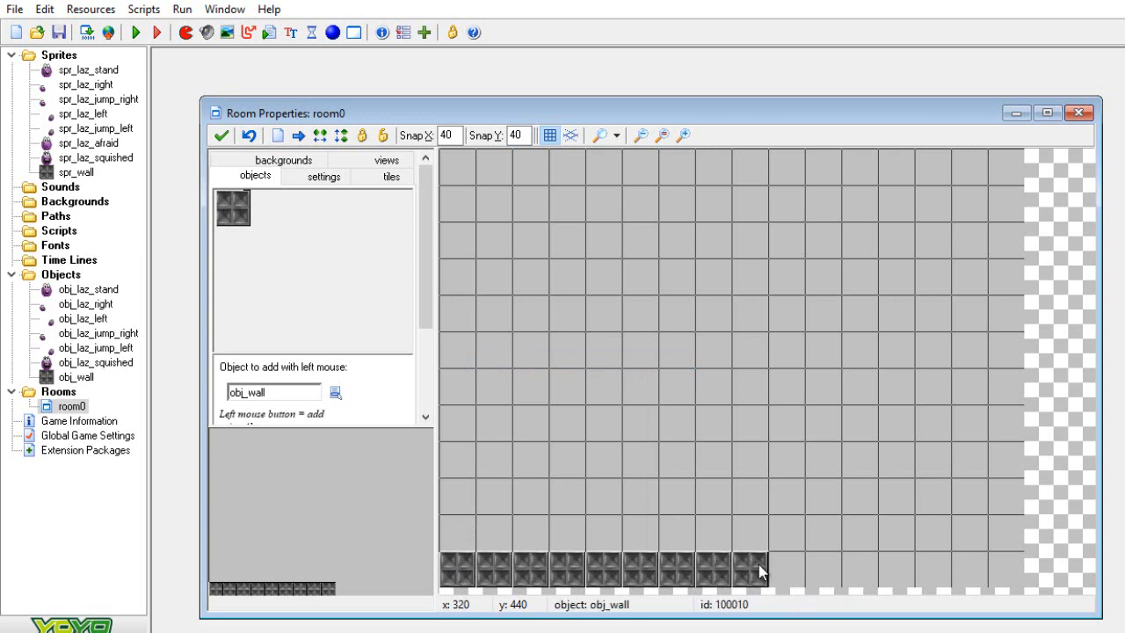
left_click(781, 566)
left_click(822, 573)
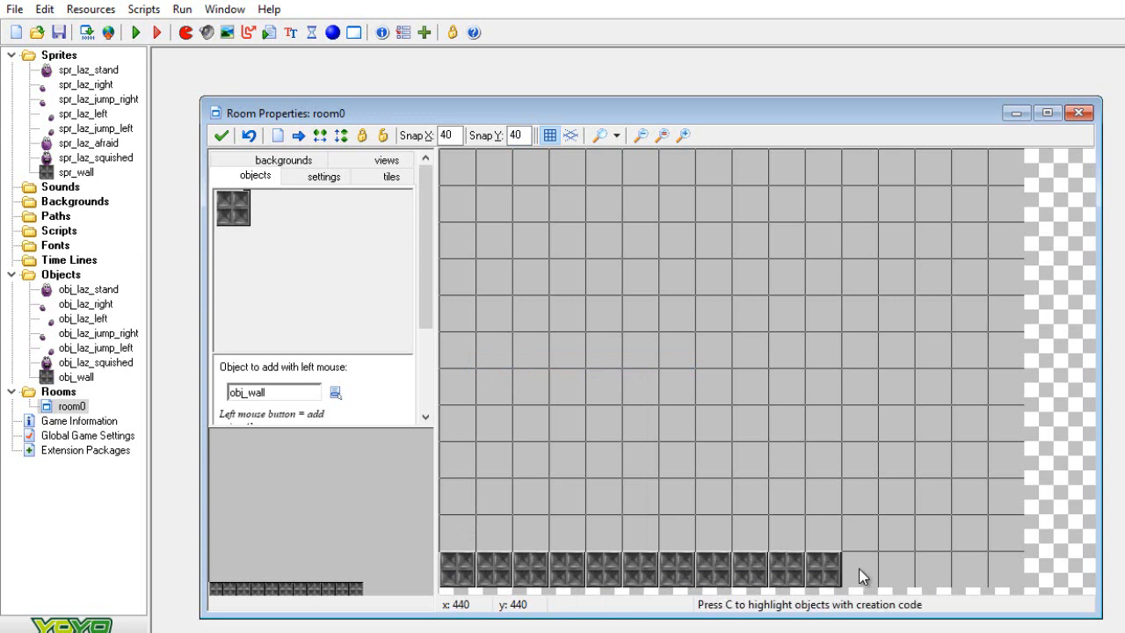
left_click(859, 567)
left_click(903, 569)
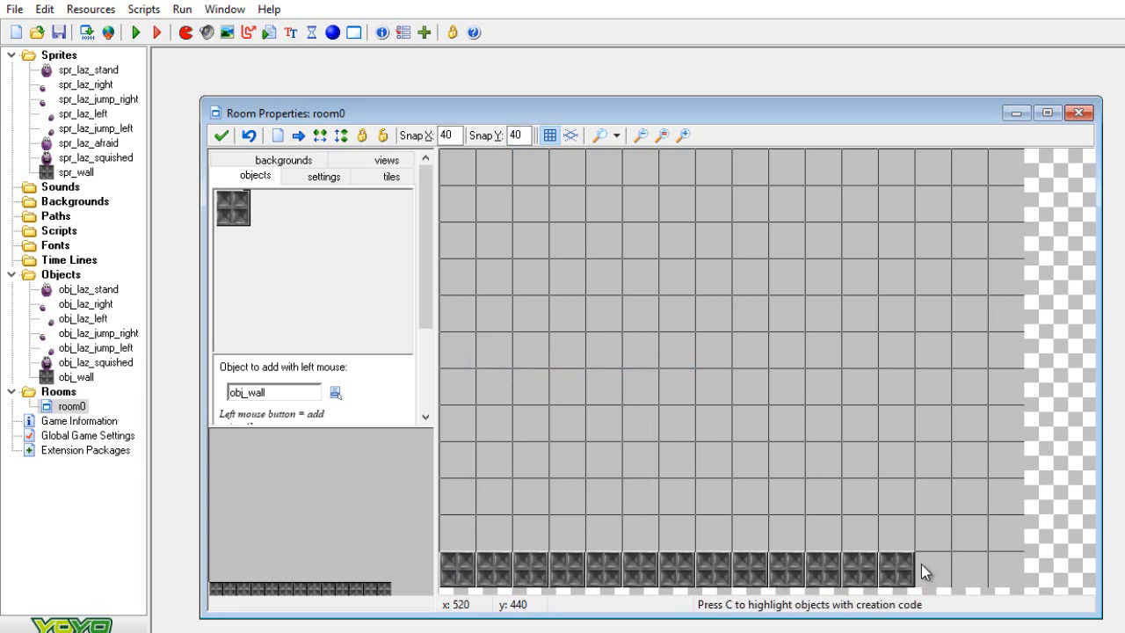
left_click(930, 563)
left_click(968, 562)
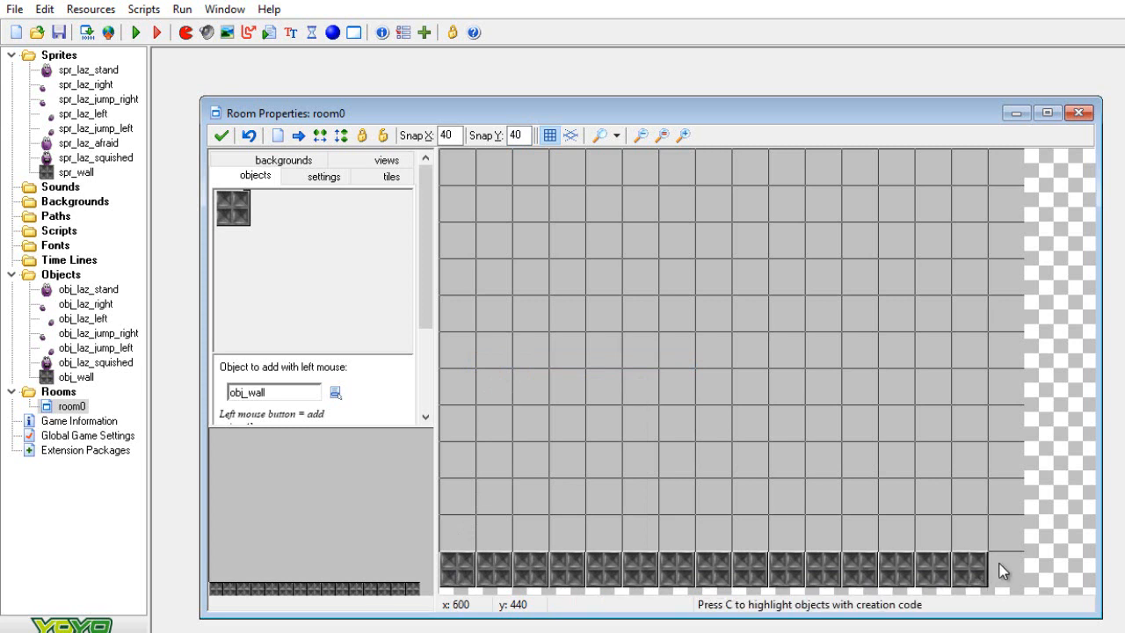
left_click(1004, 568)
Stack two obj_wall blocks on the floor's left end and build a five-block-wide mound near the middle with one block on its centre
left_click(464, 535)
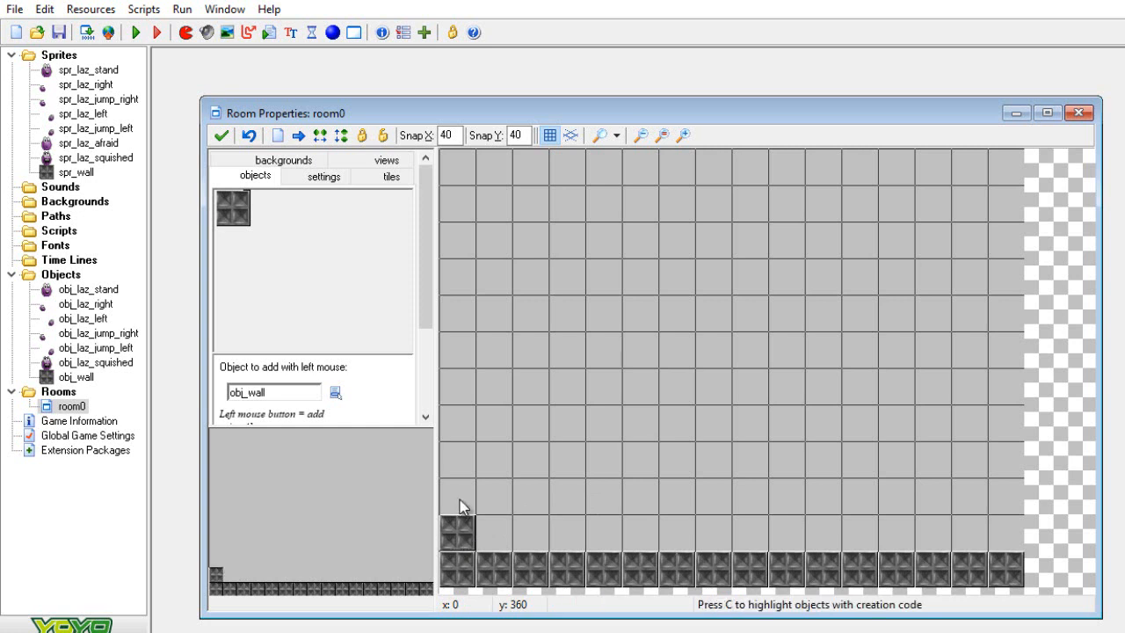
left_click(460, 499)
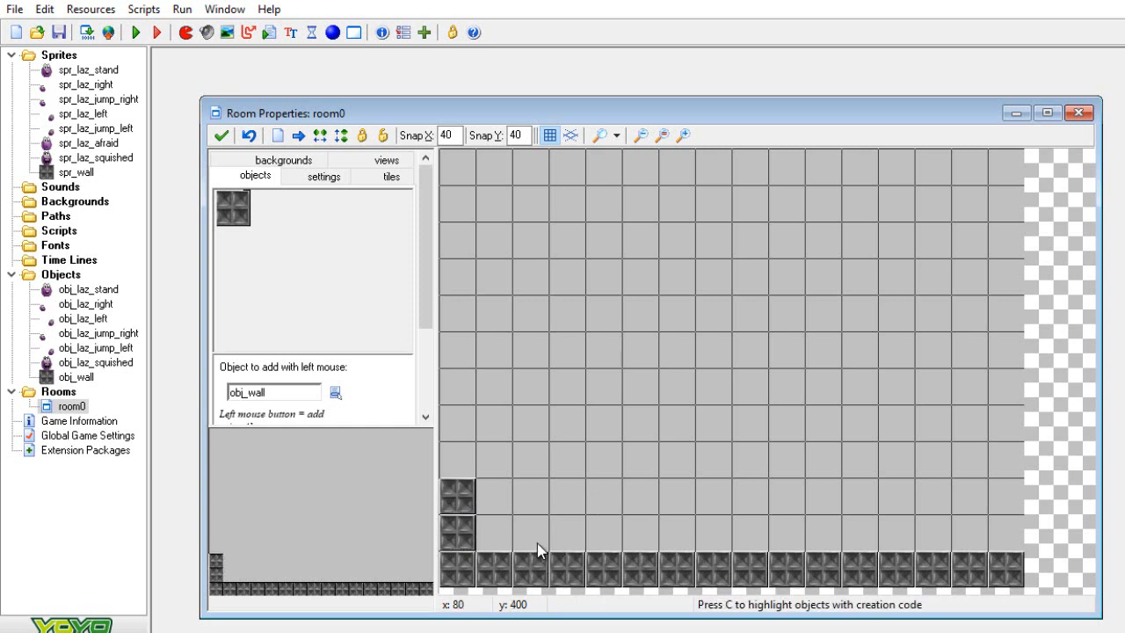
left_click(673, 544)
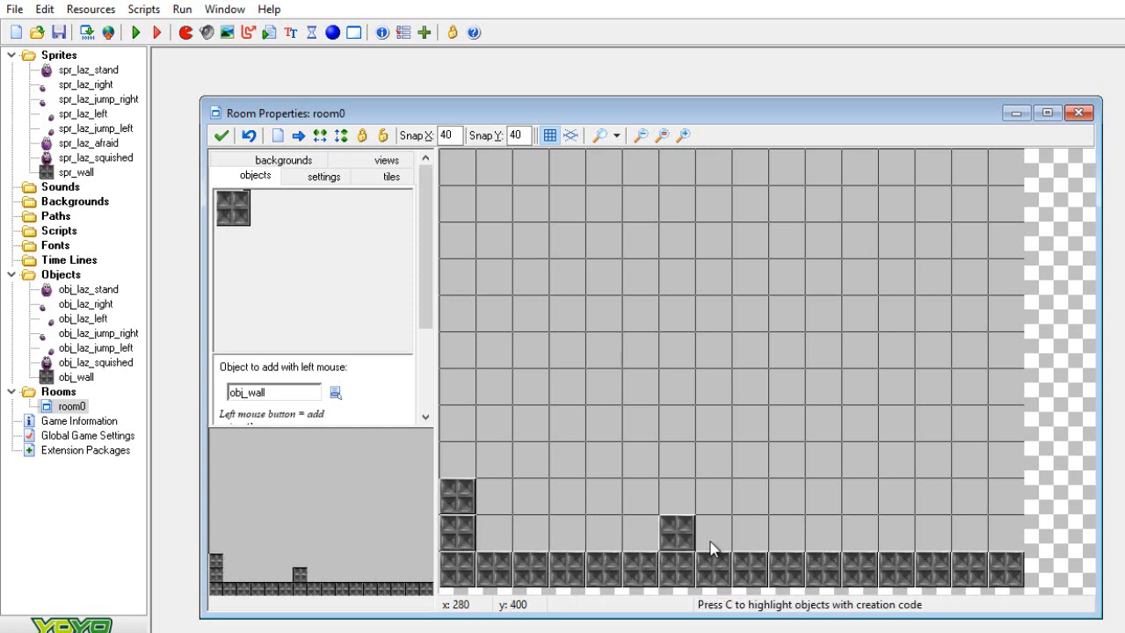
left_click(714, 541)
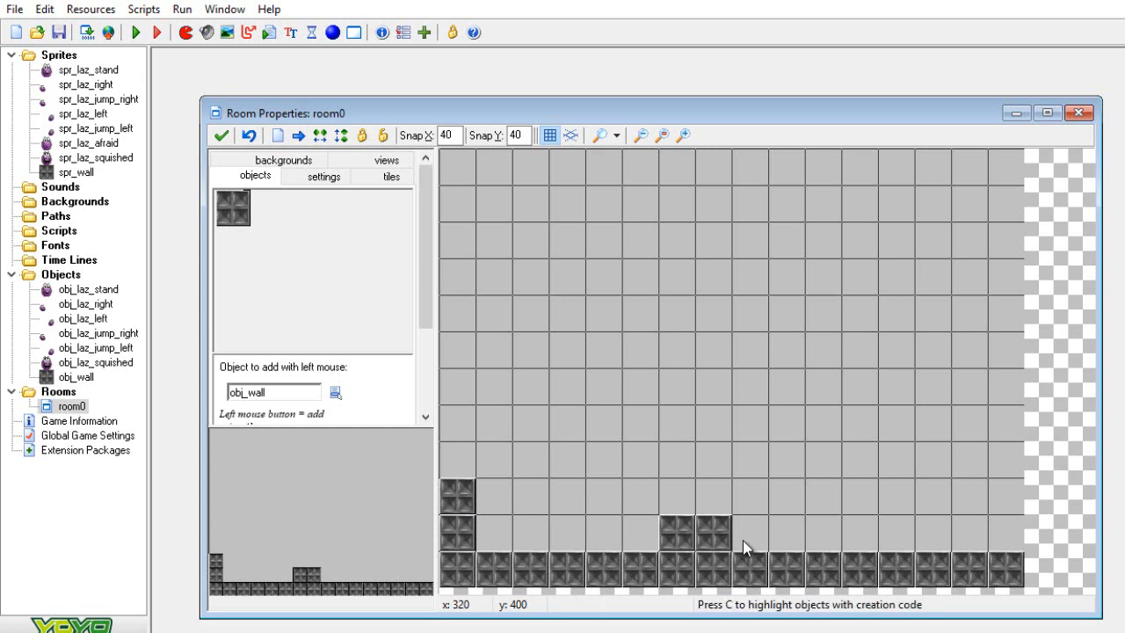
left_click(743, 539)
left_click(745, 510)
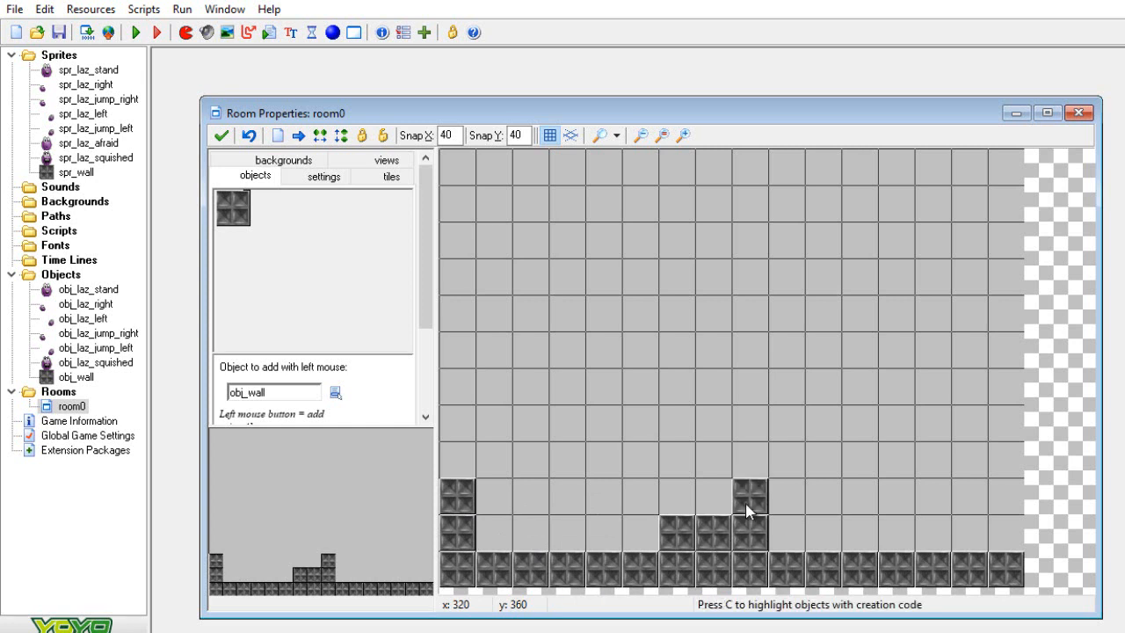
left_click(795, 545)
left_click(823, 547)
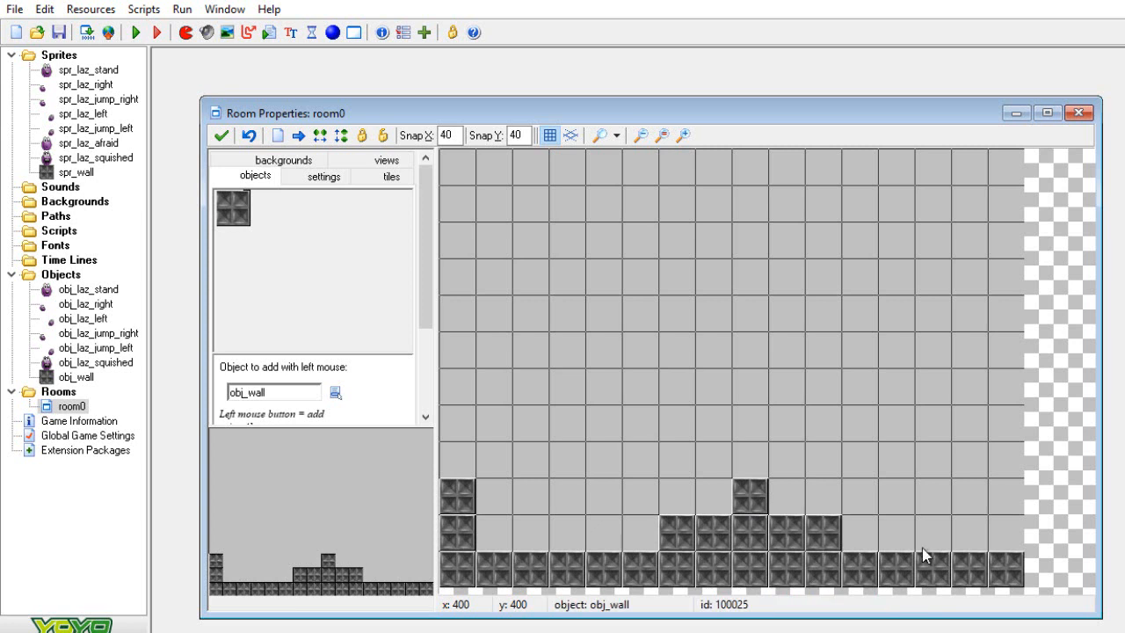
Build a column of six obj_wall blocks on the floor's right end and raise the left column to the same height
left_click(1006, 537)
left_click(1006, 496)
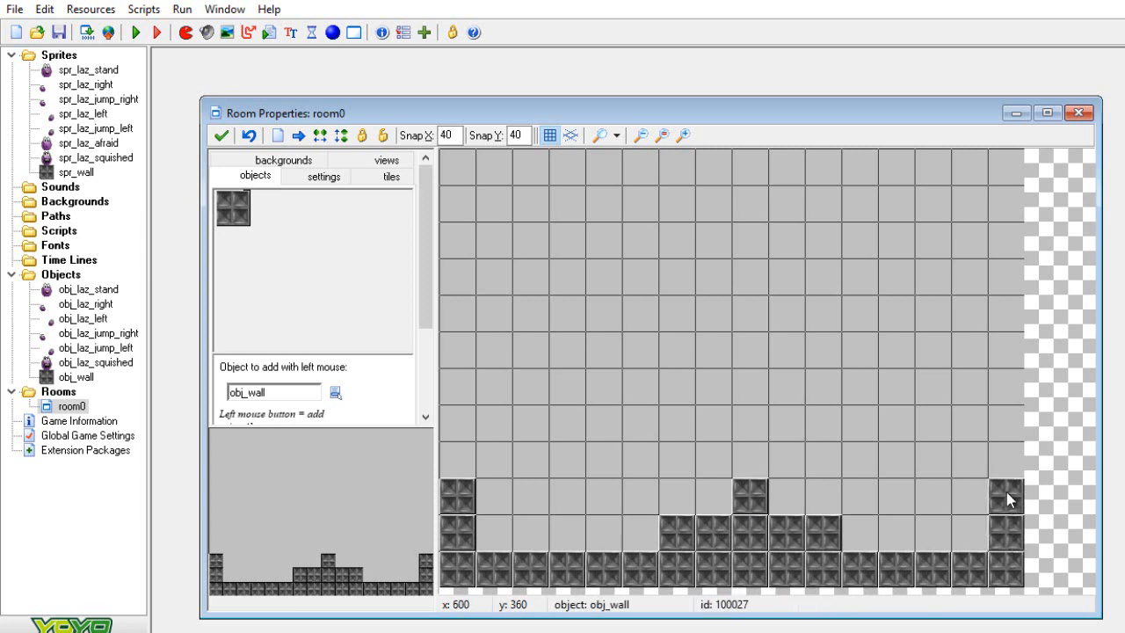
left_click(1006, 462)
left_click(1007, 426)
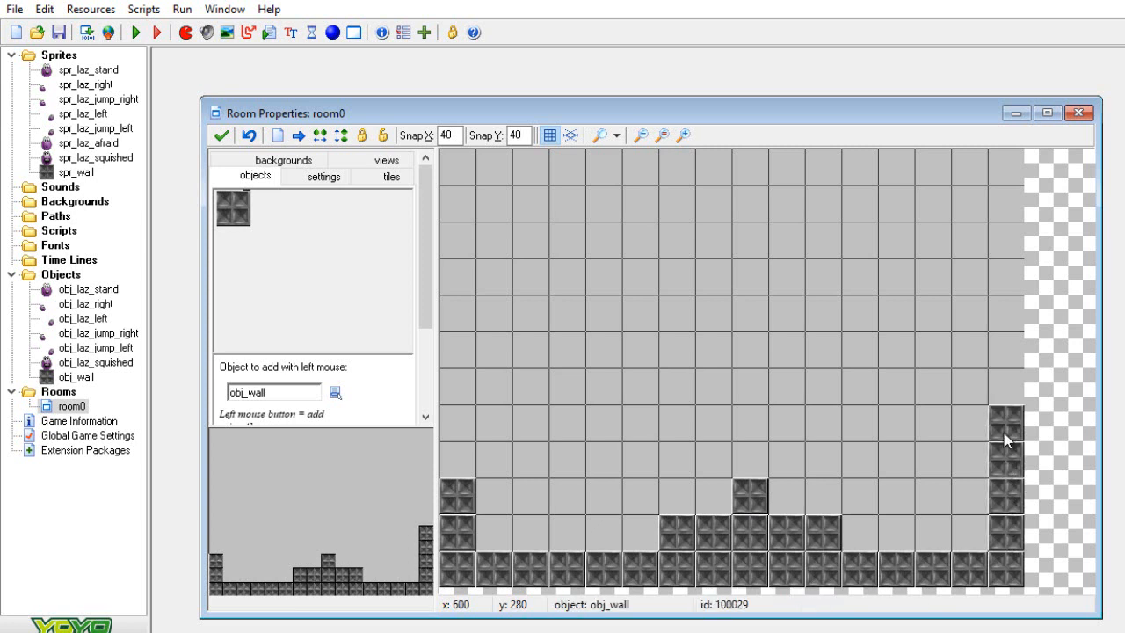
left_click(449, 434)
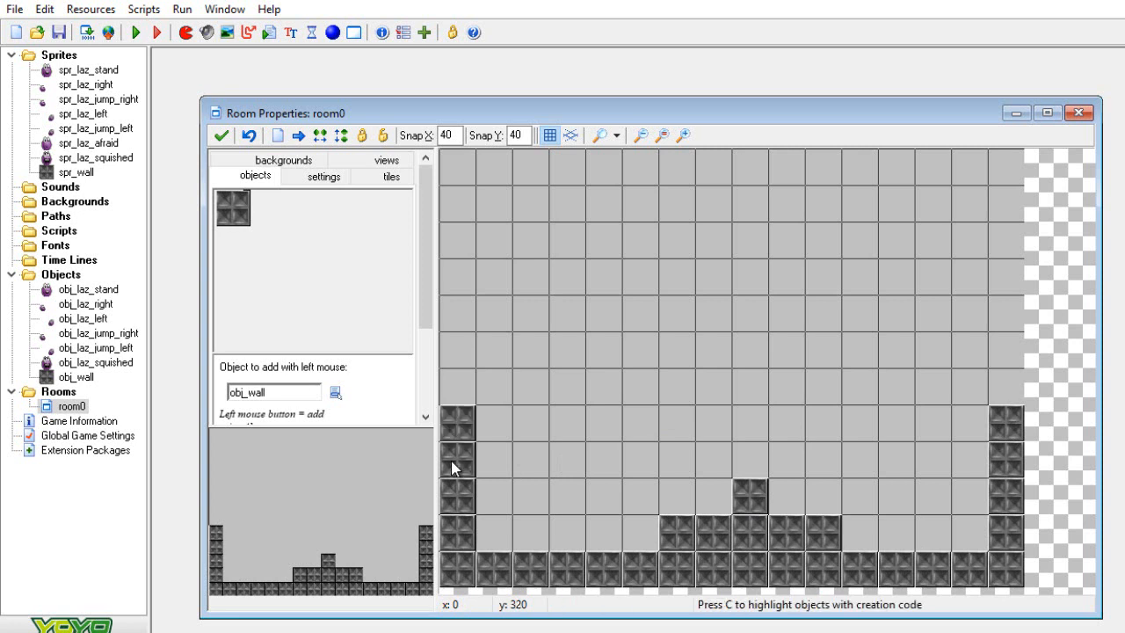
left_click(454, 461)
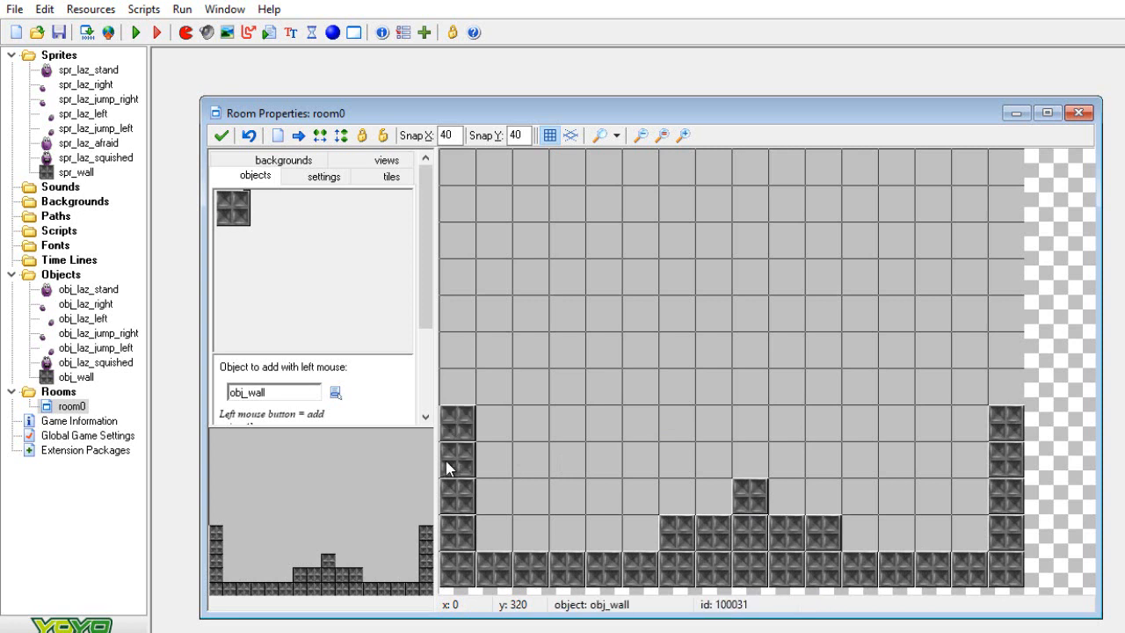
left_click(458, 393)
left_click(1006, 390)
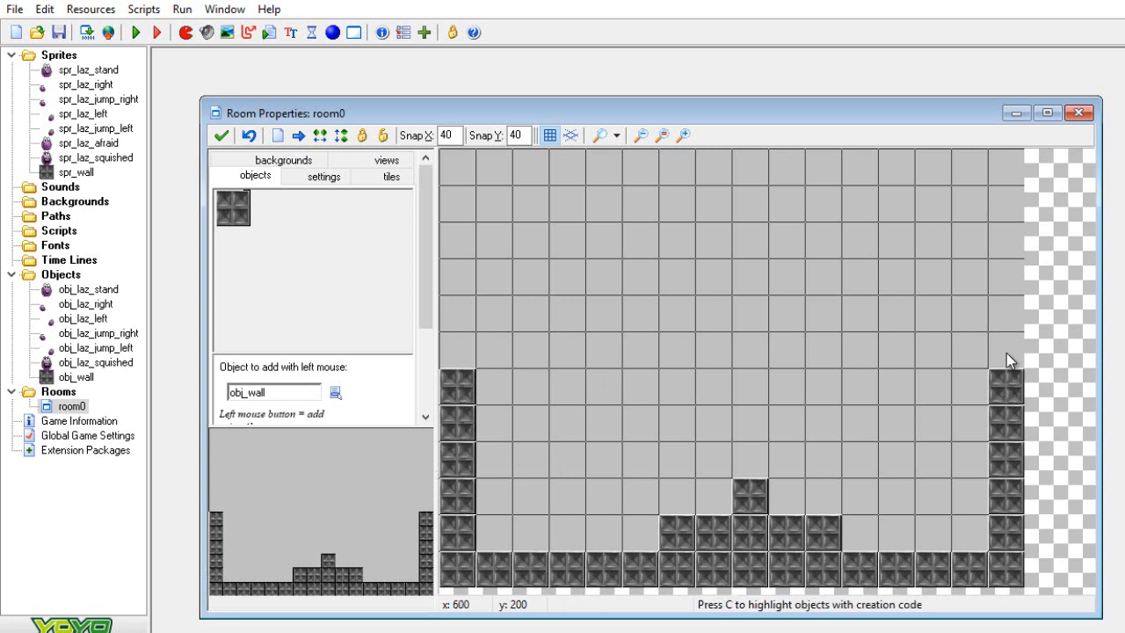
left_click(1006, 354)
left_click(463, 349)
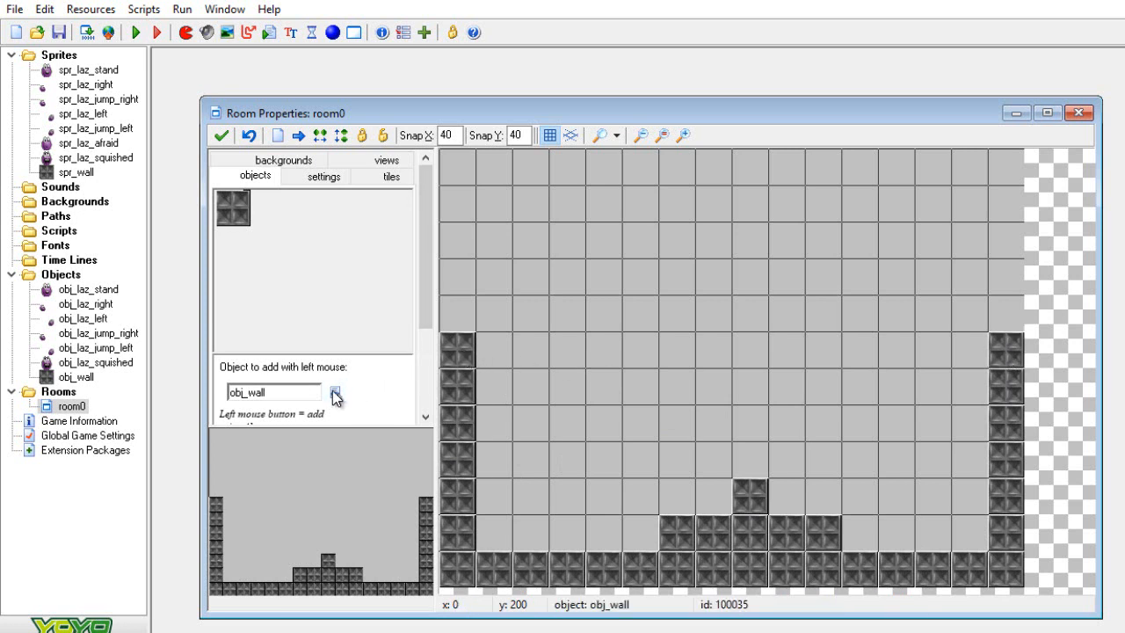
Place one obj_laz_stand in the room, two empty cells above the mound's centre block, and accept the room
left_click(334, 394)
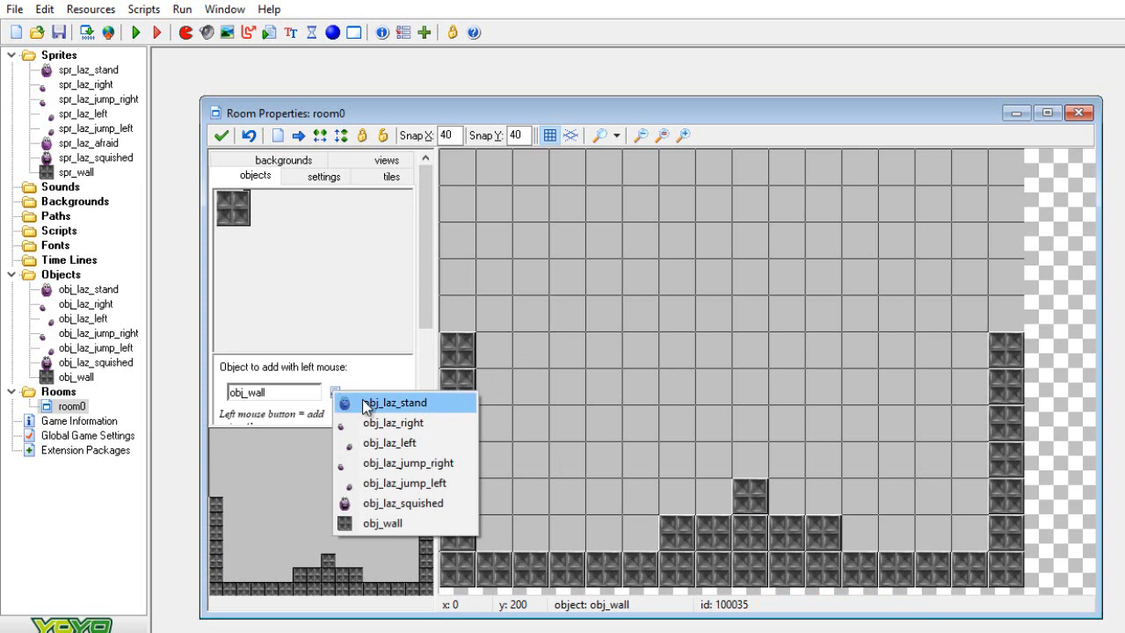
left_click(362, 401)
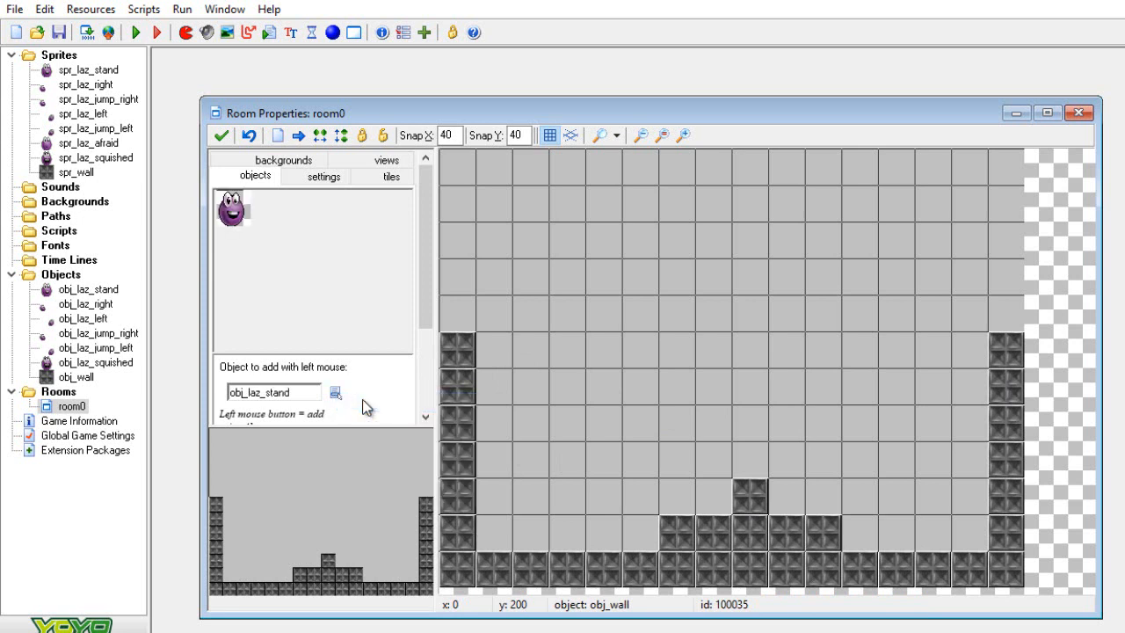
left_click(753, 399)
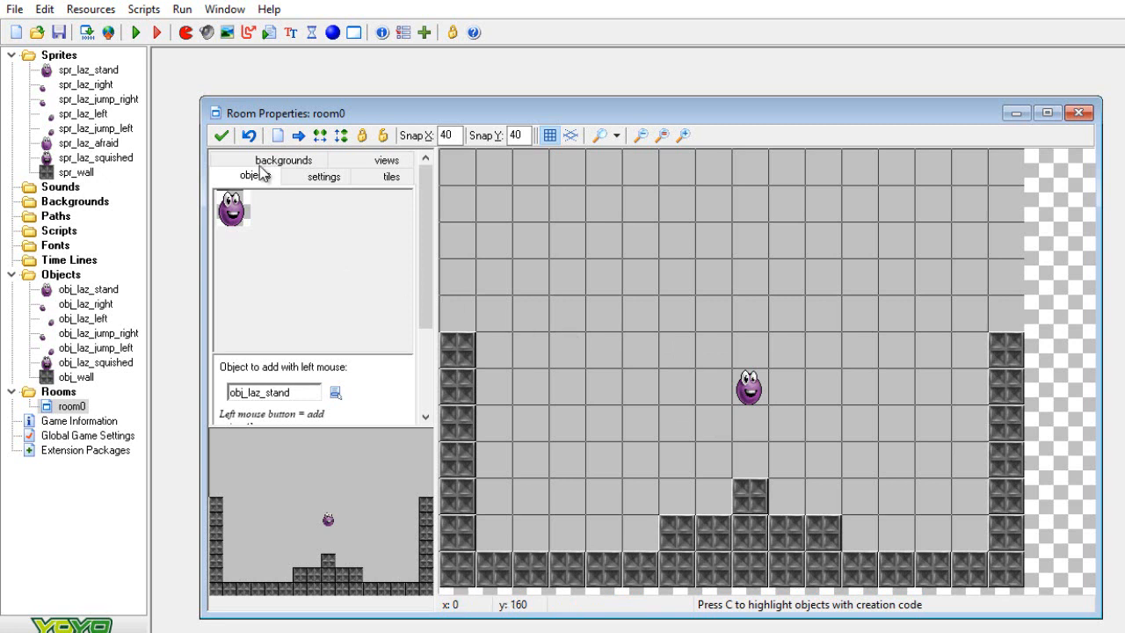
left_click(221, 136)
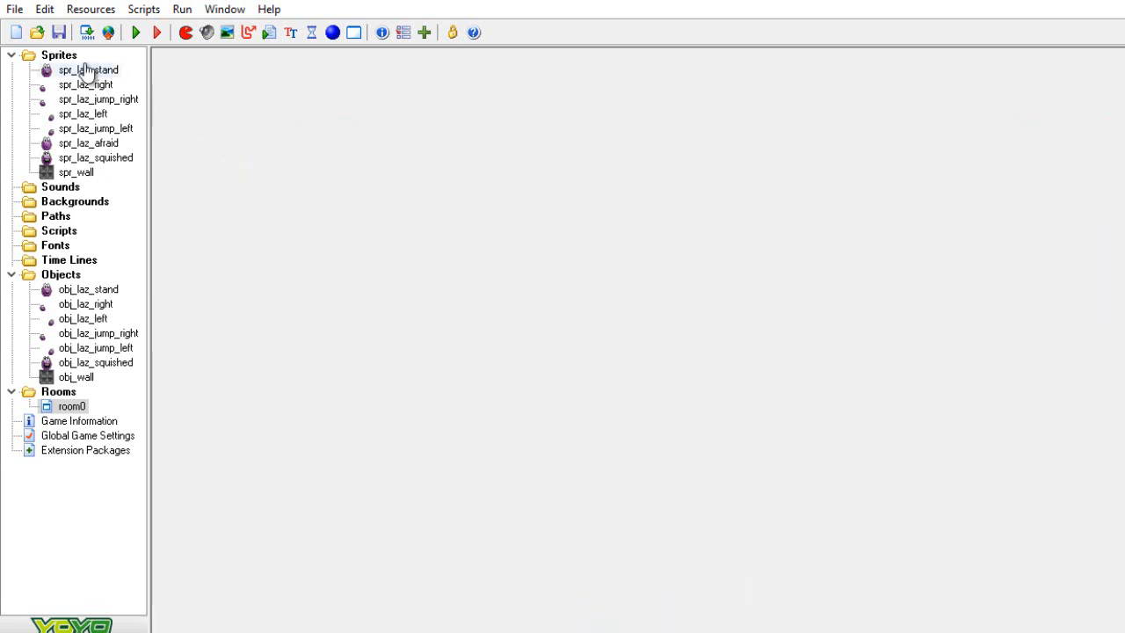
Save the game as lazarus in the Resources\Chapter04 folder
left_click(15, 10)
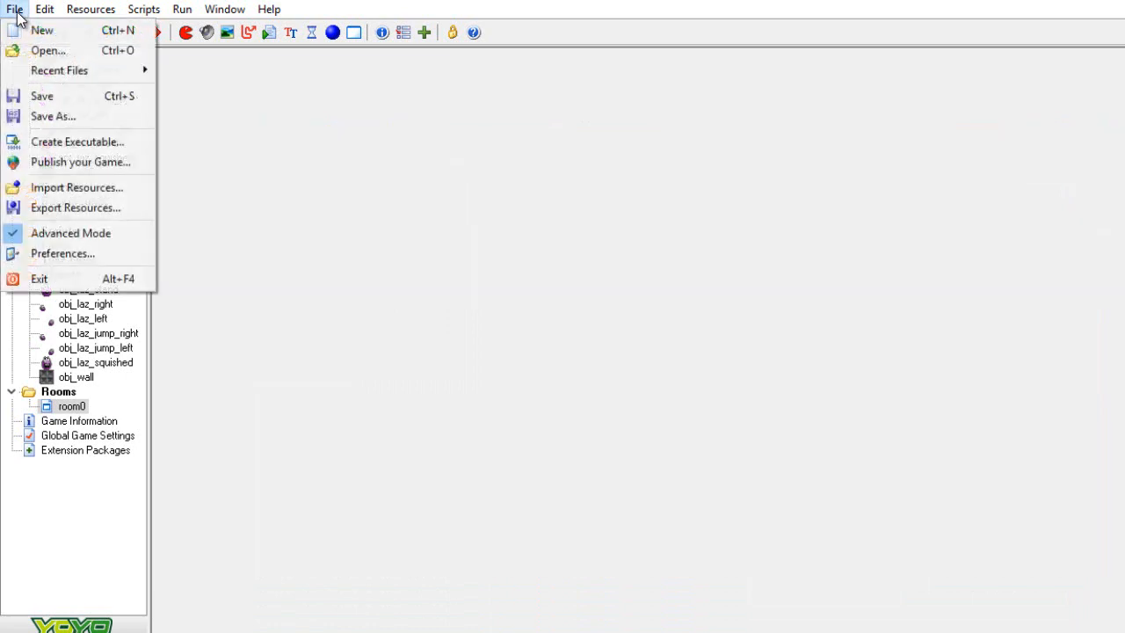
left_click(38, 116)
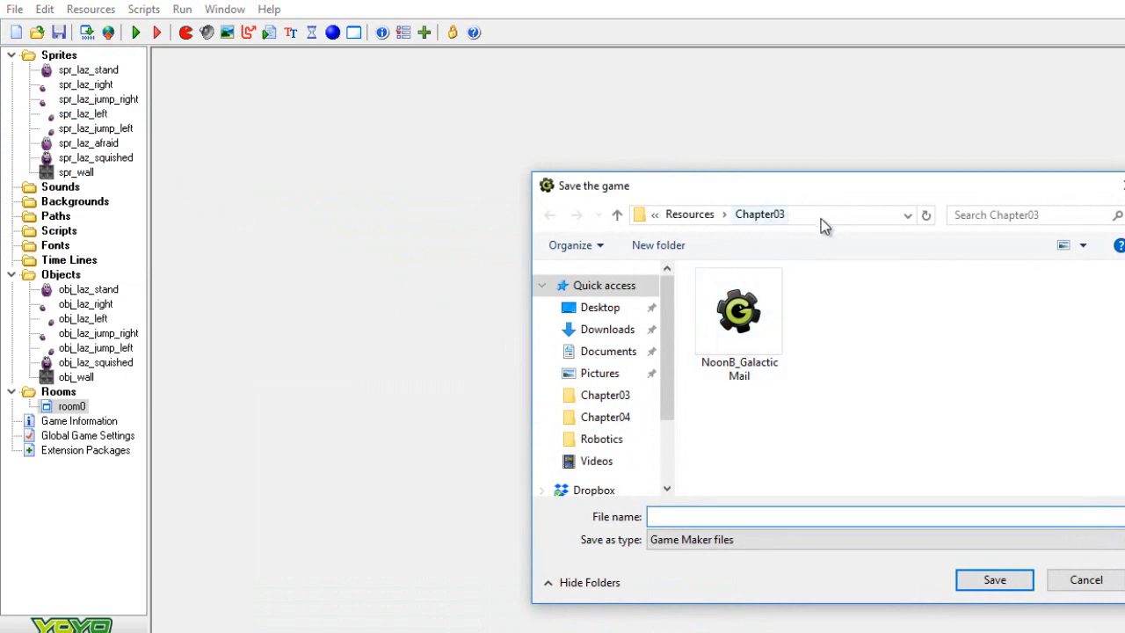
left_click(702, 216)
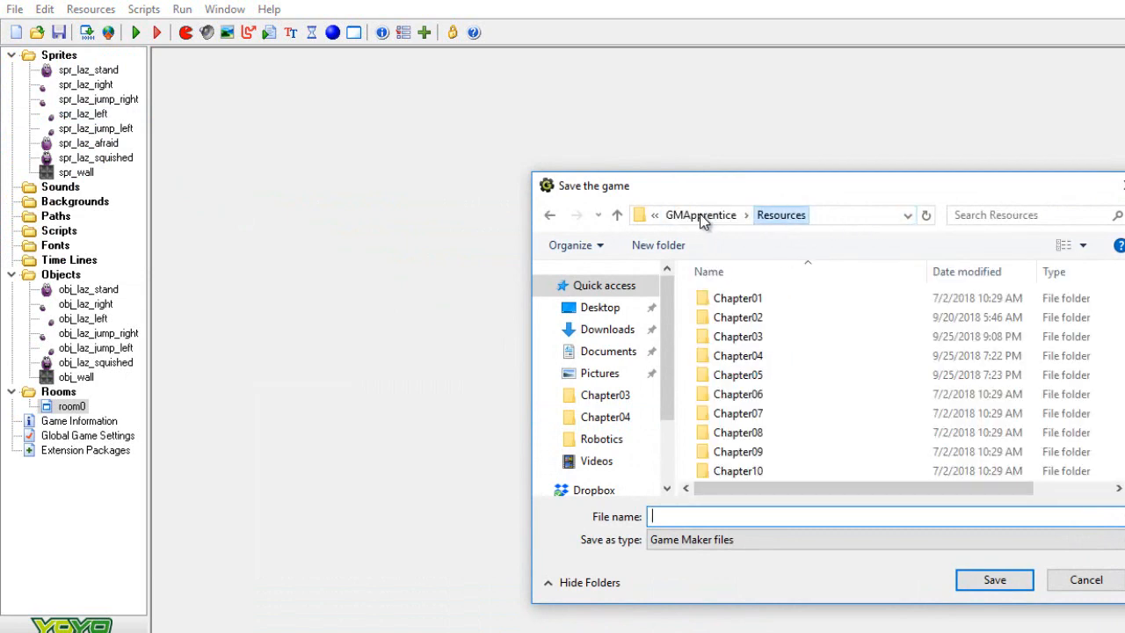
double_click(738, 356)
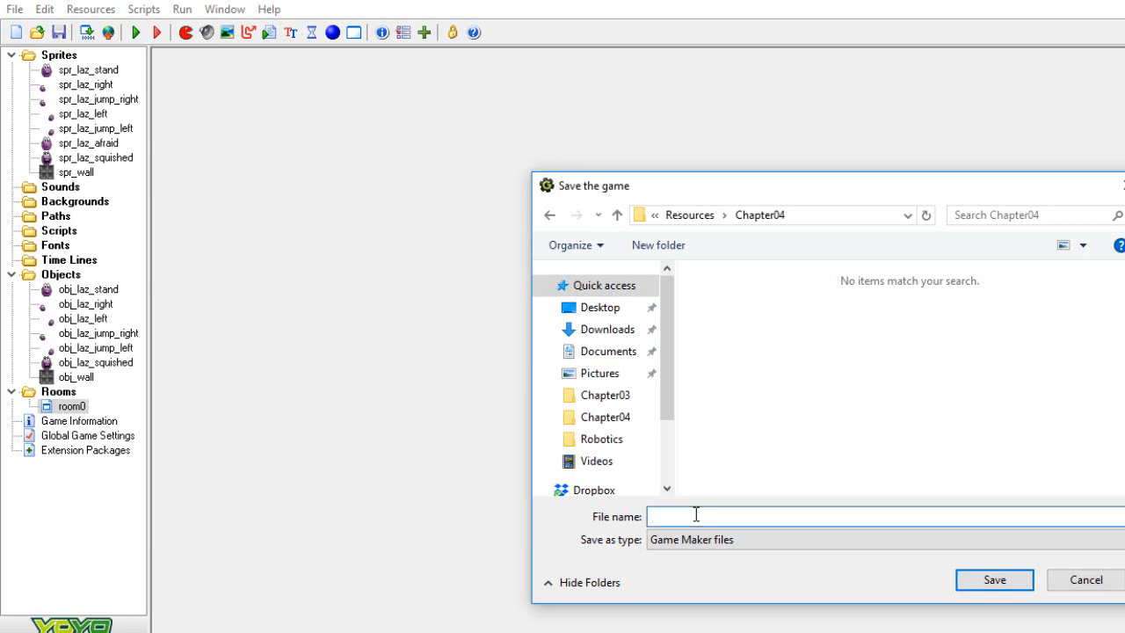
type("lazarus")
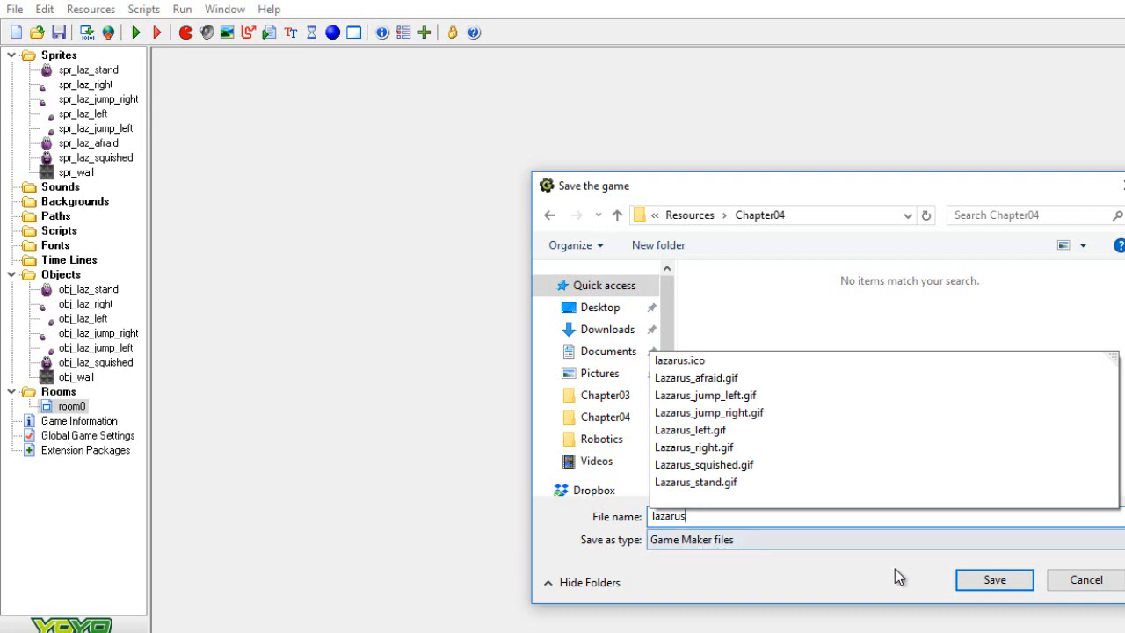
left_click(997, 580)
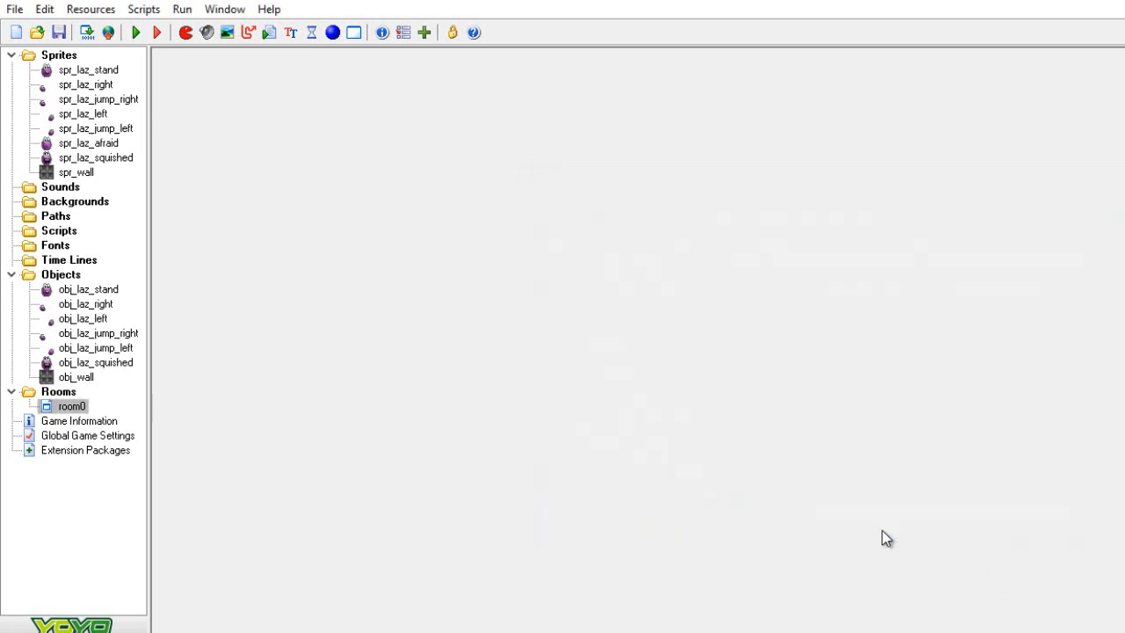
Run the game and test moving Lazarus down to the right wall, then back over the mound to the left side
left_click(136, 33)
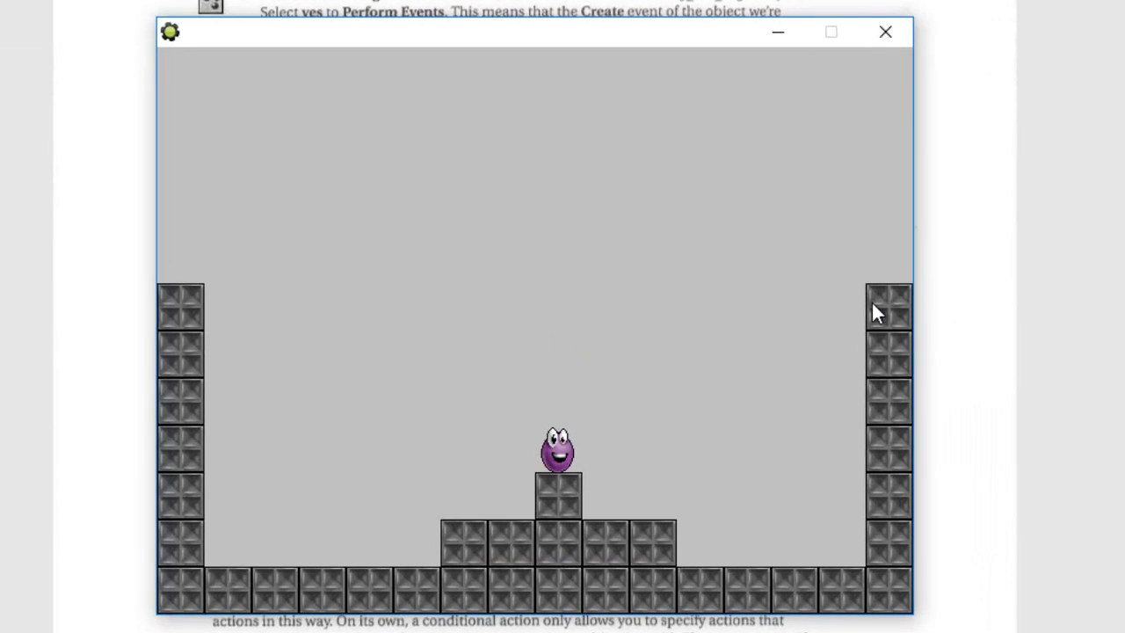
key("Right")
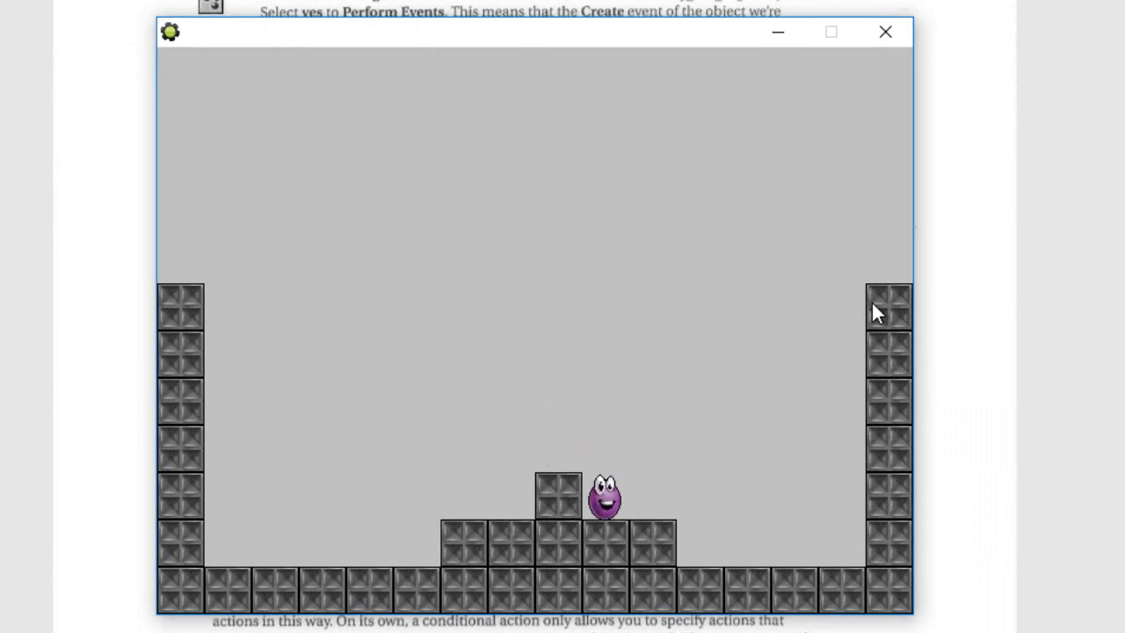
key("Right")
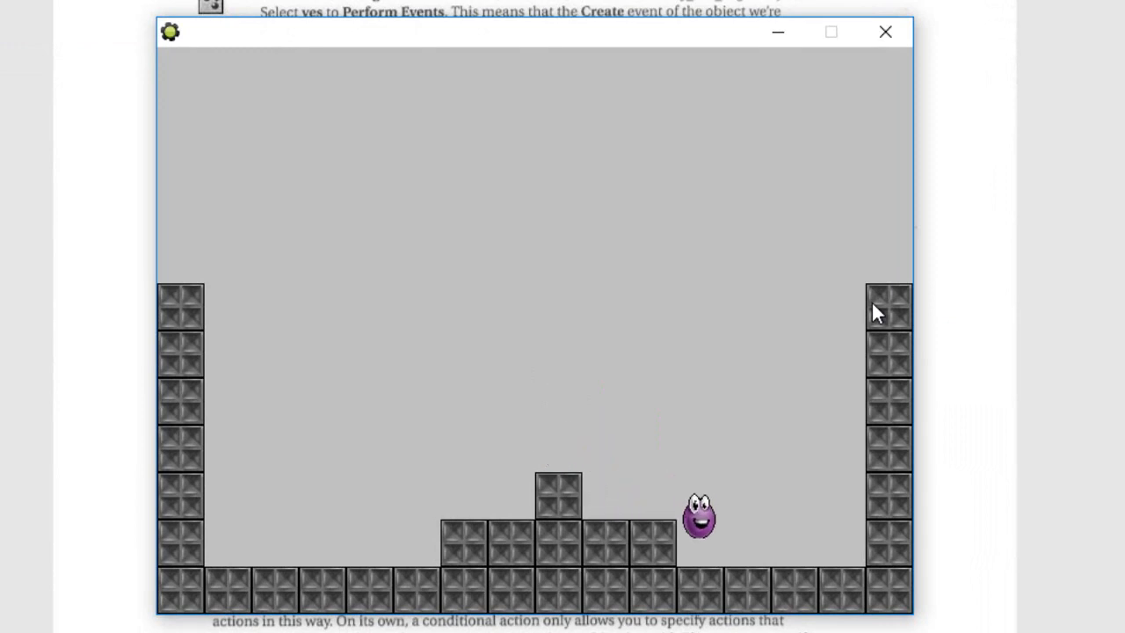
key("Right")
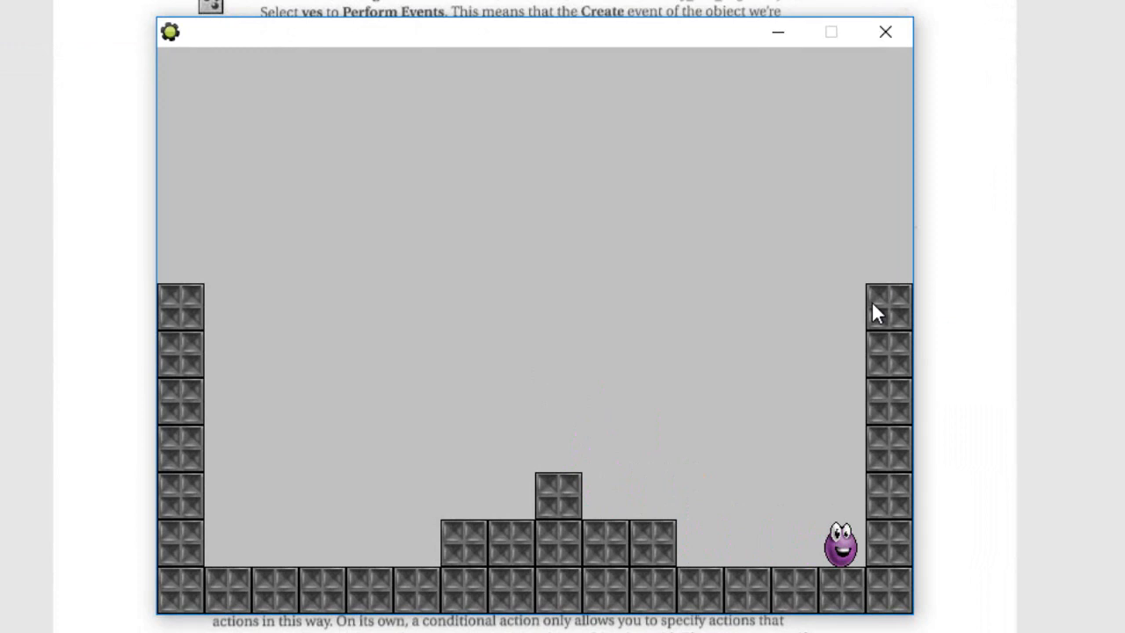
key("Left")
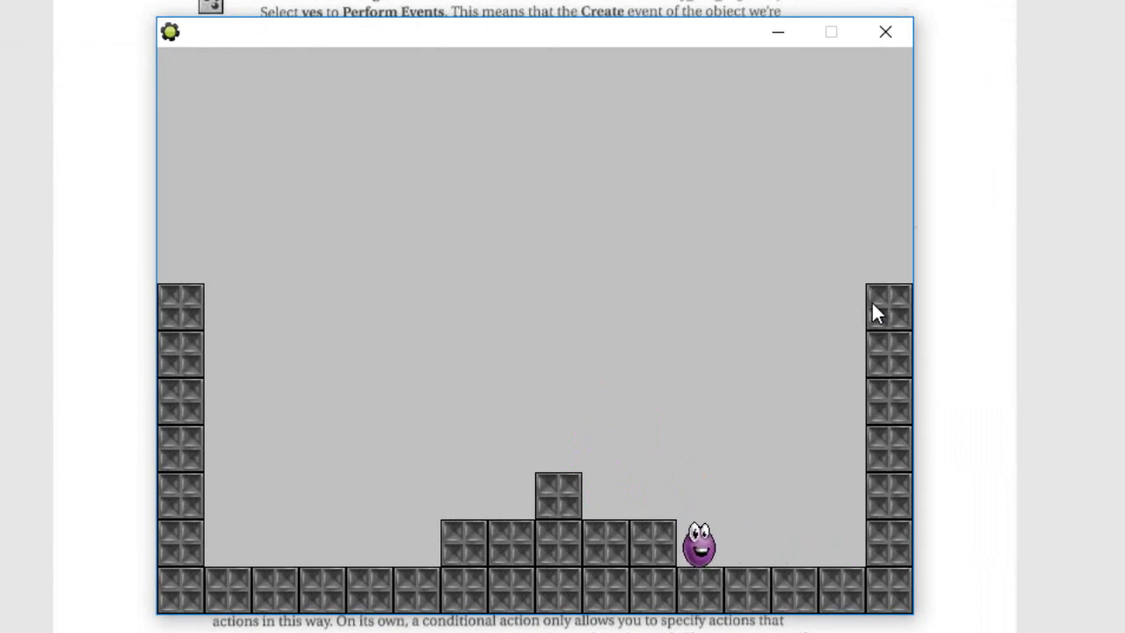
key("Up")
key("Left")
key("Up")
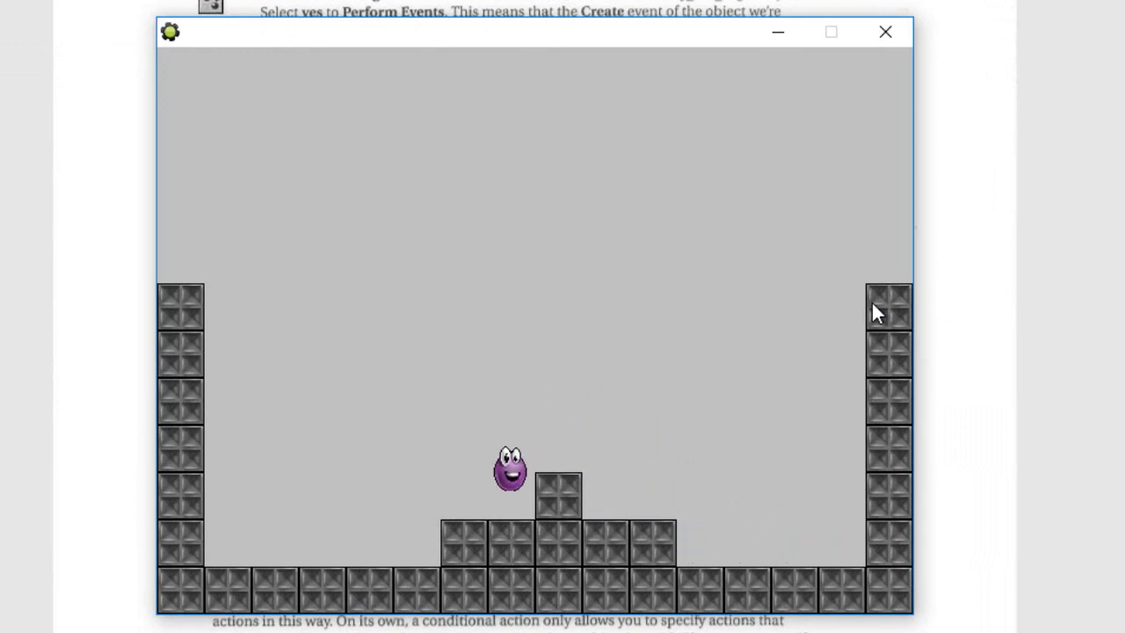
key("Left")
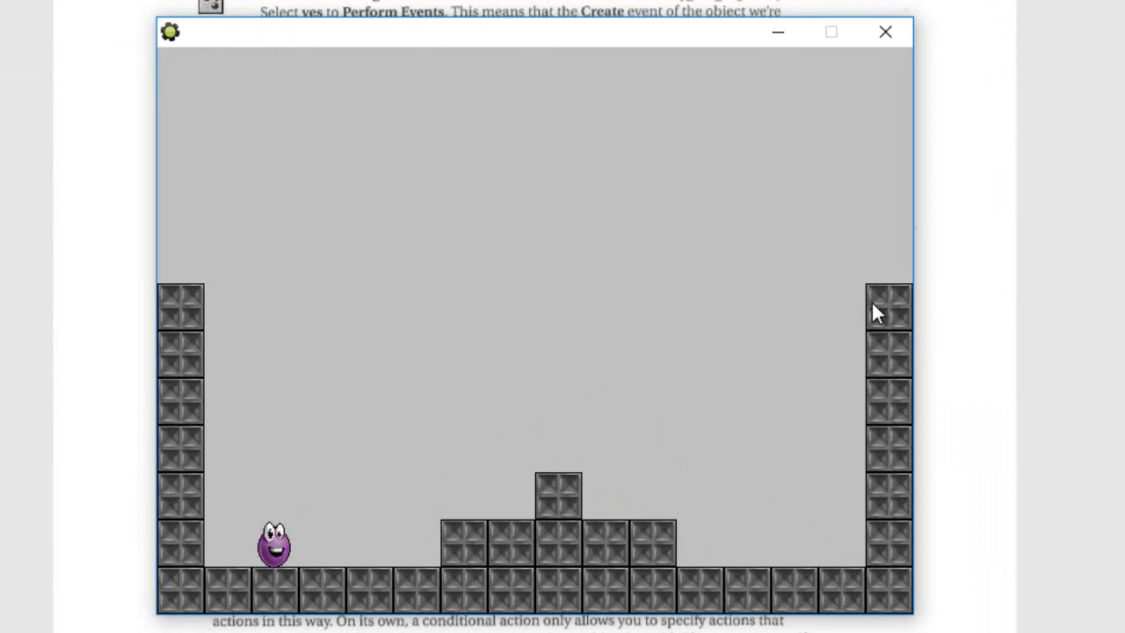
Test moving Lazarus rightward over the mound to the right wall and back toward the mound, then close the game
key("Right")
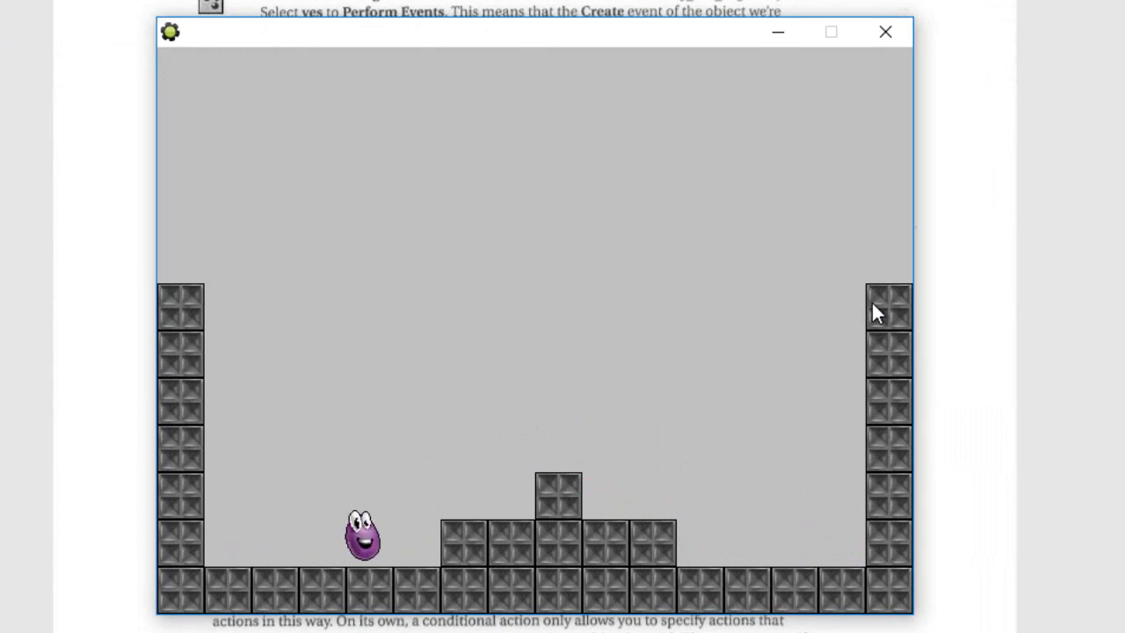
key("Up")
key("Right")
key("Up")
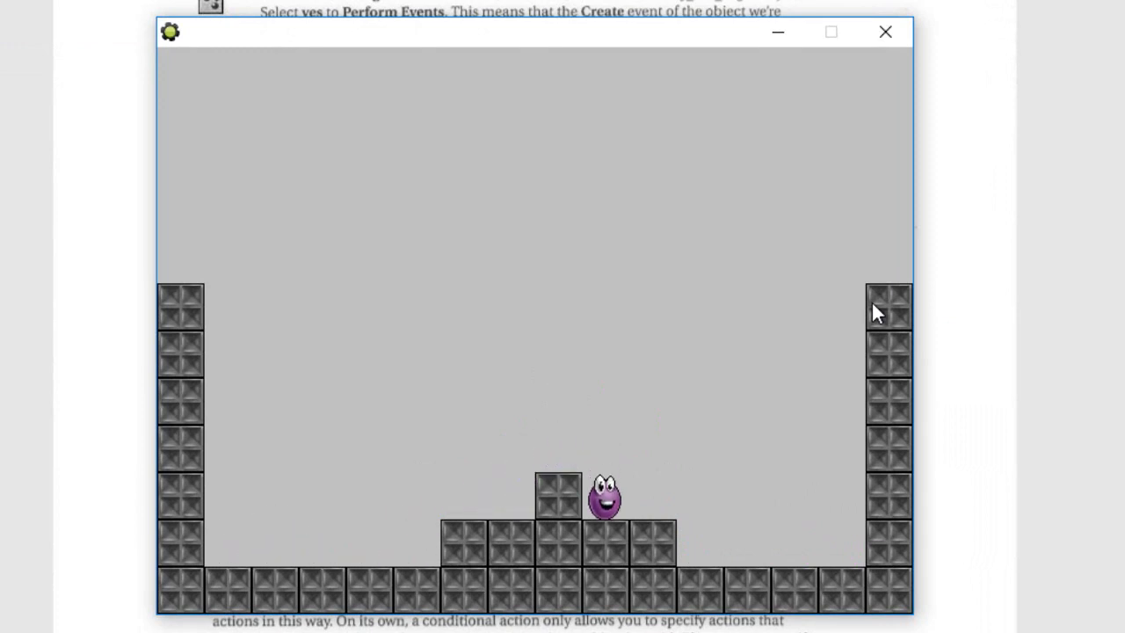
key("Right")
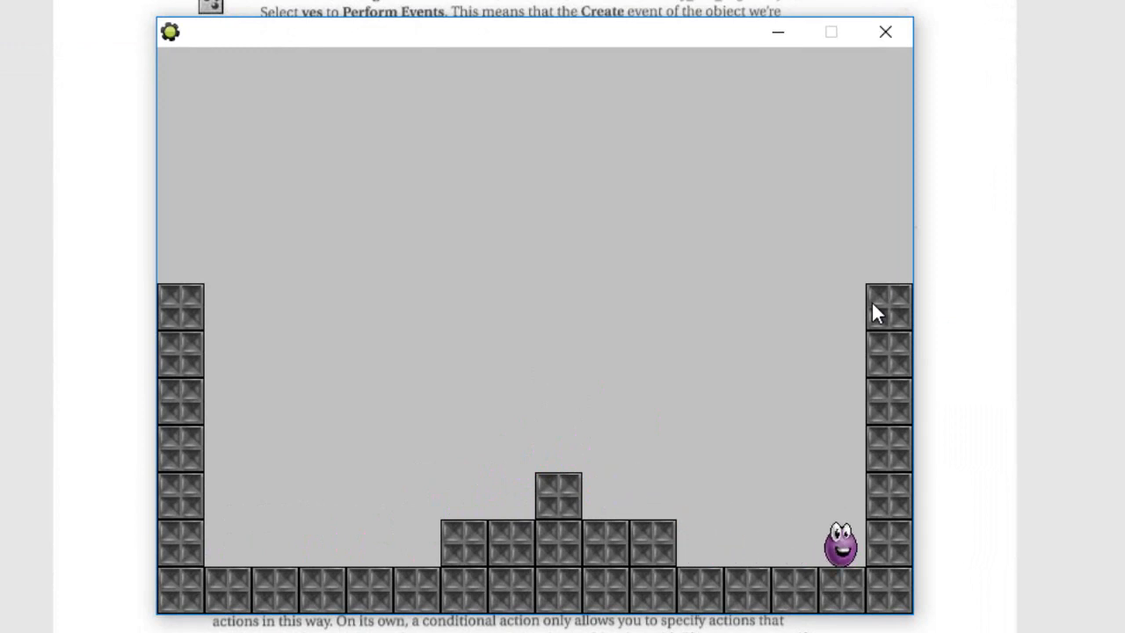
key("Left")
key("Up")
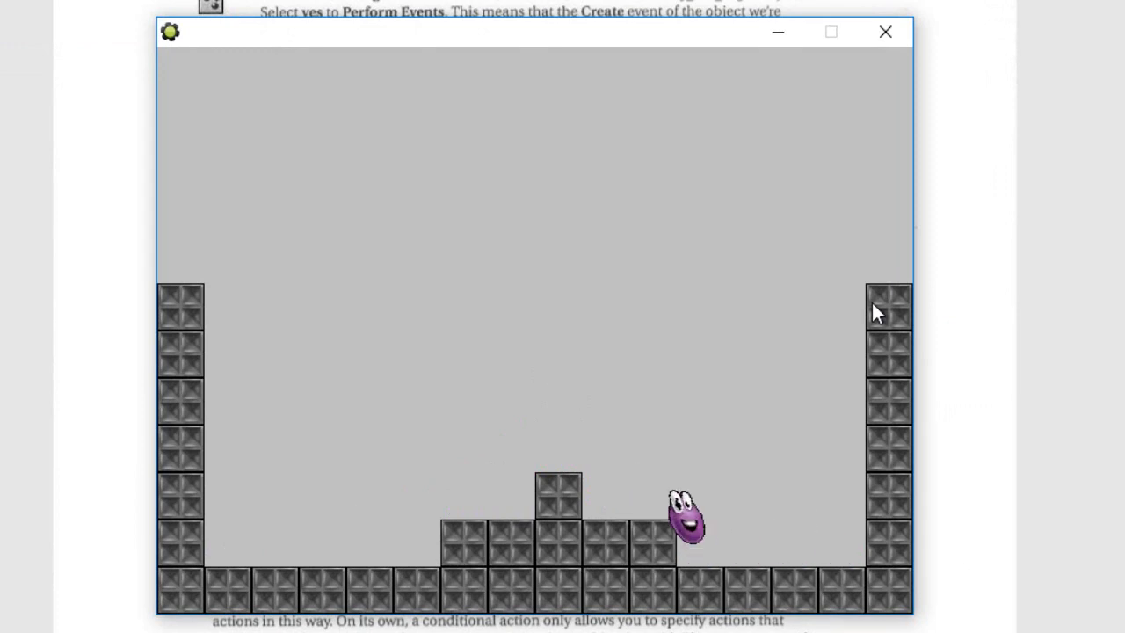
left_click(892, 33)
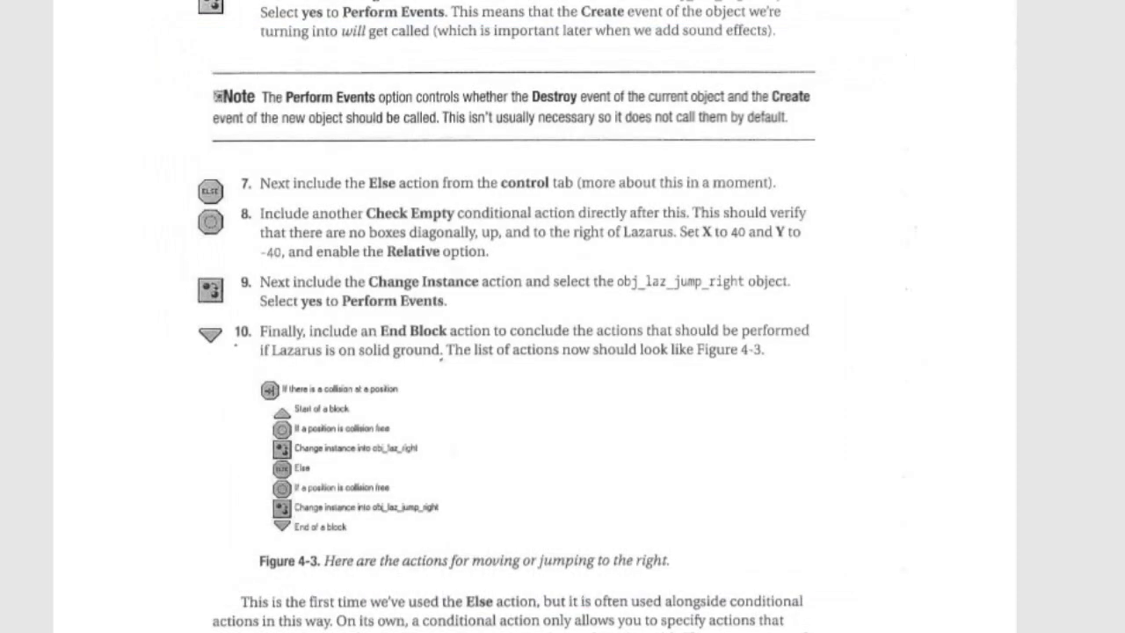